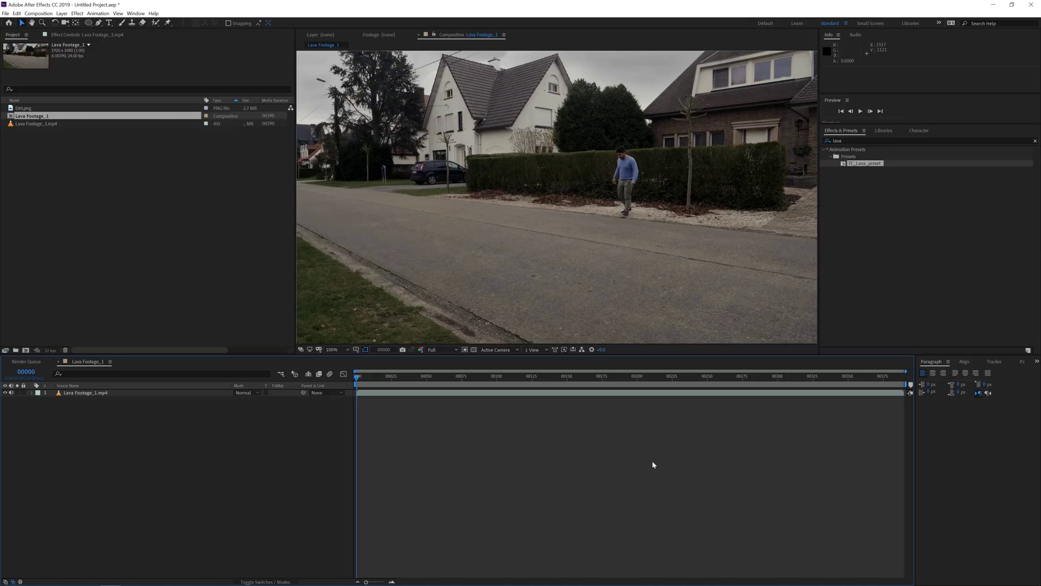
Create a solid layer named Lava Overlay above the footage and hide it.
right_click(117, 425)
mouse_move(201, 423)
click(238, 444)
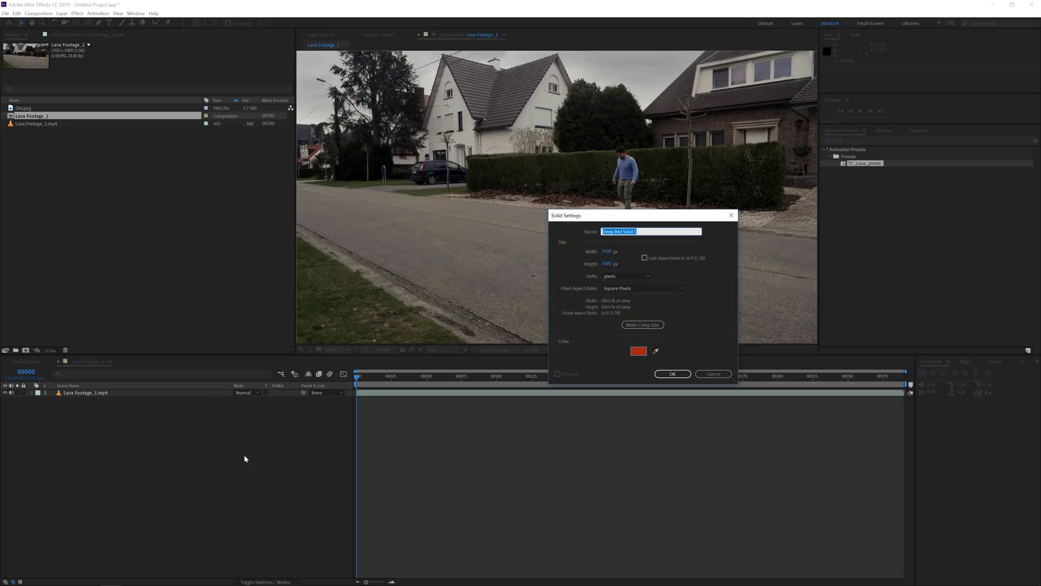
text(Lava Overlay)
key(Return)
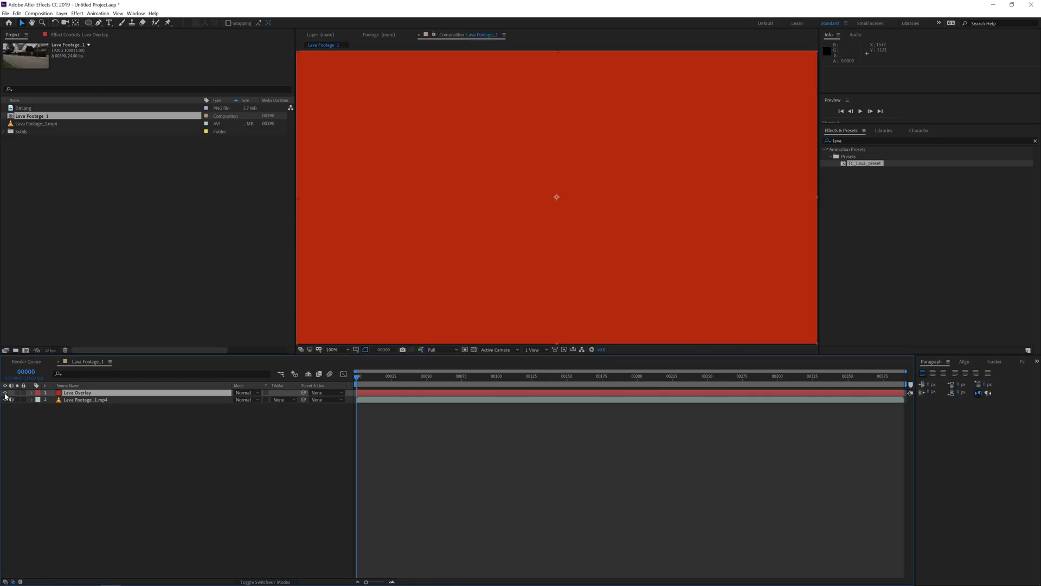
click(5, 392)
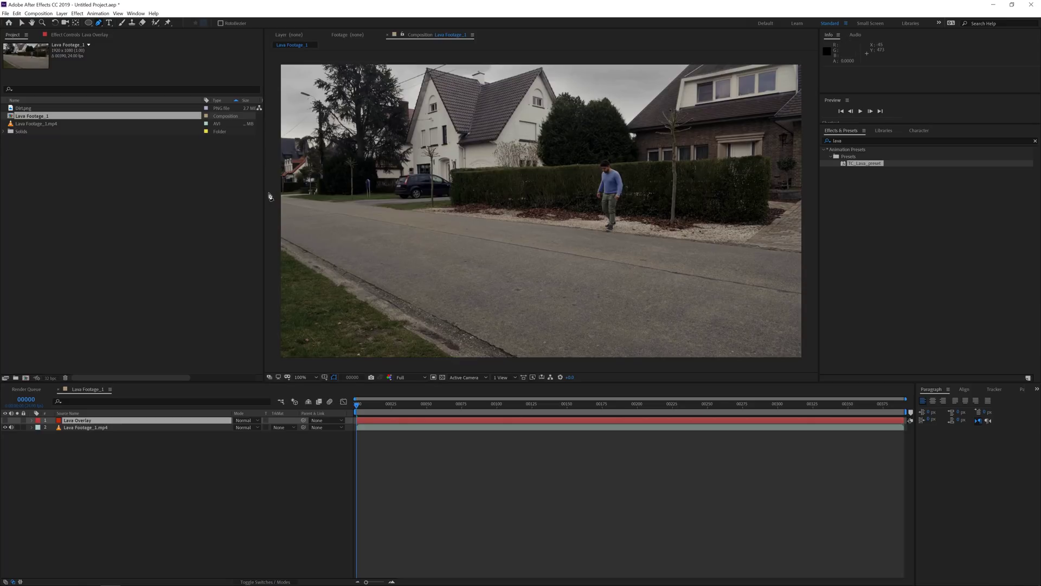
Draw a closed Pen mask on Lava Overlay around the road, following its far edge and extending past the frame borders.
click(269, 193)
click(811, 256)
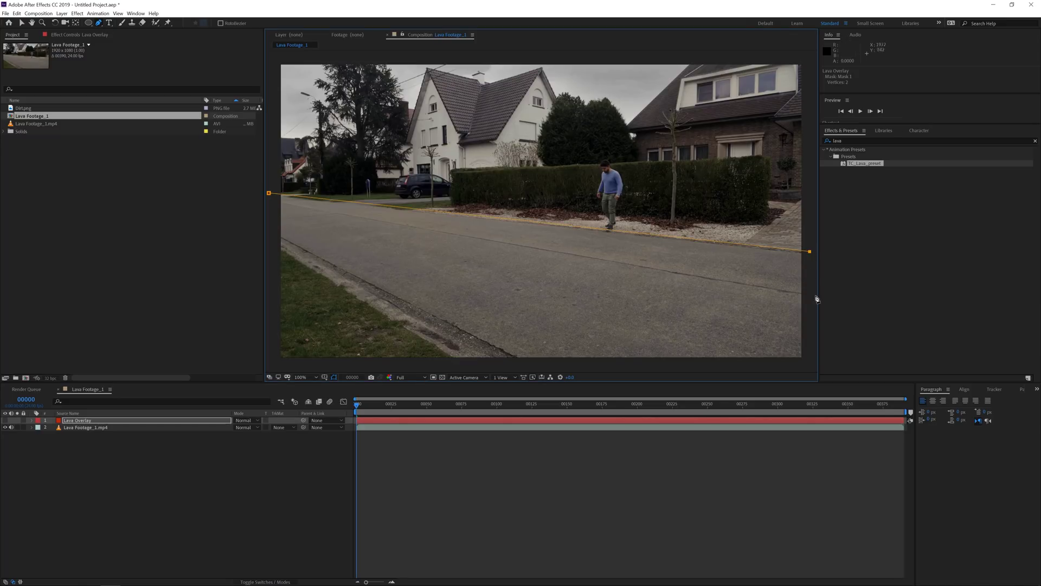
key(comma)
click(681, 298)
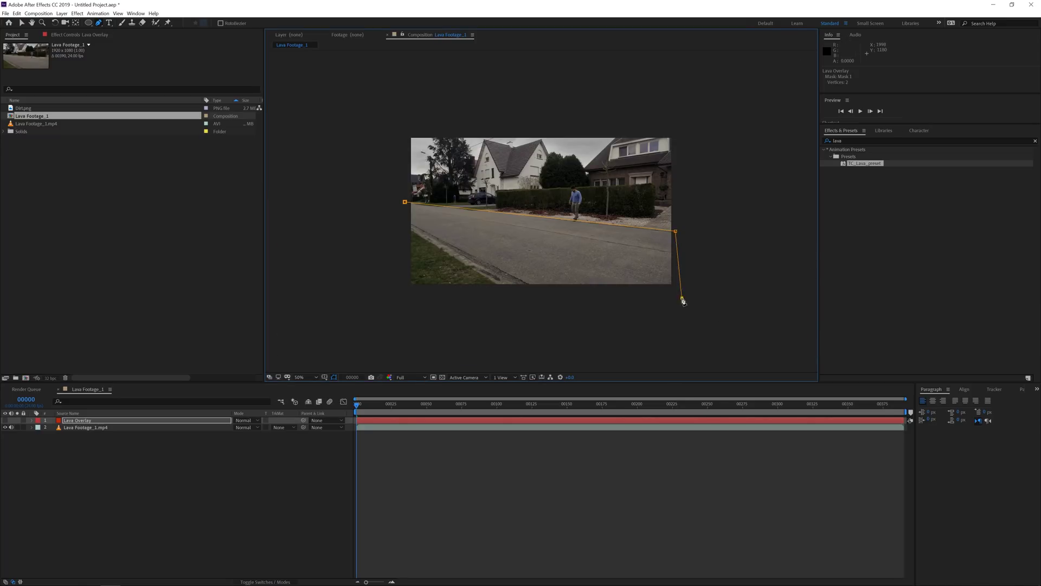
click(503, 298)
click(397, 225)
click(404, 204)
key(period)
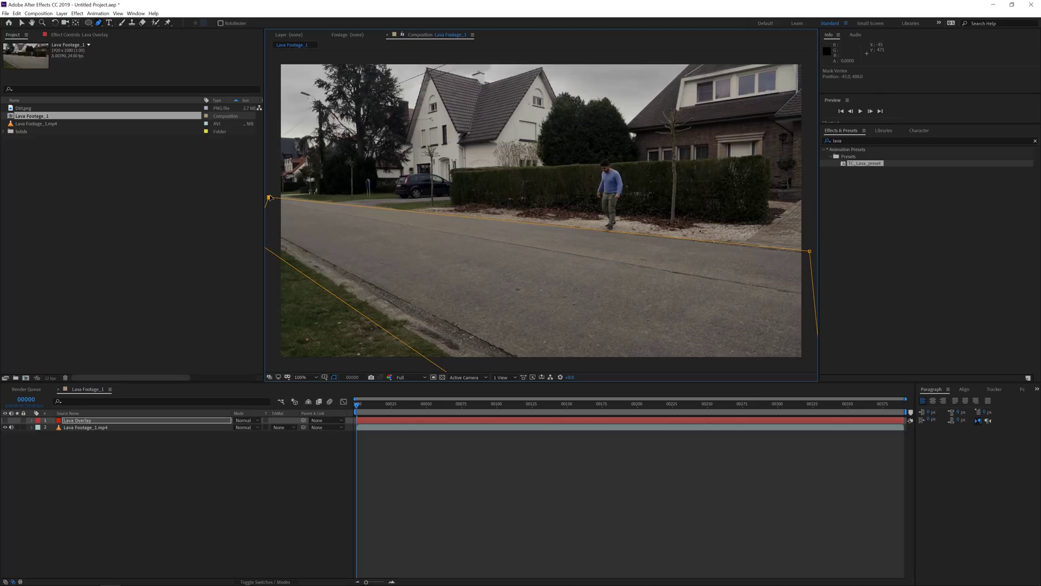
drag(810, 252, 813, 259)
Make the Lava Overlay layer visible again.
click(165, 491)
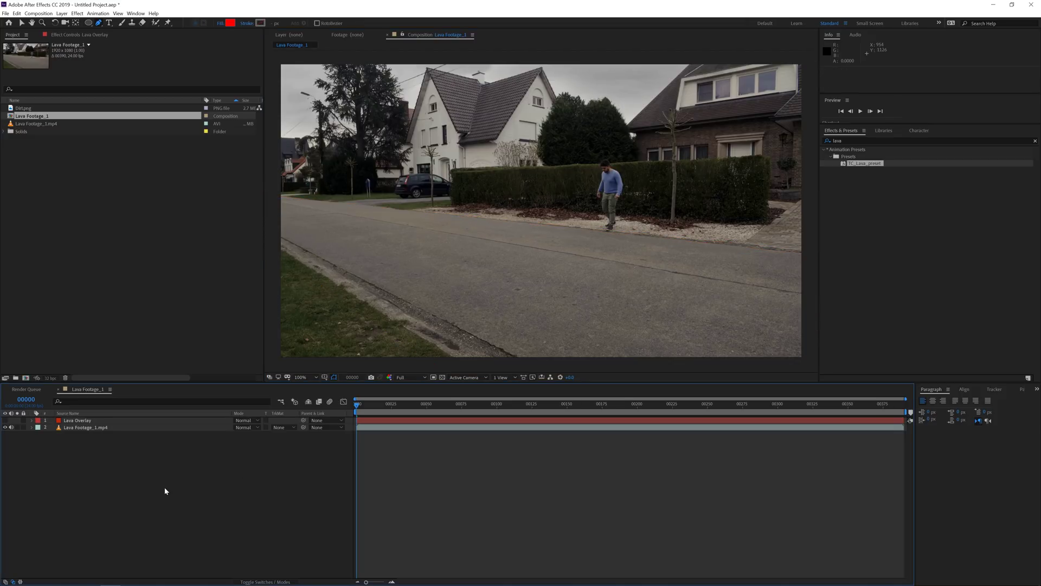
click(78, 421)
click(5, 421)
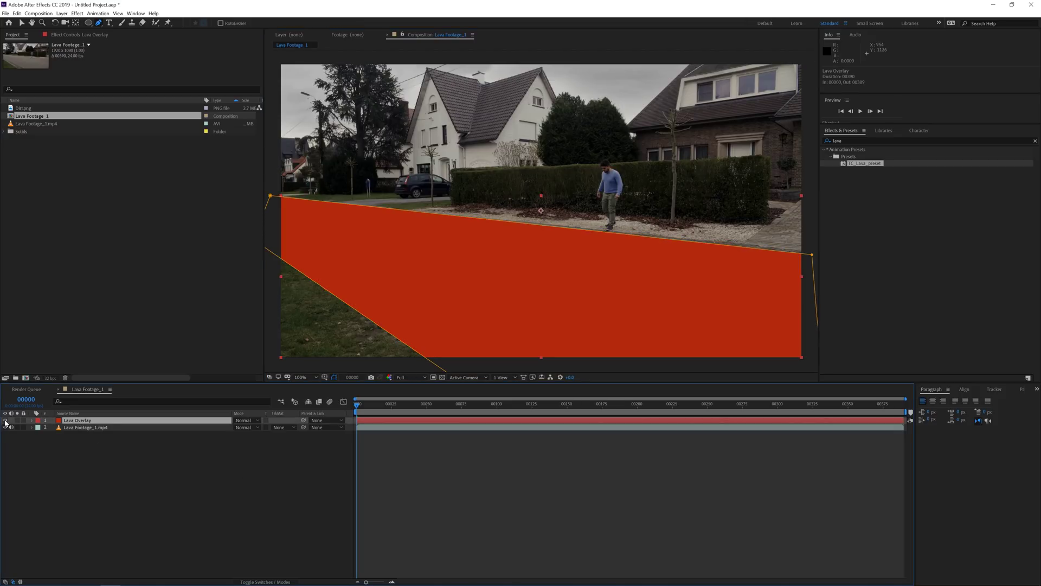
Duplicate the Lava Footage_1.mp4 layer and move the copy above Lava Overlay.
click(81, 428)
key(ctrl+d)
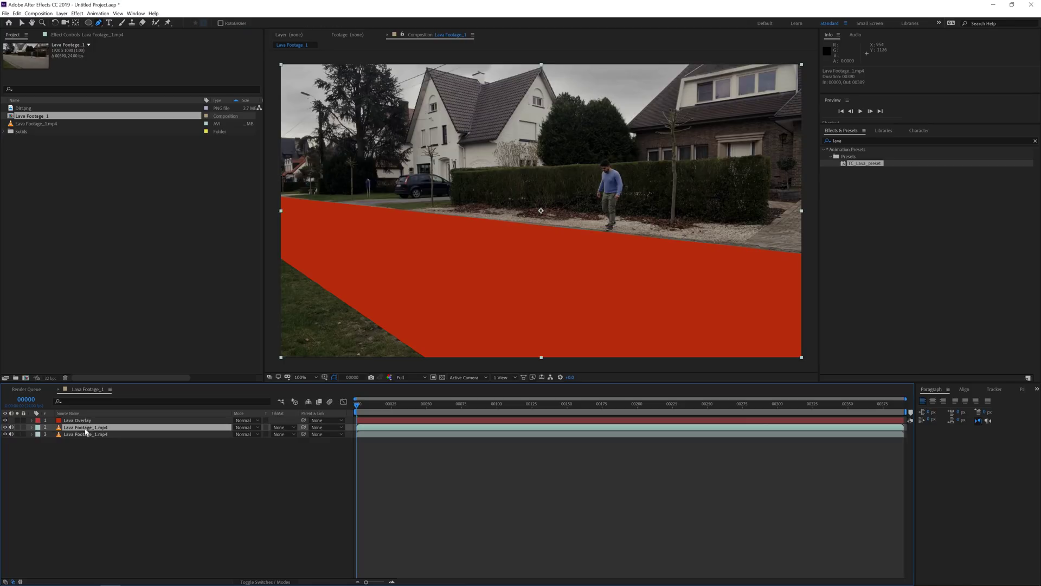
drag(87, 429, 91, 422)
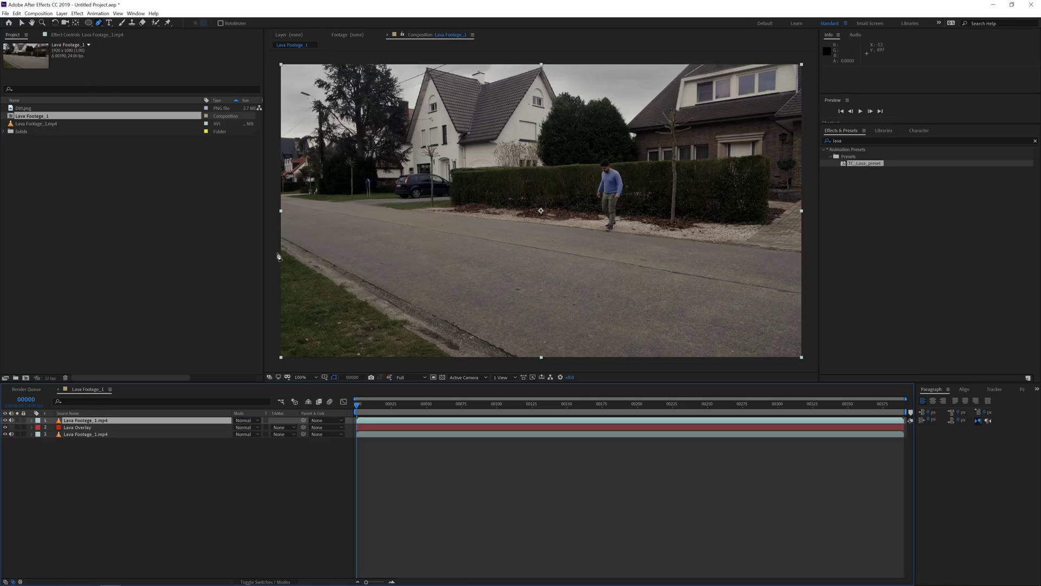
Draw a closed Pen mask on the upper footage copy around the foreground grass, following its curved border with the road.
drag(274, 252, 318, 276)
click(355, 311)
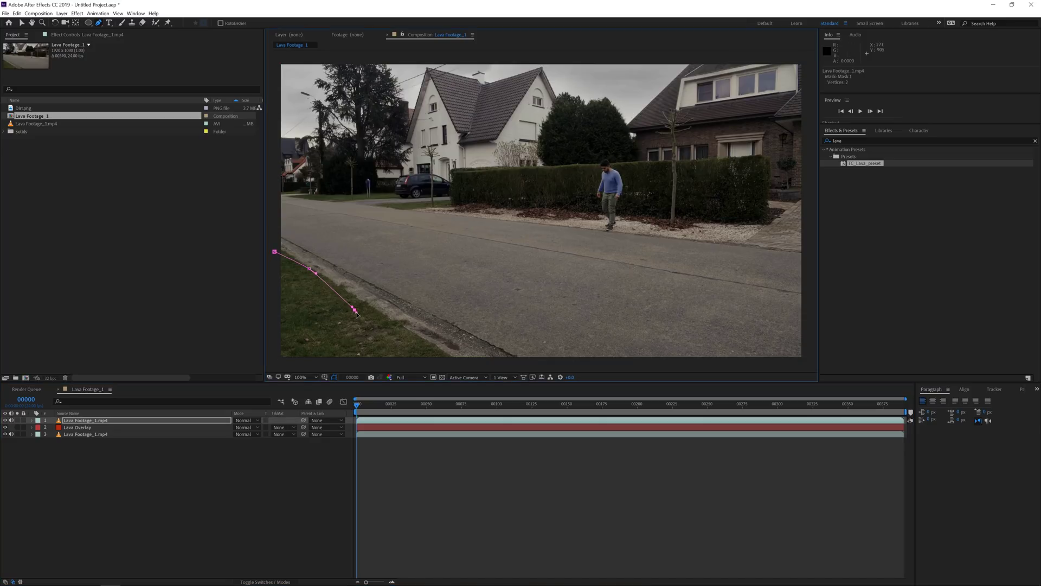
click(403, 345)
key(comma)
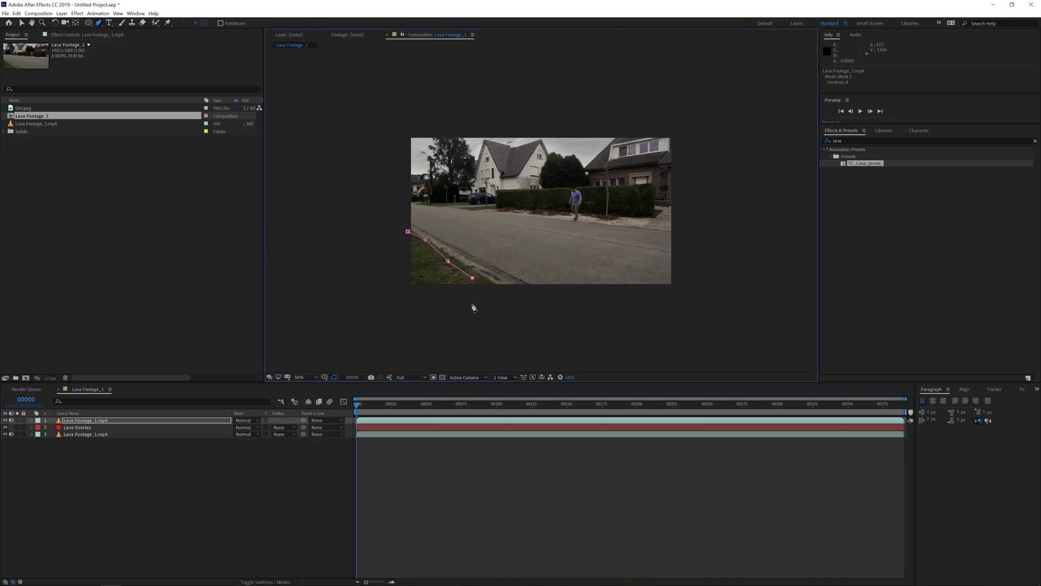
click(496, 286)
click(499, 308)
click(386, 296)
click(404, 248)
click(407, 231)
key(period)
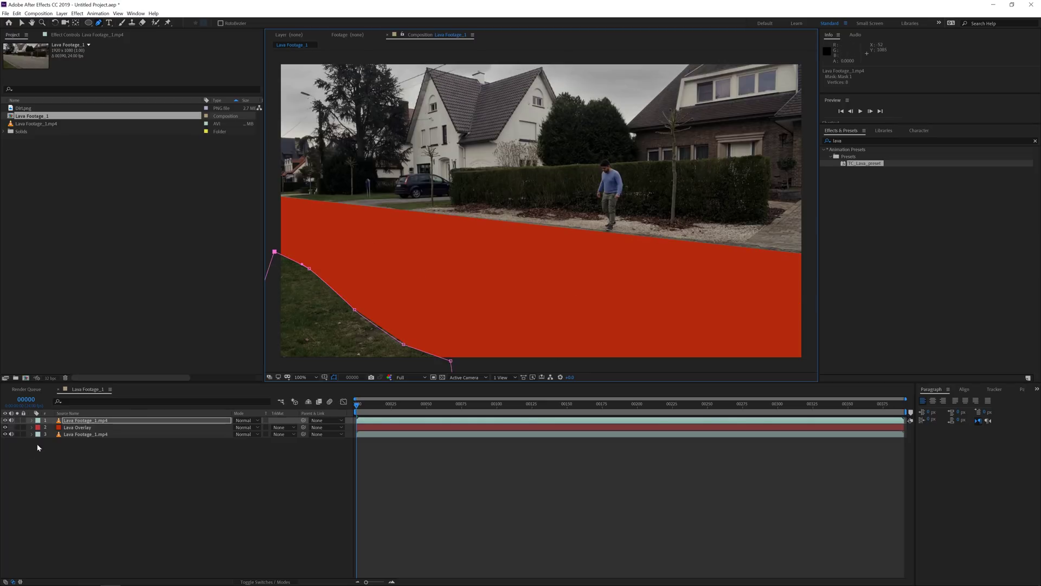
Hide the mask outlines and apply the Roughen Edges effect to the upper footage layer.
click(64, 421)
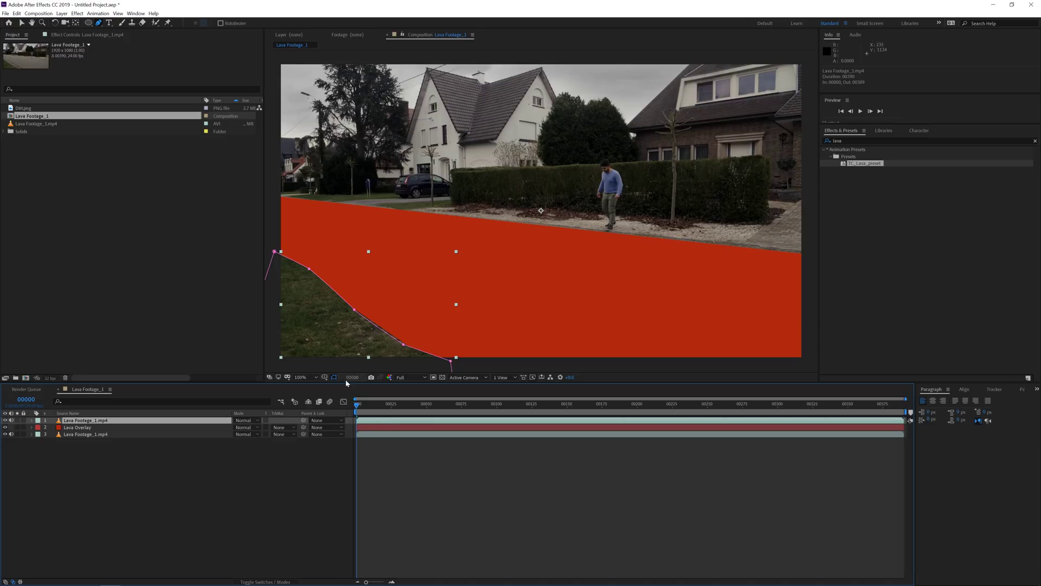
click(330, 376)
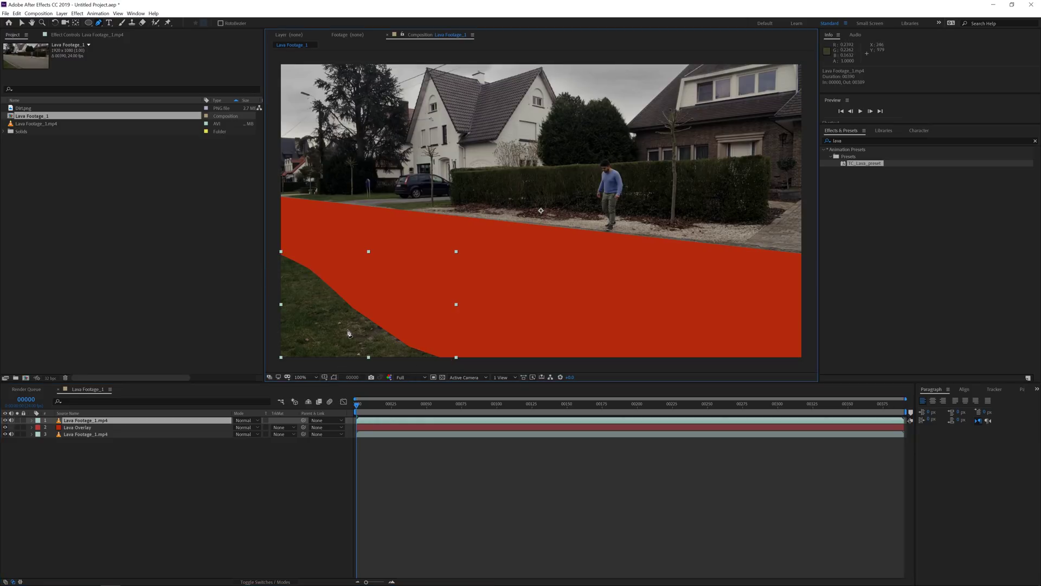
click(77, 13)
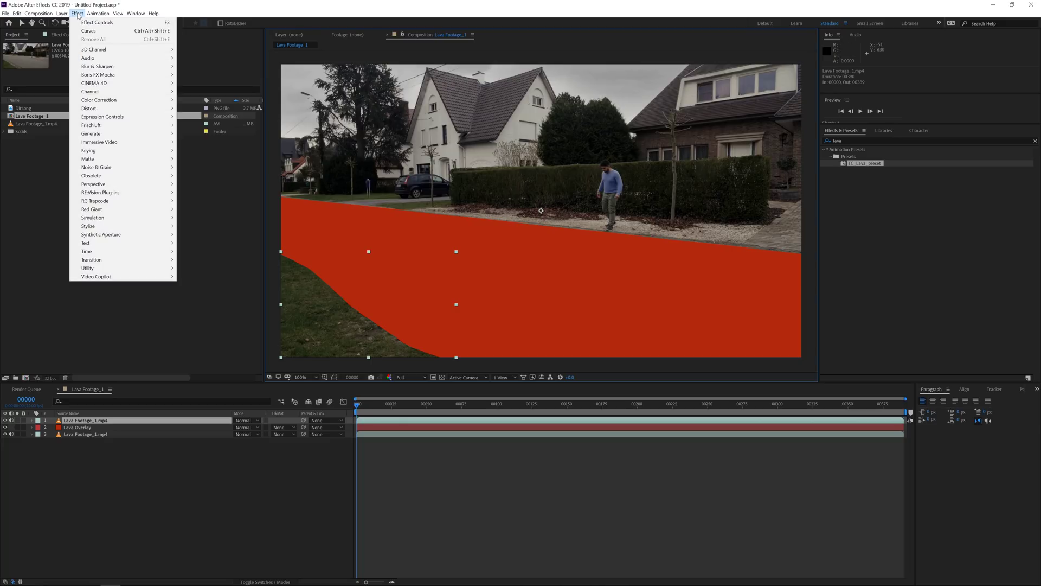
click(859, 140)
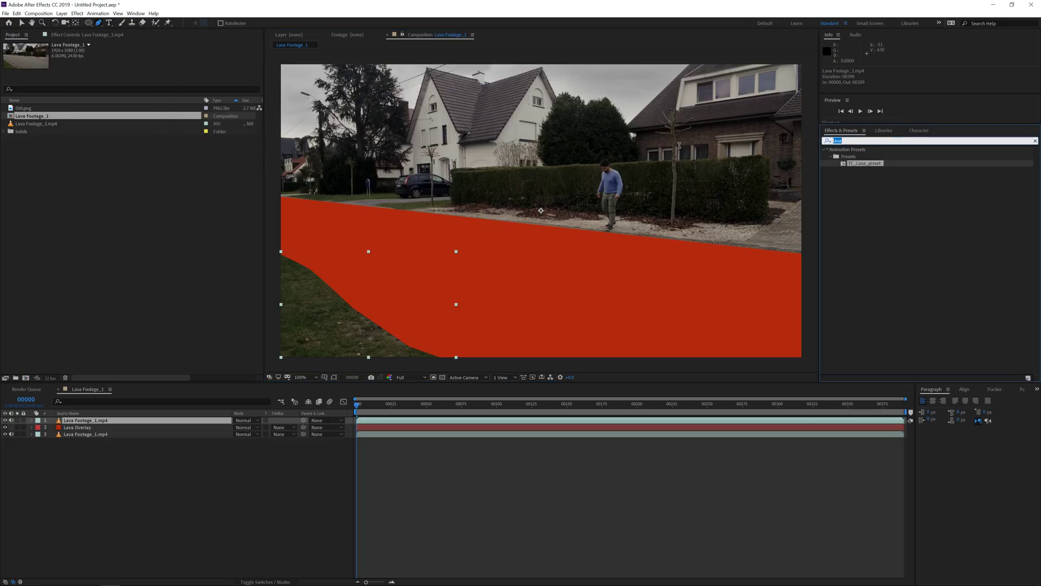
text(roughen)
drag(850, 156, 94, 421)
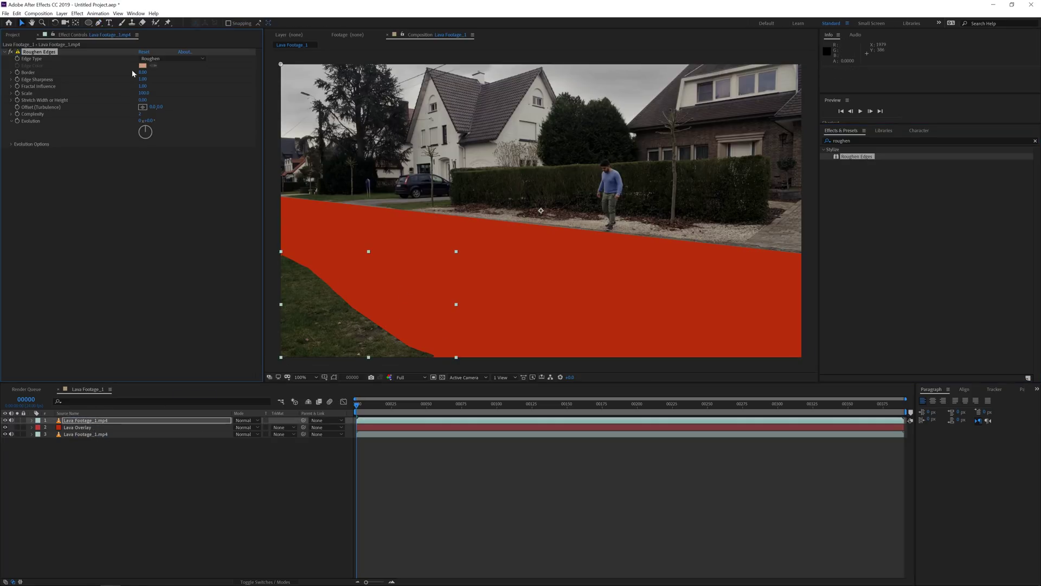
Set the Roughen Edges scale to 25, the border to about 24 and the complexity to 10.
click(144, 93)
text(25)
key(Return)
drag(143, 75, 160, 72)
drag(390, 164, 279, 166)
Show the mask outlines and move the Lava Overlay mask's lower corner point outward beneath the grass area.
click(89, 428)
scroll(361, 277, down, 1)
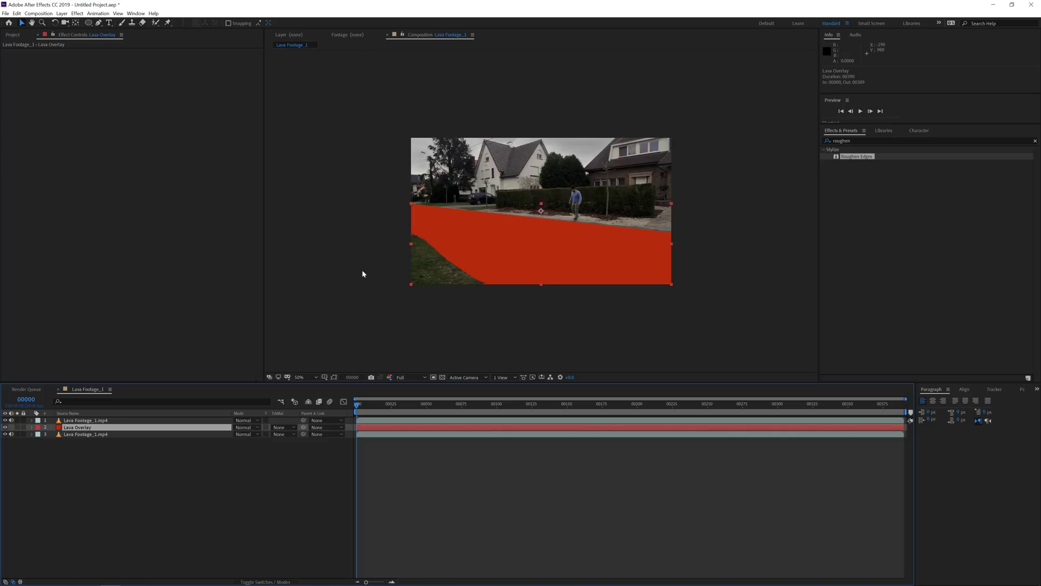
click(333, 377)
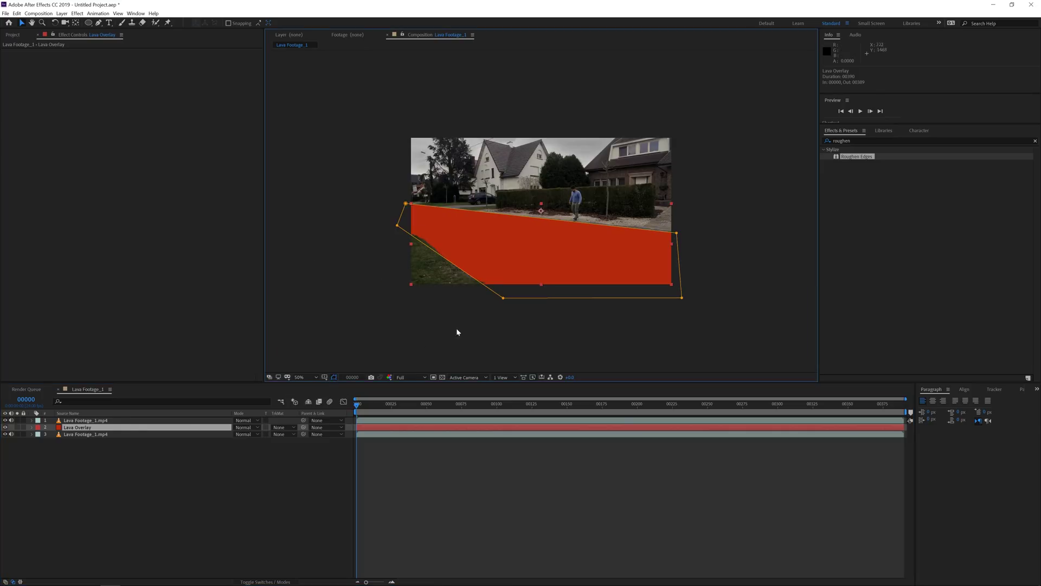
drag(502, 299, 493, 305)
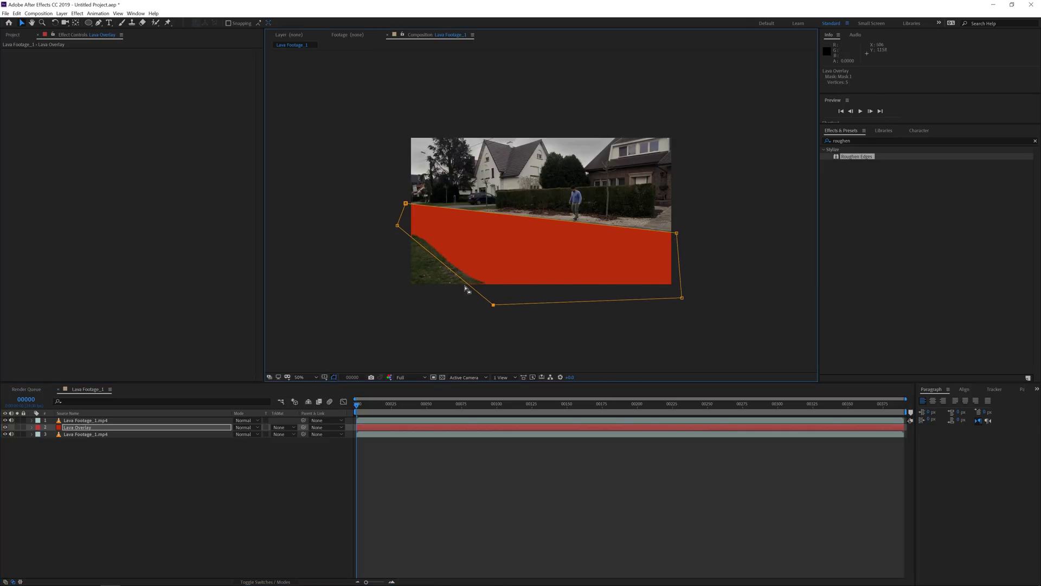
key(period)
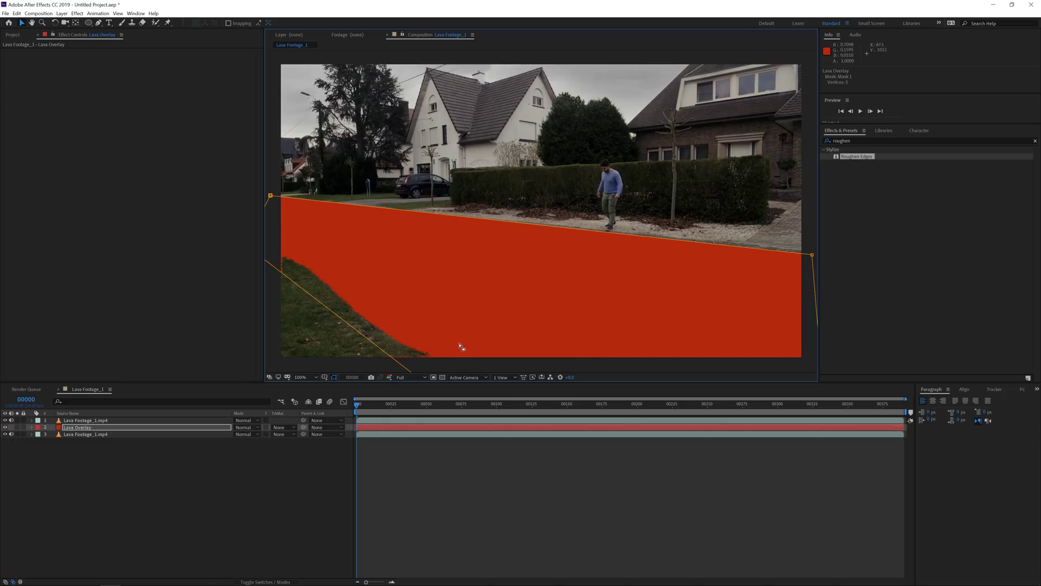
scroll(421, 351, down, 1)
scroll(453, 339, up, 1)
click(336, 466)
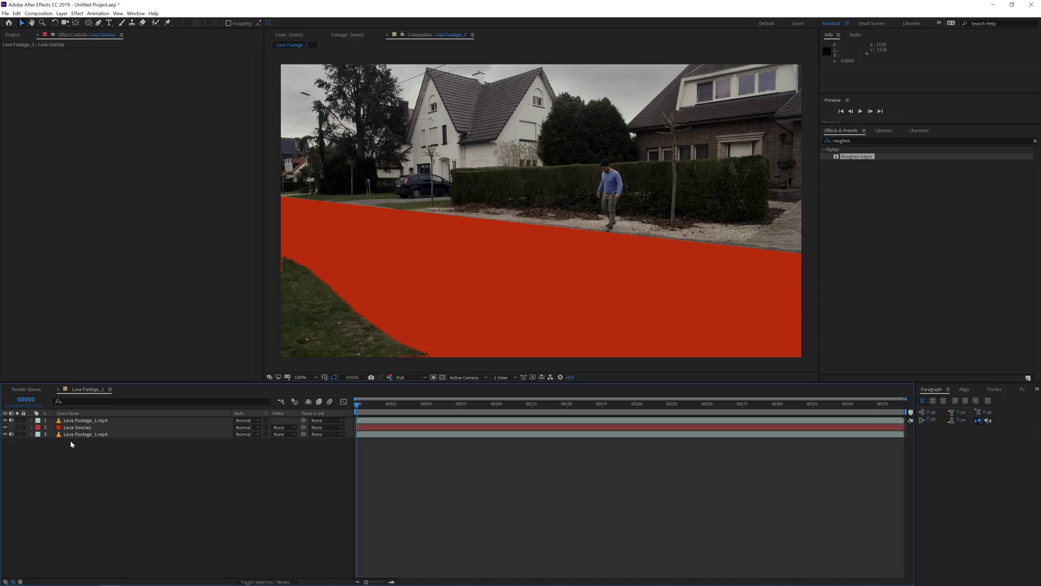
Set the Roughen Edges scale on the upper footage layer to 50.
click(82, 420)
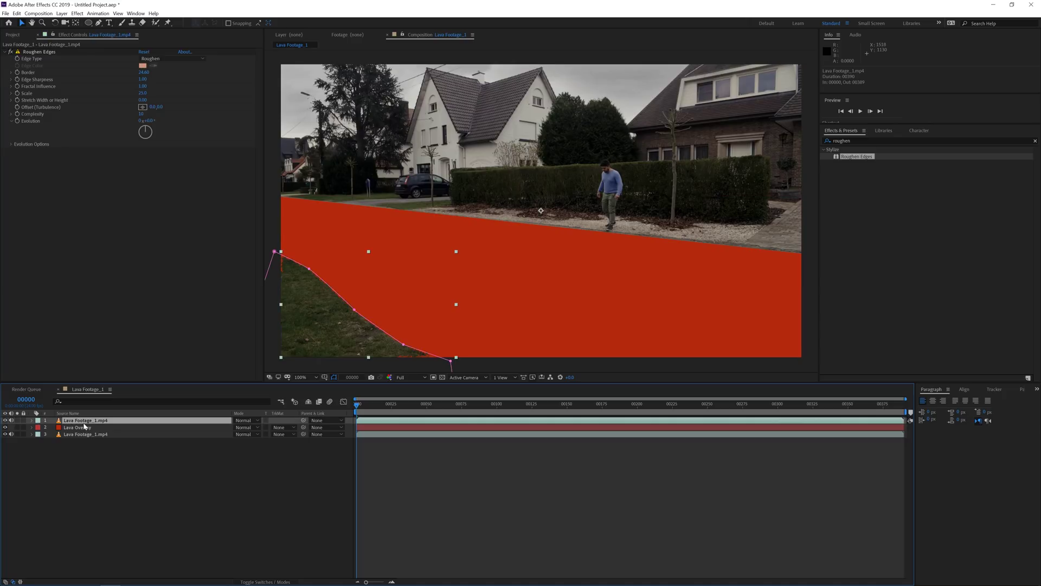
click(142, 92)
text(50)
key(Return)
click(271, 510)
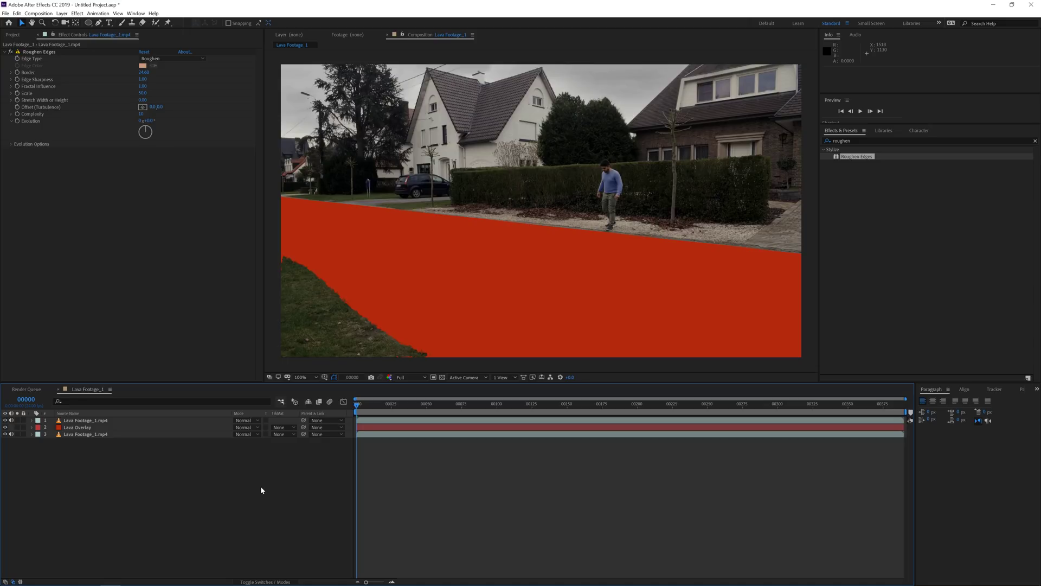
Create a composition named Lava Texture with a width of 8000 px and a height of 1200 px.
click(38, 13)
click(54, 22)
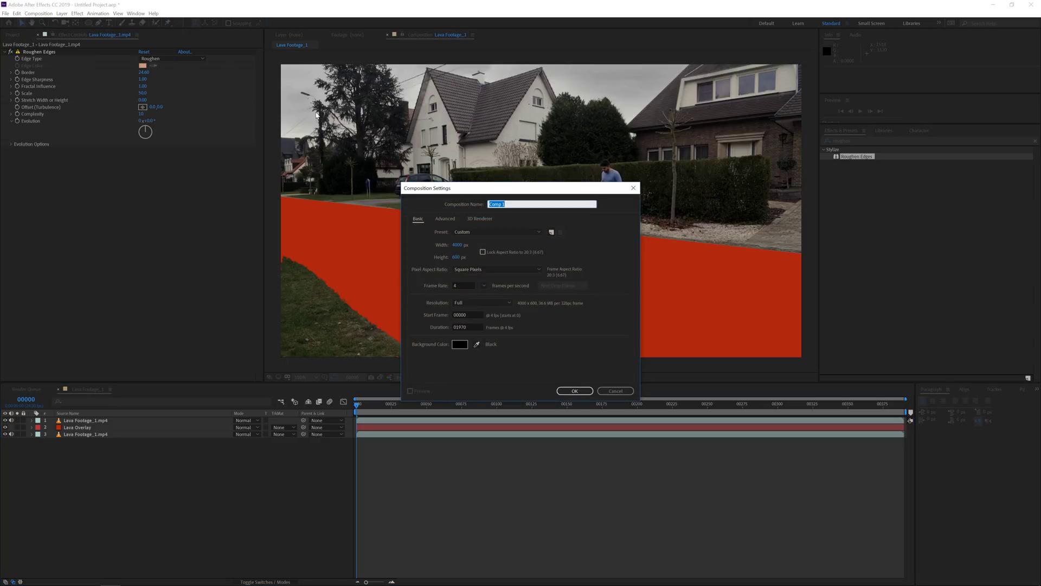
text(Lava Texture)
click(457, 245)
text(8000)
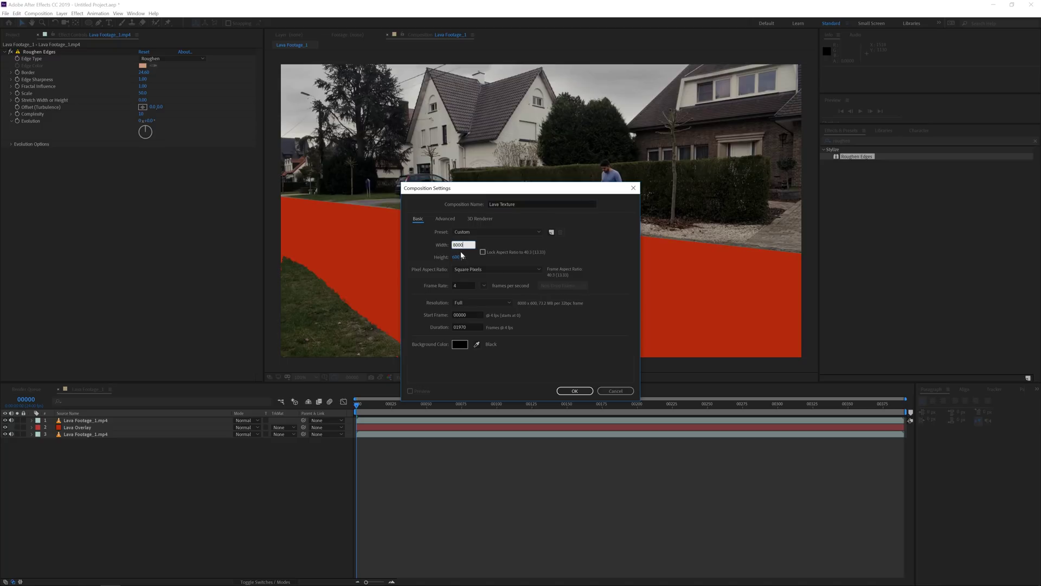
key(Tab)
text(1200)
click(572, 391)
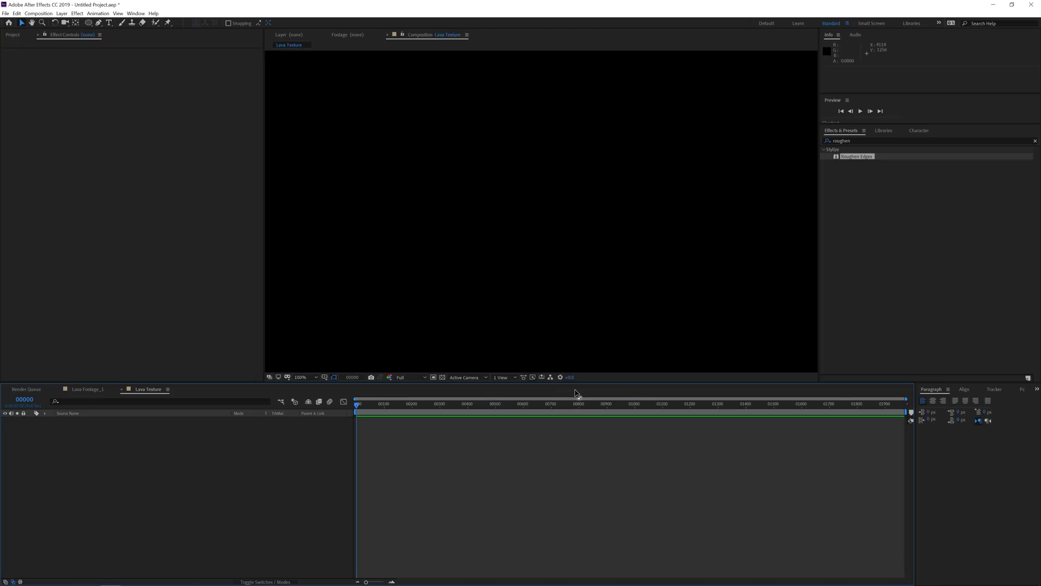
Add a deep red solid matching the composition size to Lava Texture.
scroll(530, 250, down, 1)
scroll(530, 253, down, 6)
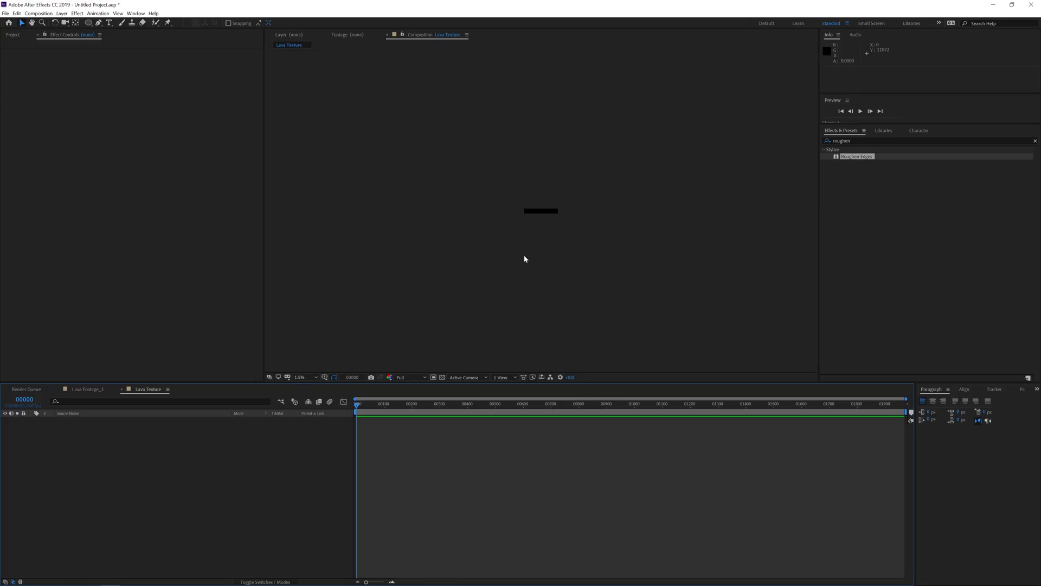
scroll(525, 259, up, 6)
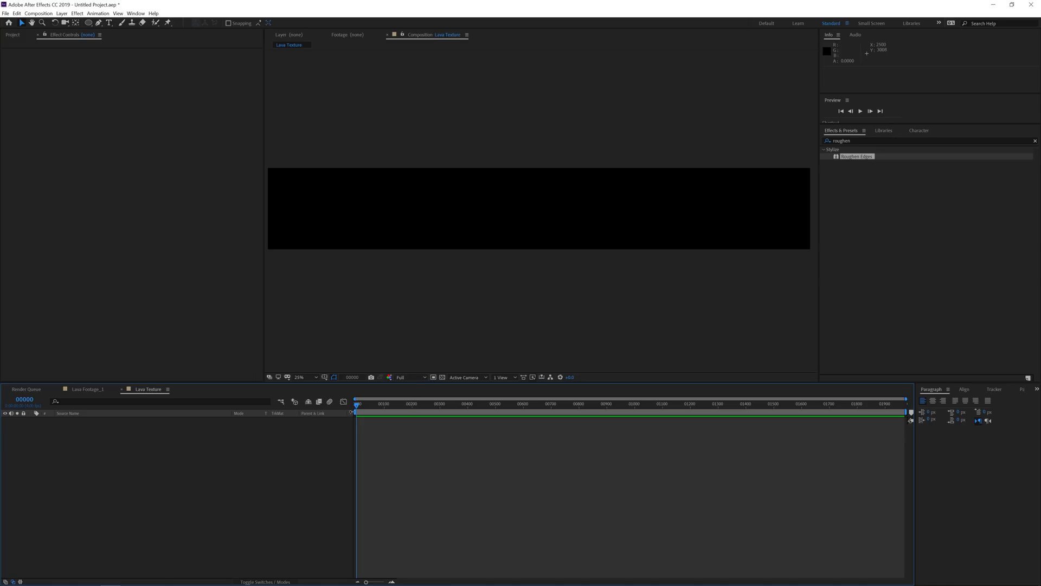
right_click(167, 460)
mouse_move(186, 465)
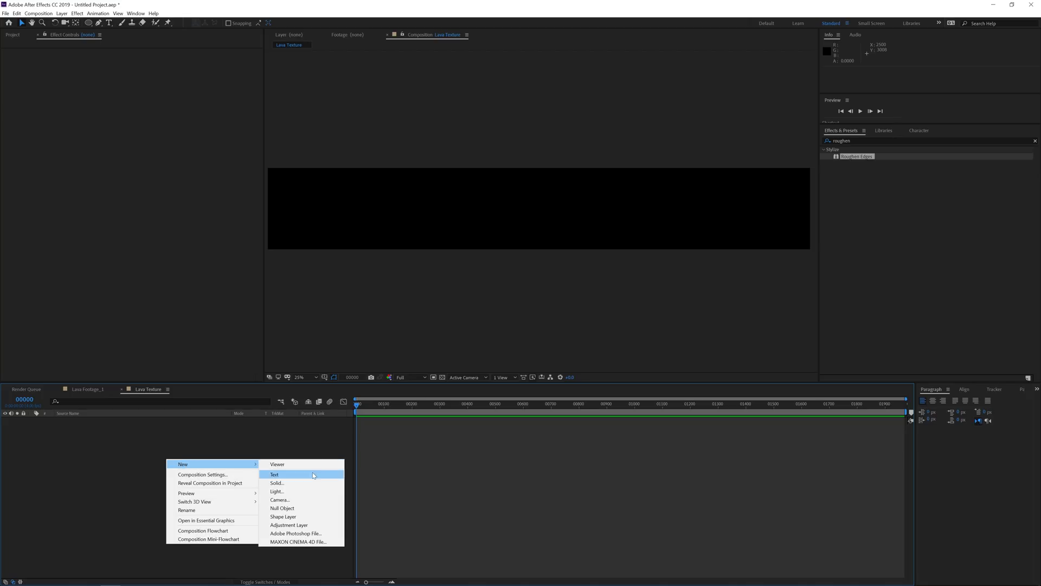
click(275, 474)
click(651, 326)
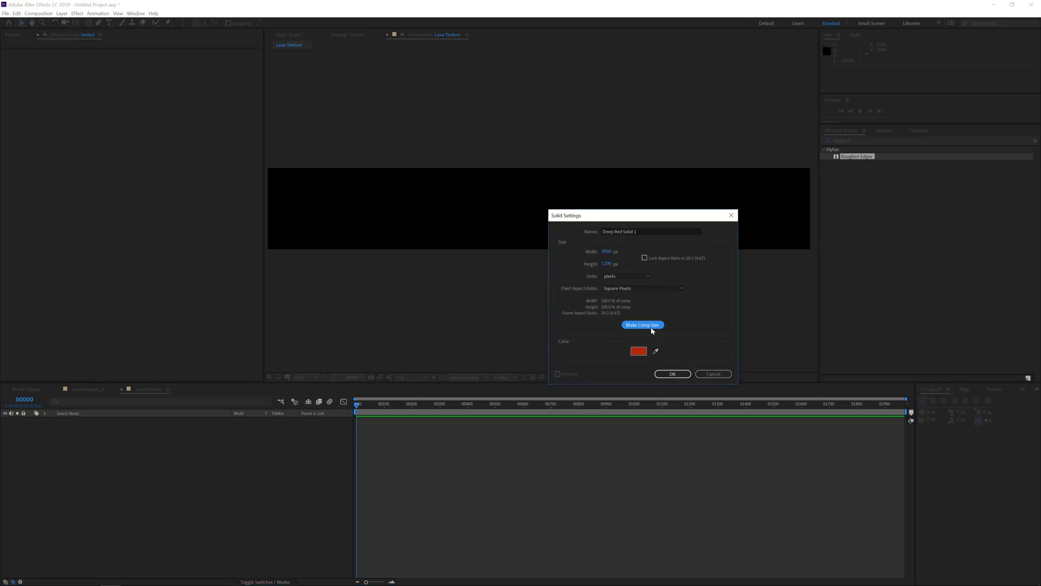
click(680, 373)
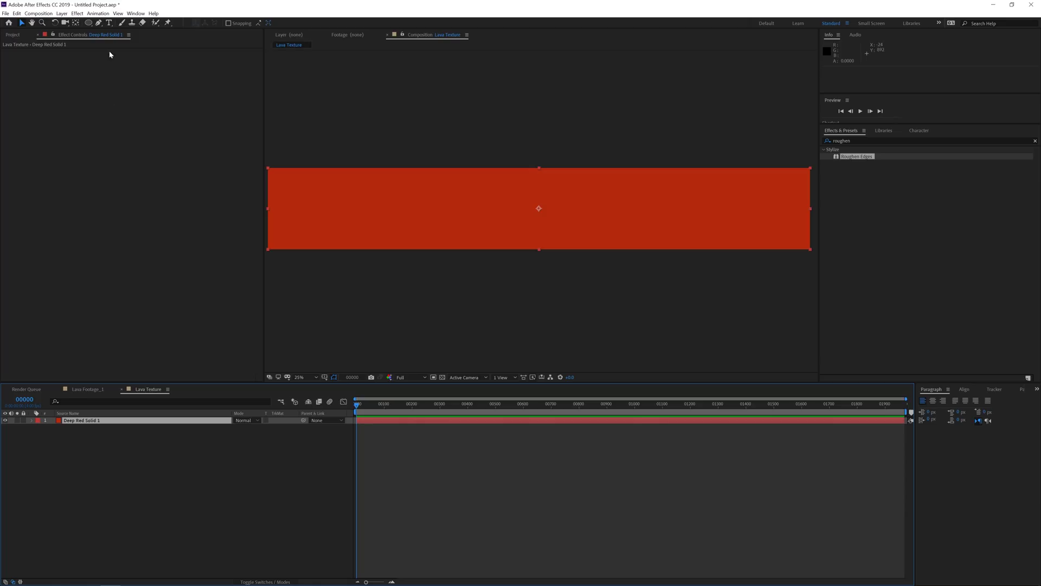
Apply the Fractal Noise effect to the red solid in Lava Texture.
click(77, 13)
mouse_move(95, 169)
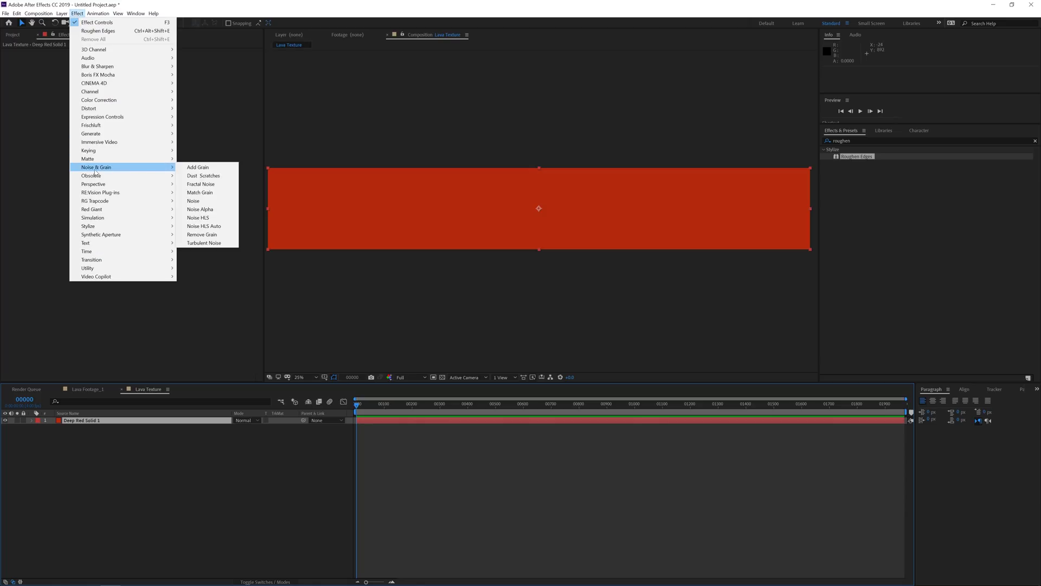
click(201, 184)
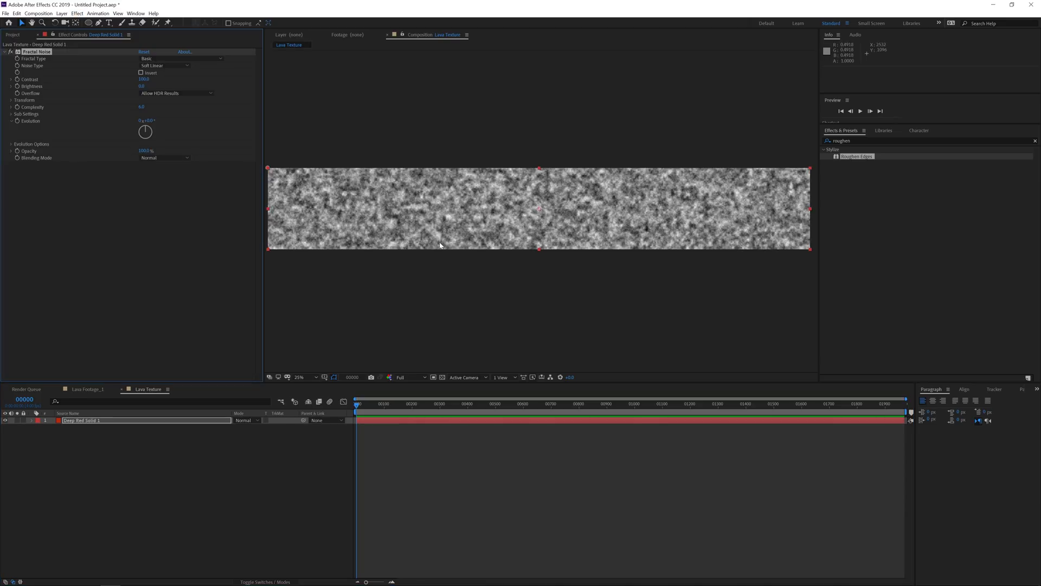
Set the red solid's Fractal Noise to the Dynamic Progressive fractal type and turn on Invert.
key(period)
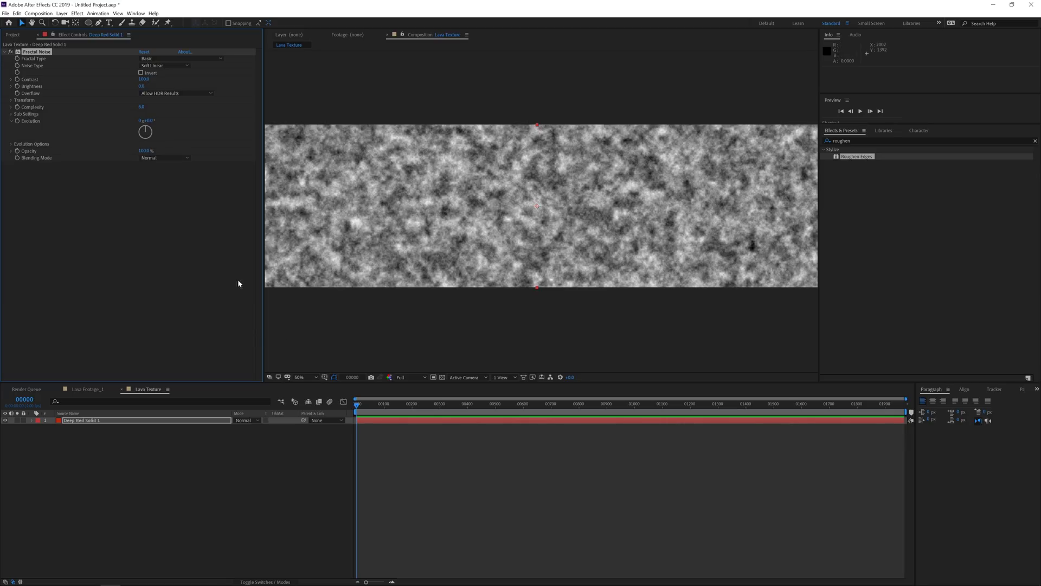
click(179, 58)
click(179, 113)
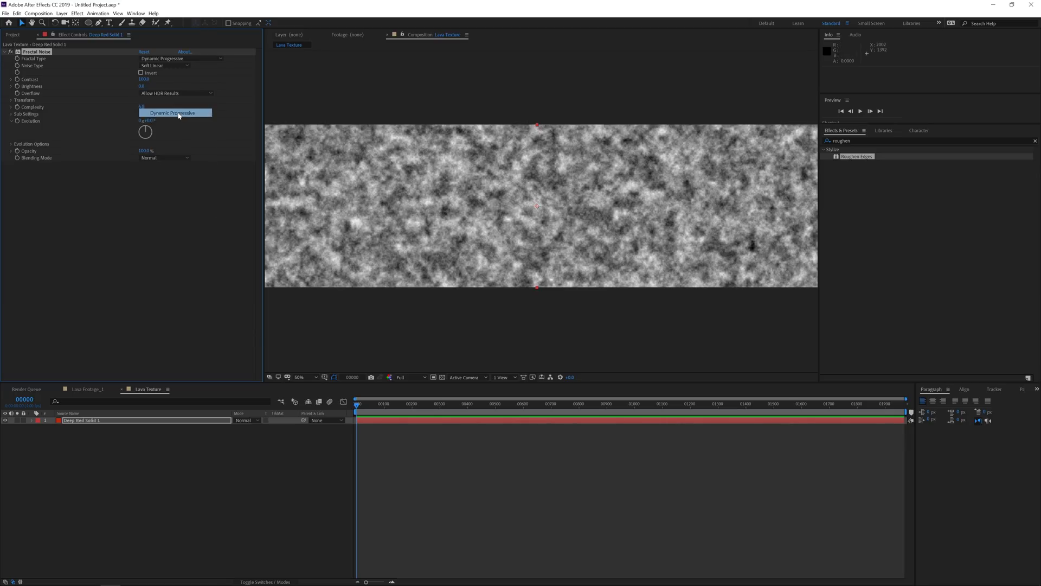
click(140, 72)
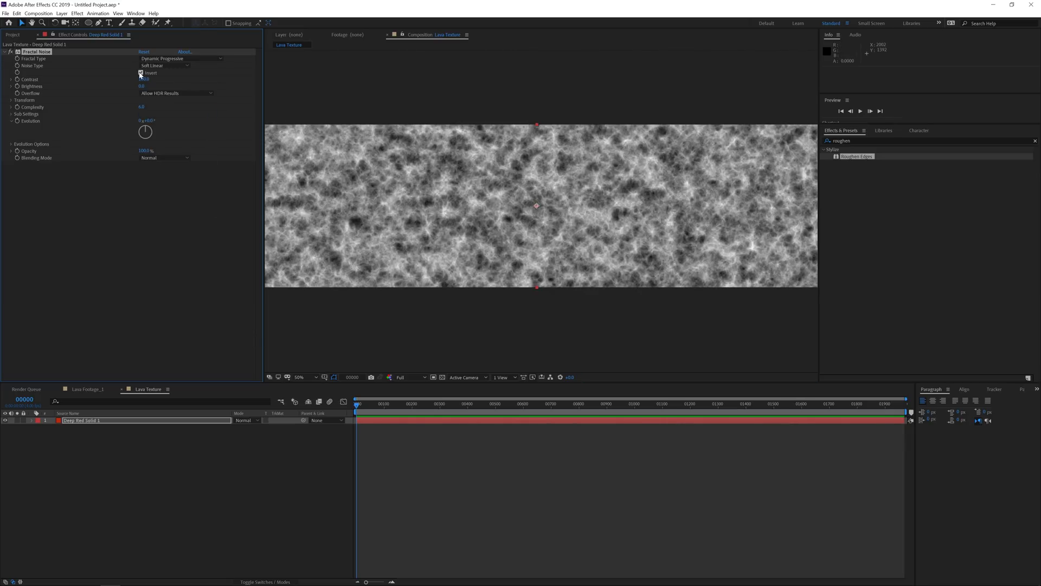
Place the Lava Texture composition as the top layer of the Lava Footage_1 composition.
click(78, 390)
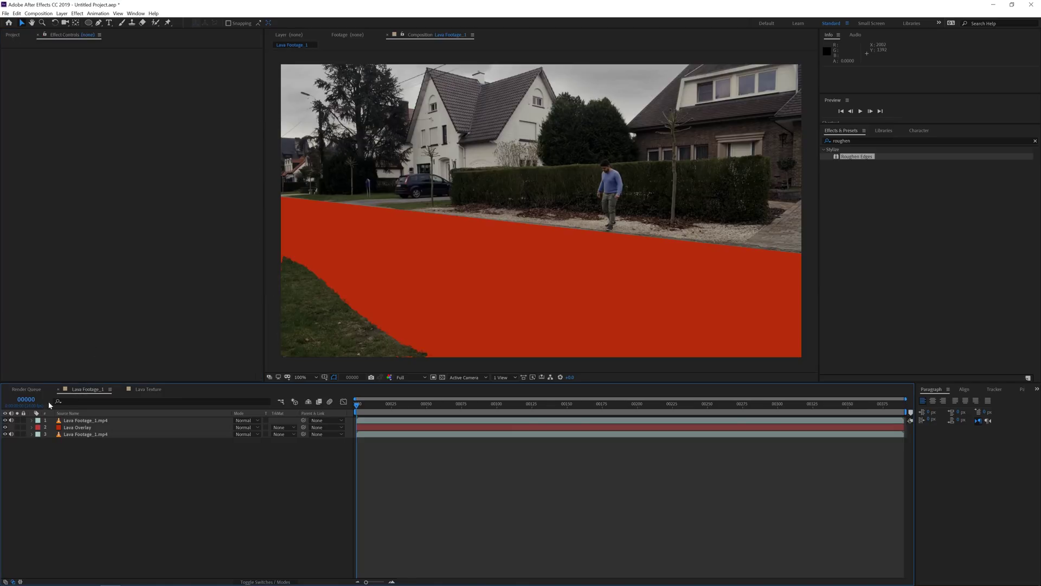
click(12, 35)
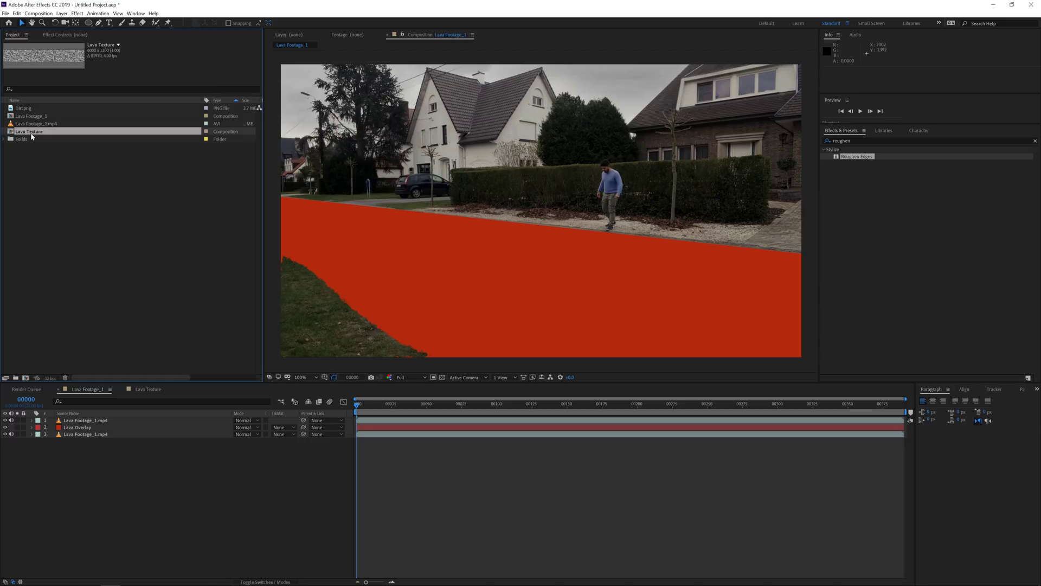
drag(31, 133, 92, 422)
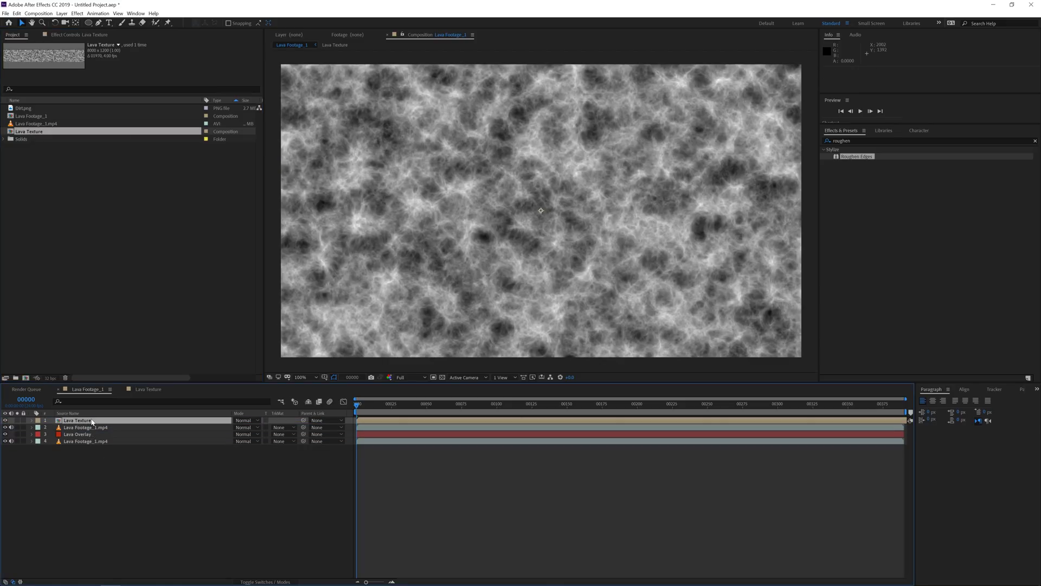
scroll(587, 242, down, 1)
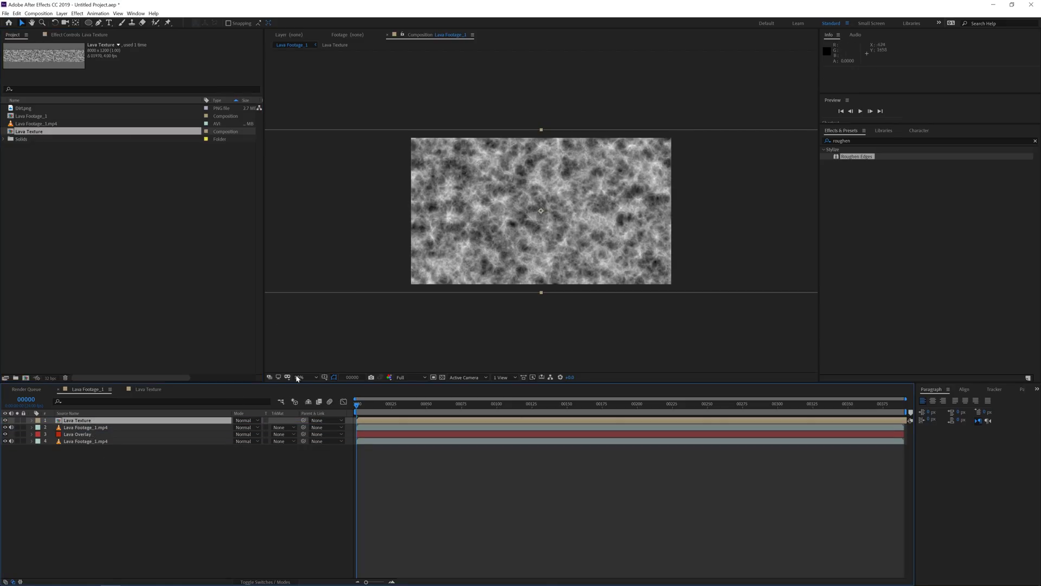
Add a new two-node camera with the 28mm preset to Lava Footage_1.
right_click(91, 463)
mouse_move(111, 468)
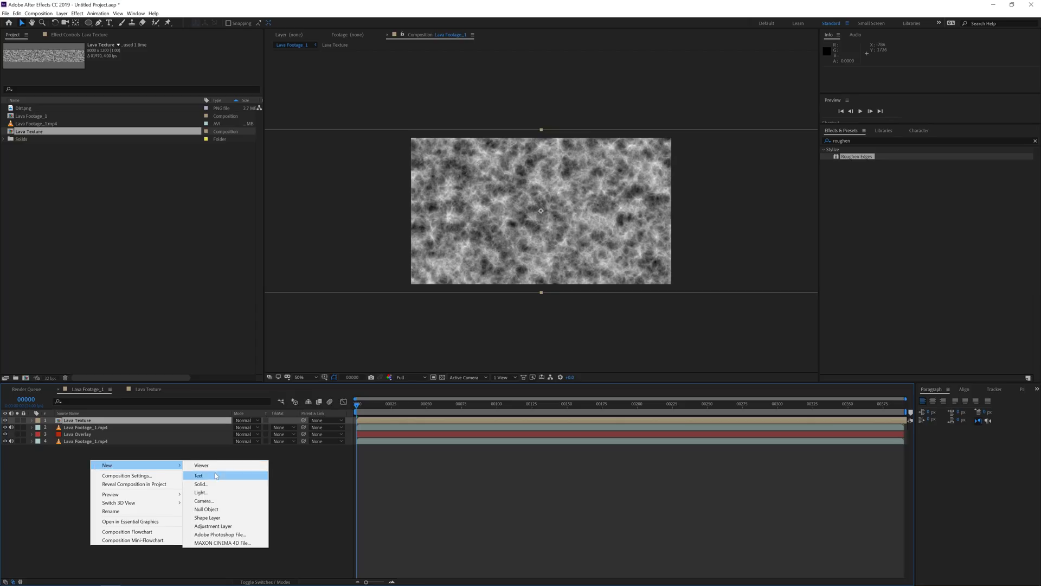
click(200, 501)
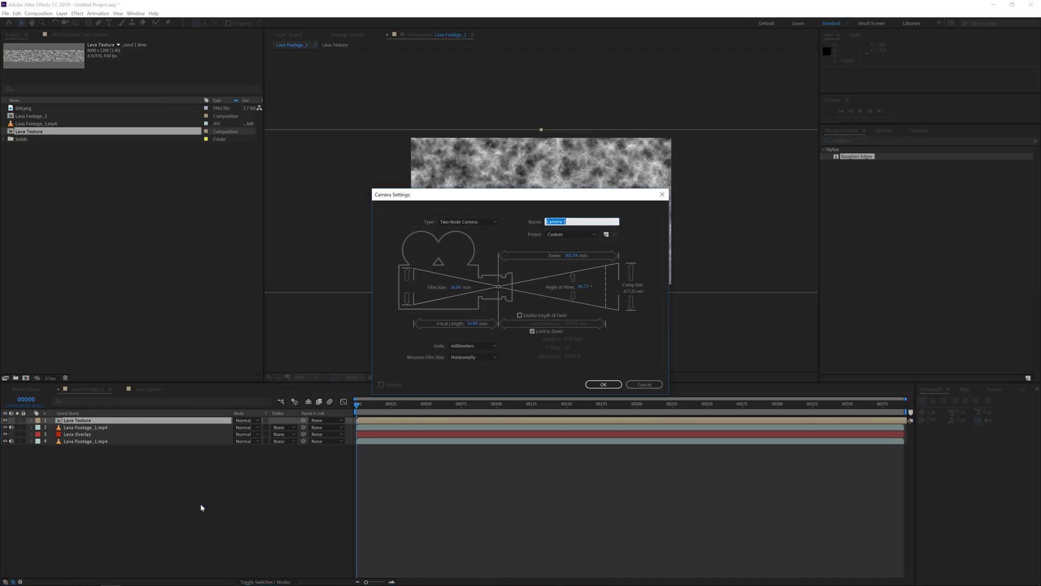
click(551, 237)
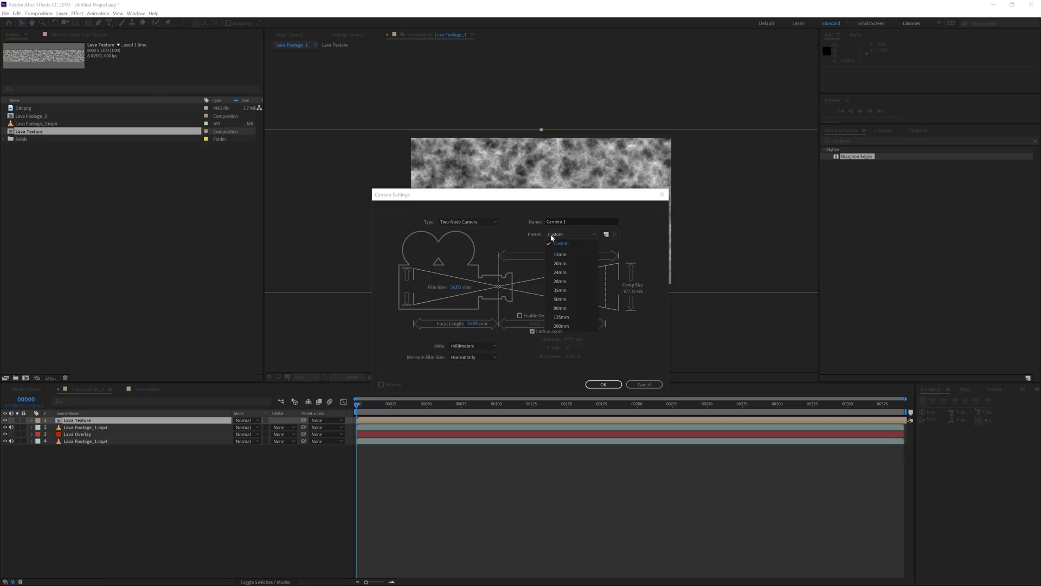
click(560, 281)
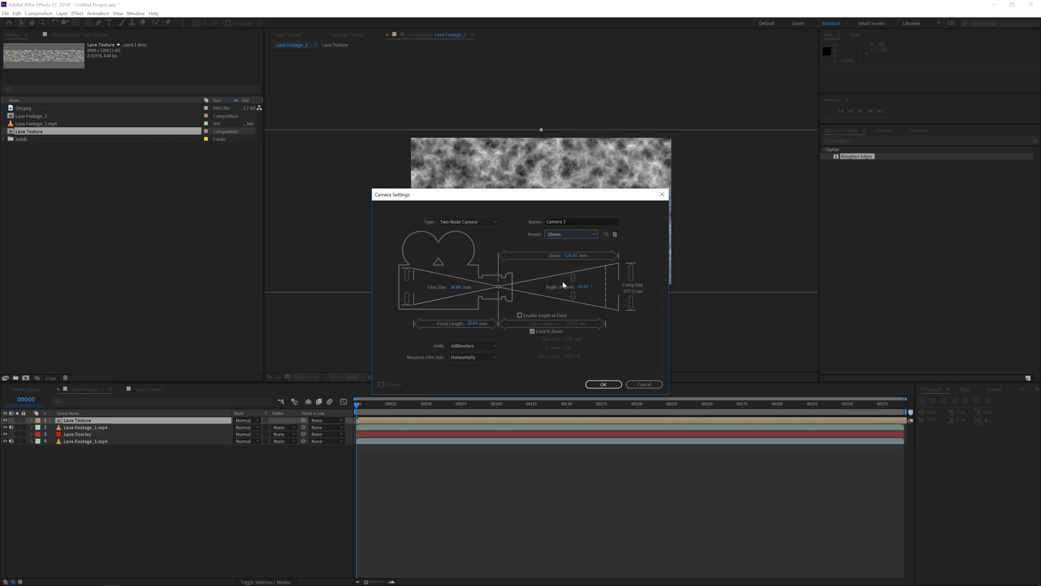
click(603, 384)
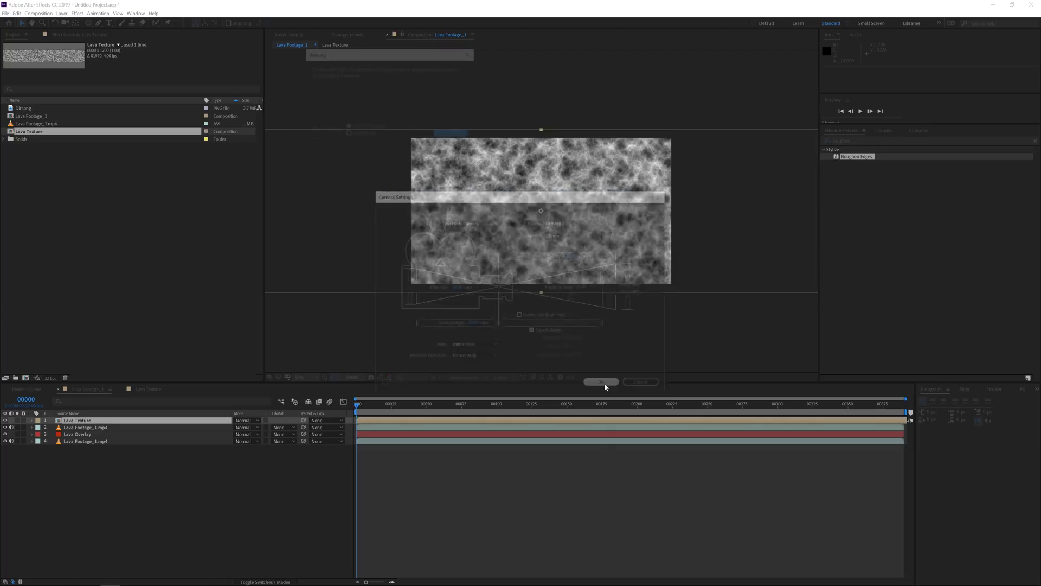
click(452, 135)
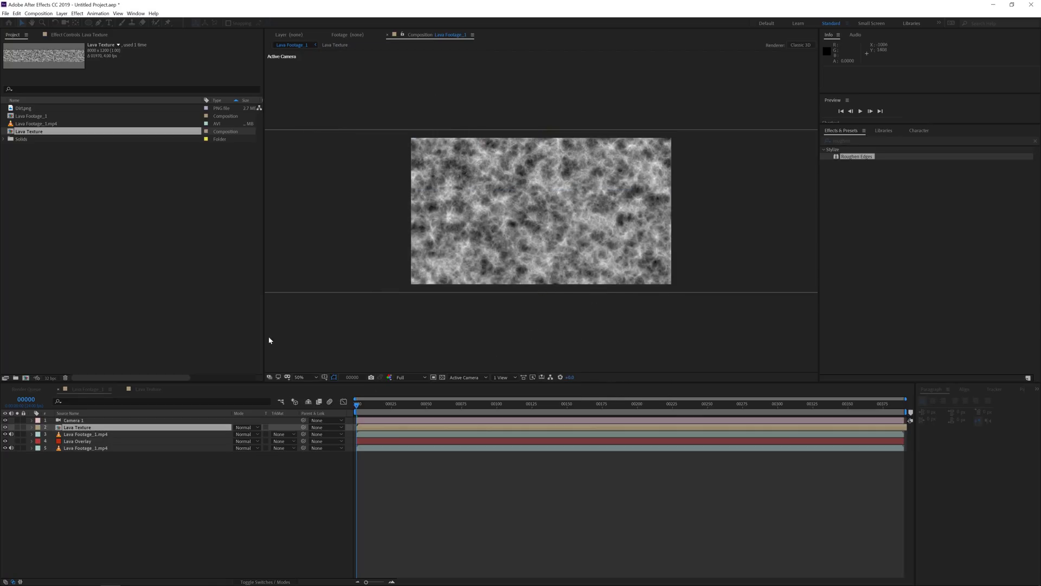
Make the Lava Texture layer in Lava Footage_1 a 3D layer.
click(77, 428)
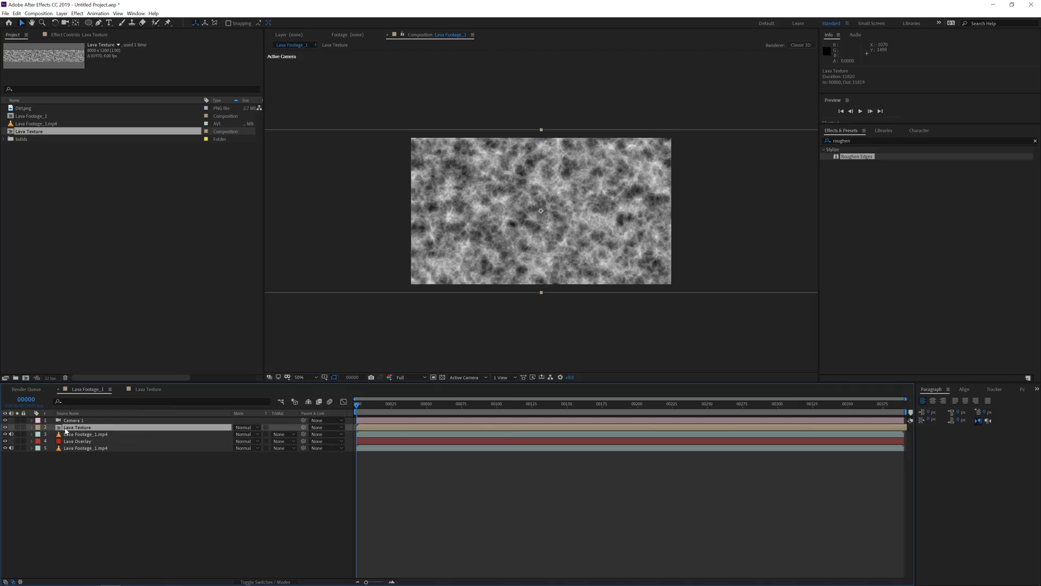
click(265, 581)
click(279, 427)
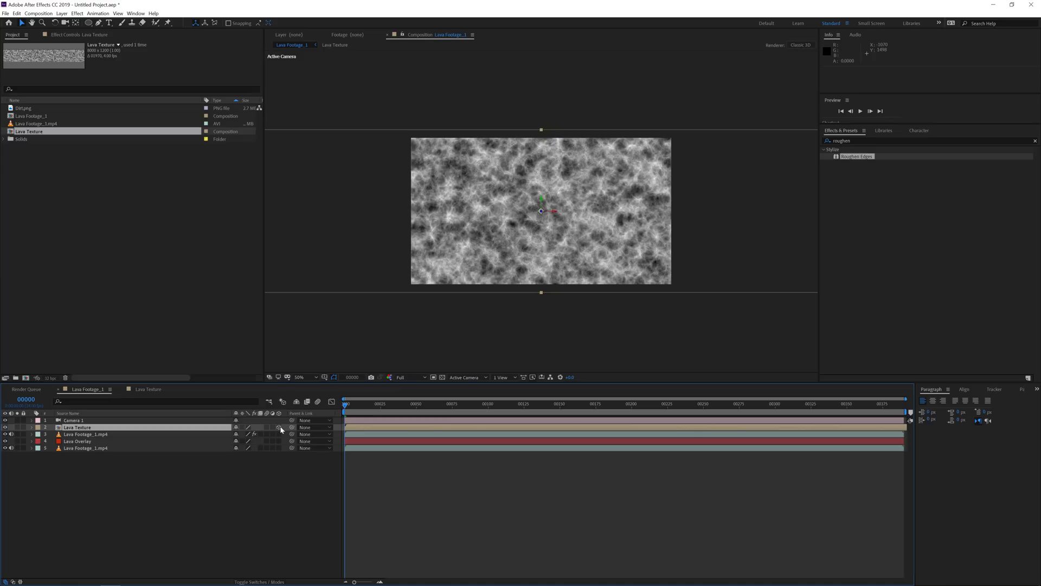
Rotate the Lava Texture layer flat to match the road's perspective and move it up to the road's far edge.
key(w)
drag(549, 211, 546, 248)
key(v)
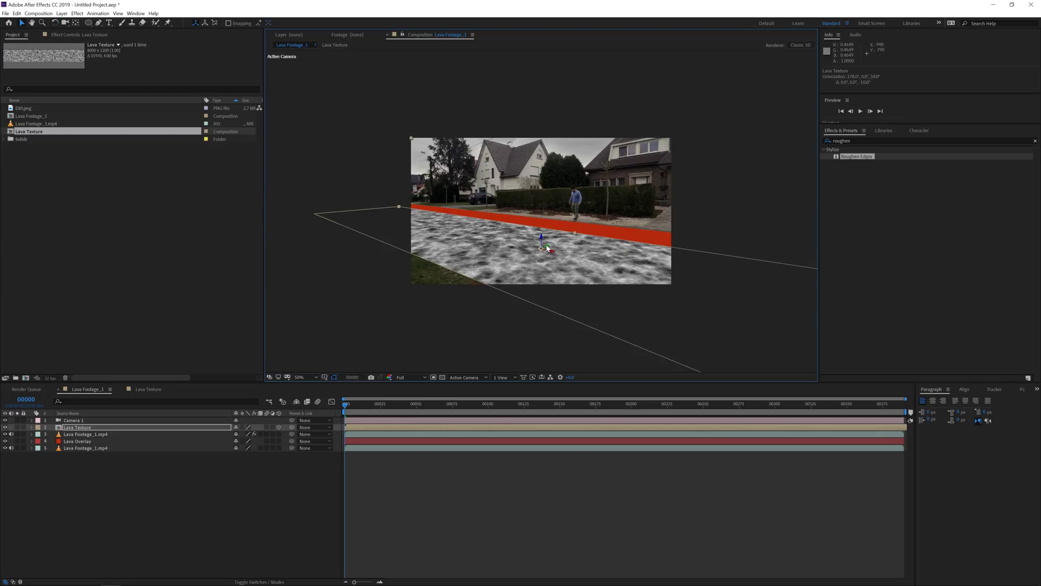
mouse_move(549, 243)
mouse_down()
mouse_move(565, 250)
mouse_move(531, 250)
mouse_up()
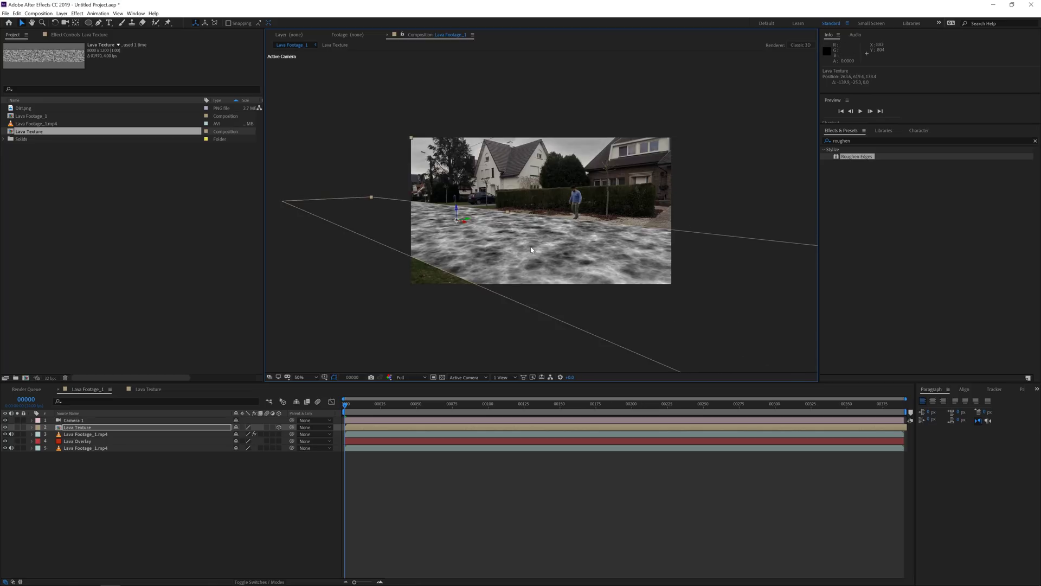
Resize the Lava Texture composition to a width of 6000 px and a height of 2500 px.
click(148, 390)
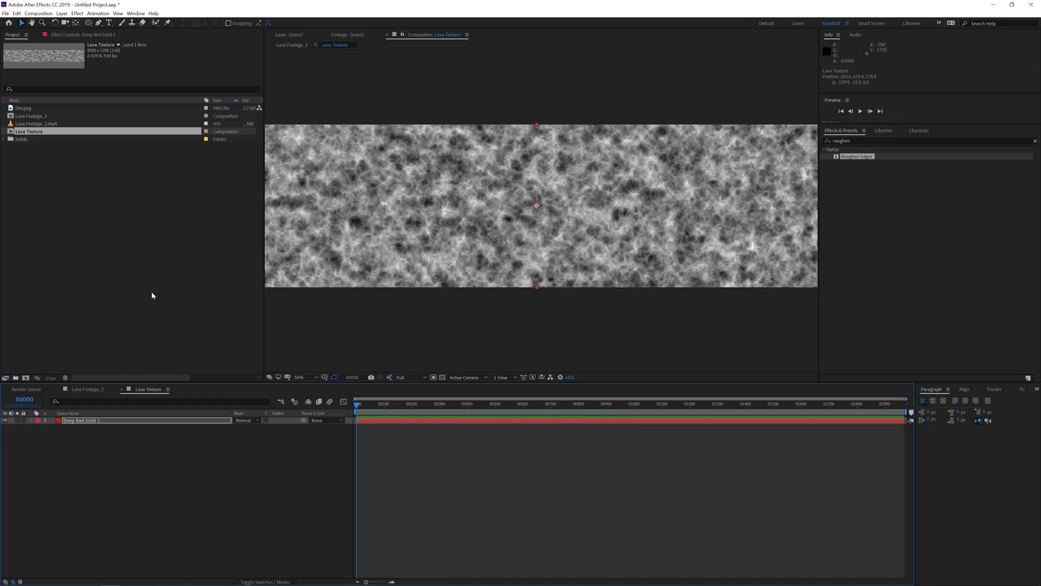
click(38, 13)
click(49, 33)
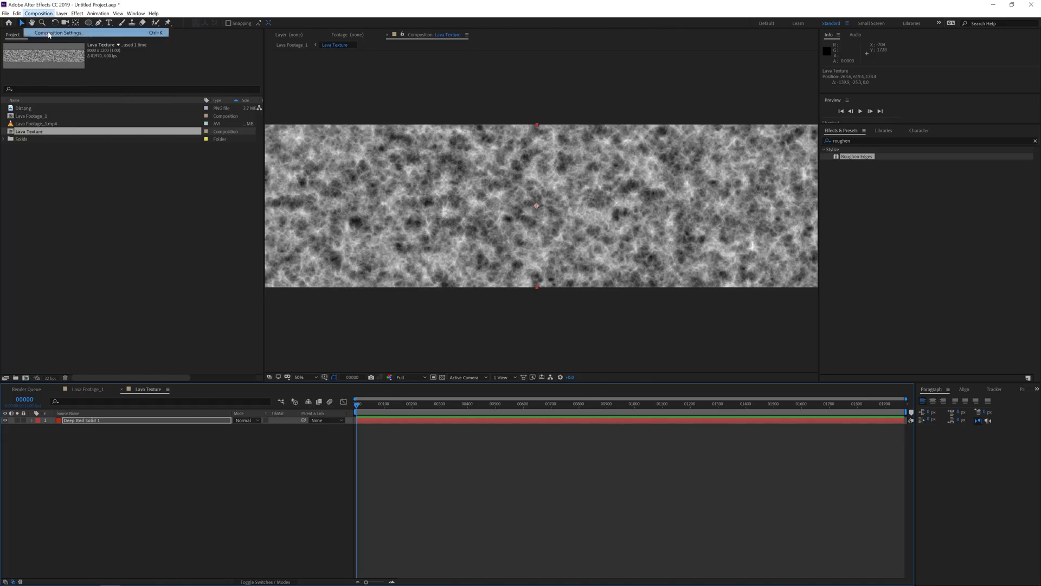
double_click(458, 256)
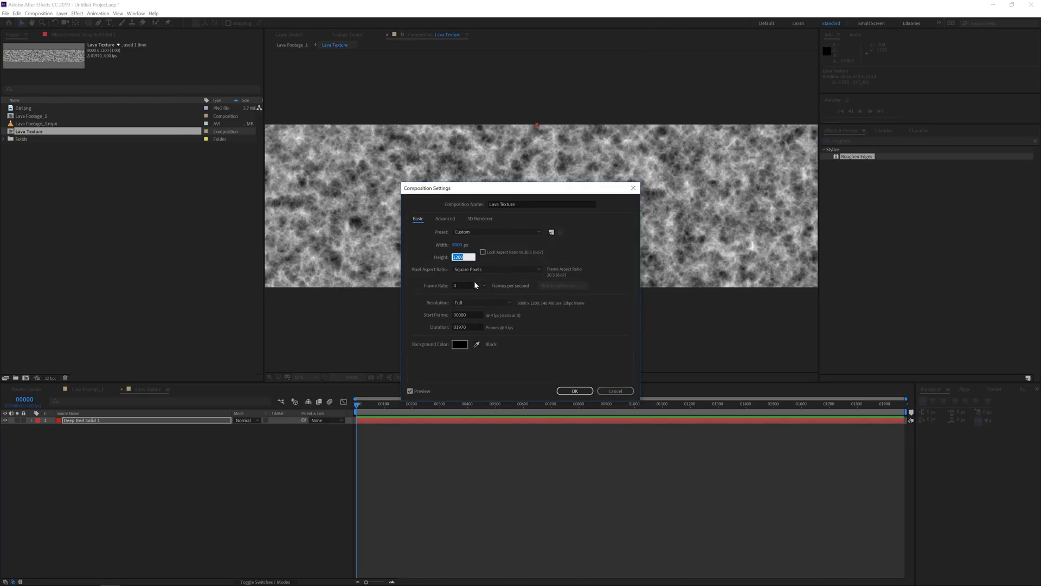
click(458, 244)
text(6000)
key(Tab)
text(3)
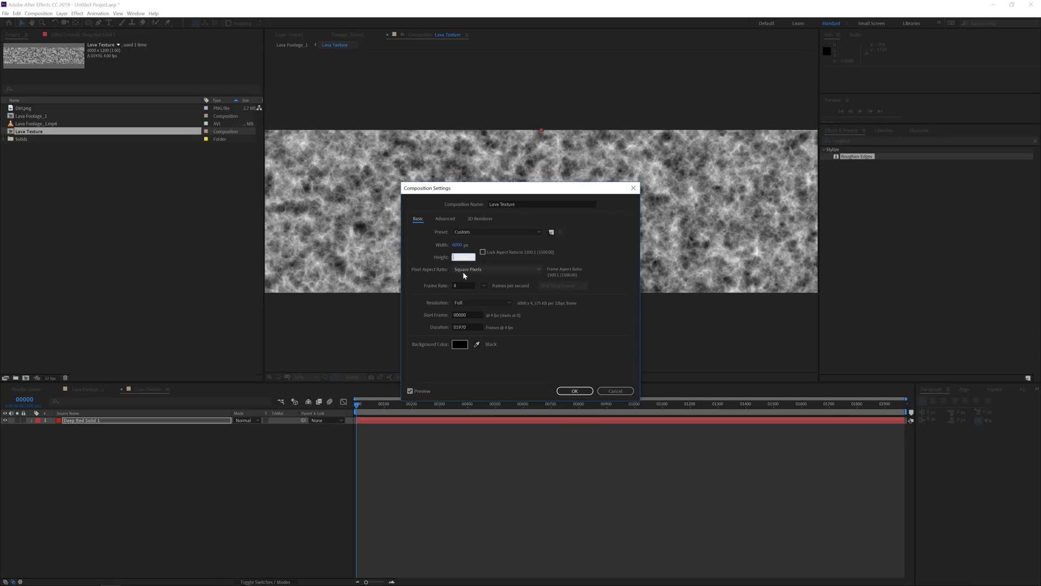
text(2500)
key(Return)
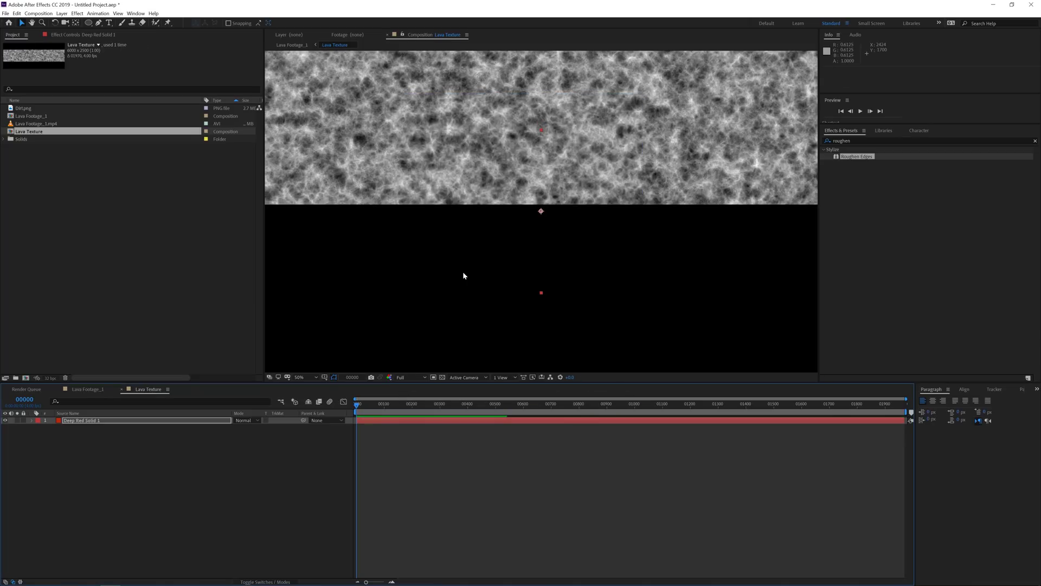
Resize the deep red noise solid to match the Lava Texture composition size.
key(comma)
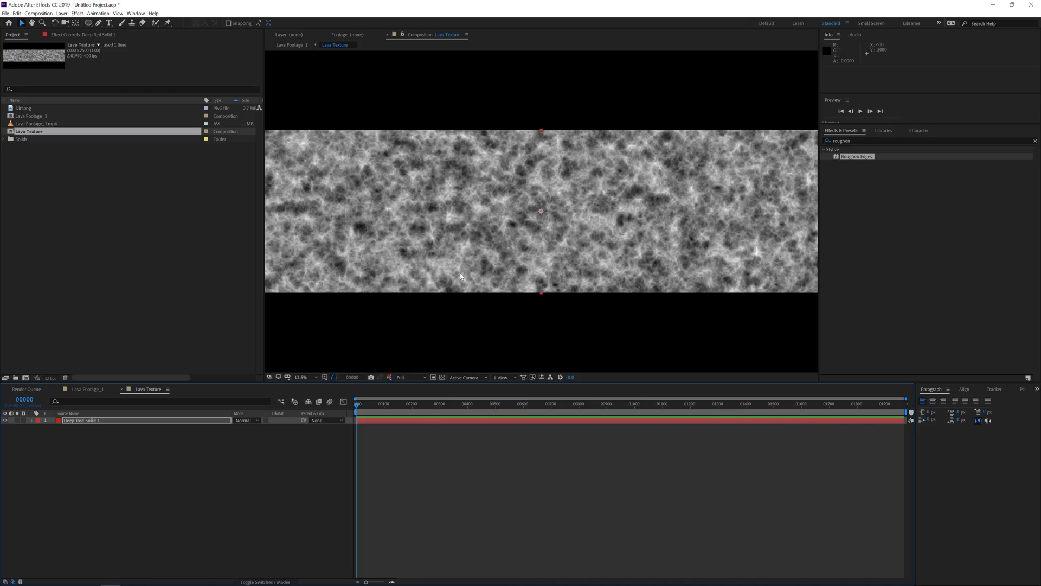
key(comma)
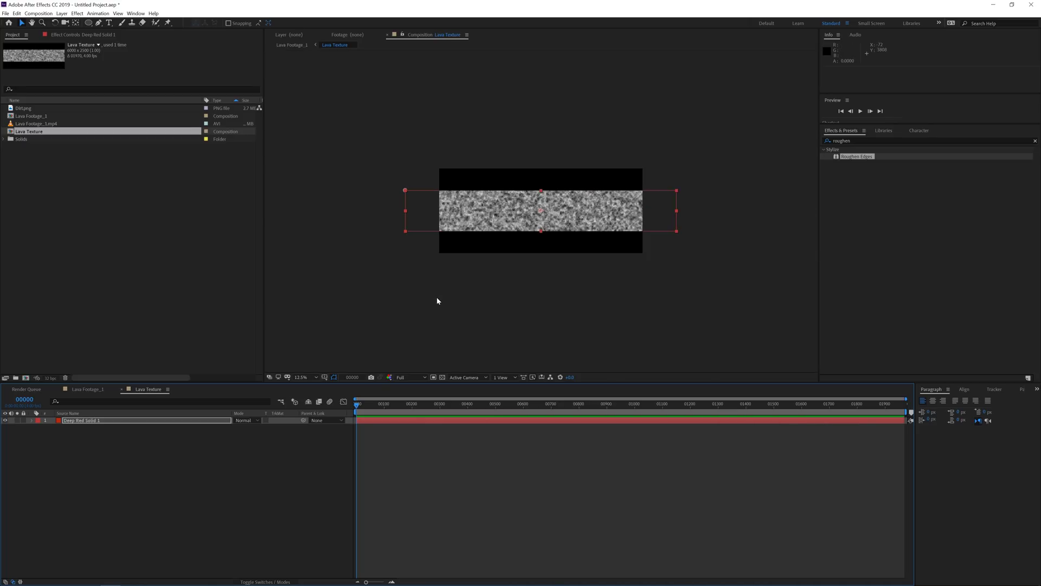
click(142, 422)
click(62, 13)
click(81, 28)
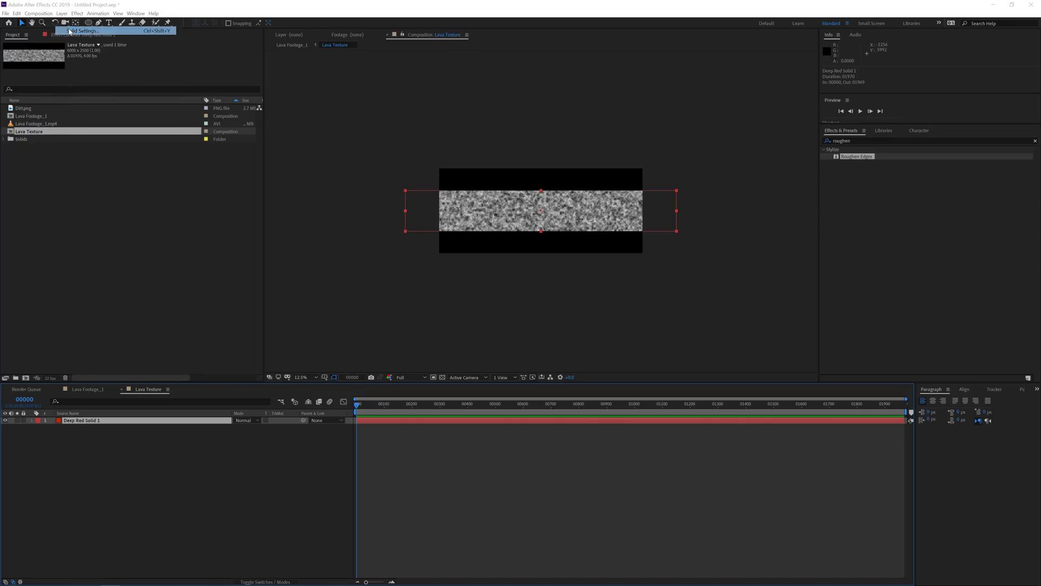
click(293, 270)
click(327, 338)
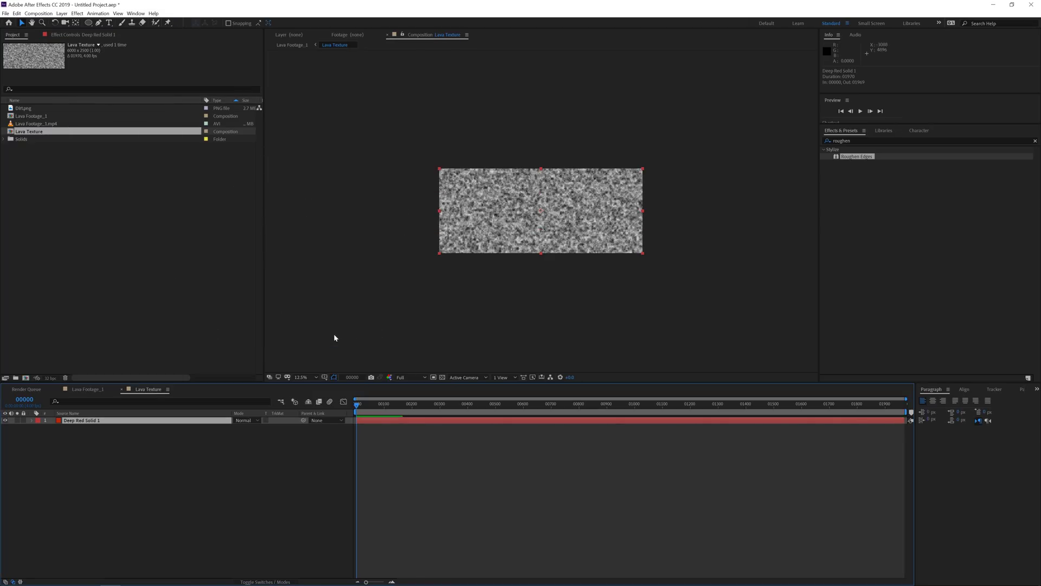
Scale the Lava Texture layer in Lava Footage_1 to 54% and reposition it to cover the whole visible road.
click(95, 391)
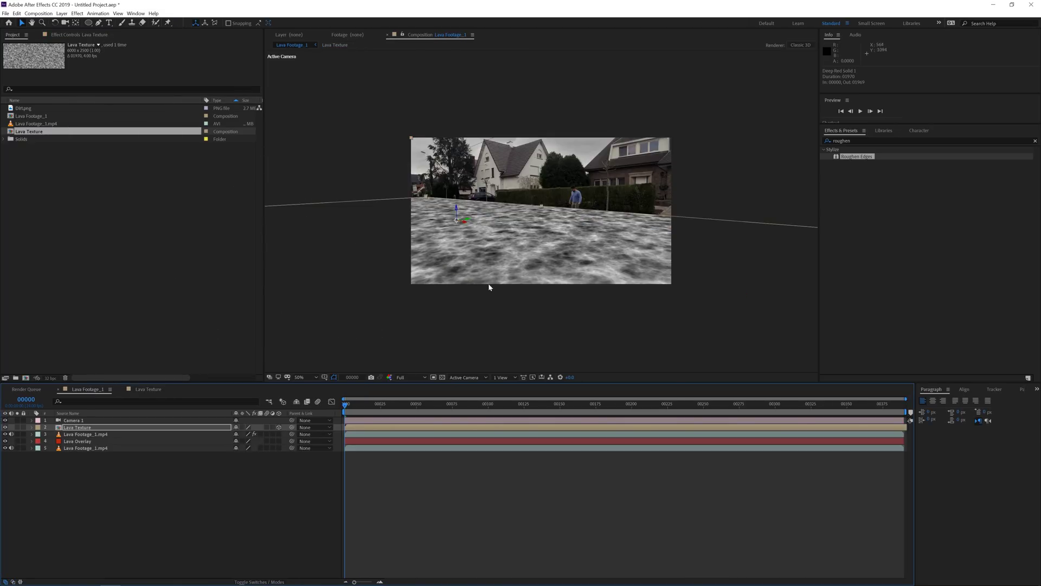
key(s)
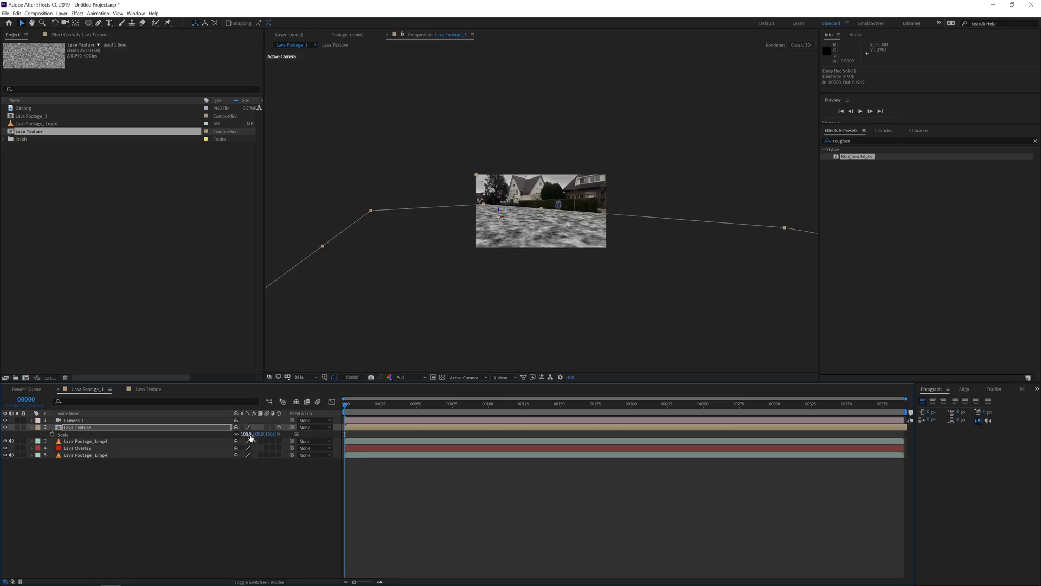
click(247, 435)
key(shift+Down)
key(shift+Down)
key(shift+Down)
key(shift+Down)
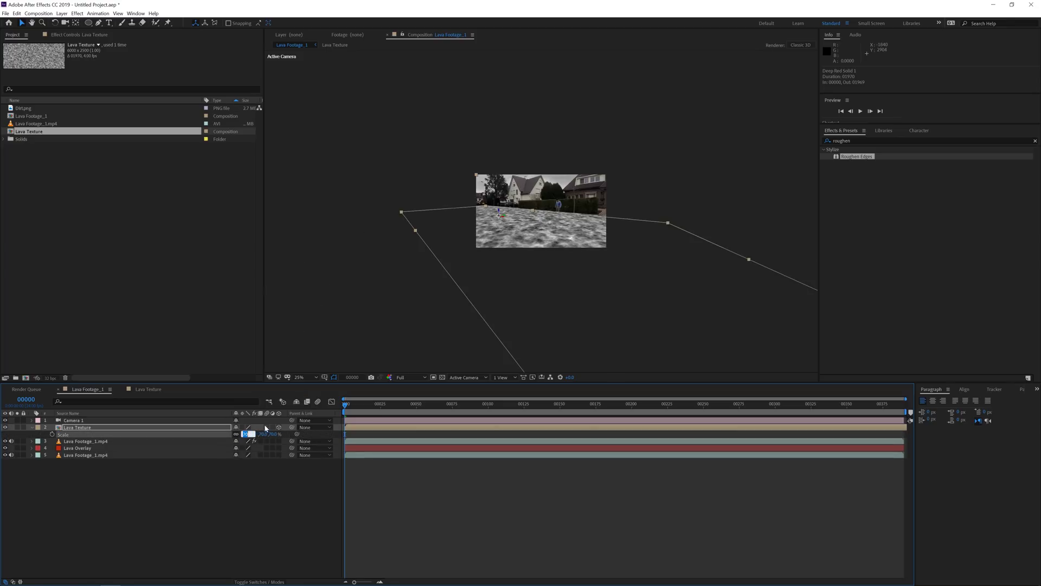
key(shift+Down)
key(period)
key(period)
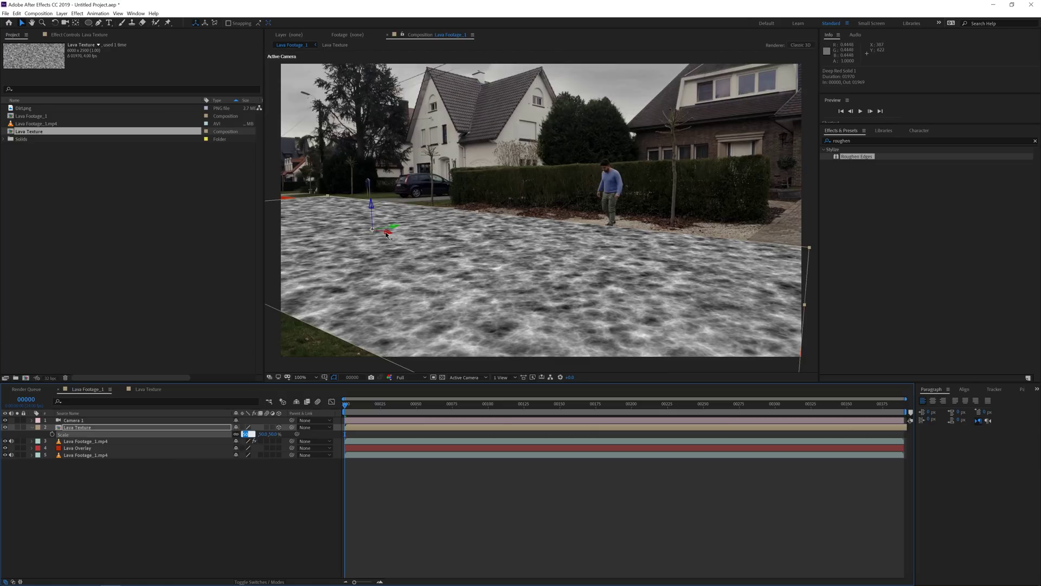
drag(386, 234, 382, 234)
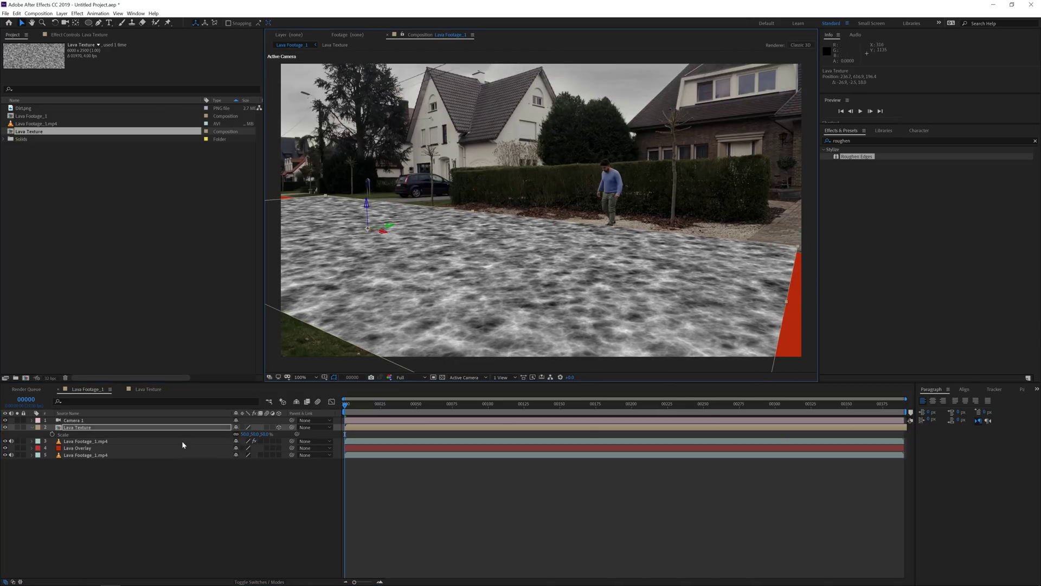
drag(243, 435, 246, 435)
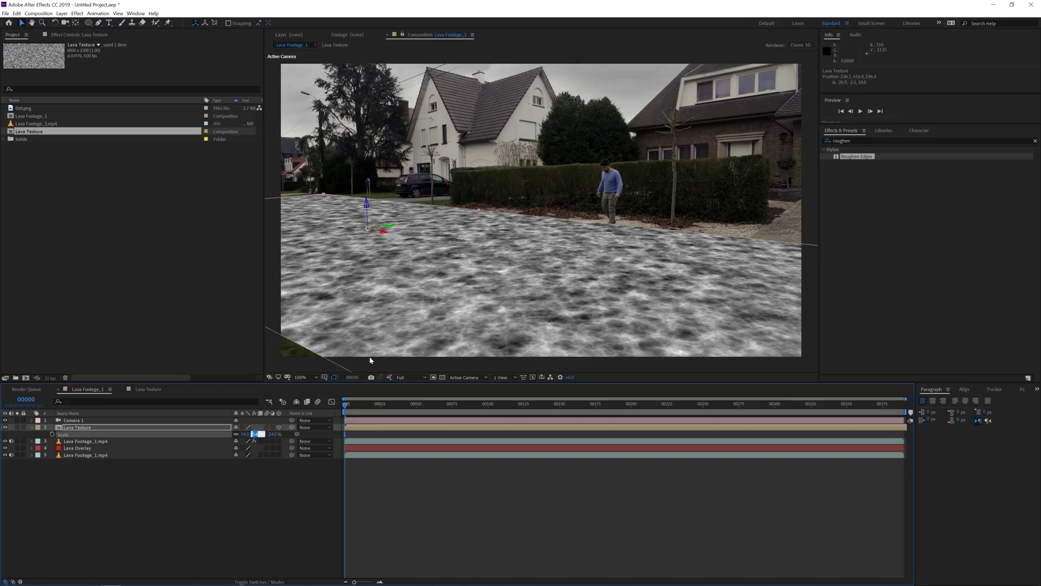
drag(472, 306, 461, 304)
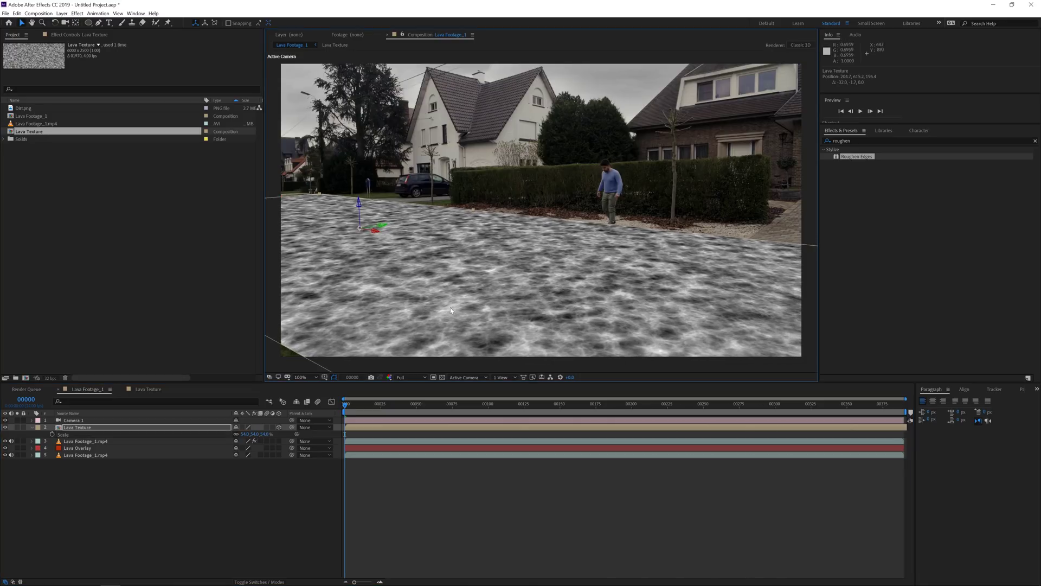
Move the Lava Texture layer directly below Lava Overlay and show the layers' blending mode and track matte options.
drag(85, 428, 85, 455)
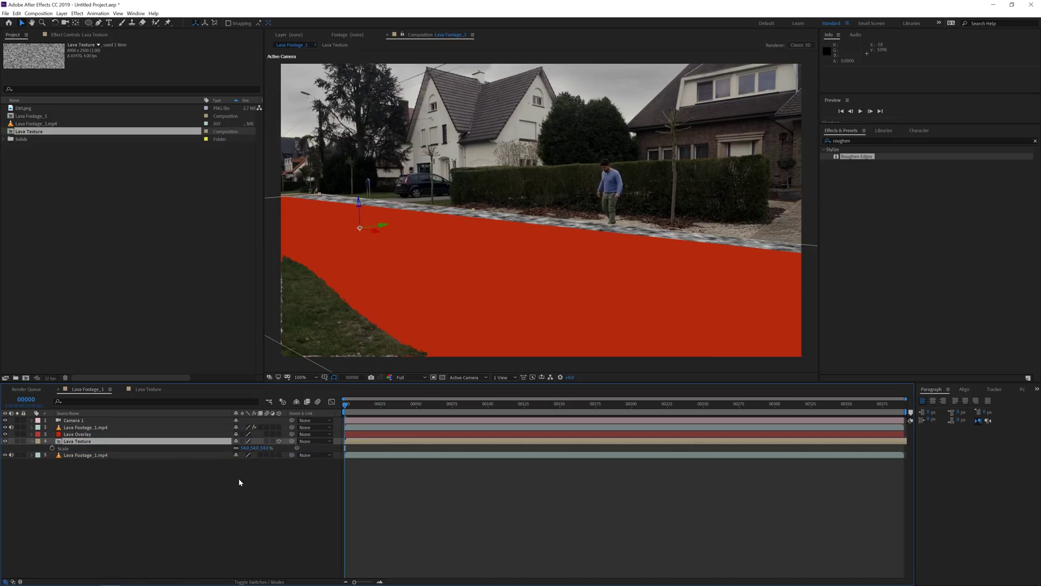
click(254, 580)
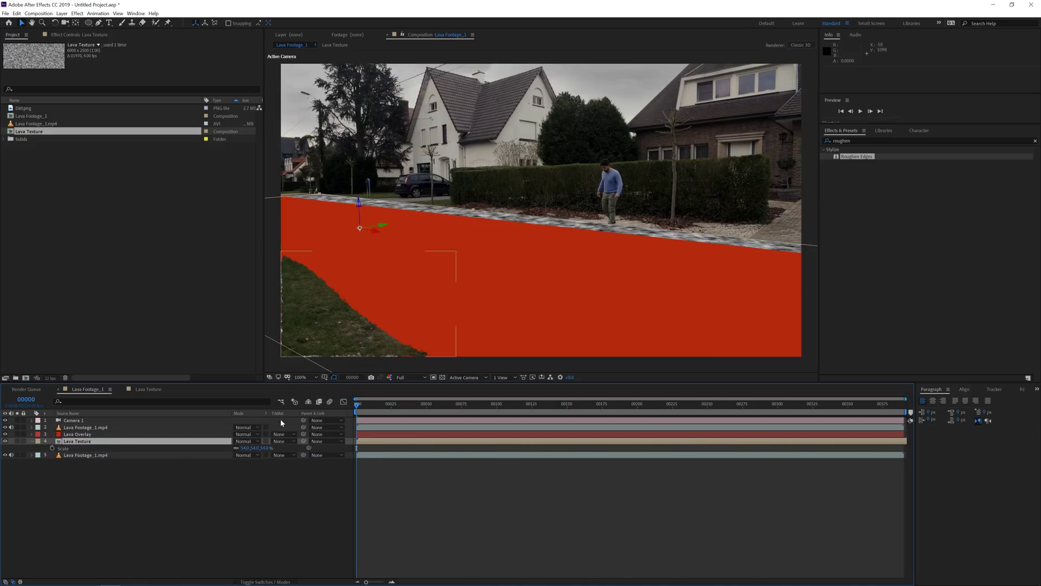
Set the Lava Texture layer's track matte to Alpha Matte "Lava Overlay".
click(280, 441)
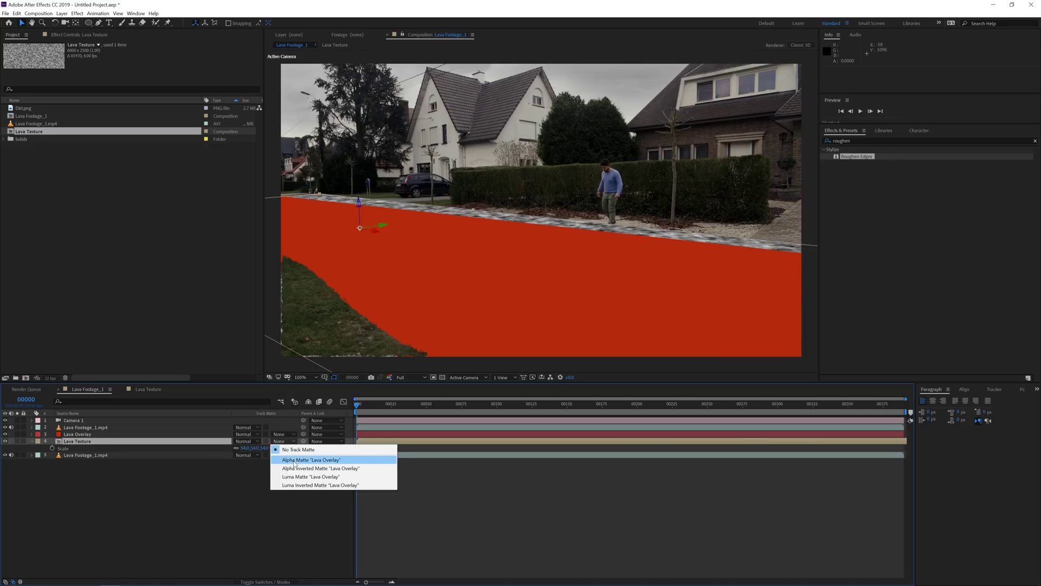
click(293, 460)
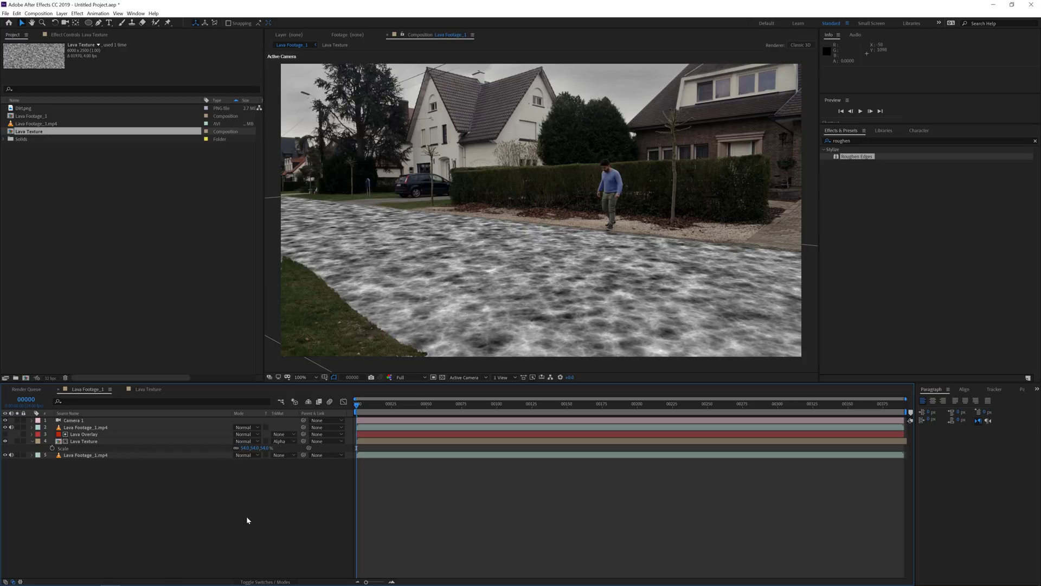
Preview the Dirt.png image and add it as the topmost layer of the Lava Footage_1 composition.
double_click(32, 109)
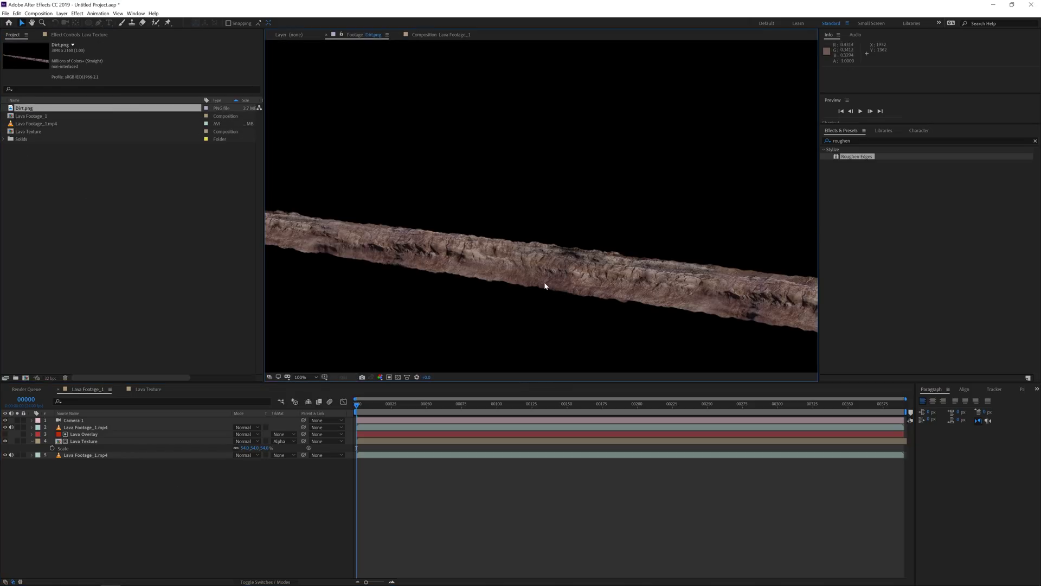
key(comma)
drag(24, 108, 65, 419)
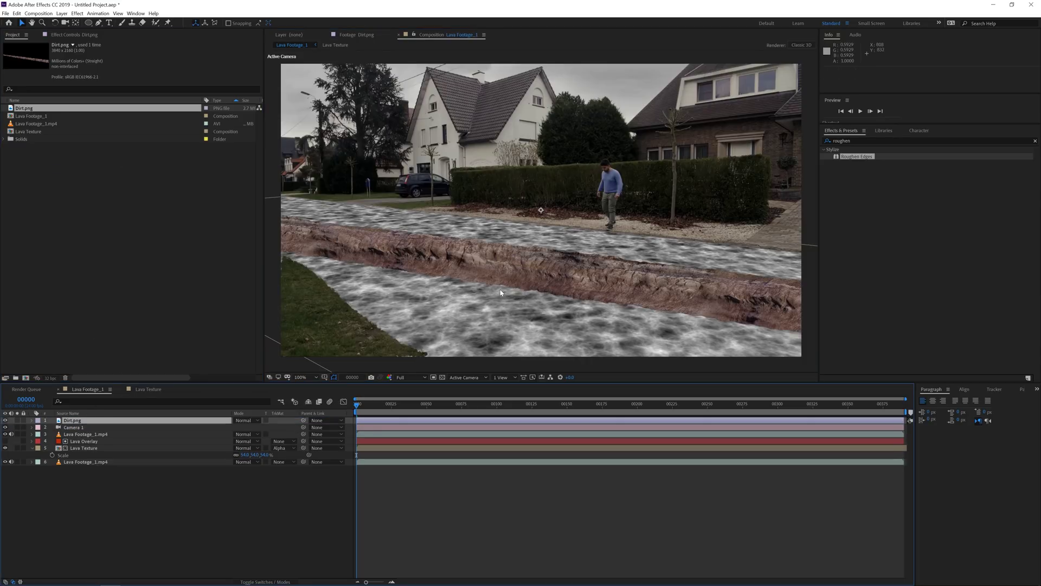
scroll(500, 293, down, 1)
scroll(499, 292, up, 1)
Scale the Dirt.png layer to 50% and align it with the road's far edge, rotating it slightly.
key(s)
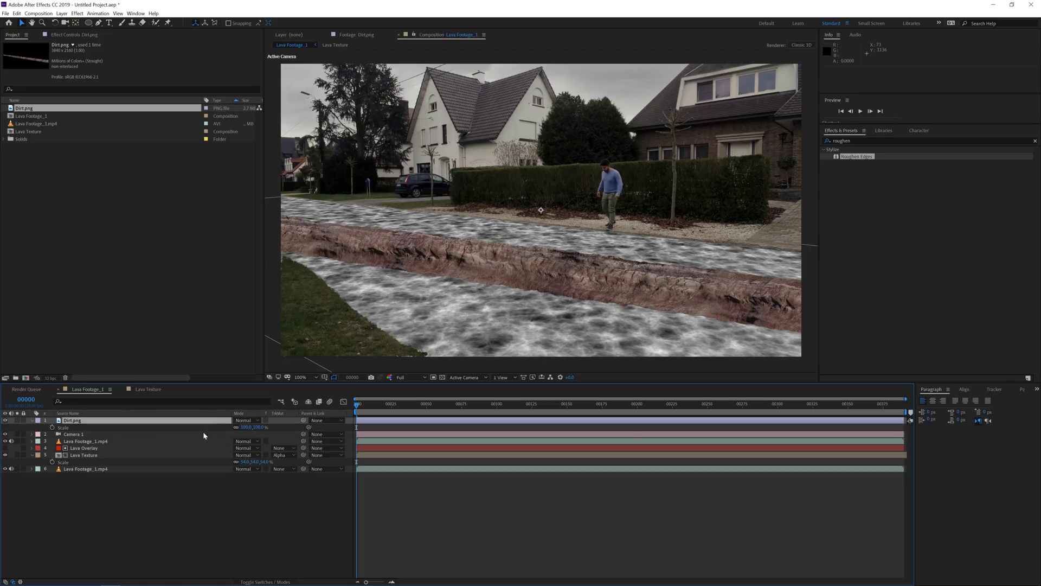
click(245, 427)
text(50)
key(Return)
drag(566, 250, 566, 249)
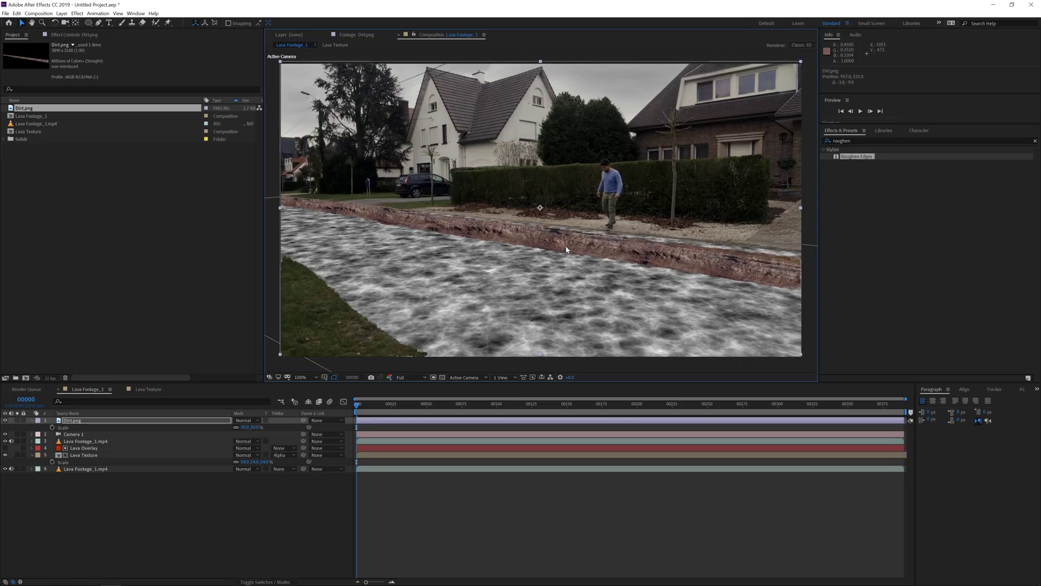
key(w)
mouse_move(751, 275)
mouse_down()
mouse_move(770, 264)
mouse_move(754, 274)
mouse_up()
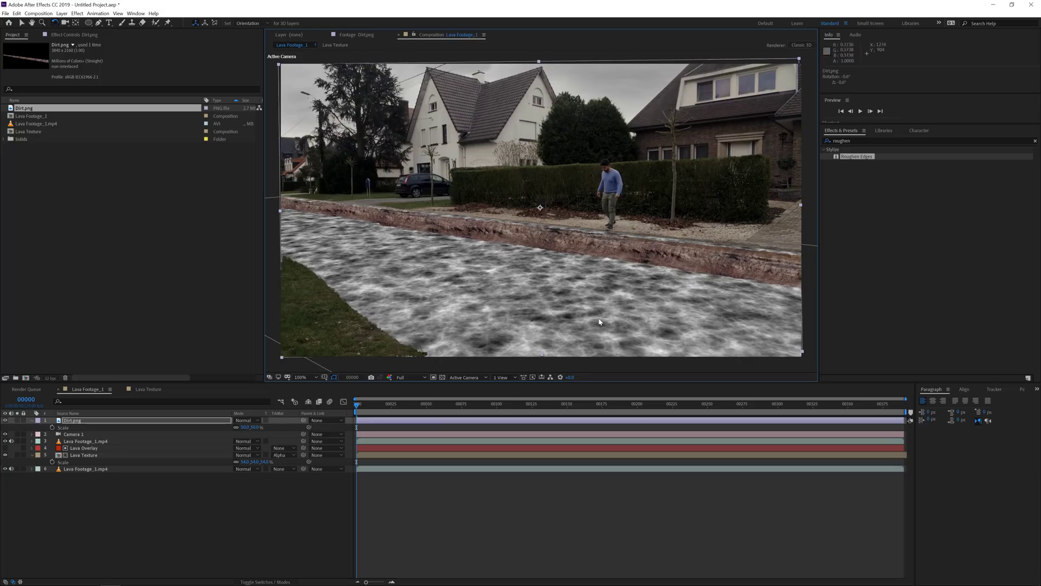
Enlarge the Dirt.png layer to 51% and shift it slightly so the dirt bank spans the full frame width.
key(v)
key(s)
key(s)
click(246, 427)
key(Up)
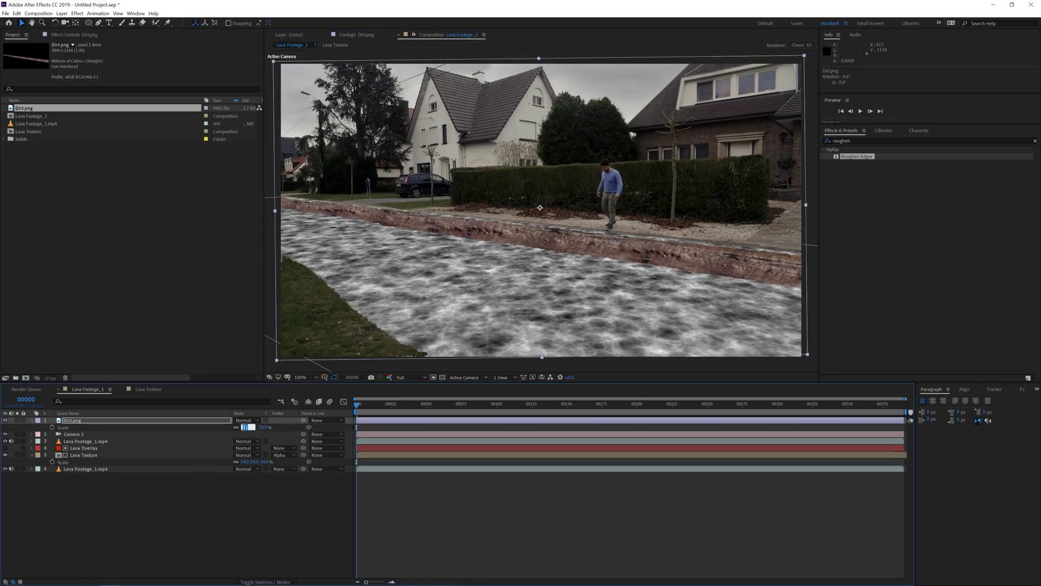
drag(564, 208, 569, 208)
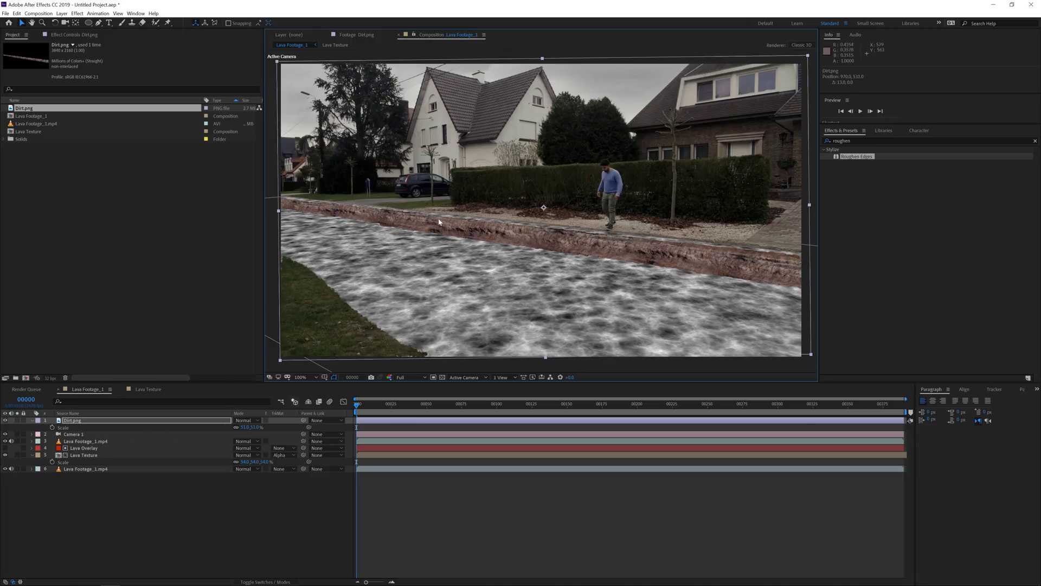
Lower the Lava Overlay mask's corner points along the far road edge so that edge sits behind the dirt bank.
click(86, 448)
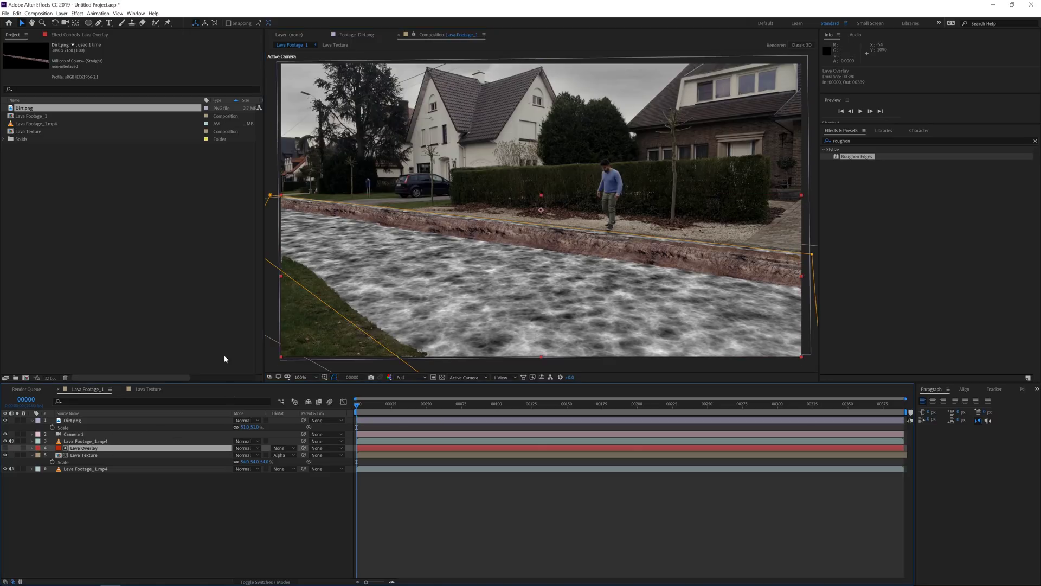
click(270, 196)
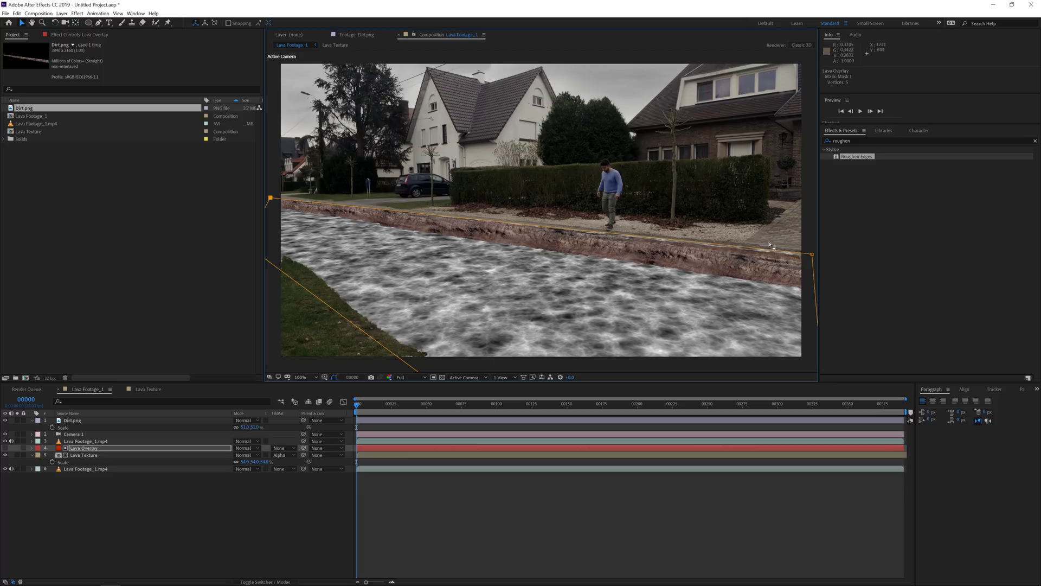
drag(811, 254, 812, 261)
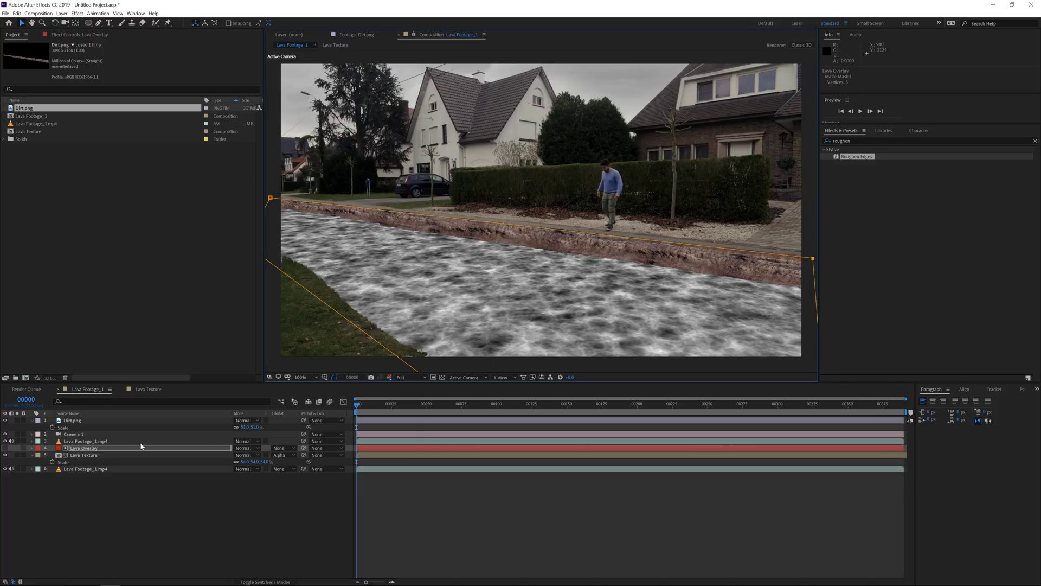
Nudge the Dirt.png layer up slightly to meet the pavement edge and inspect the join up close.
click(77, 422)
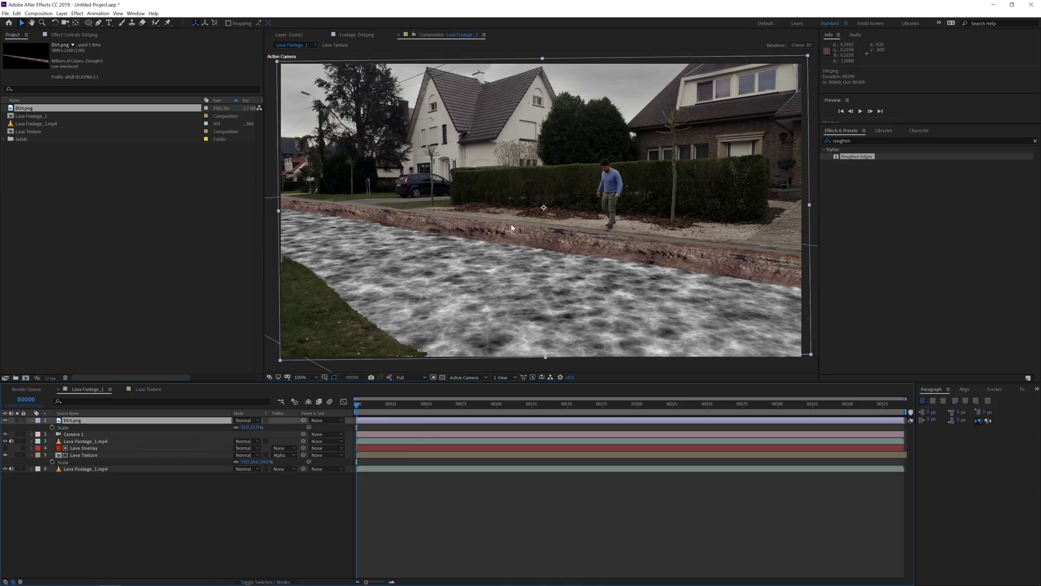
drag(510, 224, 510, 223)
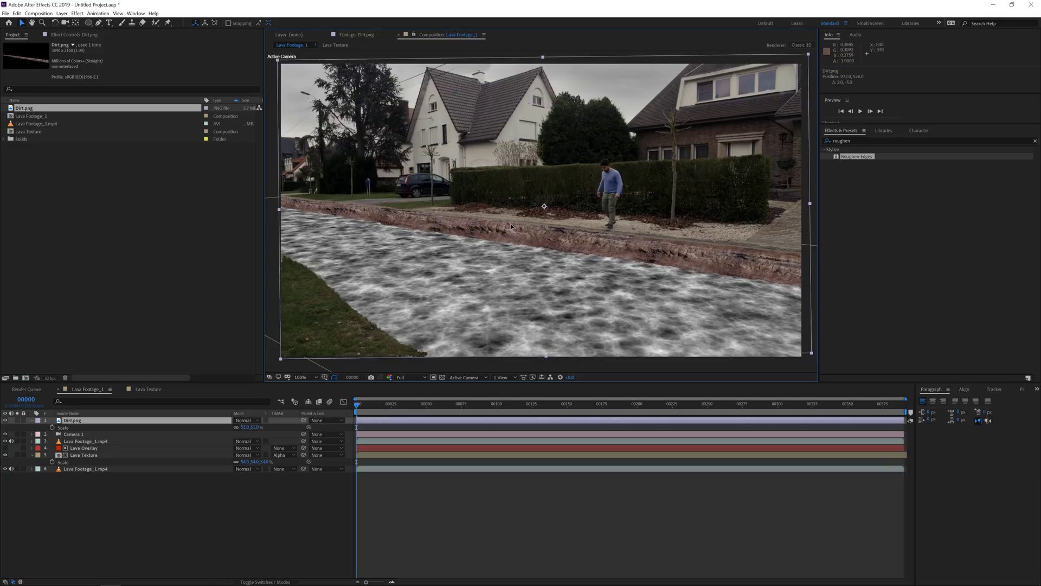
key(Return)
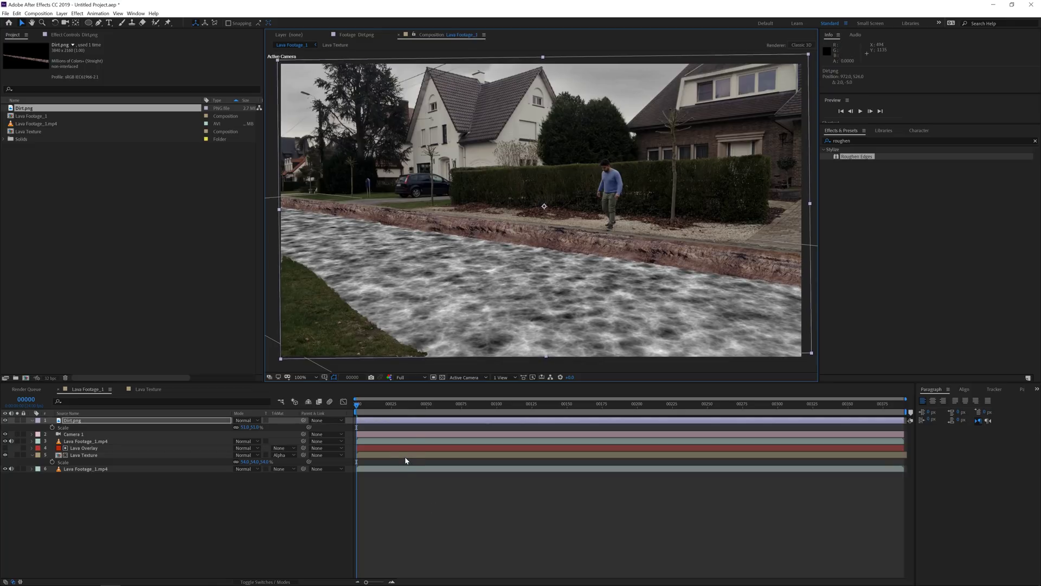
scroll(548, 200, up, 4)
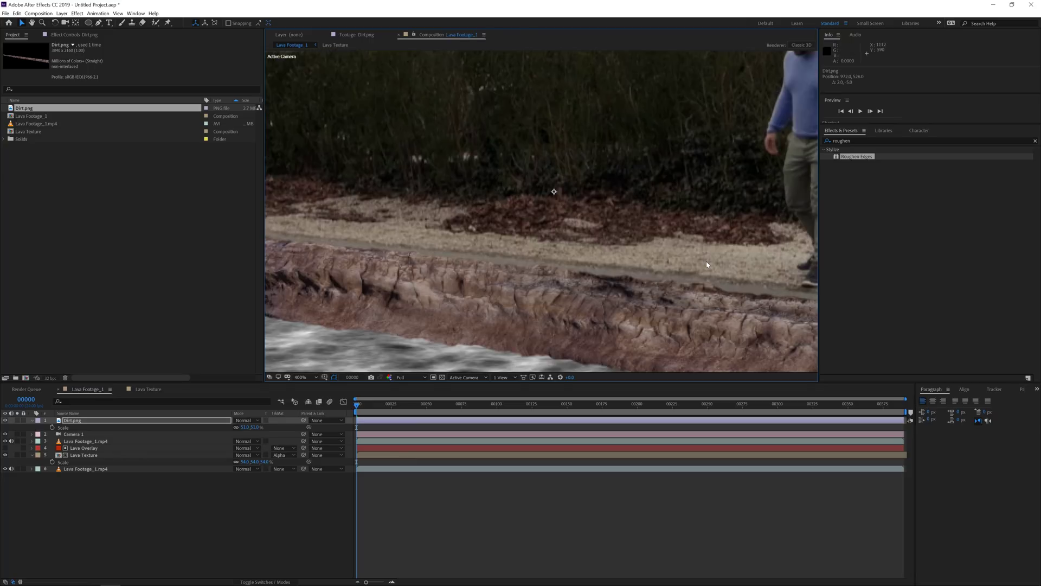
scroll(597, 238, down, 3)
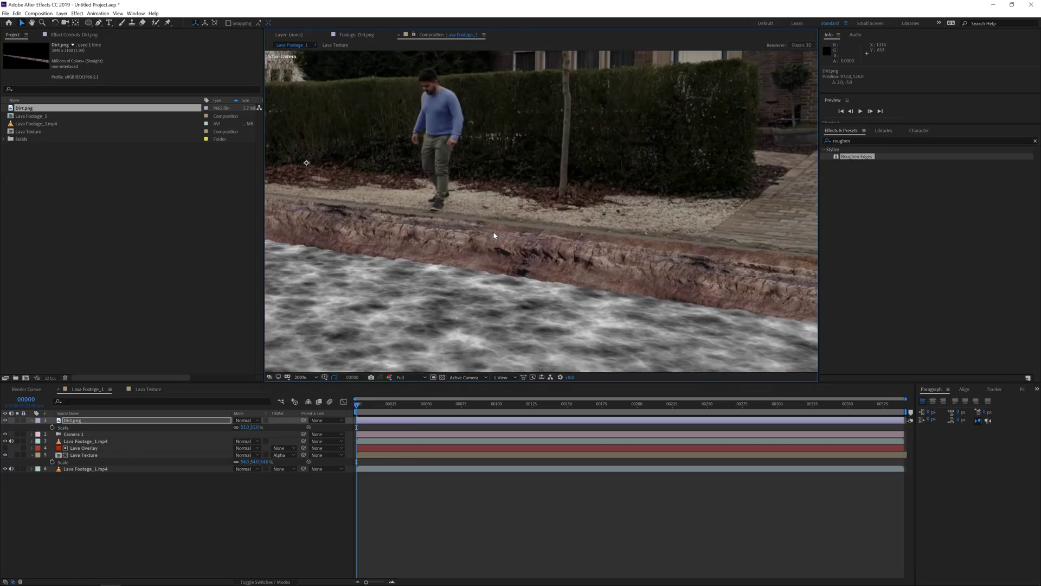
key(Return)
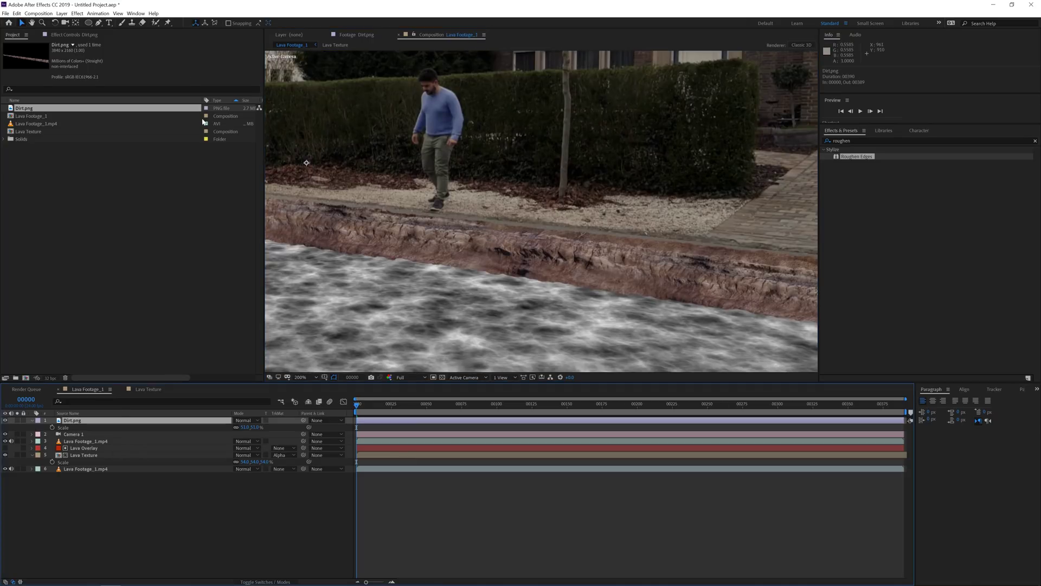
Apply a Curves effect to the Dirt.png layer and lower its highlights and midtones while lifting the black point.
click(77, 13)
mouse_move(140, 101)
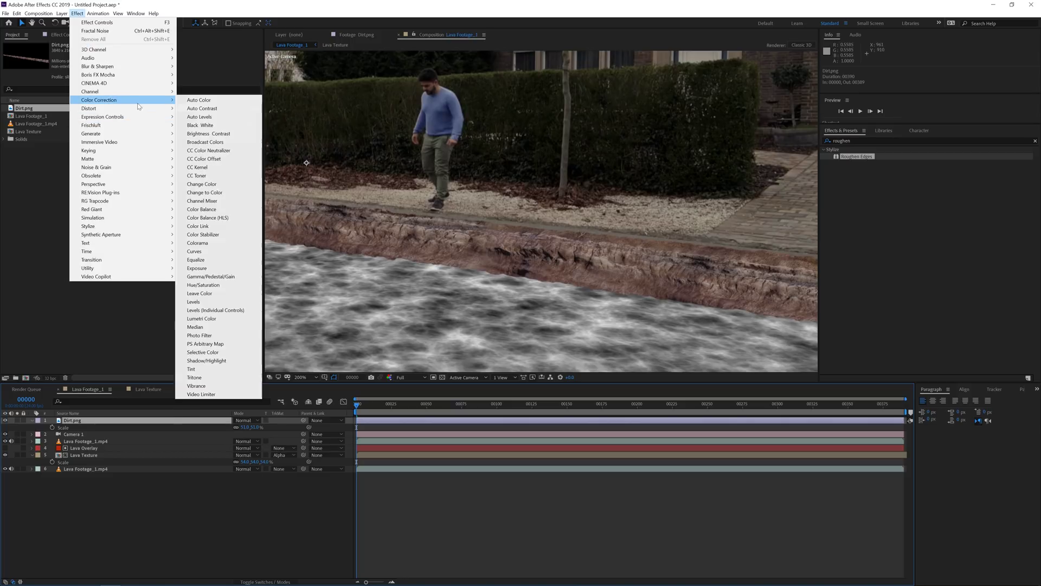
click(194, 251)
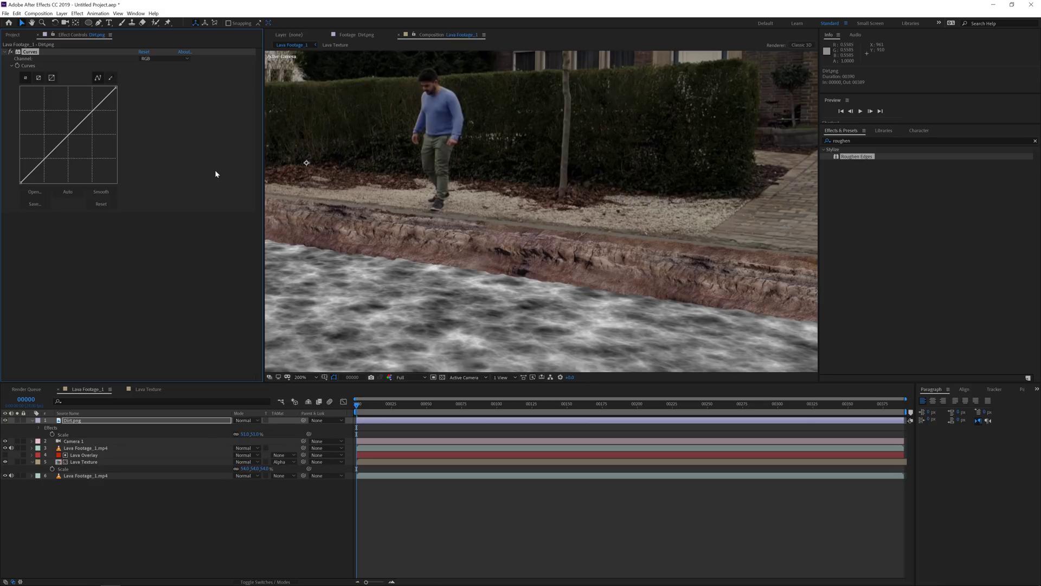
drag(115, 86, 134, 137)
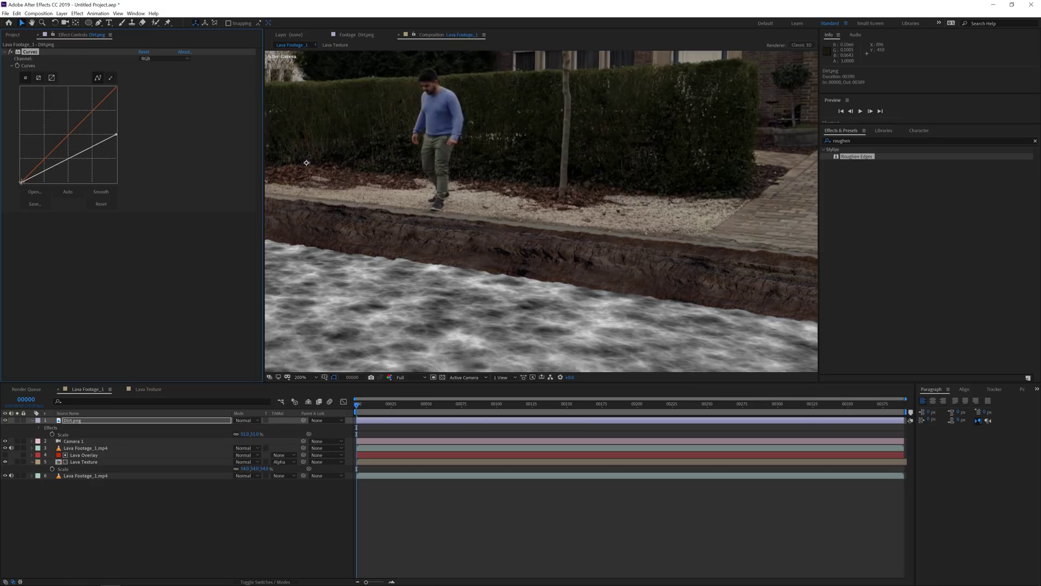
mouse_move(21, 182)
mouse_down()
mouse_move(17, 146)
mouse_move(17, 176)
mouse_up()
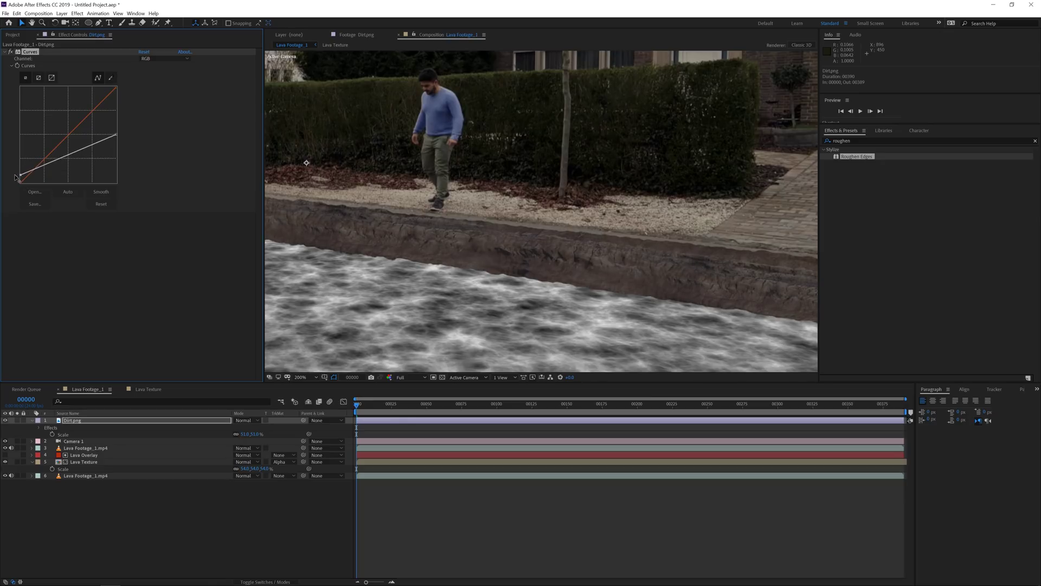
drag(116, 134, 63, 167)
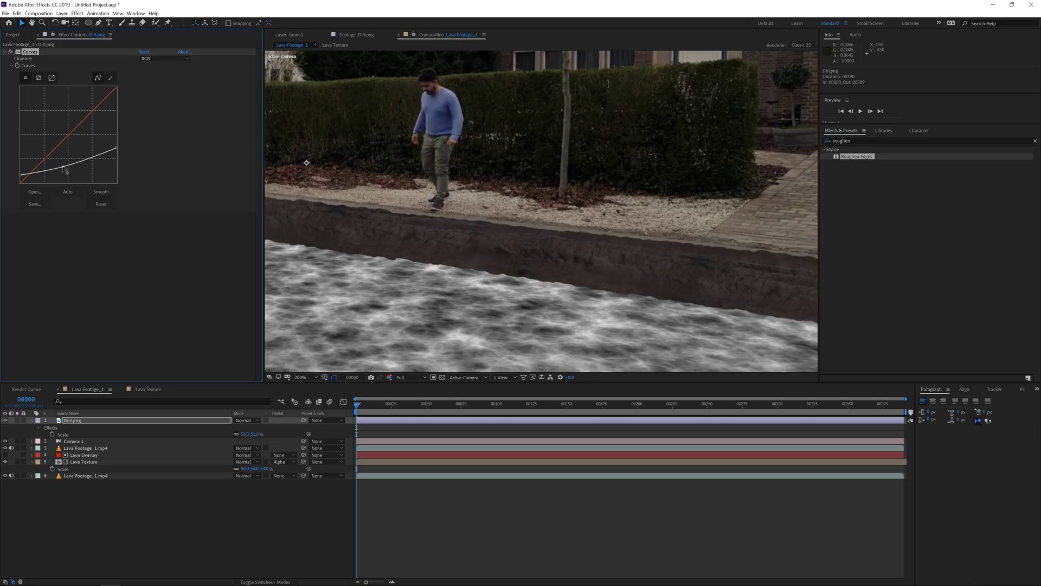
drag(116, 147, 121, 143)
Refine the dirt's RGB curve by raising the midtones and upper tones and lowering the black point for more contrast.
scroll(529, 191, down, 4)
scroll(530, 191, up, 2)
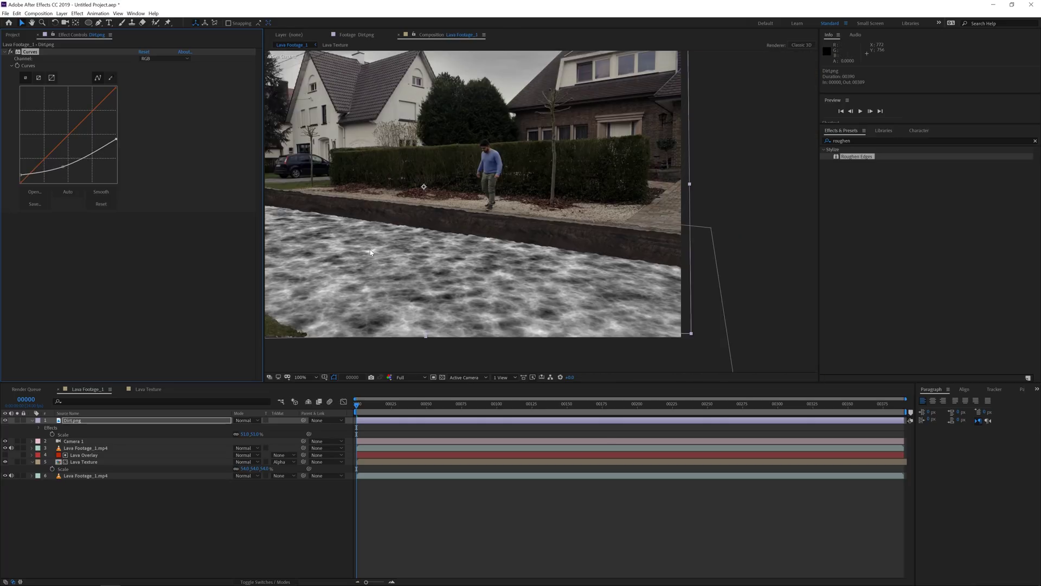
drag(63, 166, 20, 179)
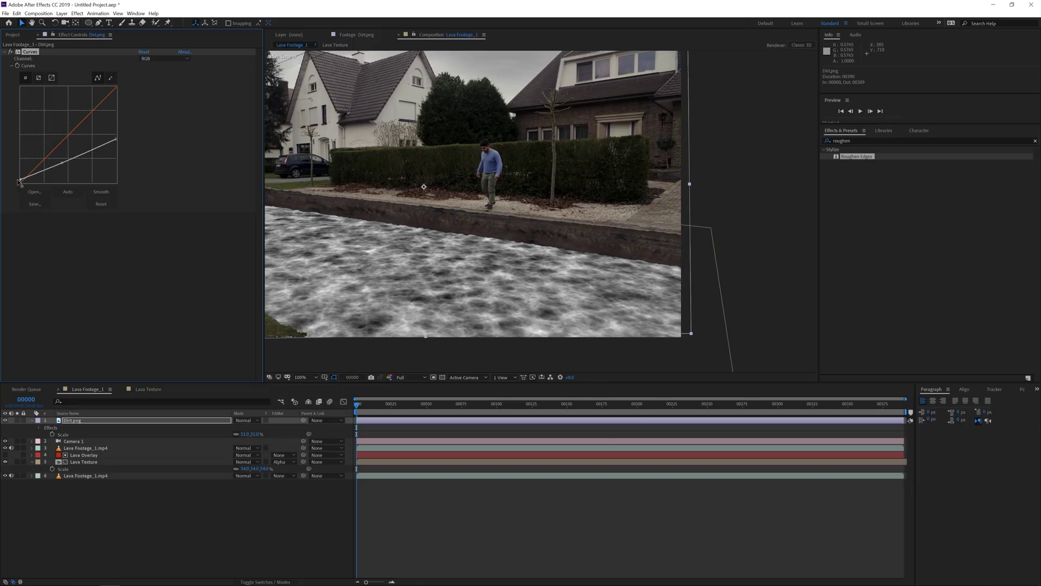
drag(88, 151, 86, 147)
Duplicate the Dirt.png layer, reset the copy's Curves effect and shape a steep high-contrast curve.
click(79, 421)
key(ctrl+d)
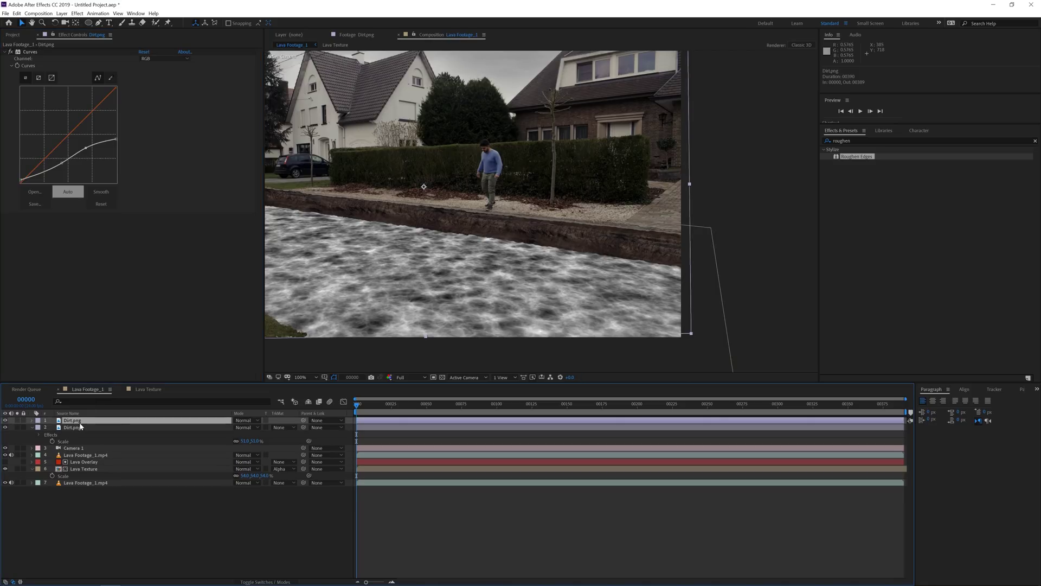
click(143, 52)
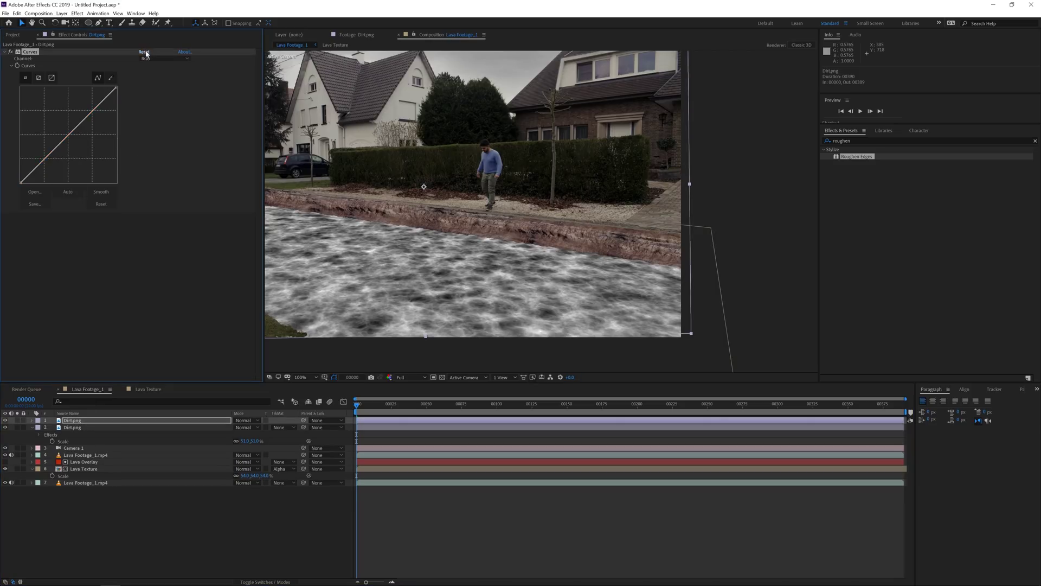
drag(91, 114, 68, 100)
click(44, 148)
drag(44, 149, 56, 156)
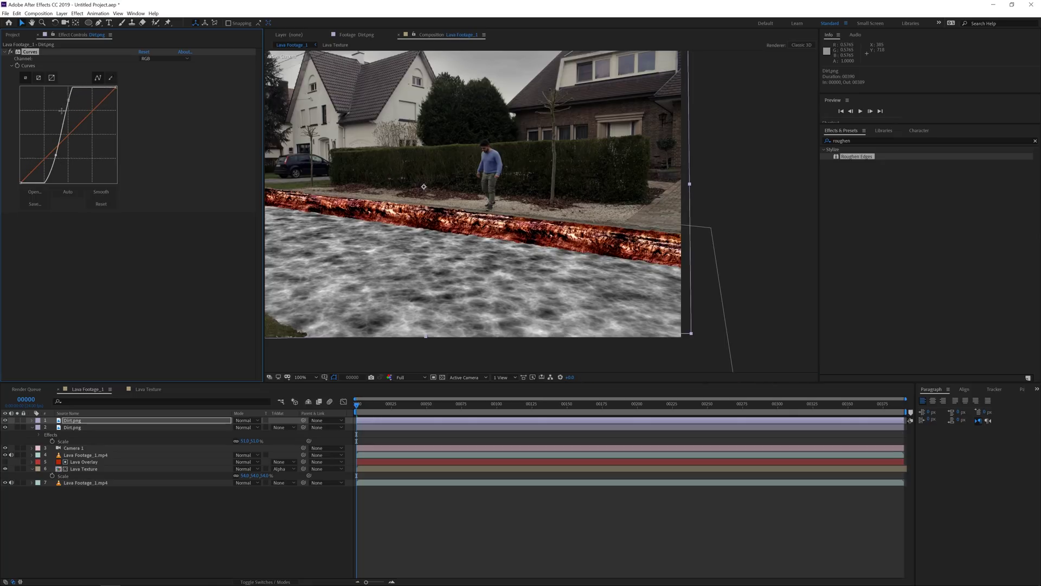
Apply a Tint effect to the upper Dirt.png copy and fine-tune its contrast curve to isolate the bright rock detail.
click(77, 13)
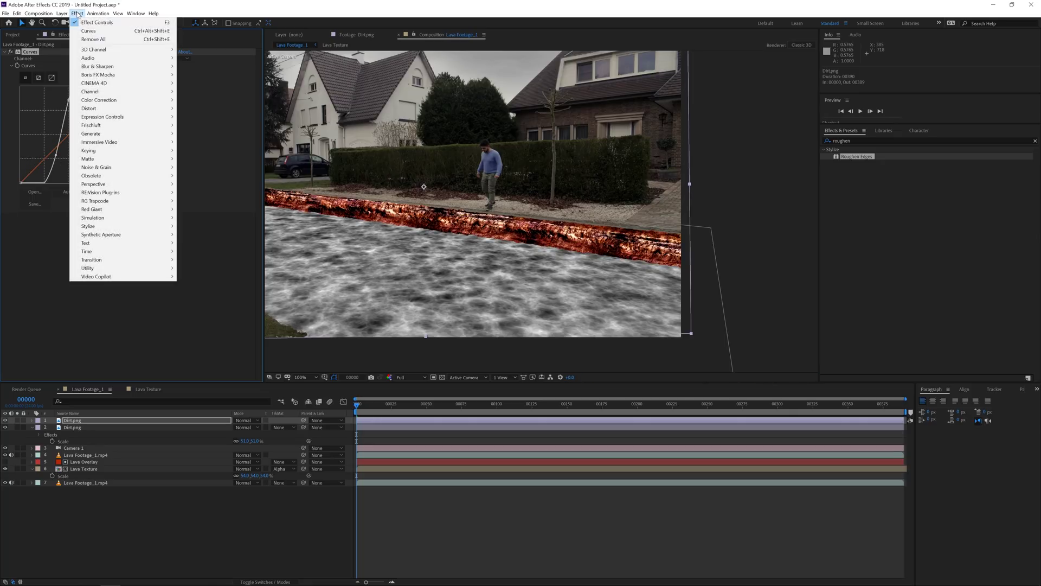
mouse_move(124, 100)
click(191, 369)
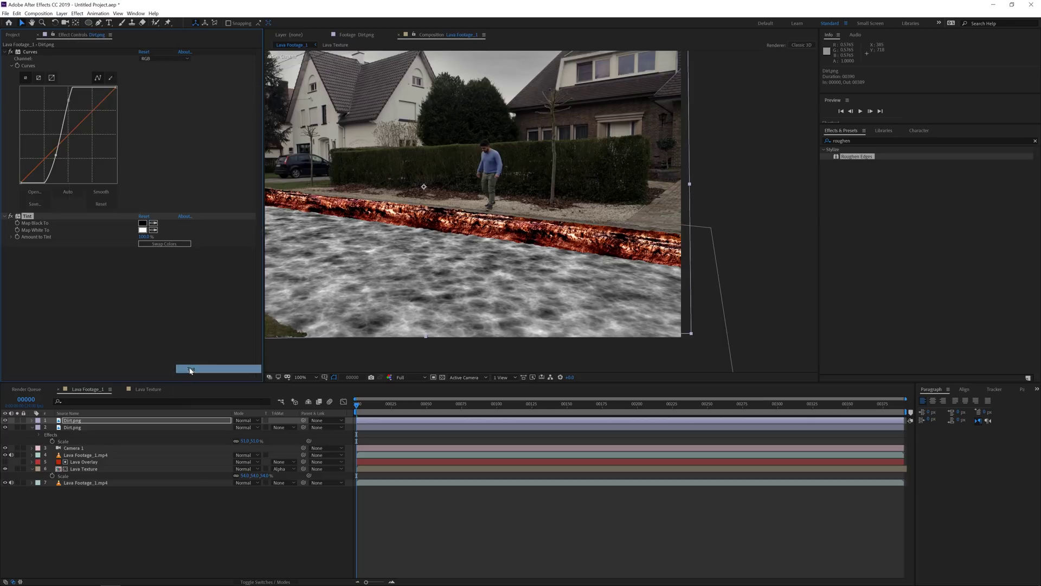
key(period)
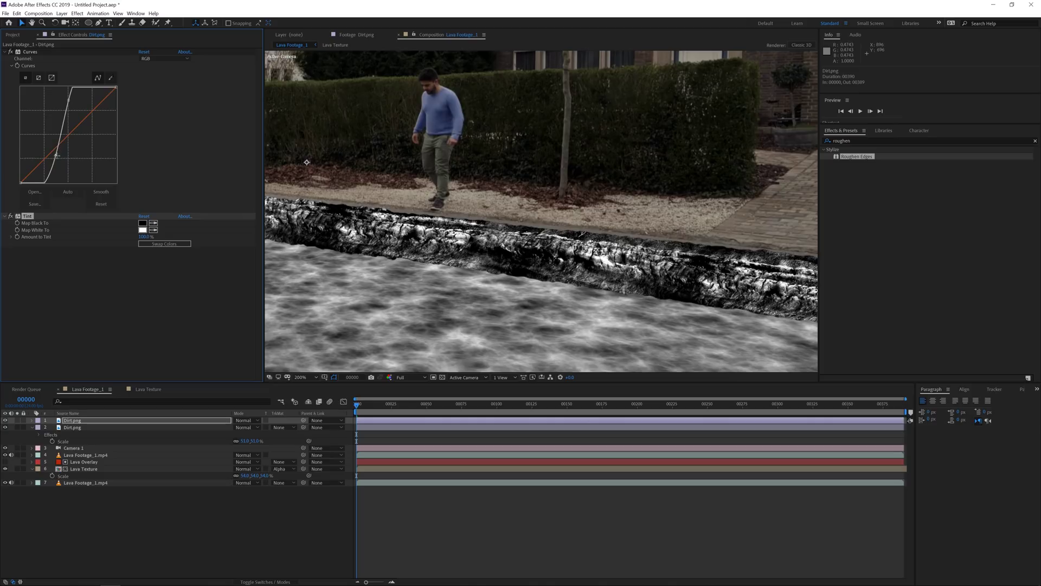
drag(56, 156, 49, 158)
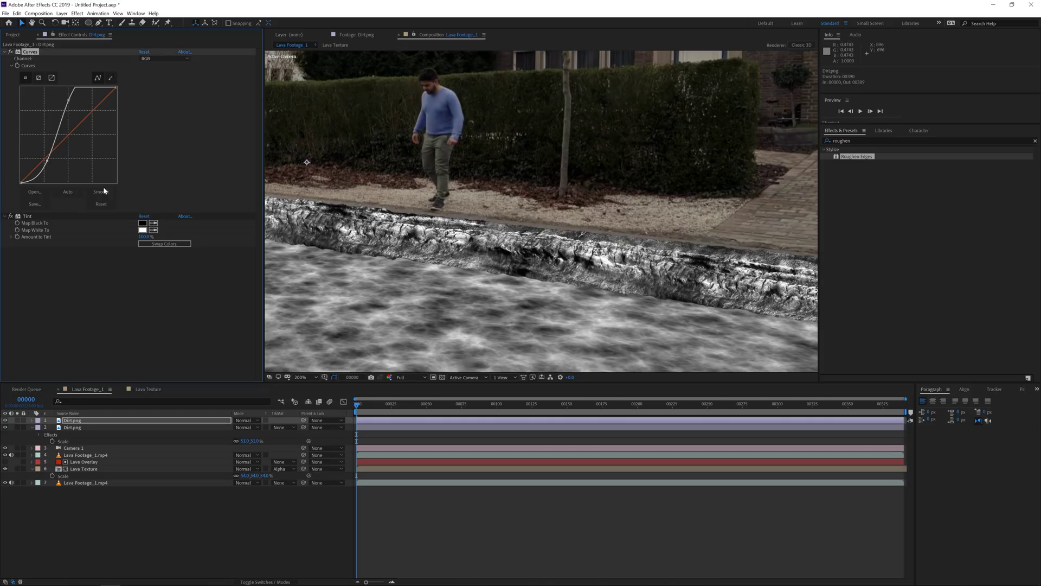
scroll(422, 225, down, 1)
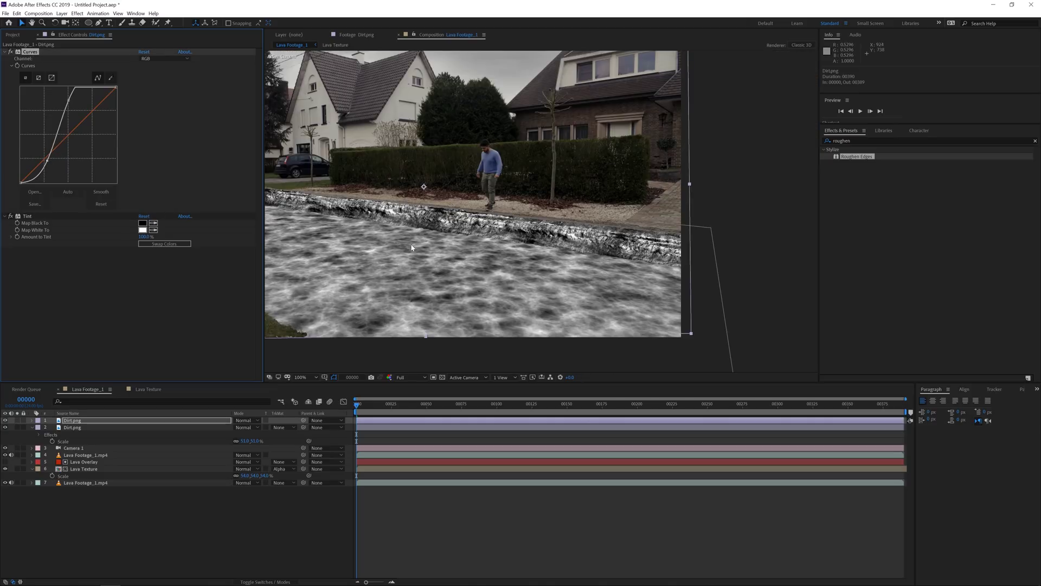
scroll(411, 247, up, 1)
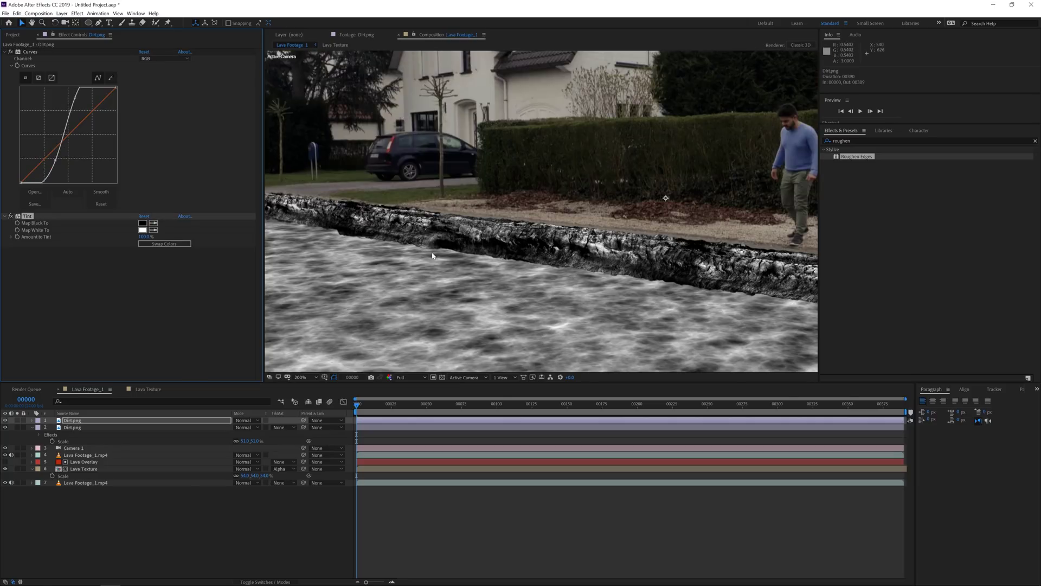
Create a new adjustment layer above the Dirt.png layers and apply a Curves effect to it.
click(62, 13)
mouse_move(66, 20)
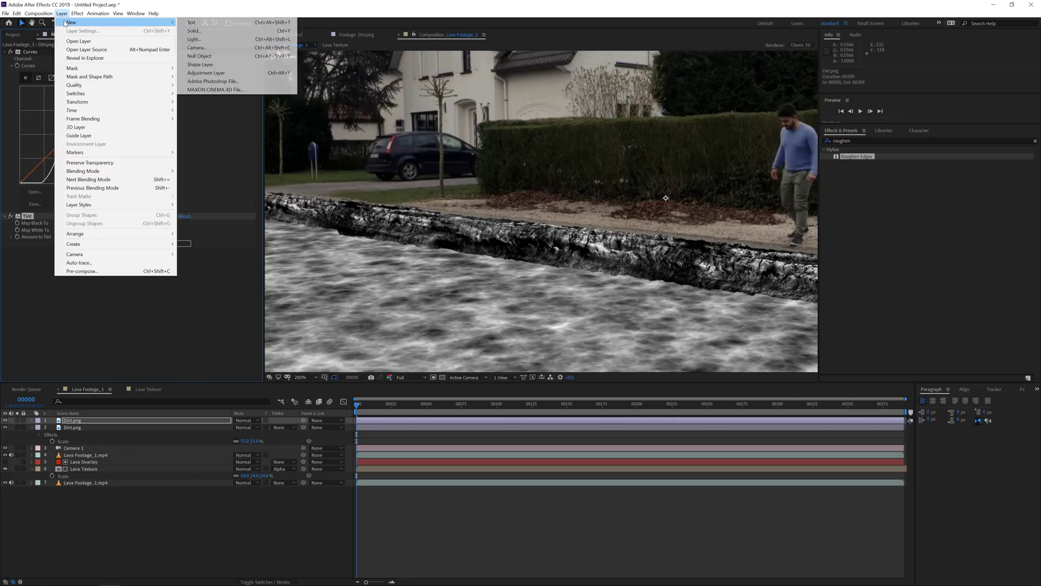
click(203, 72)
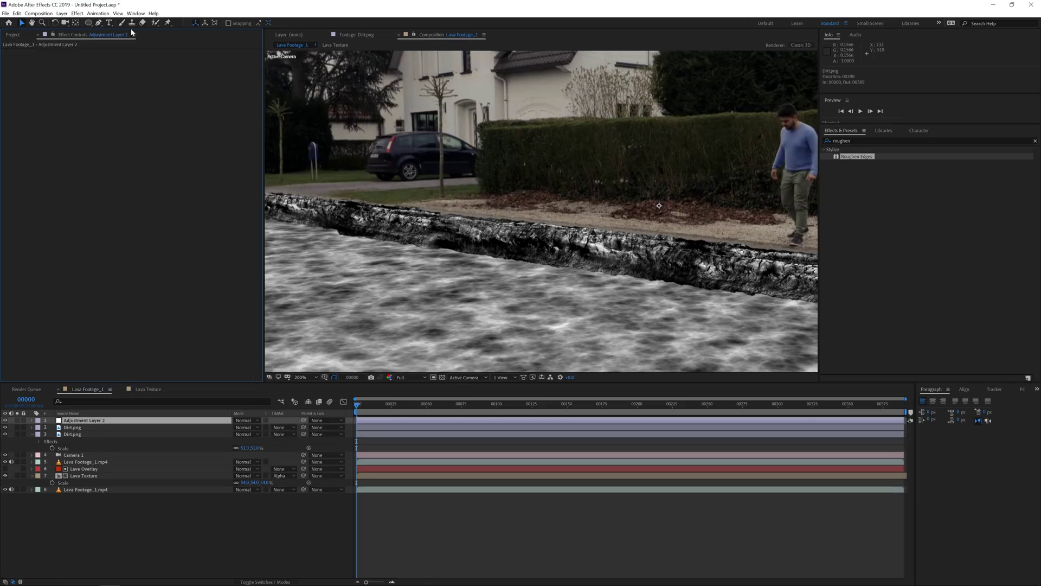
click(77, 13)
mouse_move(114, 100)
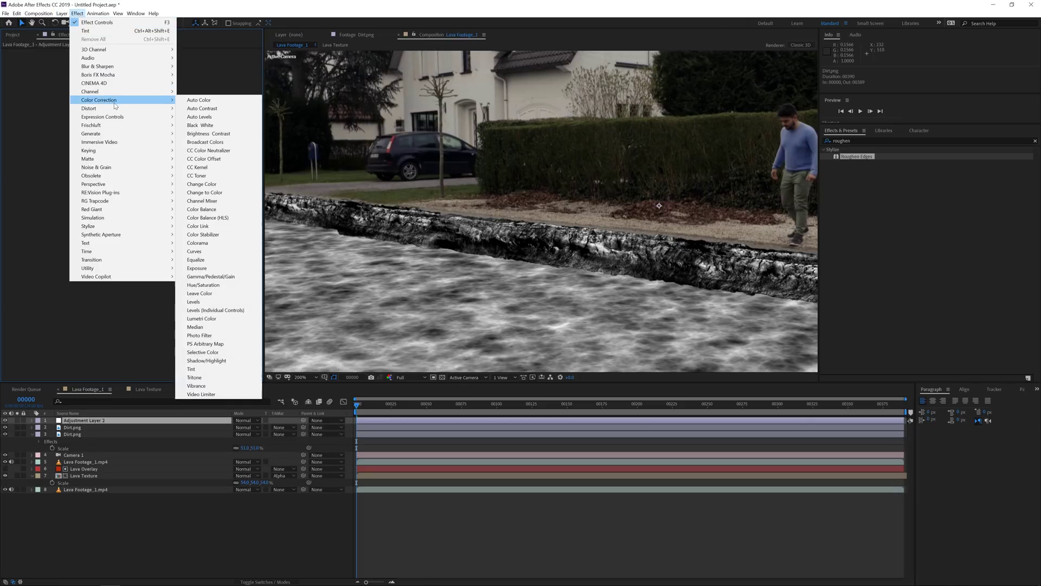
click(196, 251)
Raise the red curve strongly and lower the blue curve in the adjustment layer's Curves effect.
click(162, 58)
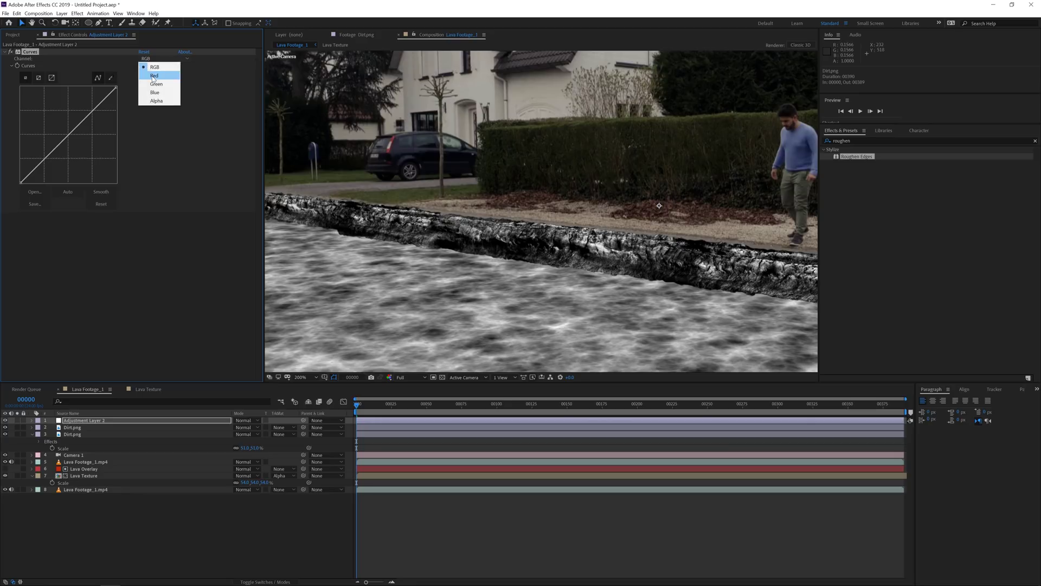
click(149, 73)
mouse_move(70, 133)
mouse_down()
mouse_move(55, 118)
mouse_move(84, 143)
mouse_up()
click(163, 58)
click(157, 90)
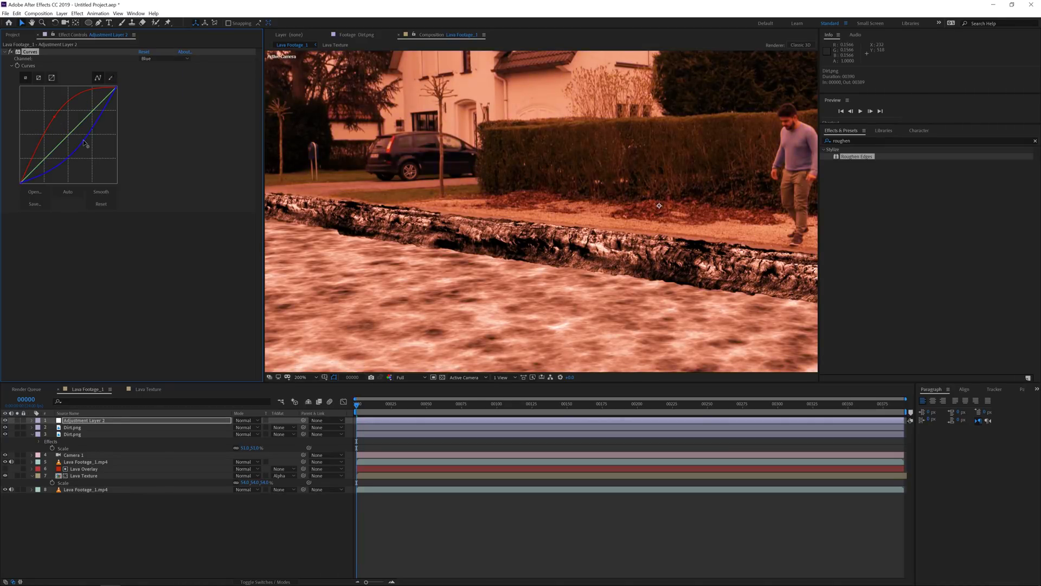
Shape the green curve into a gentle S by lifting its upper tones and lowering its shadows.
click(157, 58)
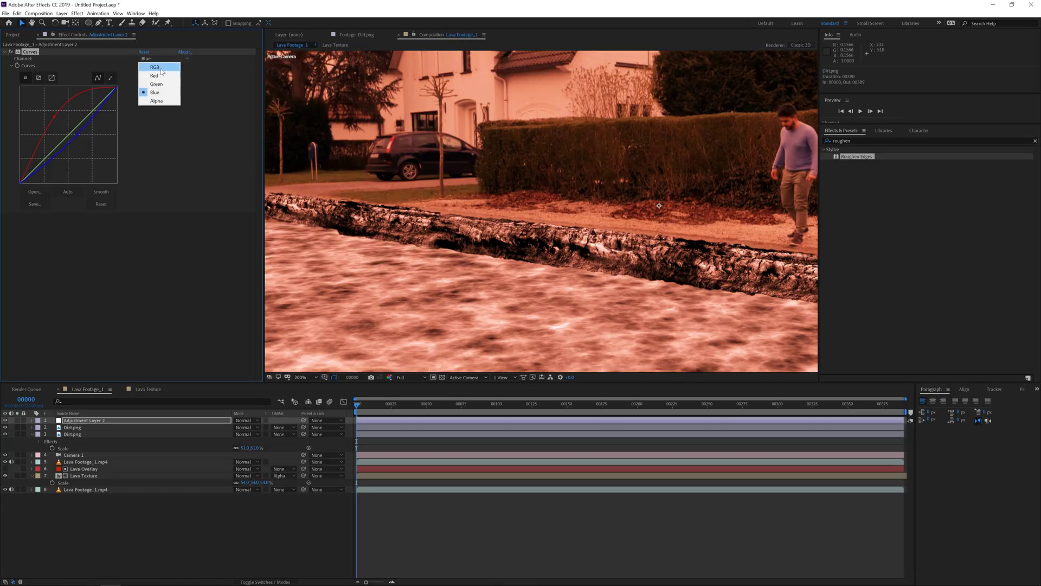
click(155, 83)
drag(90, 112, 90, 108)
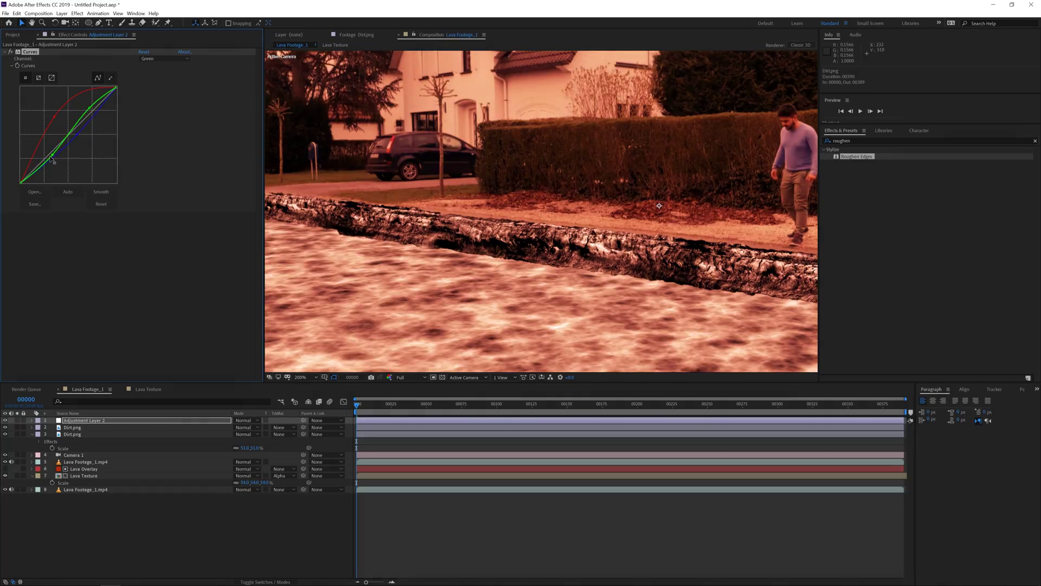
drag(52, 152, 49, 157)
Lift the RGB curve's midtones slightly and push the red curve higher for a stronger red glow.
click(163, 58)
click(155, 67)
drag(82, 122, 52, 116)
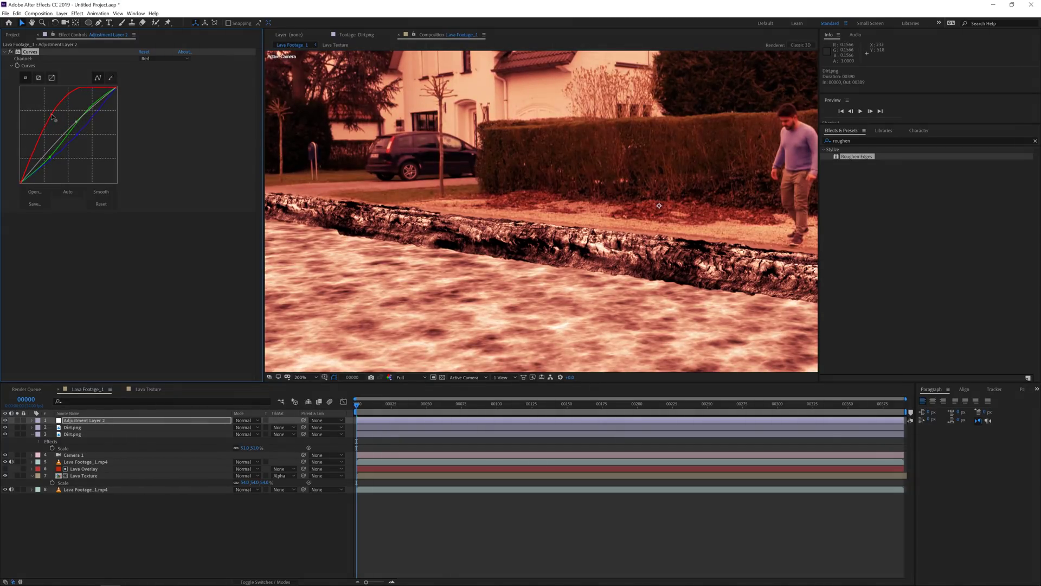
Place the adjustment layer directly below the upper Dirt.png copy and set its track matte to Luma Matte "Dirt.png".
drag(93, 422, 86, 431)
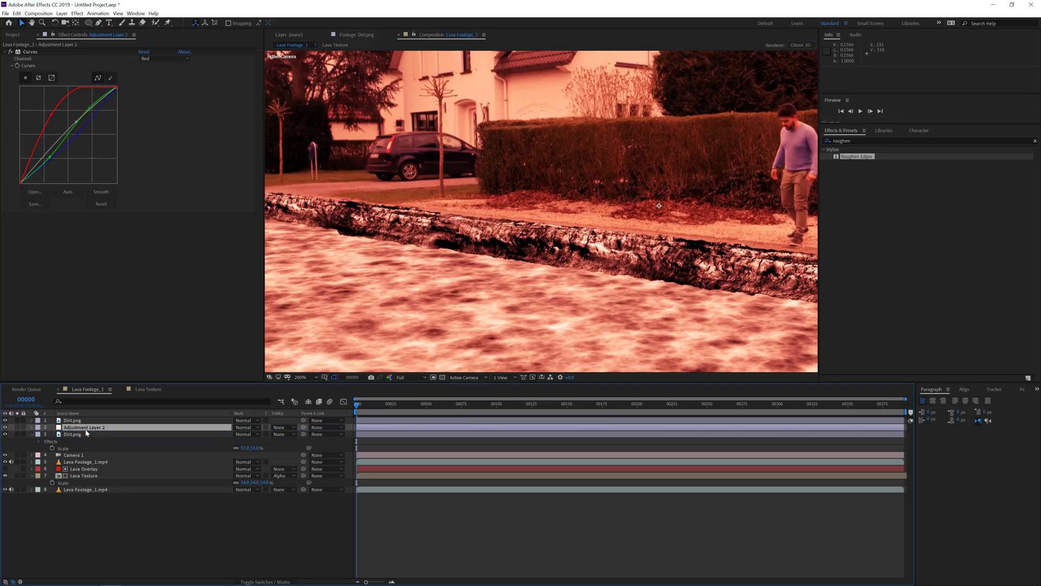
click(282, 428)
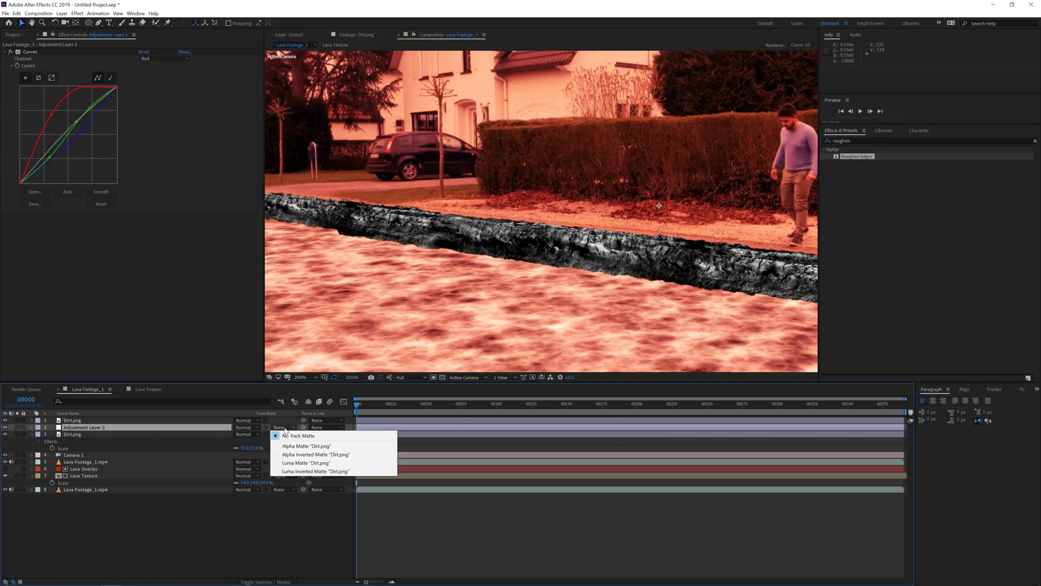
click(299, 462)
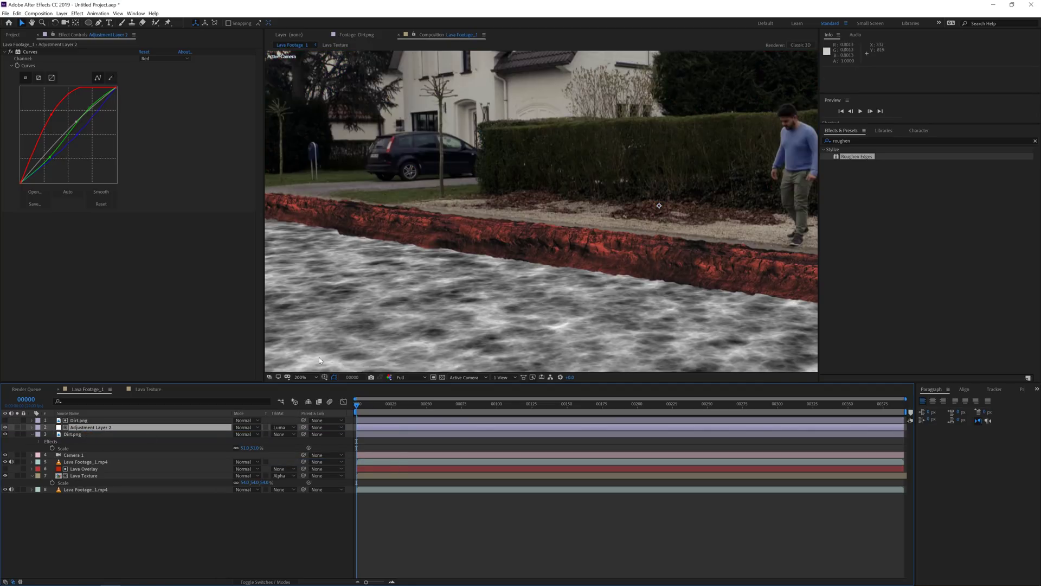
Brighten the red glow on the bank by raising the midtones of the adjustment layer's RGB curve.
click(156, 59)
click(156, 67)
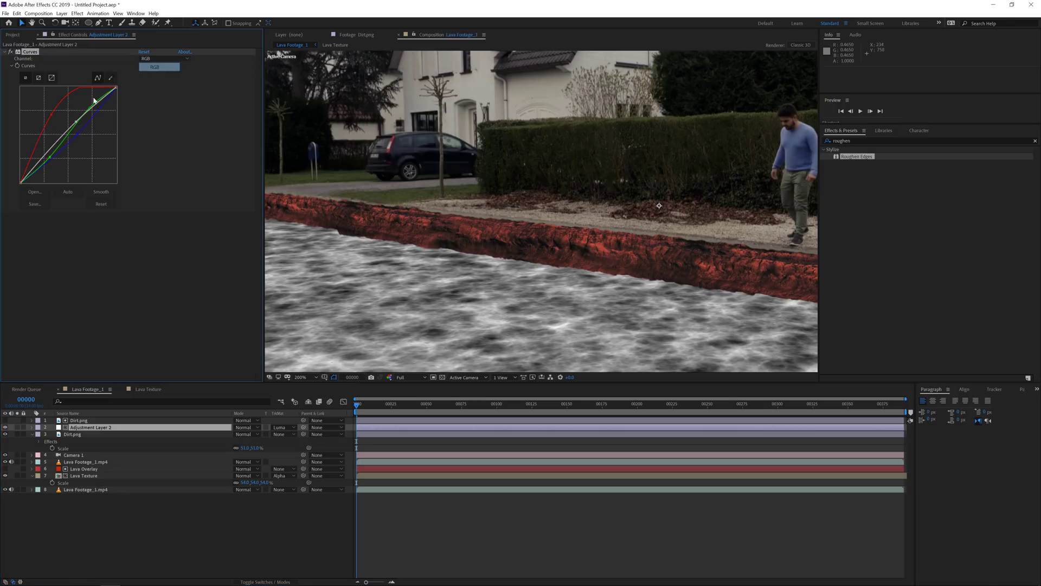
drag(76, 121, 63, 109)
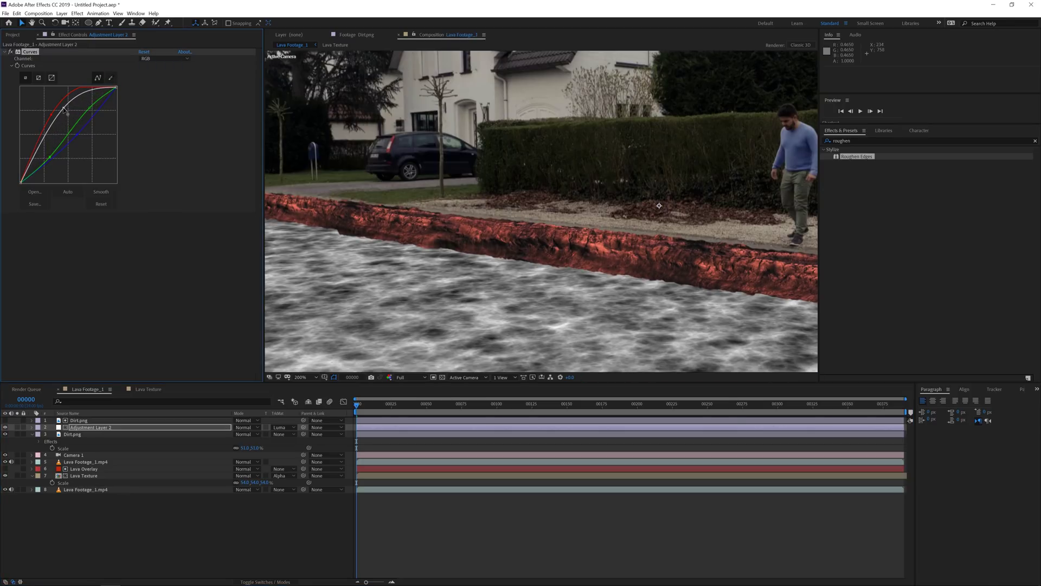
scroll(424, 242, down, 2)
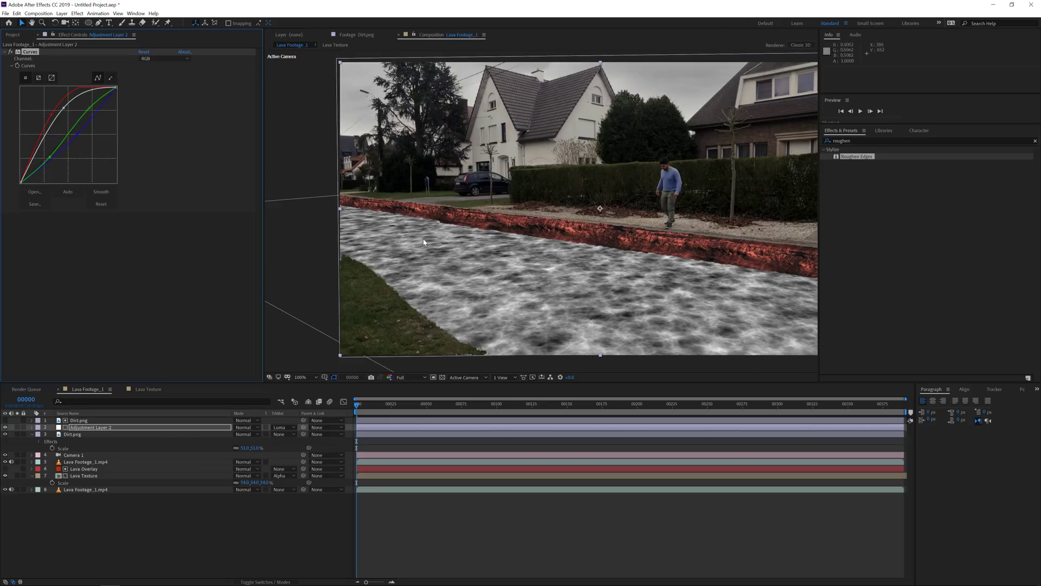
Draw a closed four-point Pen mask on the adjustment layer, running along the middle of the dirt bank and enclosing its lower part.
click(89, 22)
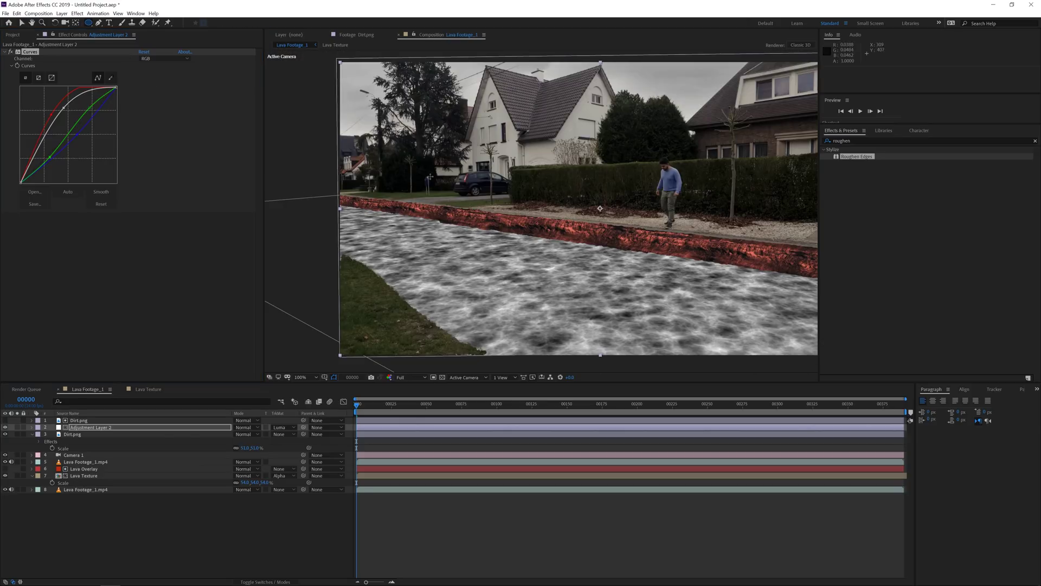
scroll(428, 179, down, 2)
click(95, 428)
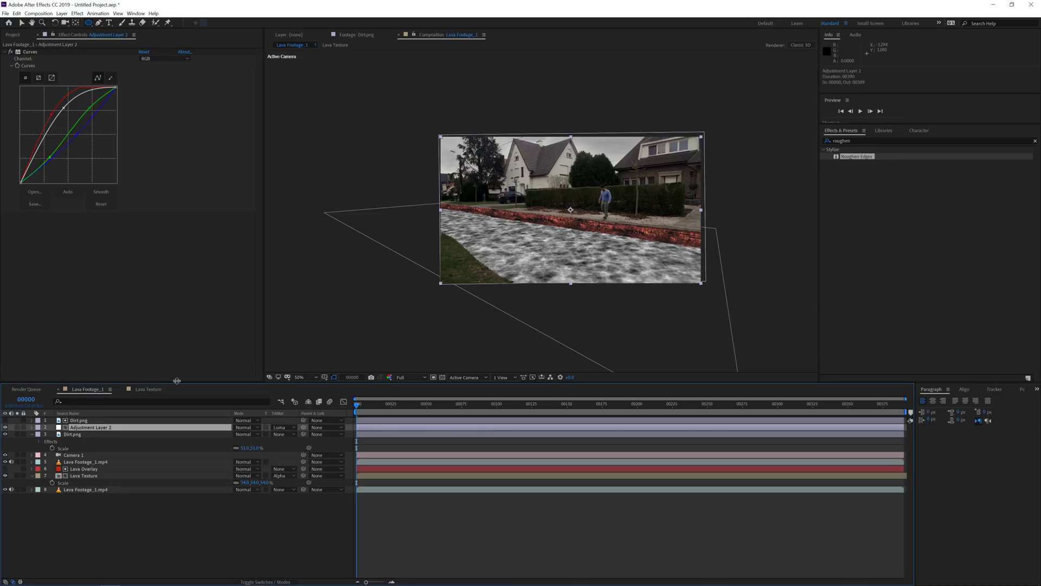
key(g)
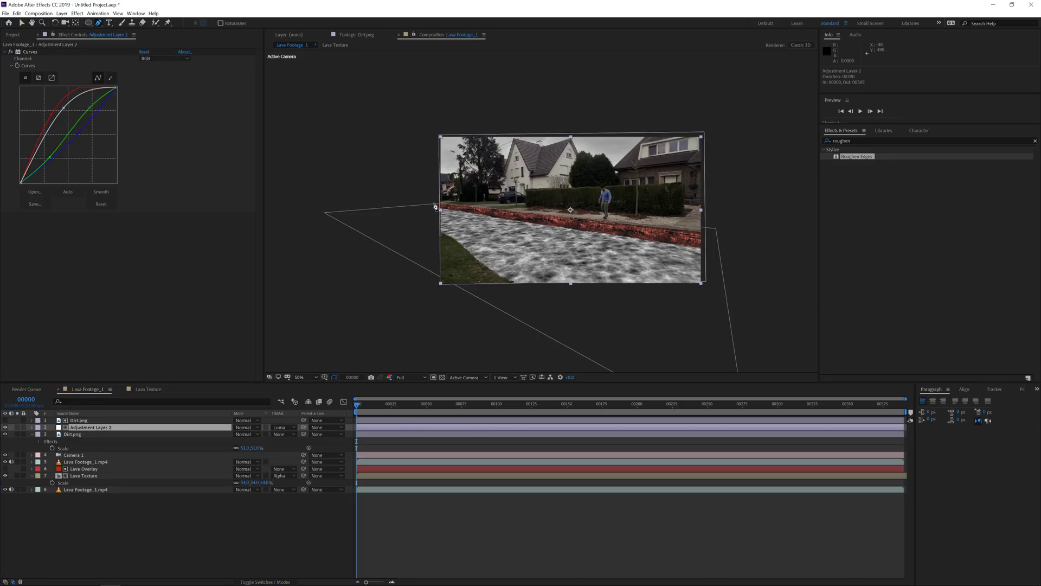
click(436, 205)
click(720, 243)
click(717, 274)
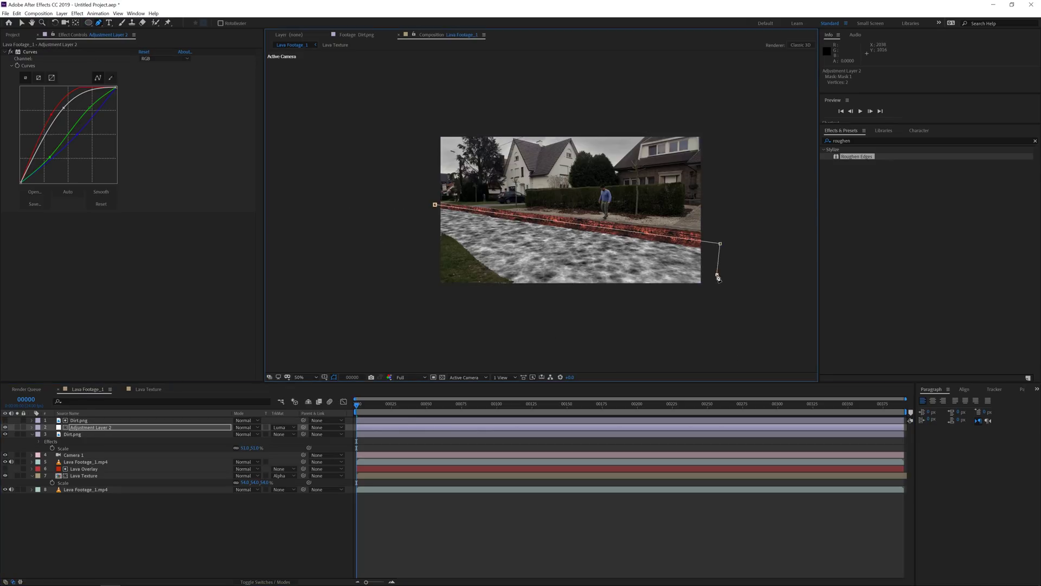
click(422, 233)
click(435, 206)
Feather the adjustment layer's mask and give it a slightly negative mask expansion so the glow fades up the bank.
key(period)
key(period)
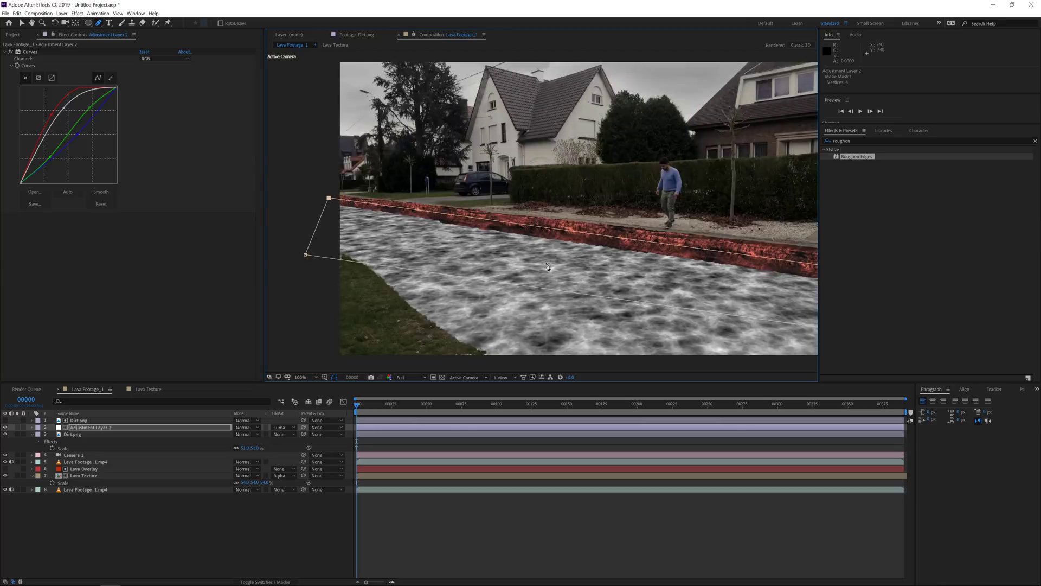
key(f)
drag(253, 442, 292, 442)
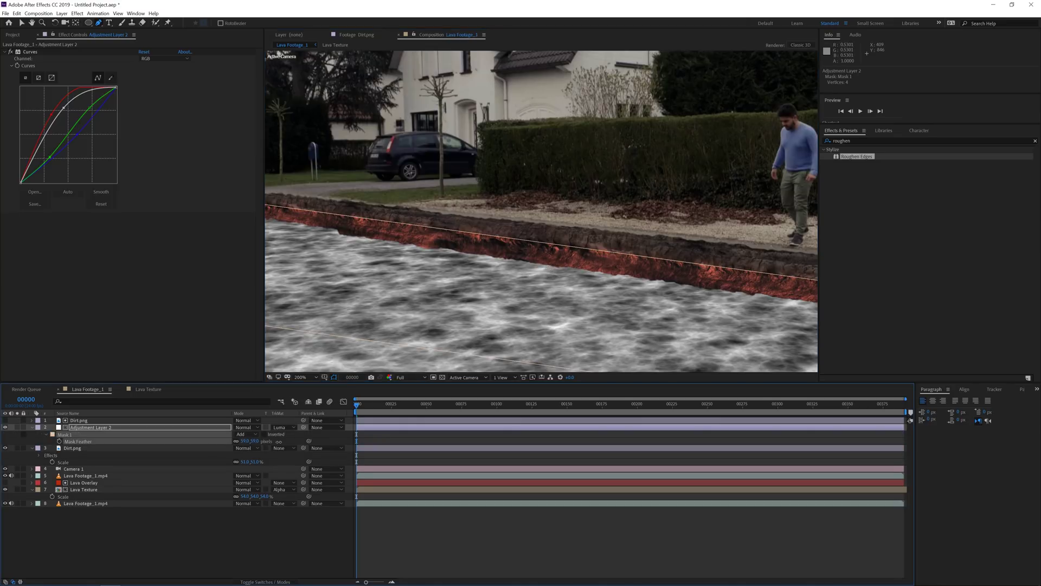
click(46, 434)
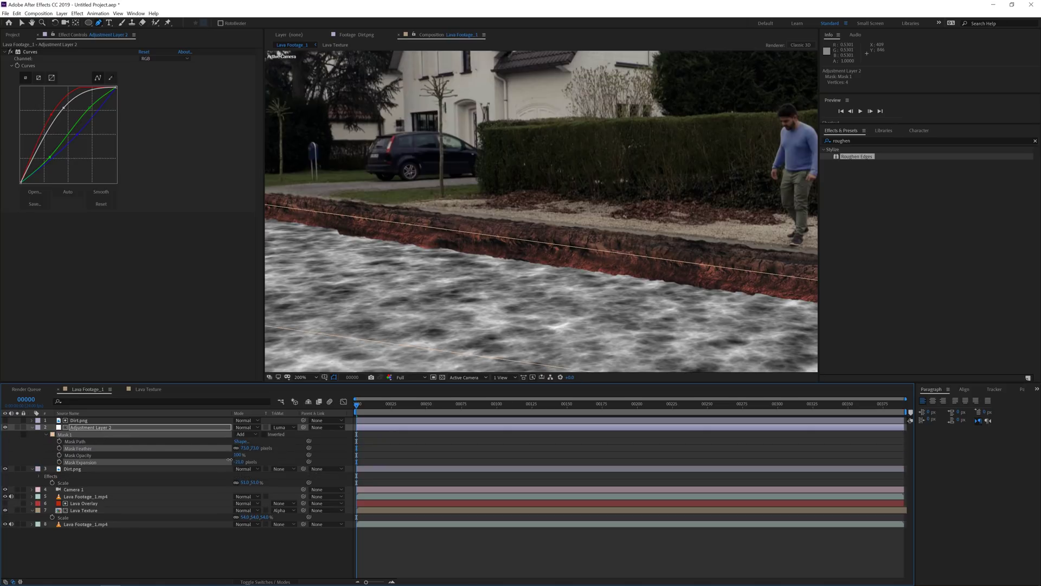
drag(229, 459, 269, 457)
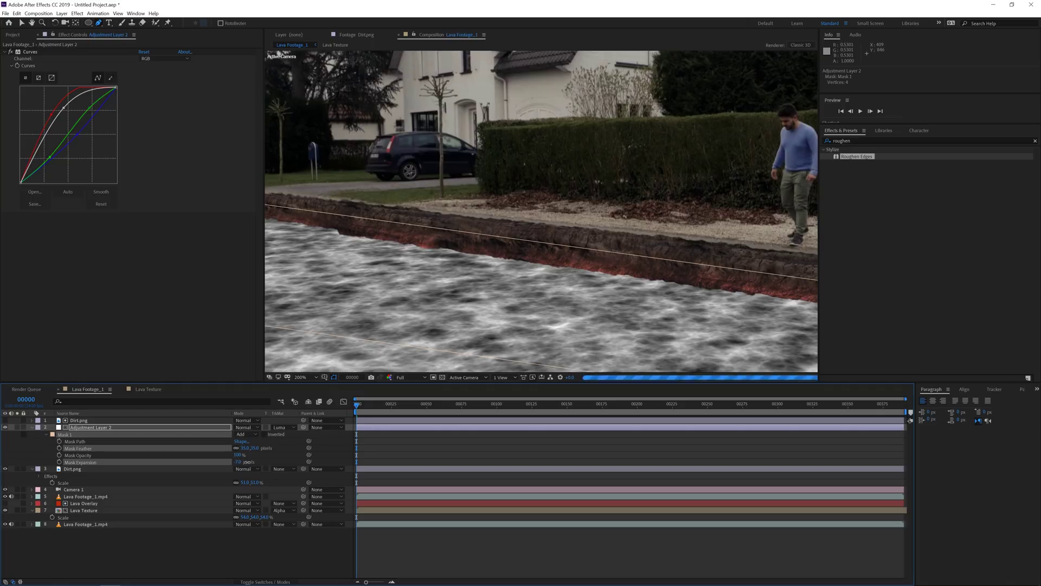
click(394, 444)
Fit the composition in the viewer and collapse the expanded layer properties in the timeline.
key(comma)
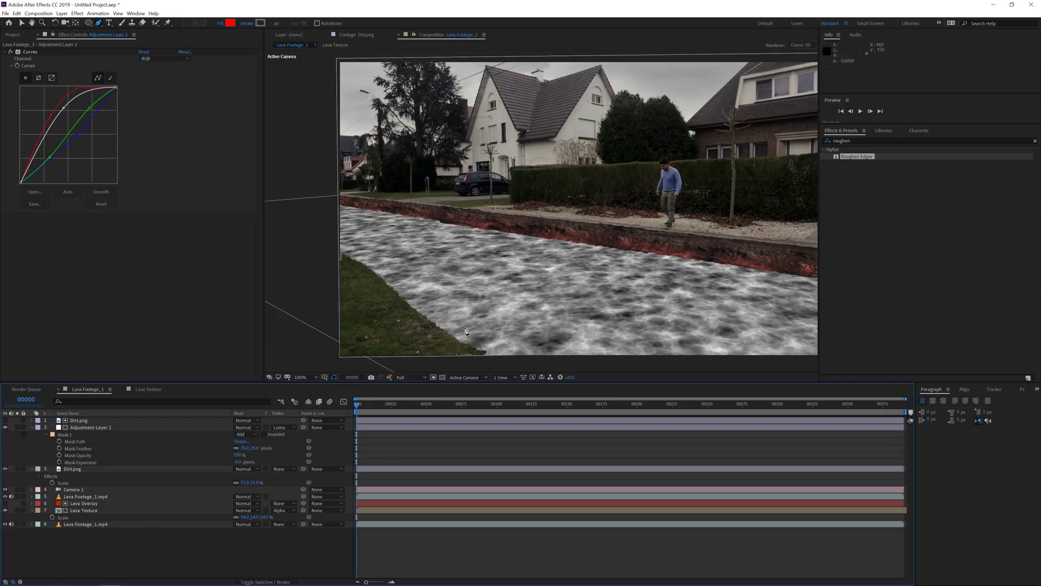
click(303, 378)
click(304, 385)
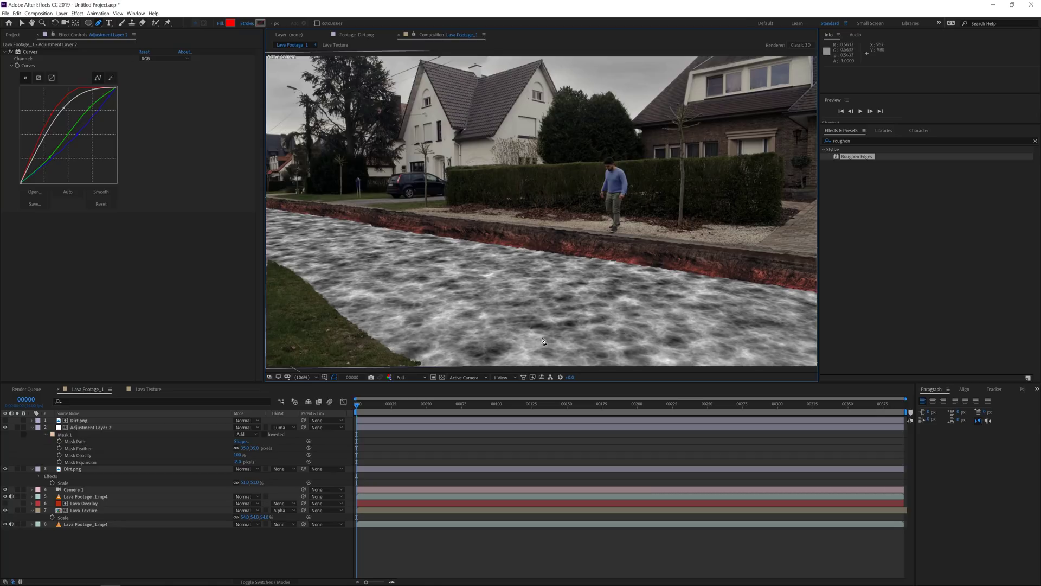
click(96, 428)
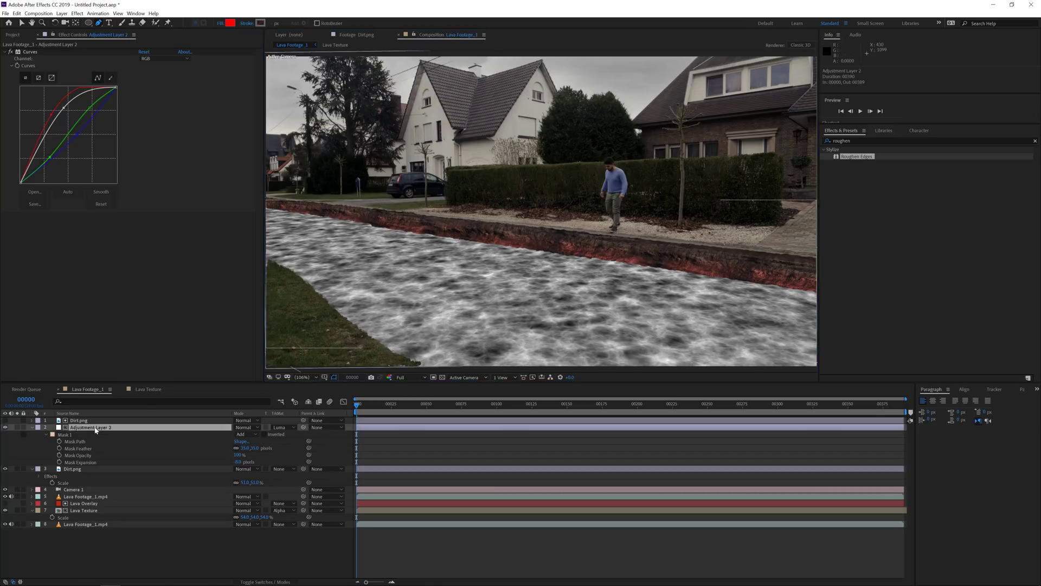
key(ctrl+a)
click(32, 427)
click(94, 479)
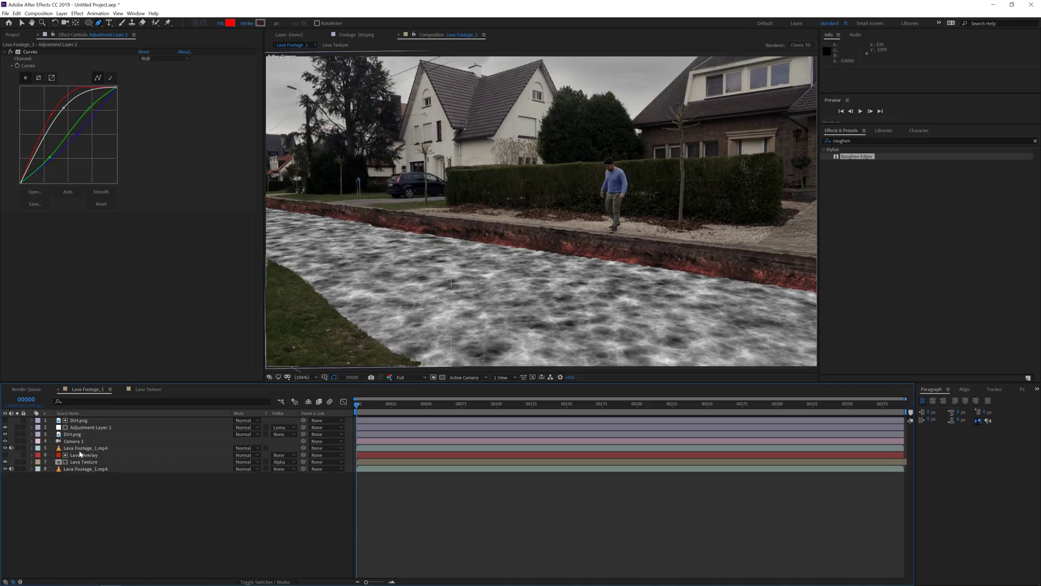
Apply a Colorama effect to the Lava Texture layer and set its output cycle's preset palette to Fire.
click(85, 462)
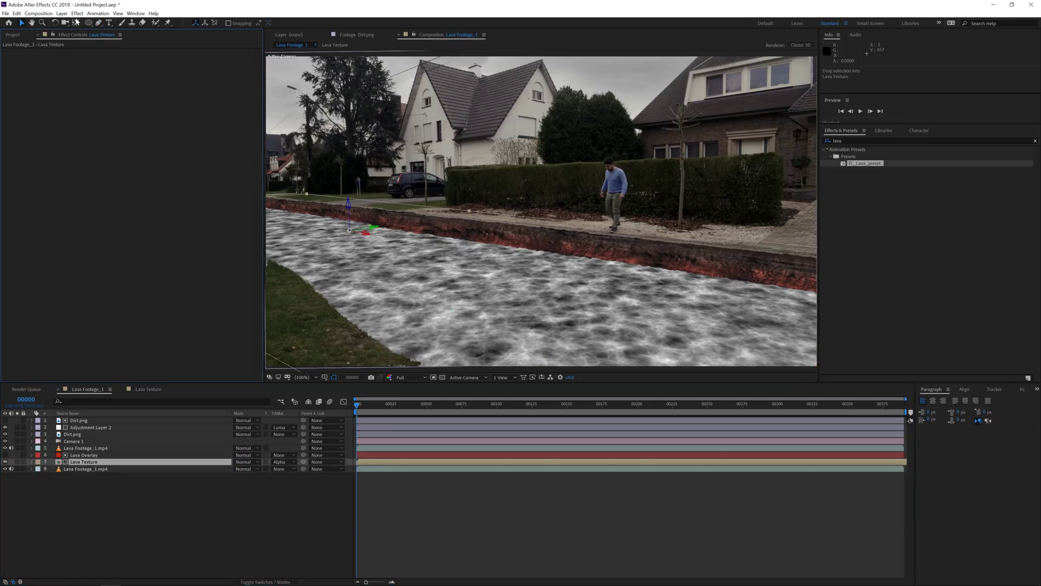
click(77, 13)
mouse_move(103, 100)
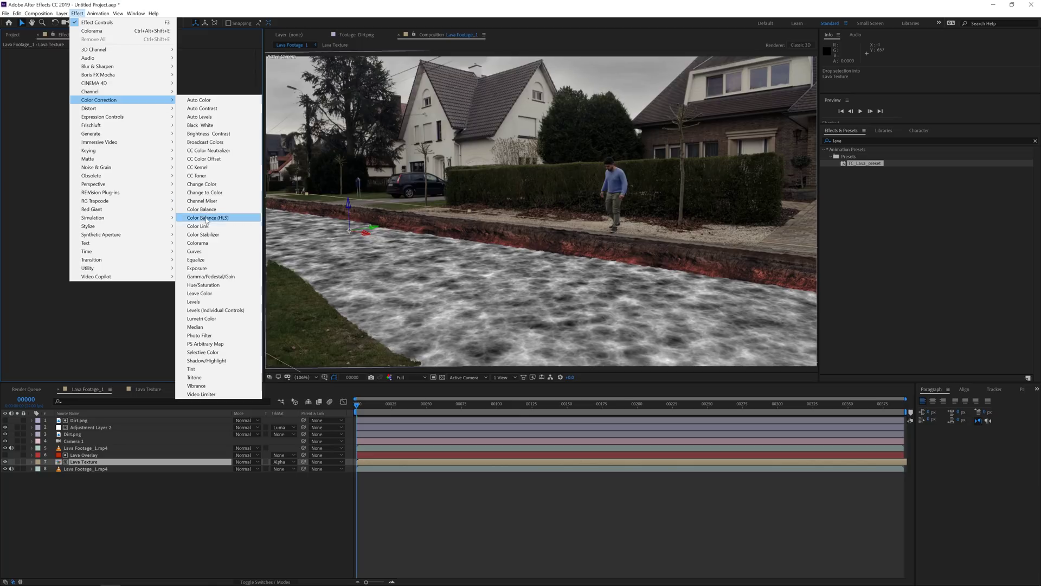
click(209, 242)
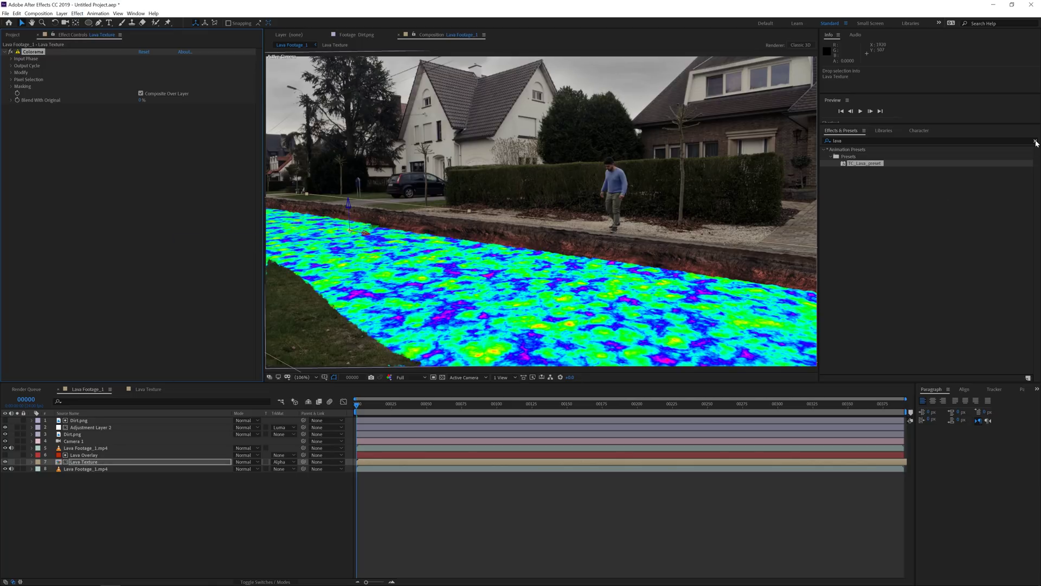
click(1035, 141)
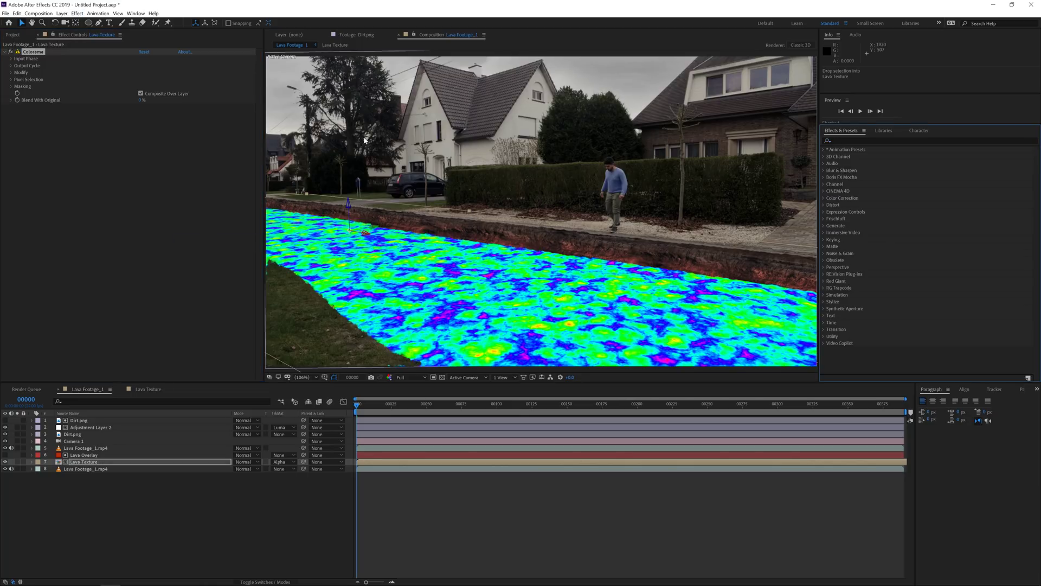
click(11, 65)
click(161, 72)
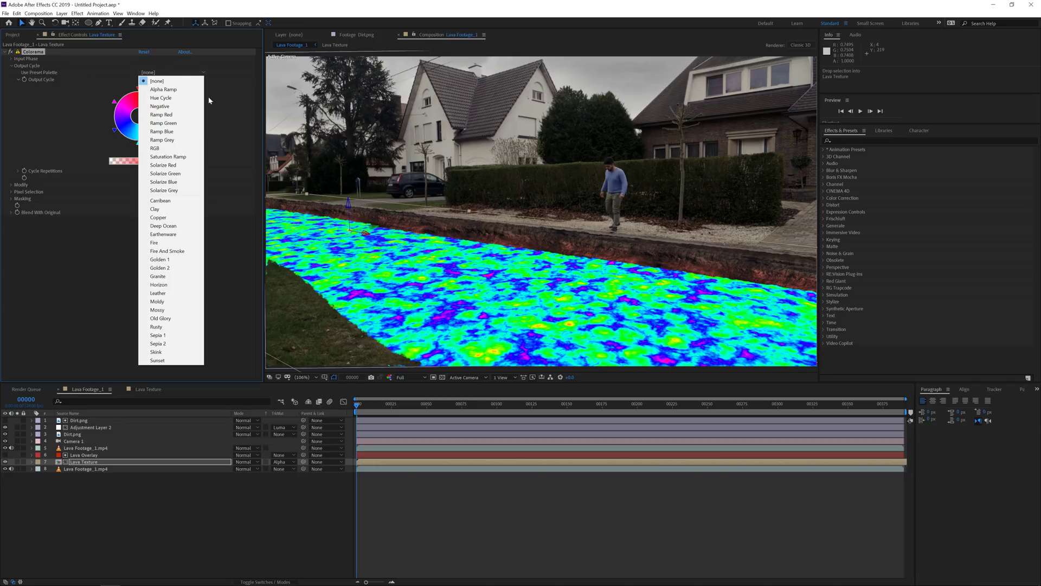
click(159, 242)
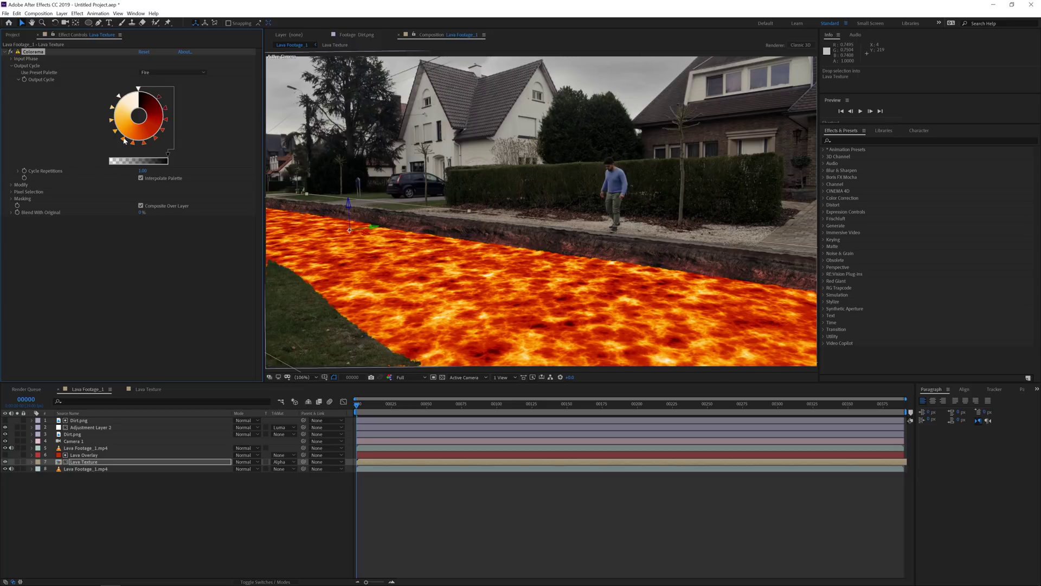
Add an Exposure effect to the Lava Texture layer and place it above Colorama in the effect order.
click(77, 13)
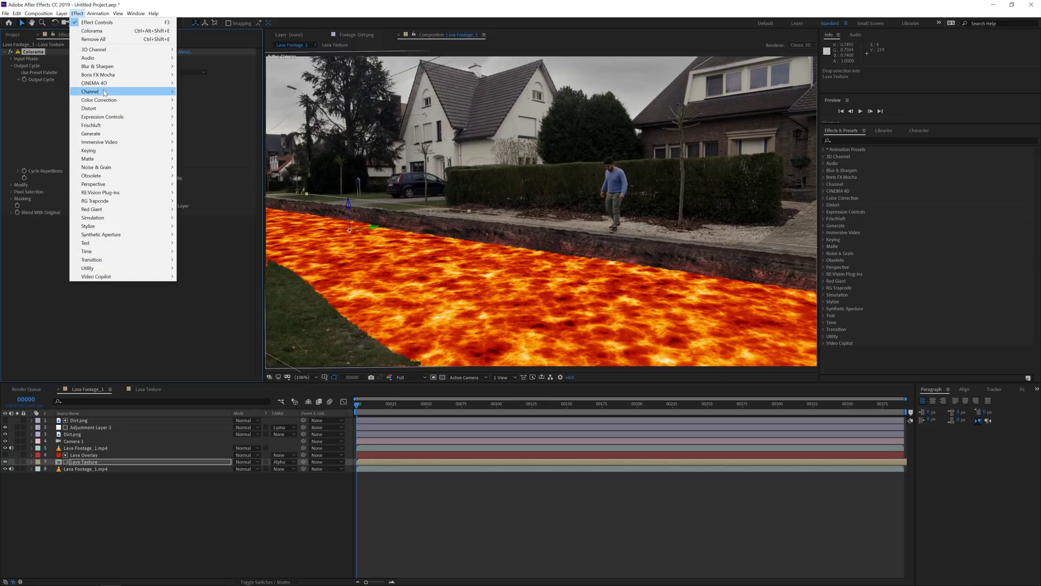
mouse_move(106, 100)
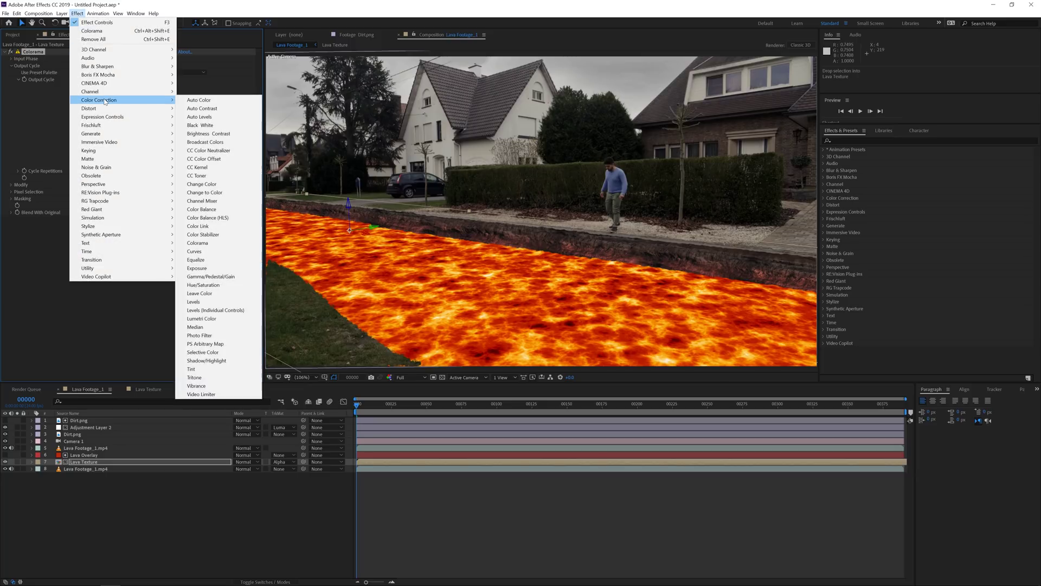
click(195, 268)
drag(36, 223, 29, 53)
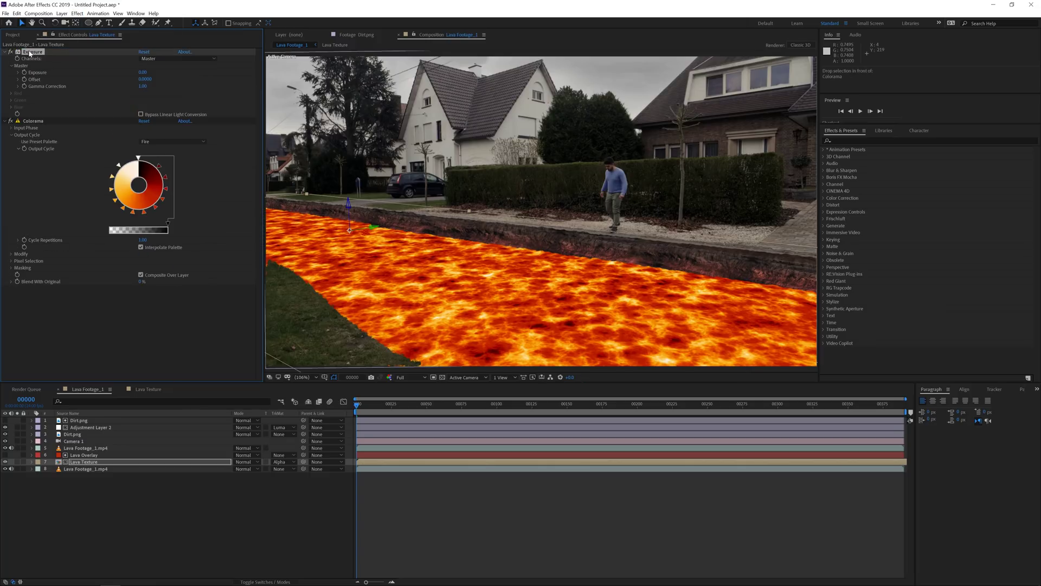
Lower the Exposure effect's exposure to about -1.5 and set its gamma correction to 2 on the Lava Texture layer.
click(142, 72)
text(1)
key(Return)
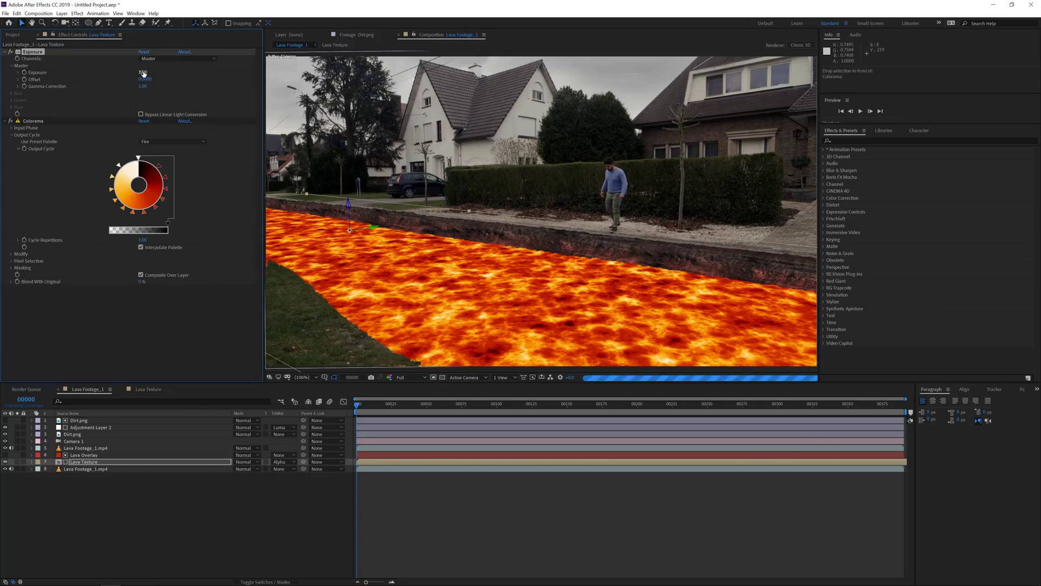
drag(129, 70, 77, 74)
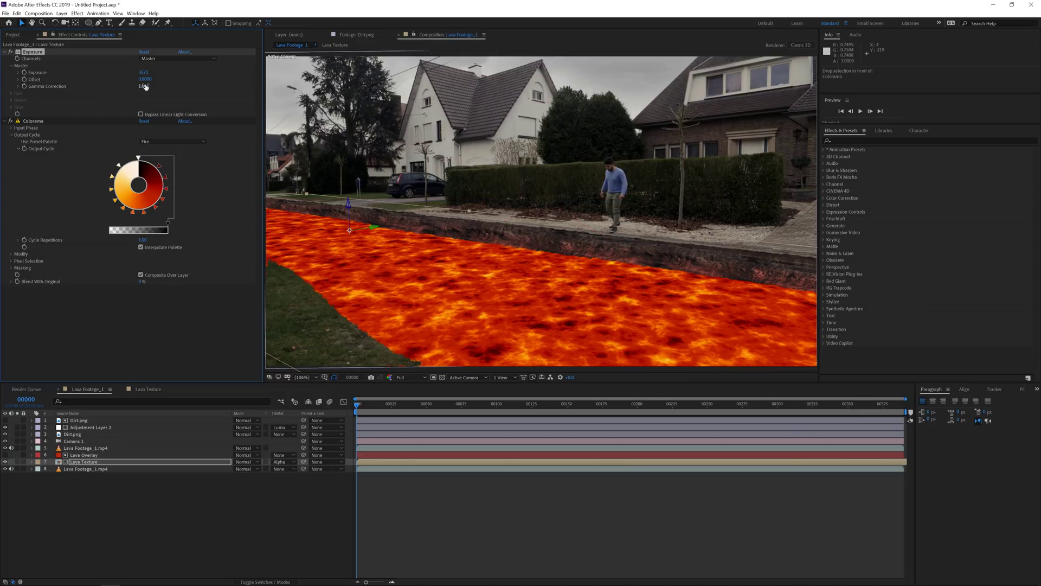
click(143, 86)
text(2)
key(Return)
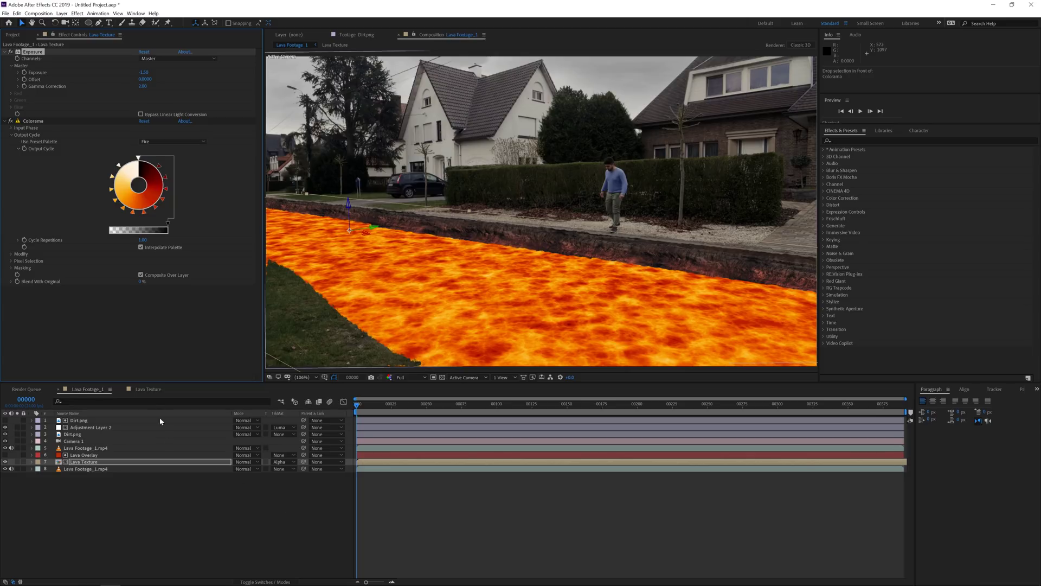
In the Lava Texture composition, disable the Fractal Noise uniform scaling and set its scale width to 5.
click(148, 391)
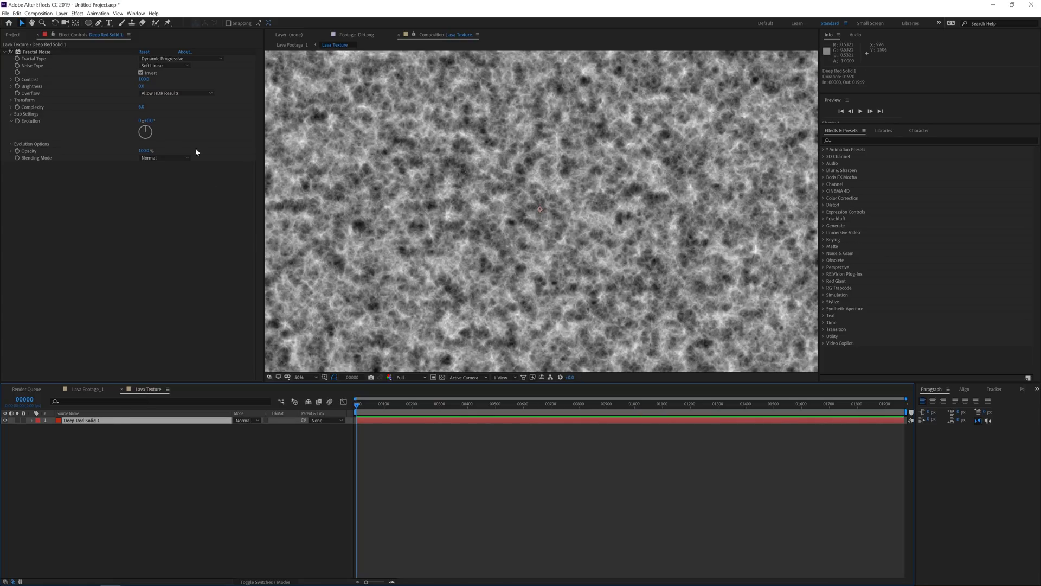
drag(141, 80, 119, 83)
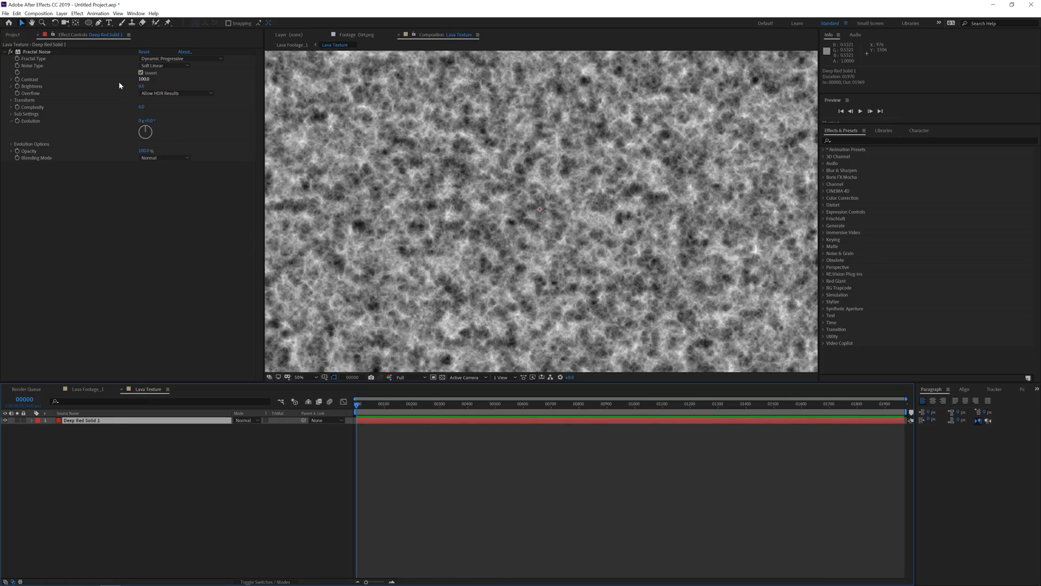
click(11, 101)
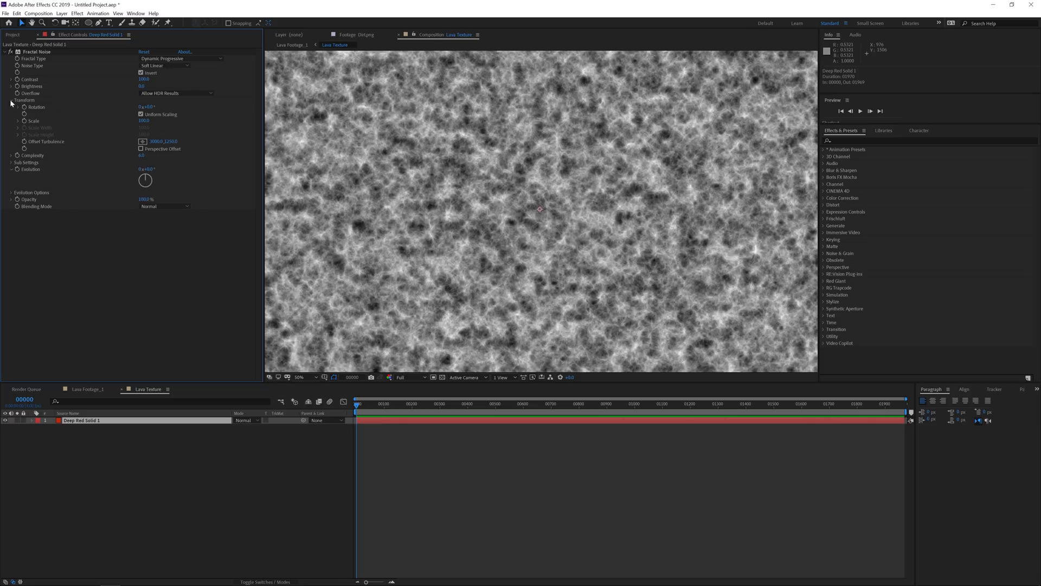
click(141, 115)
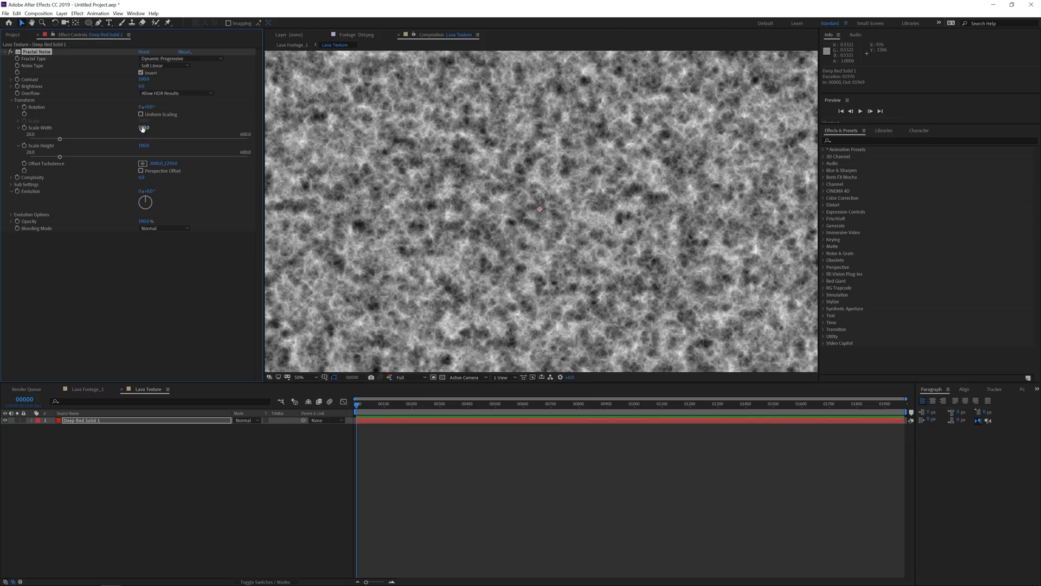
click(144, 127)
key(Tab)
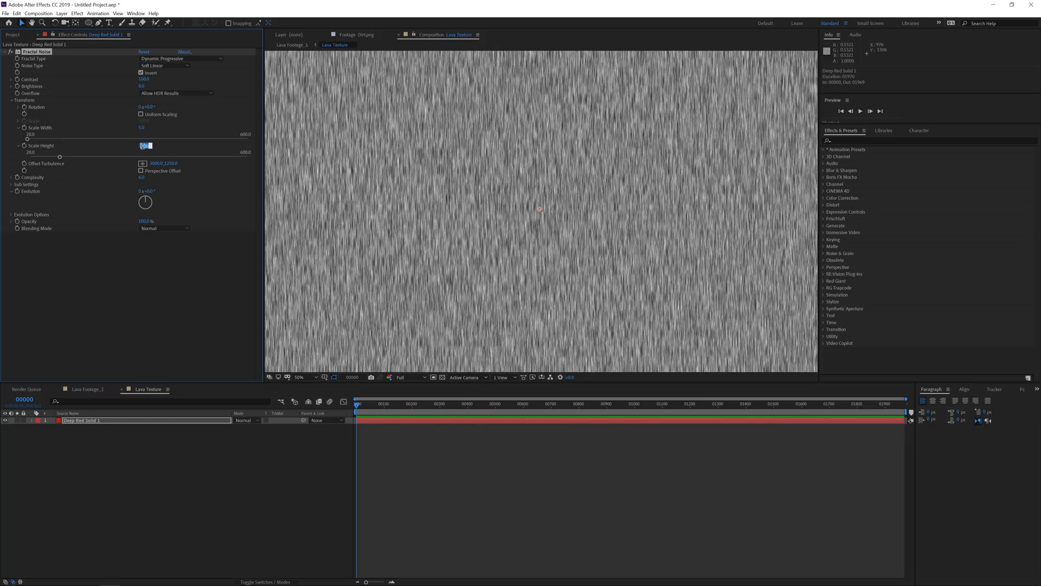
key(Return)
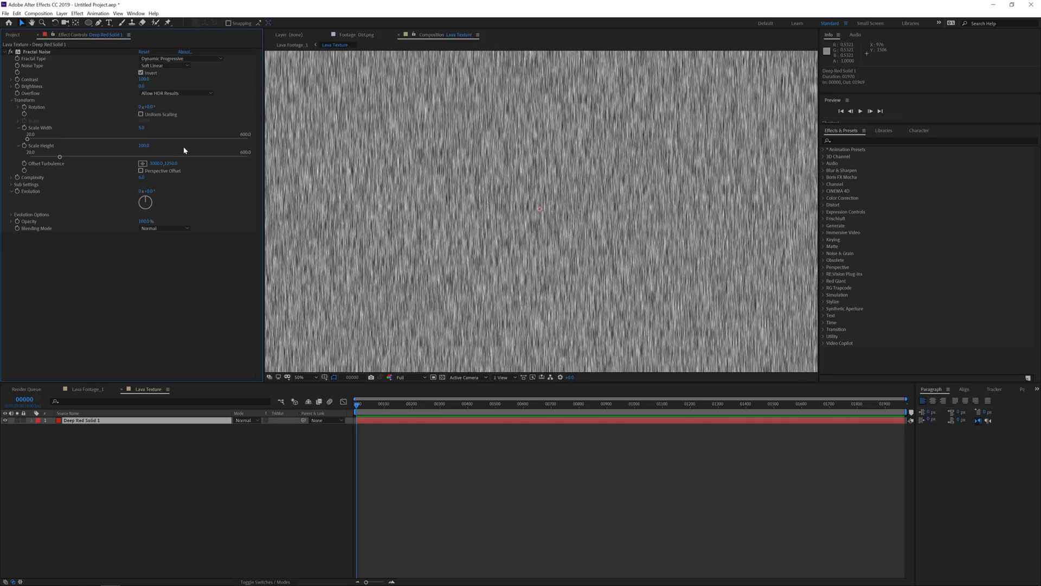
Find the Bezier Warp effect and apply it to the solid below Fractal Noise.
key(comma)
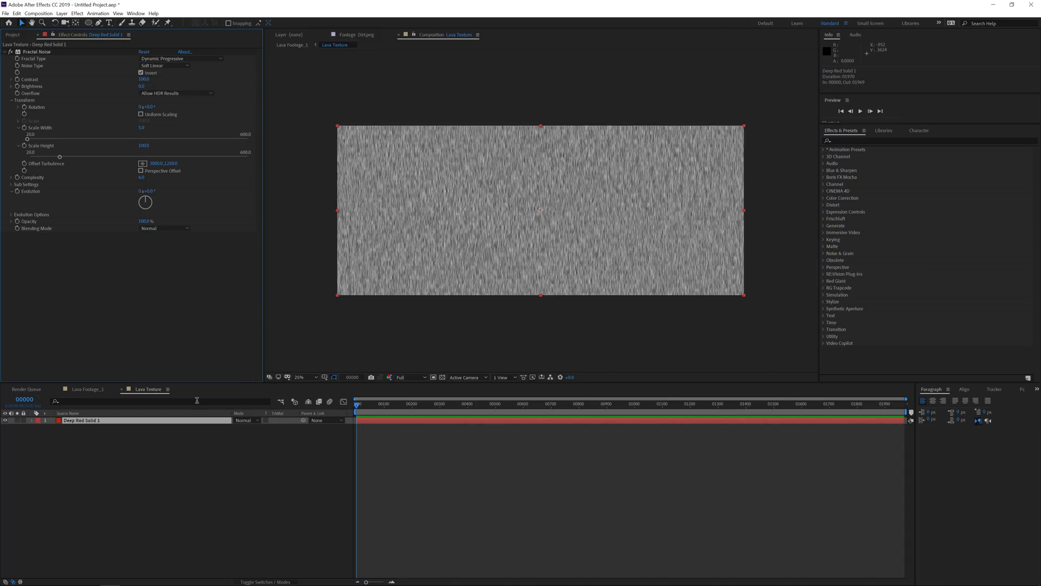
click(862, 140)
text(bezier)
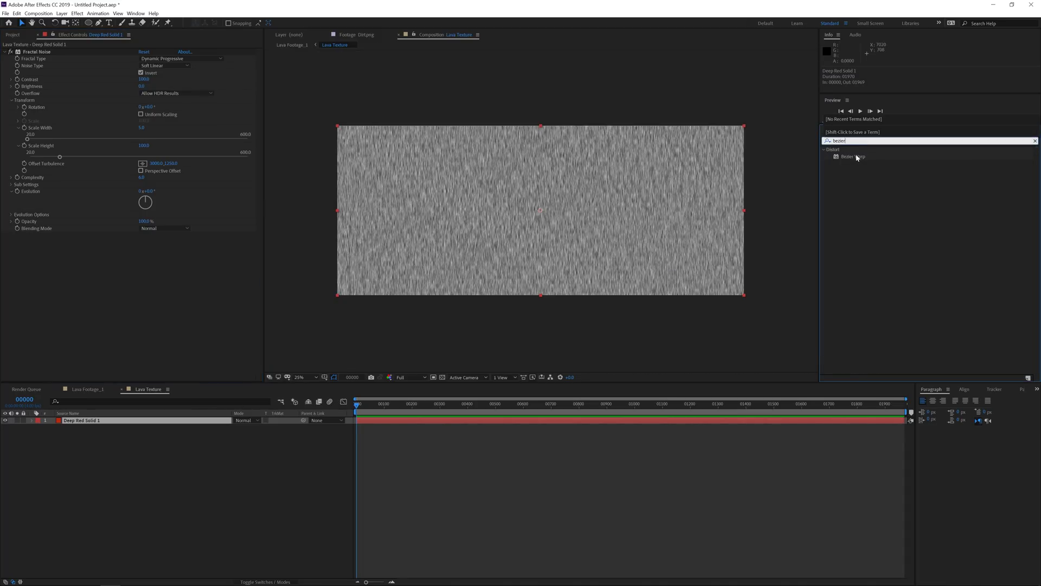
drag(857, 158, 177, 285)
key(comma)
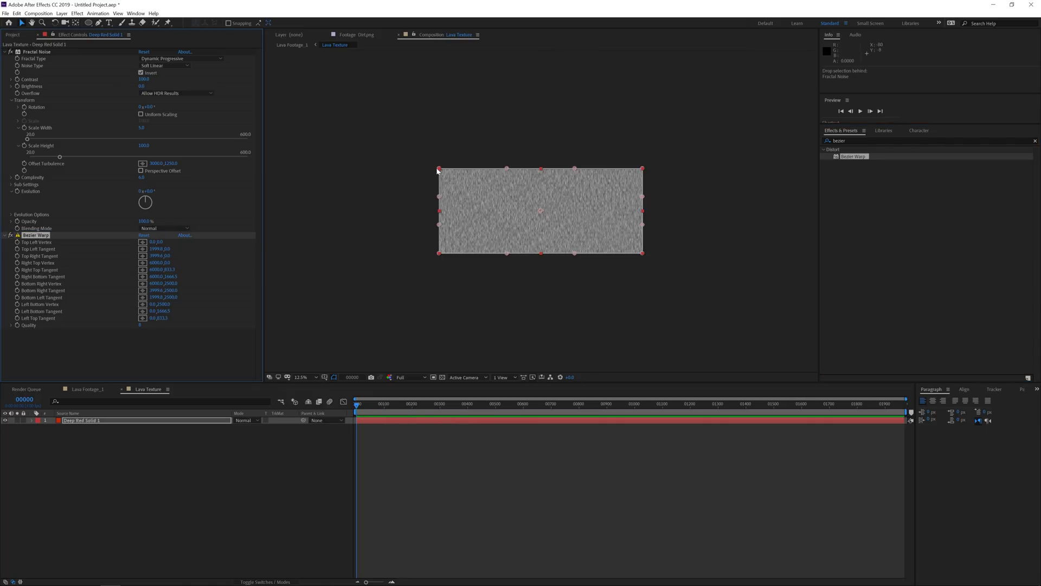
Bend the noise with Bezier Warp by pulling the left vertices and tangents outward and the right vertices inward.
drag(439, 169, 406, 168)
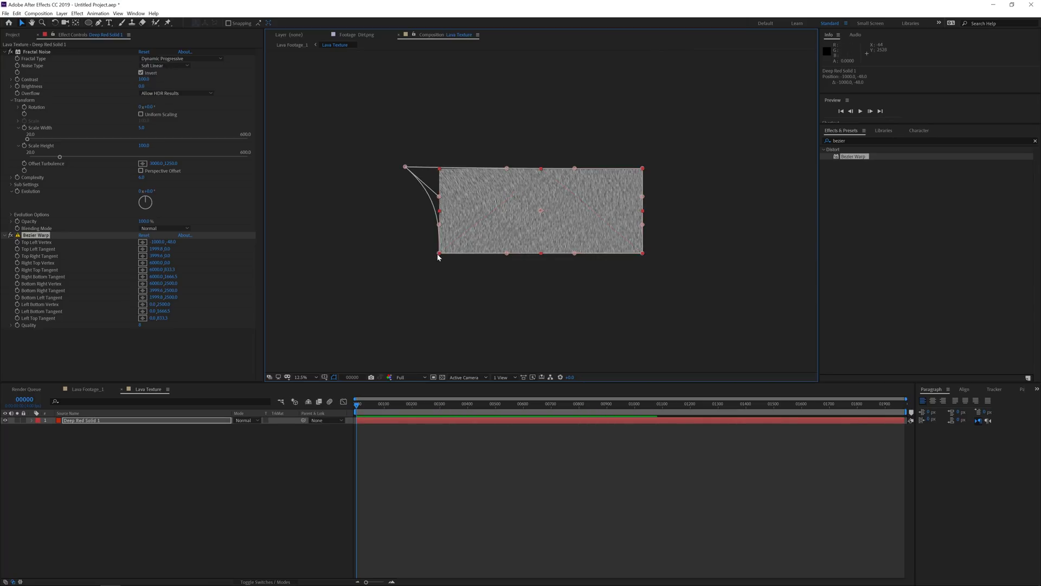
drag(439, 254, 394, 255)
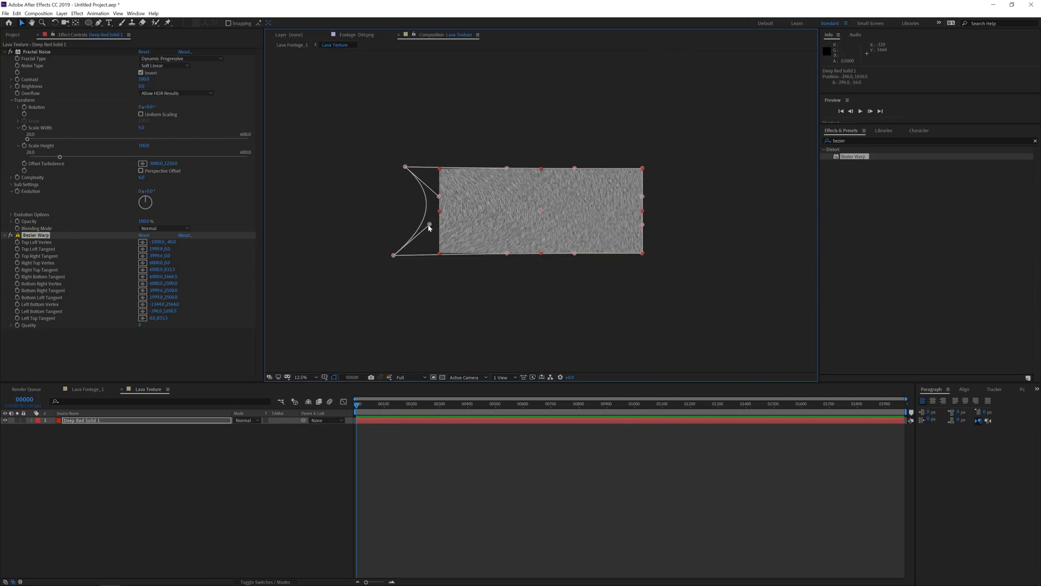
drag(439, 196, 398, 166)
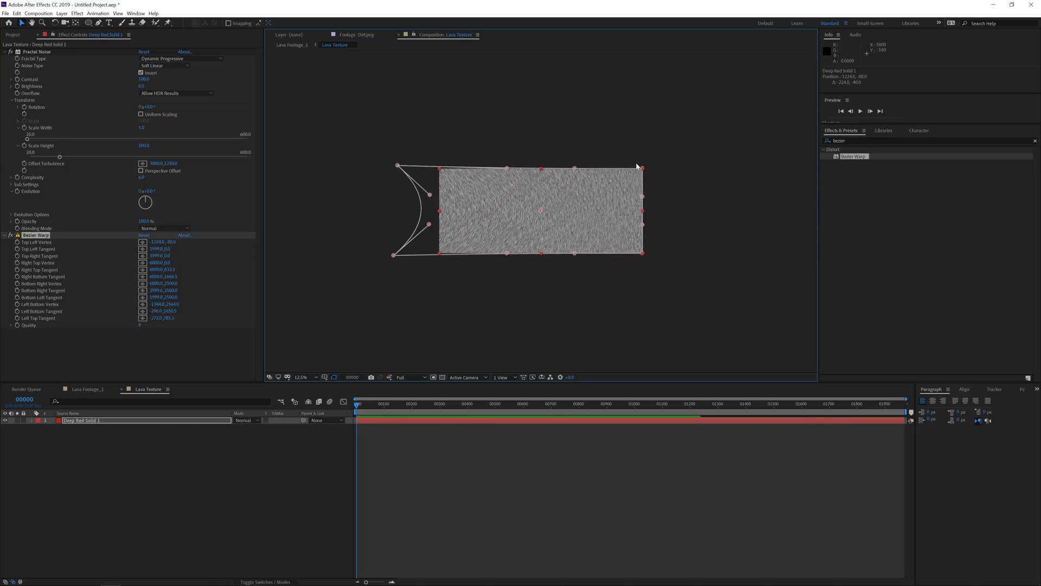
drag(643, 168, 604, 168)
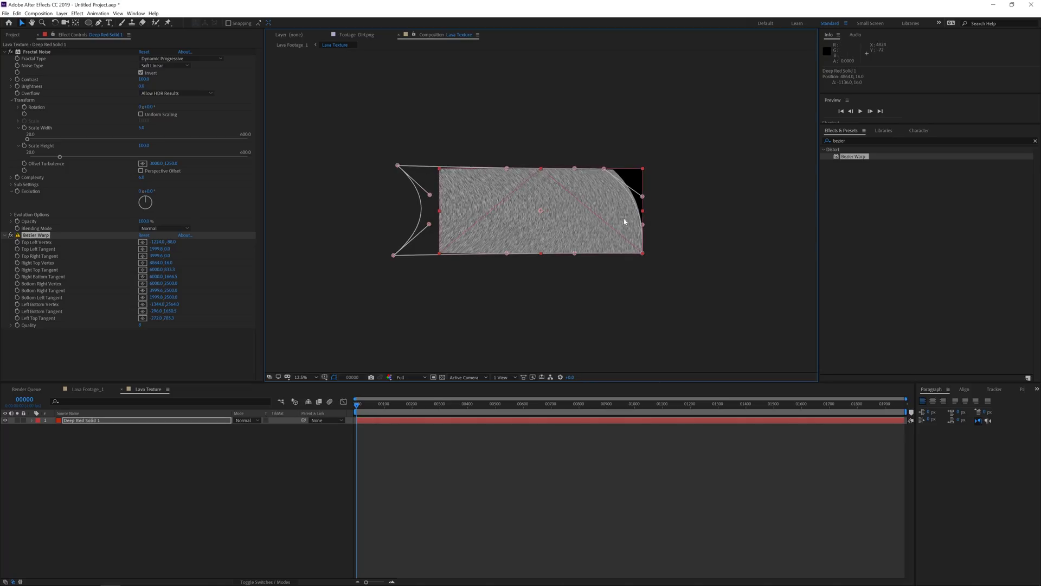
drag(642, 252, 615, 257)
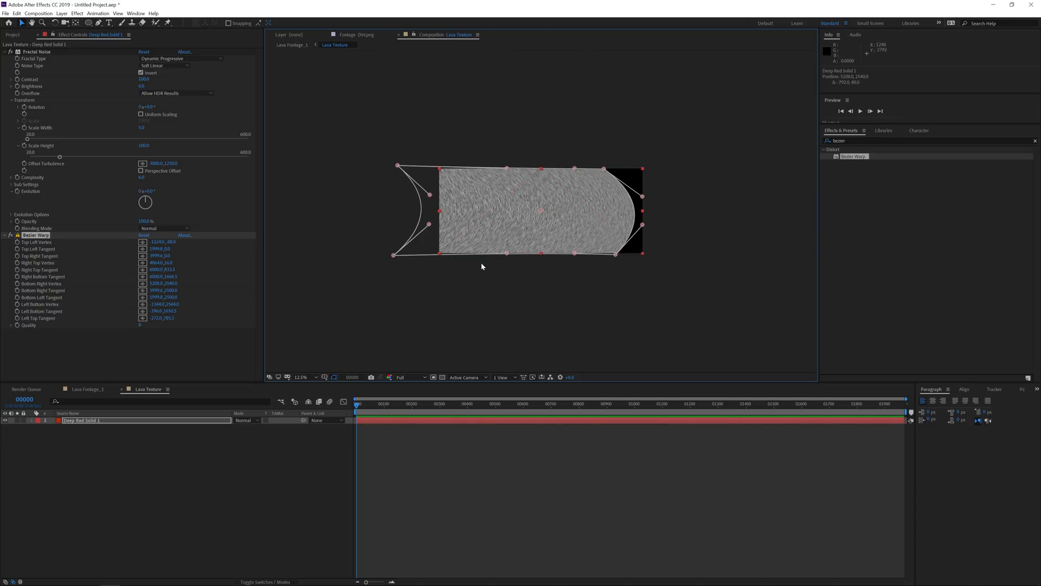
Shift the warped solid to the right and readjust its Bezier Warp corners so the noise covers the composition.
mouse_move(529, 229)
mouse_down()
mouse_move(560, 224)
mouse_move(546, 227)
mouse_up()
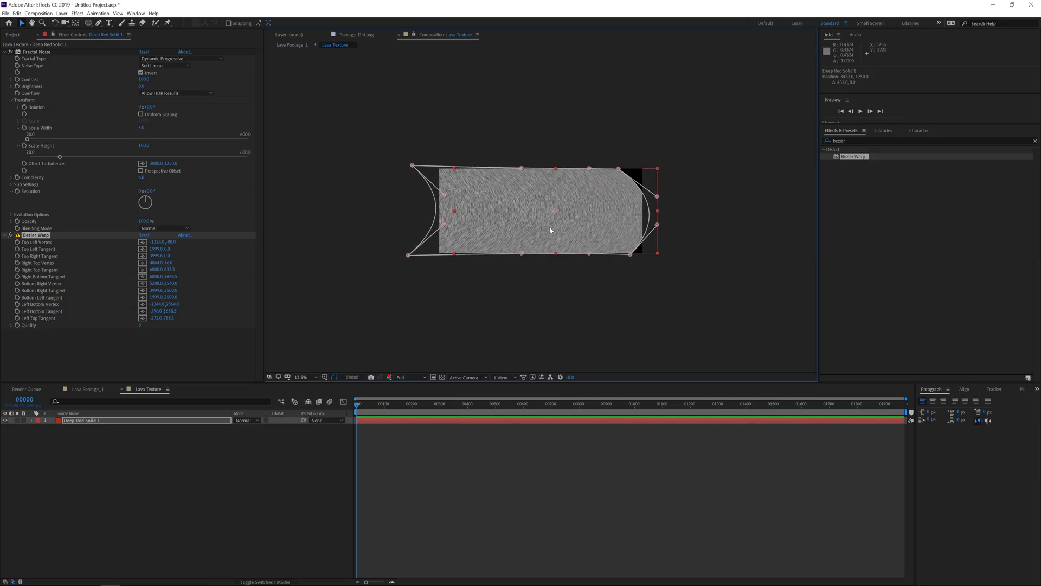
right_click(551, 226)
click(525, 222)
drag(509, 223, 416, 164)
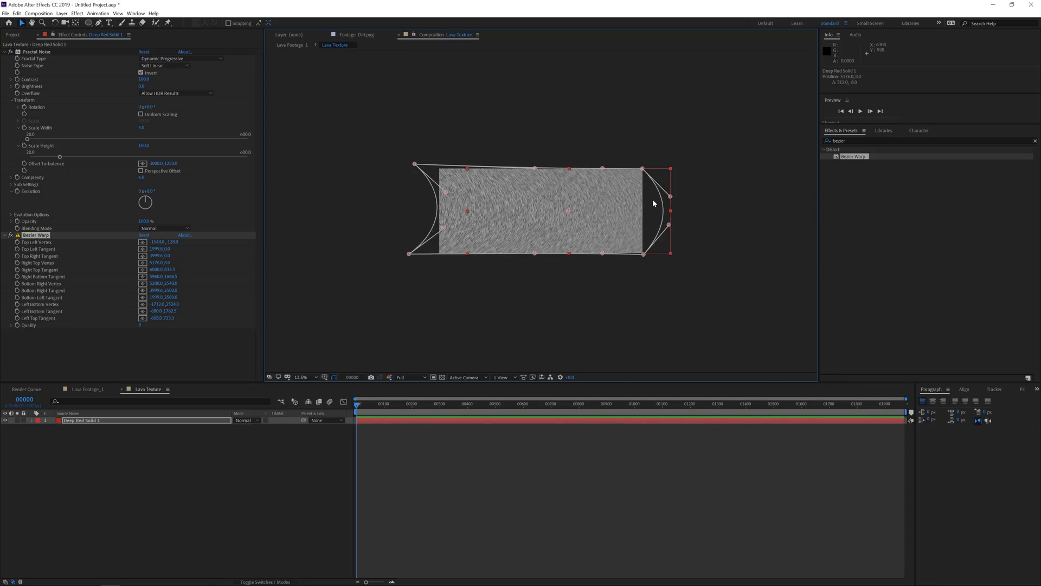
click(622, 491)
Add a Turbulent Displace effect to the Deep Red Solid 1 layer.
key(period)
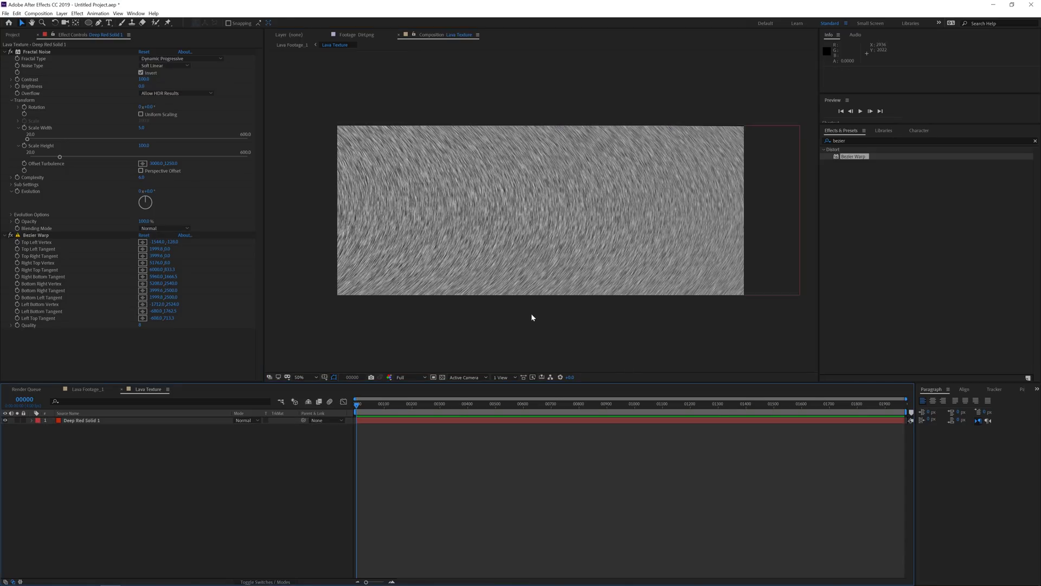
key(period)
key(comma)
key(comma)
click(76, 13)
click(81, 420)
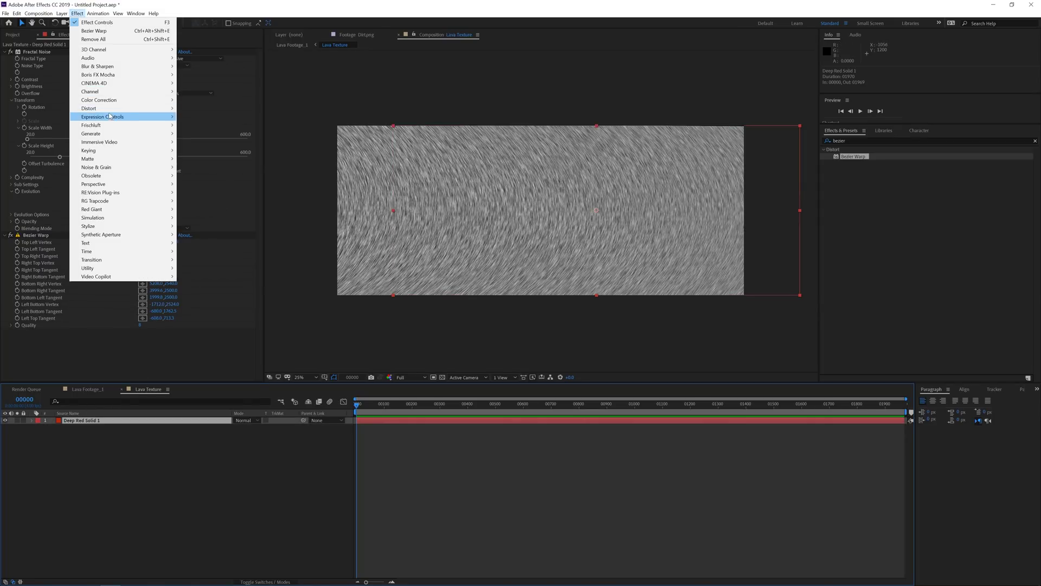
mouse_move(111, 109)
click(207, 377)
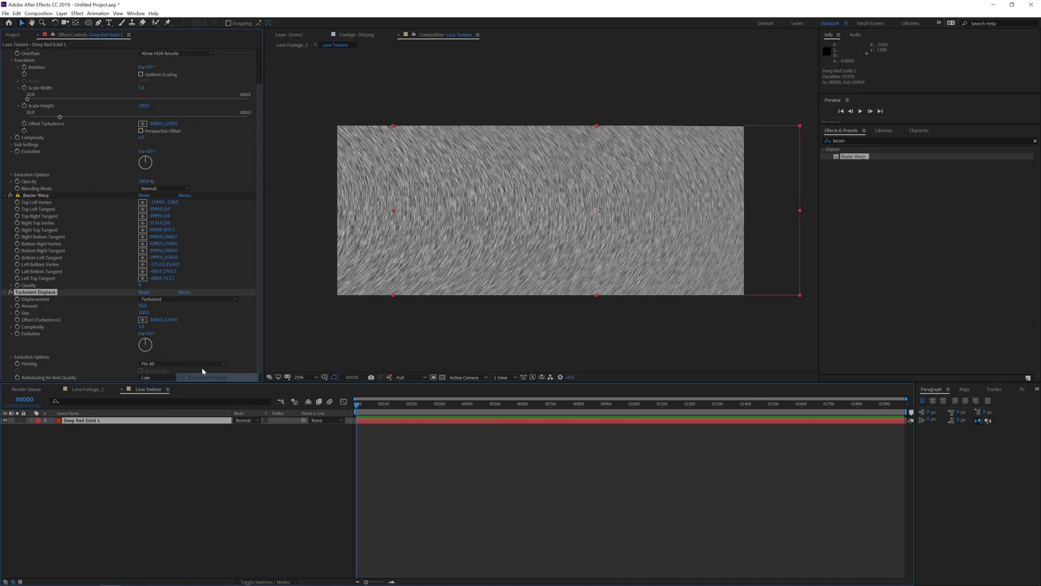
Set the Turbulent Displace amount to 25 and its size to 100.
click(143, 313)
text(50)
key(Return)
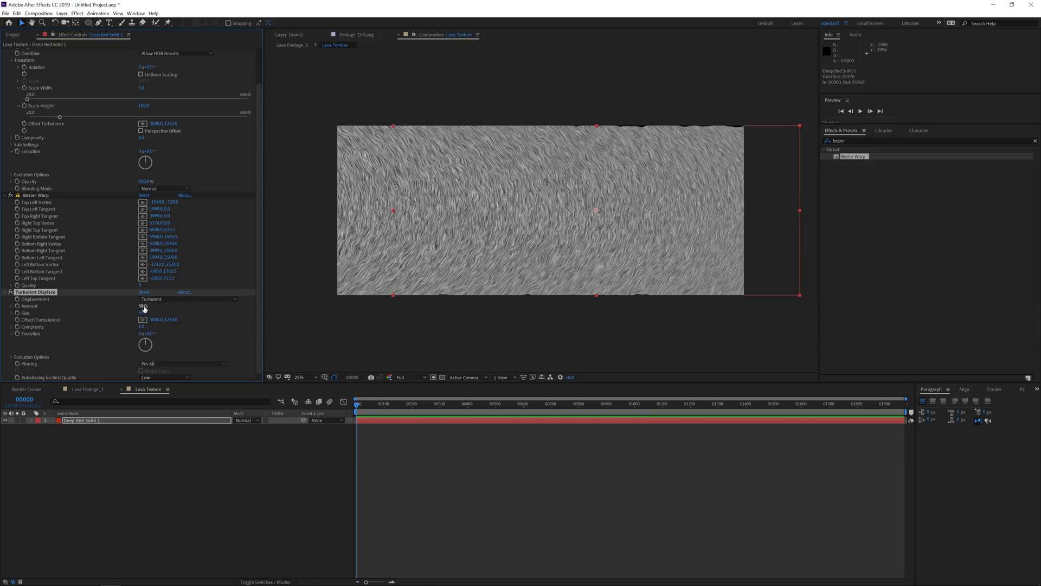
click(144, 306)
text(25)
key(Return)
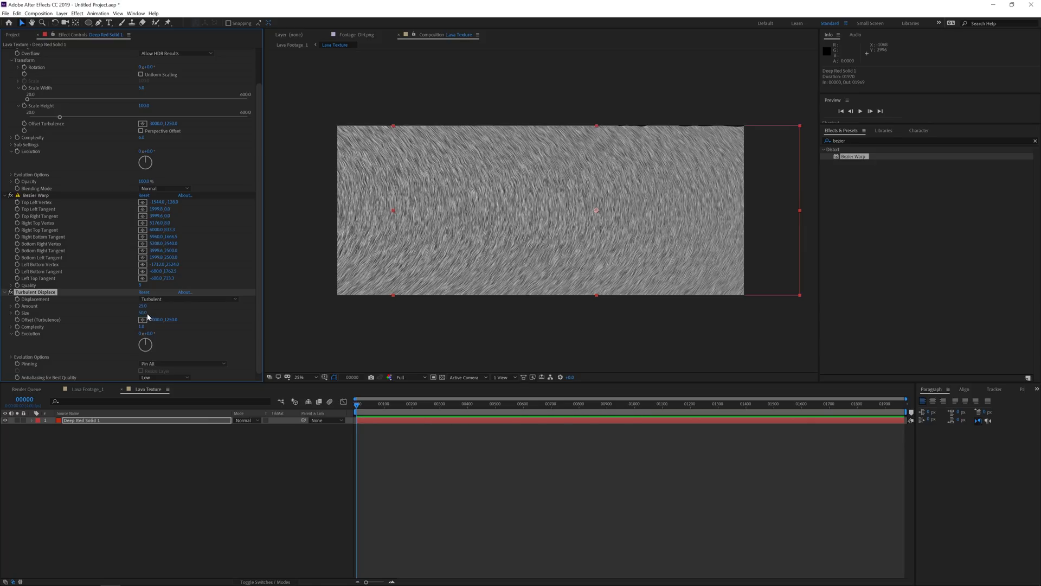
click(144, 313)
text(100)
key(Return)
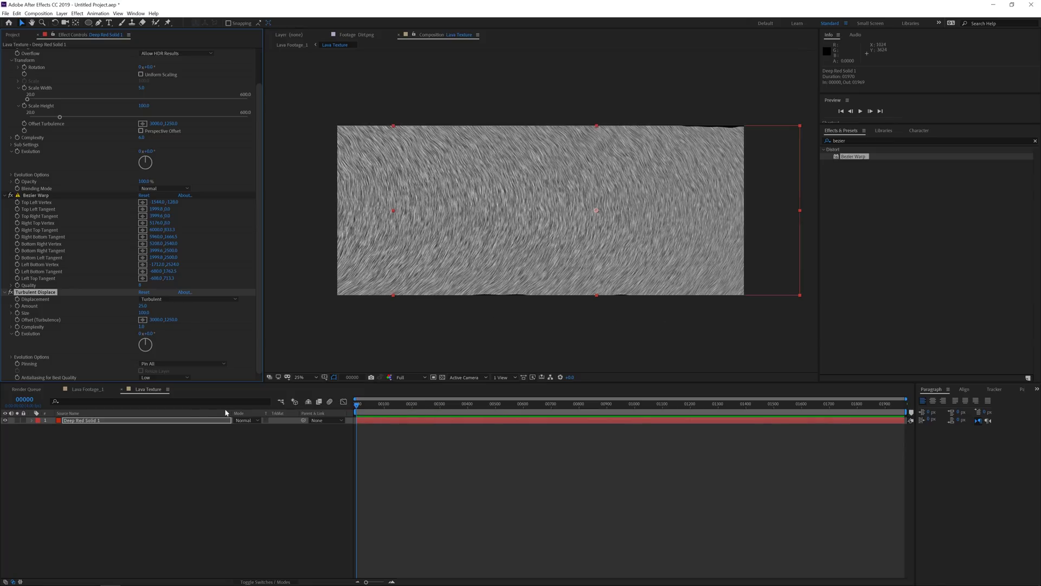
Scale the Deep Red Solid 1 layer to 105% so its displaced edges extend past the frame.
click(194, 421)
key(s)
click(245, 427)
text(105)
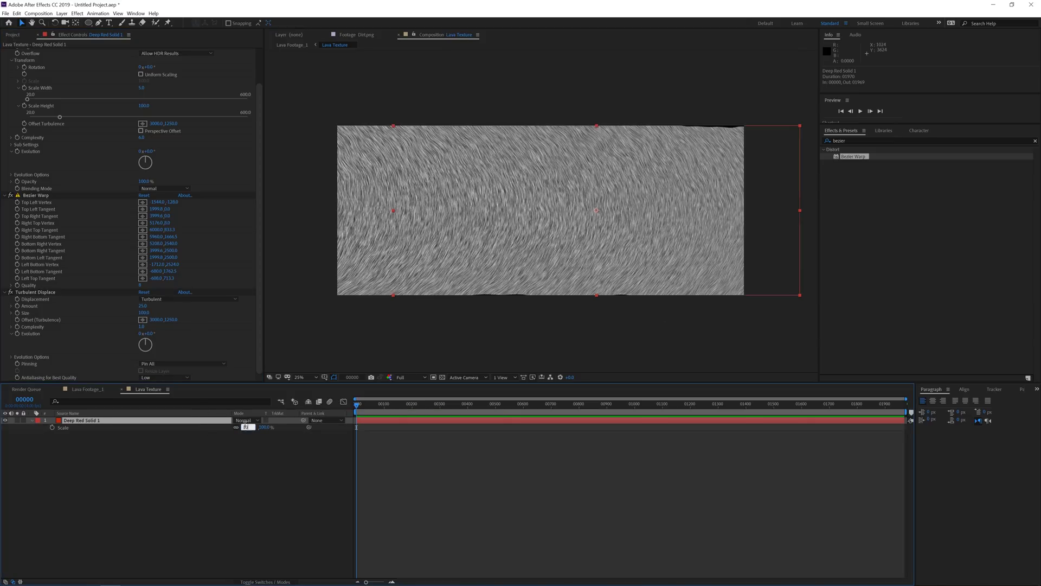
key(Return)
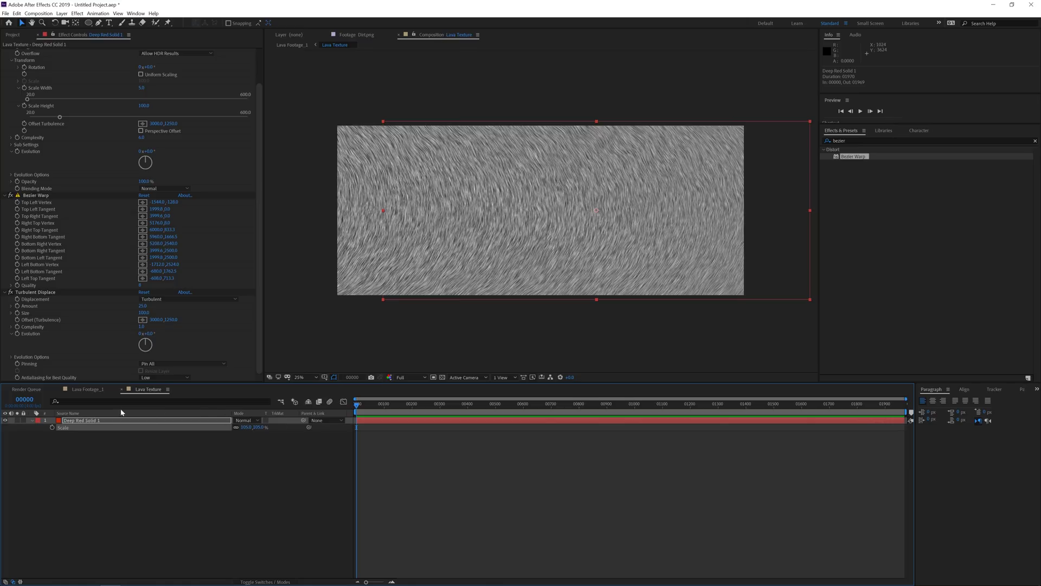
Refine Turbulent Displace with a complexity of 6, a size of 350 and an amount of 10.
click(47, 293)
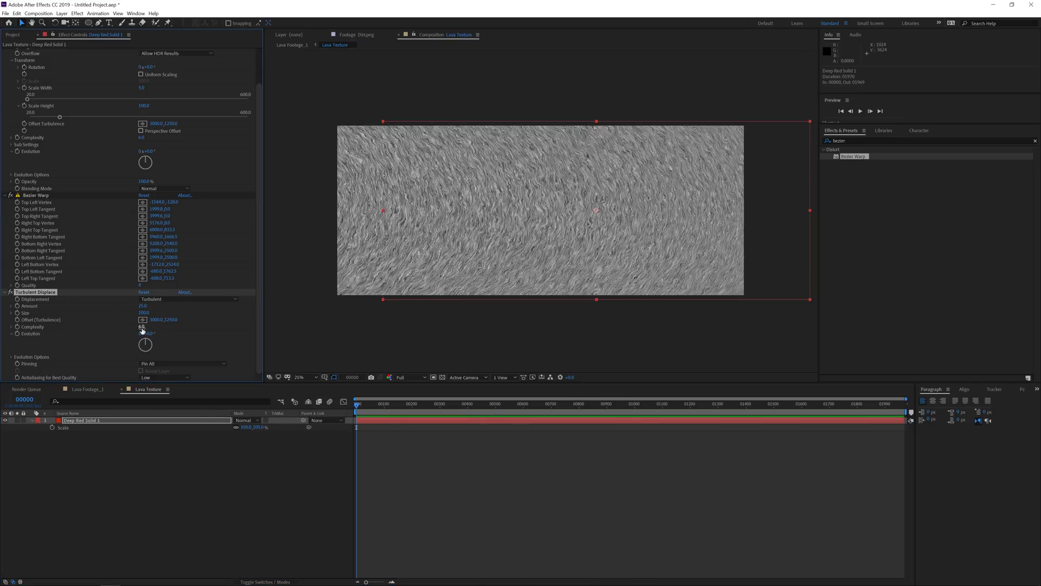
scroll(513, 271, up, 2)
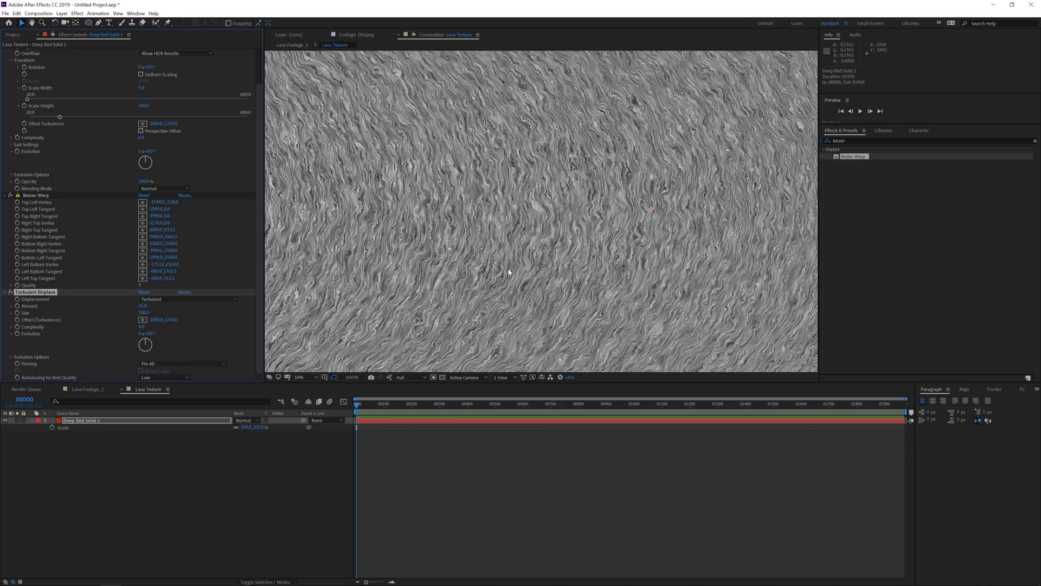
click(144, 312)
text(25)
key(Return)
click(144, 313)
text(350)
key(Return)
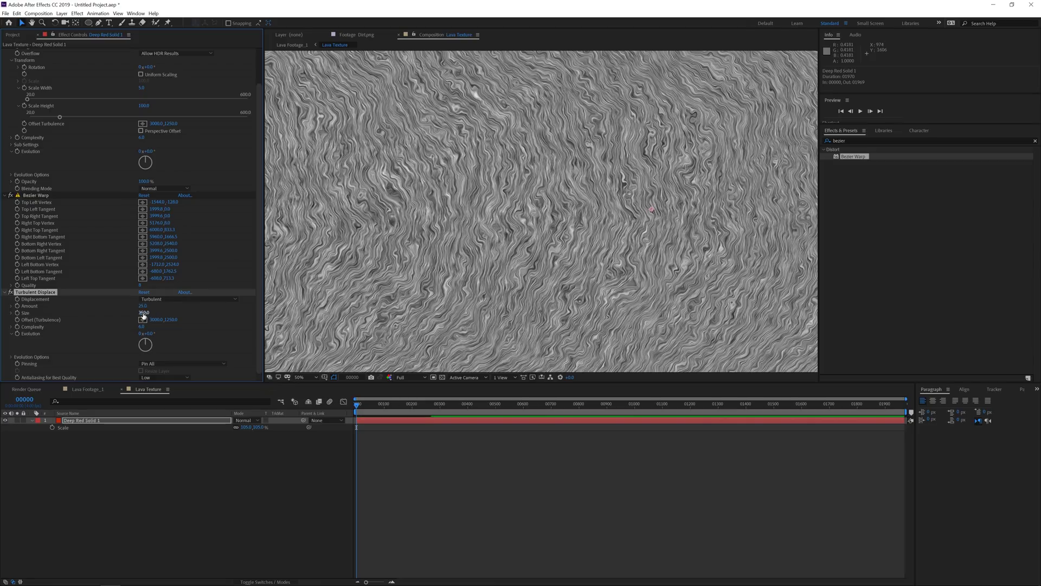
click(143, 306)
text(10)
key(Return)
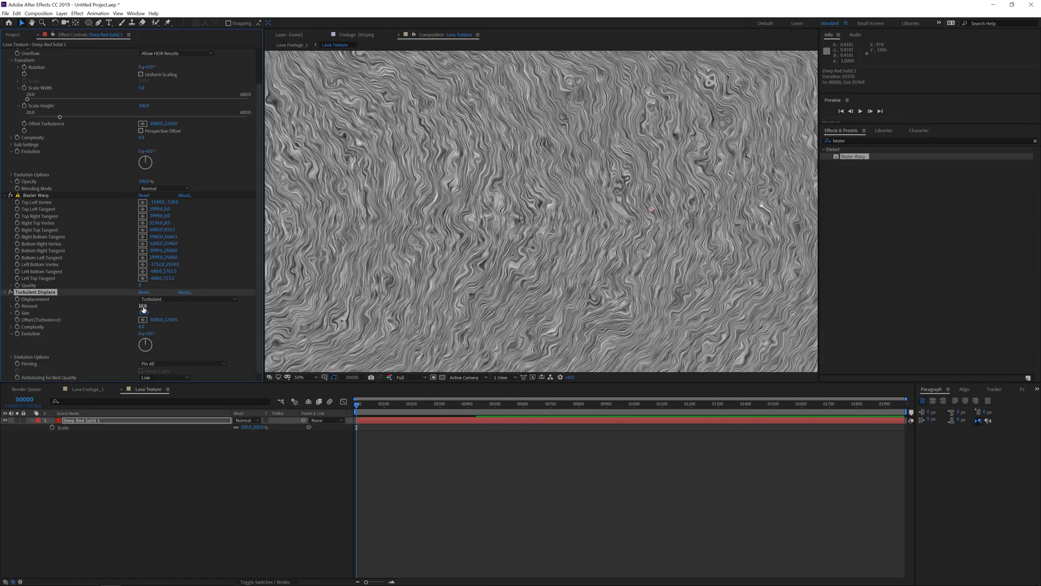
Inspect the displaced texture up close and on the road in the Lava Footage_1 composition, and return to Lava Texture.
scroll(429, 281, down, 2)
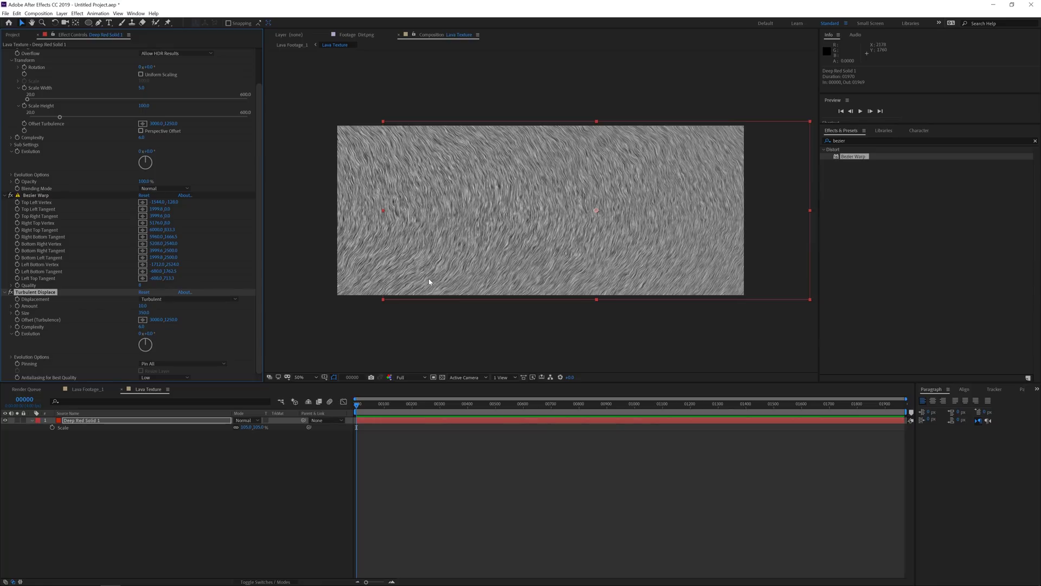
scroll(430, 283, up, 2)
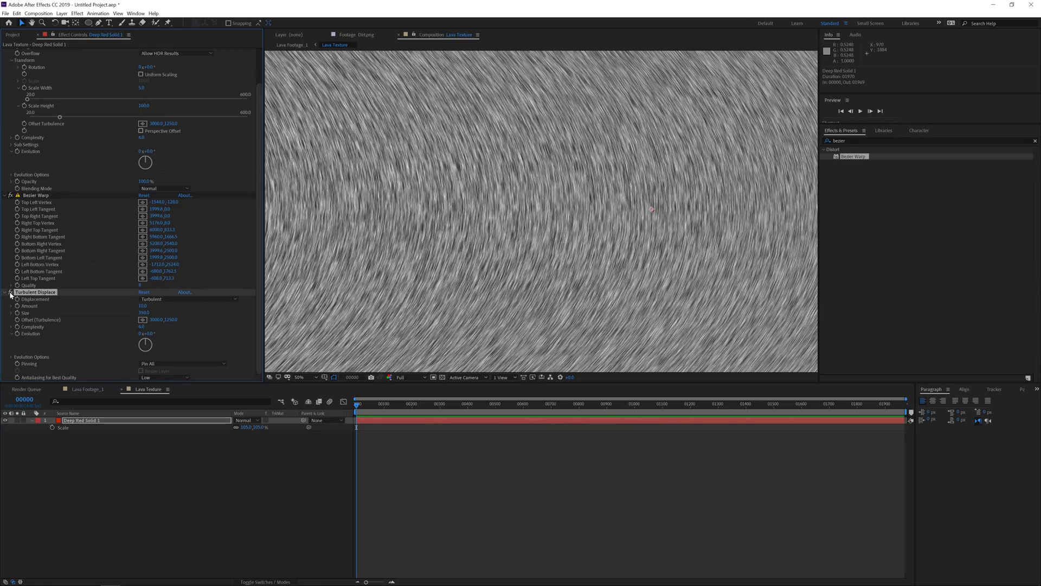
click(81, 389)
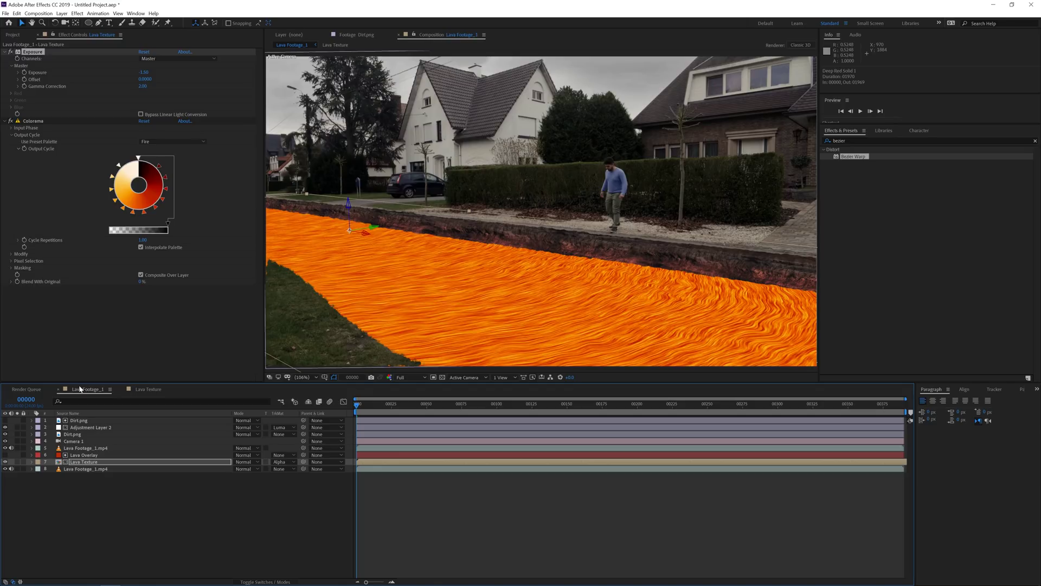
click(144, 388)
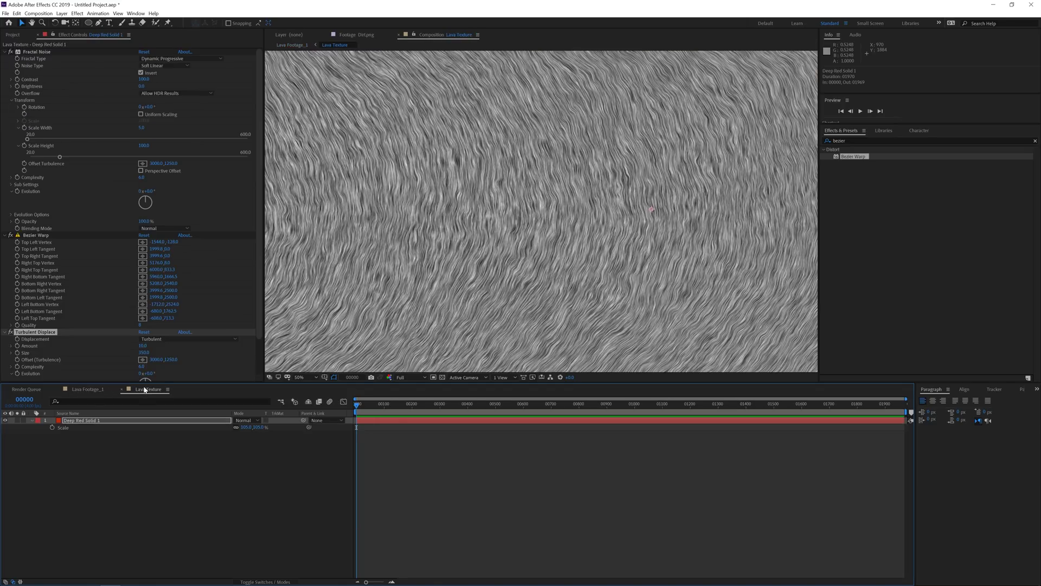
Set the Fractal Noise scale width to 25 and its contrast to 50 on Deep Red Solid 1.
text(25)
key(Return)
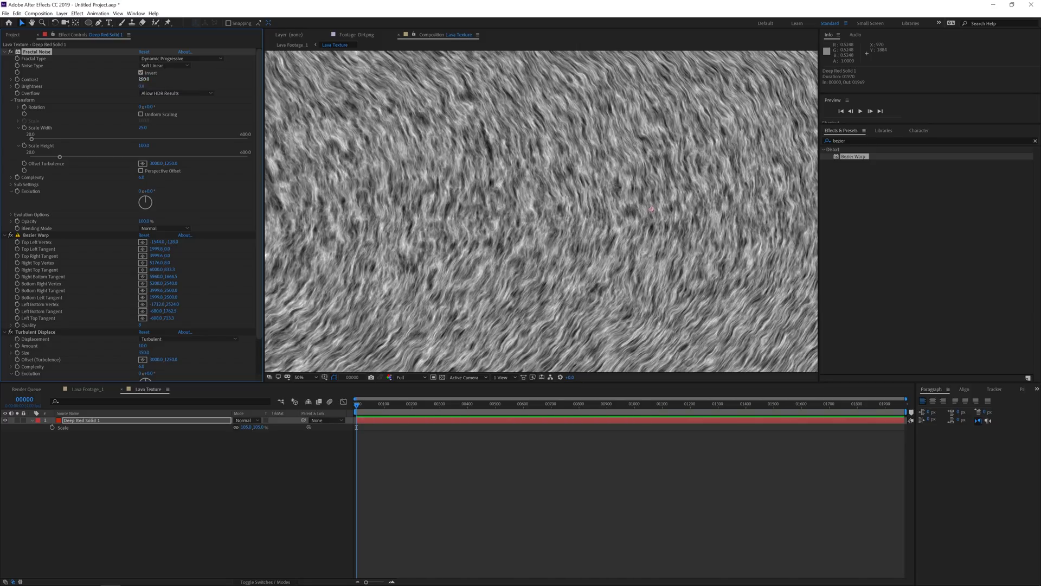
click(143, 80)
text(50)
key(Return)
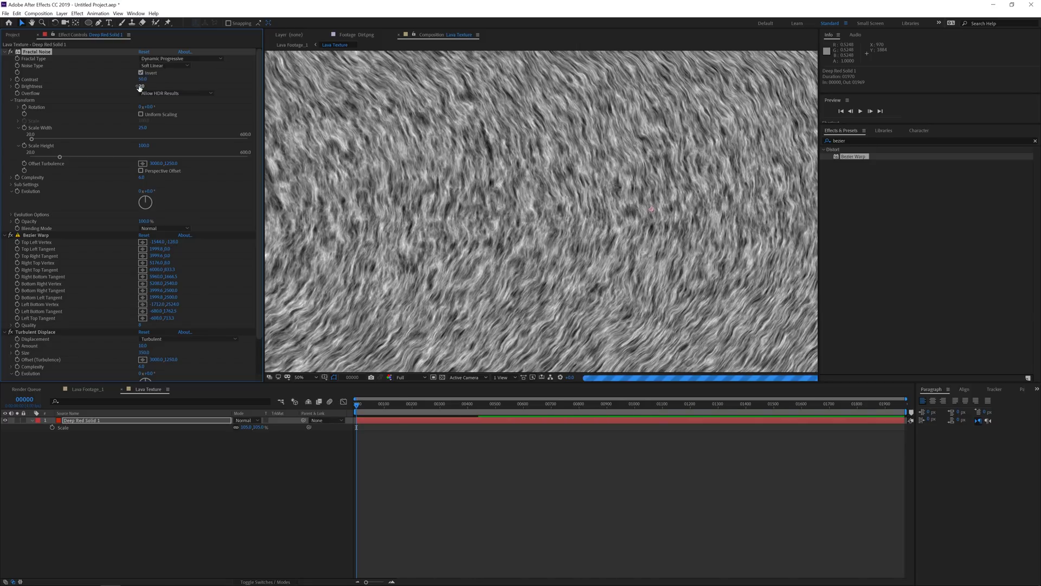
Apply CC Vector Blur with an amount of 10 to Deep Red Solid 1 and check the road in Lava Footage_1.
click(77, 13)
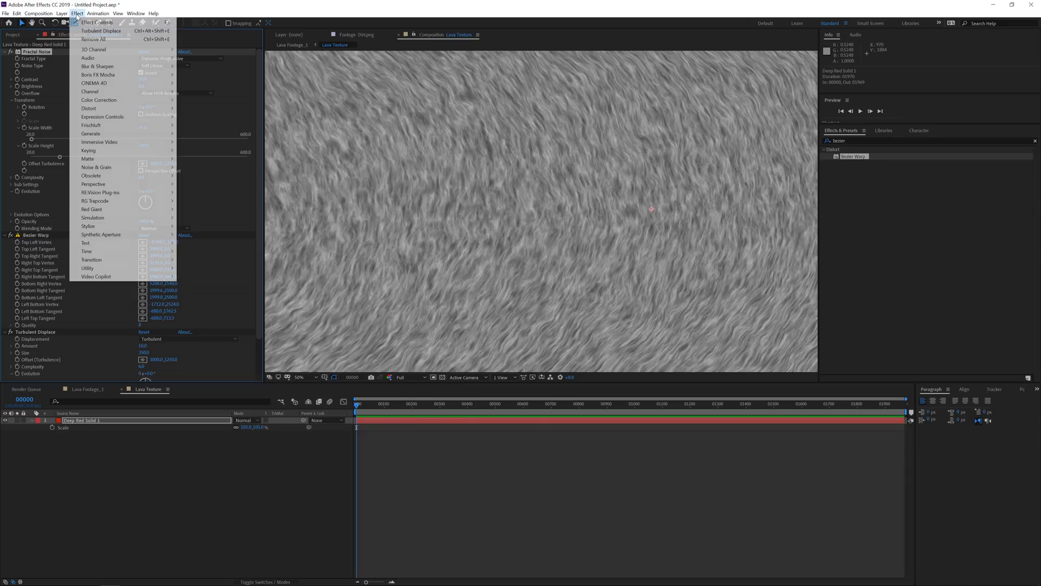
mouse_move(98, 67)
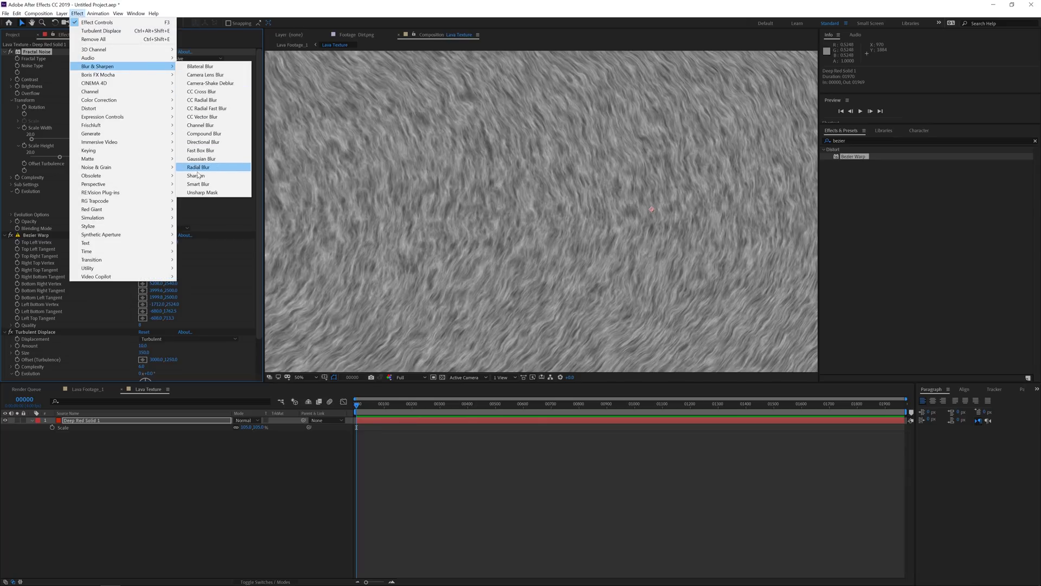
click(200, 116)
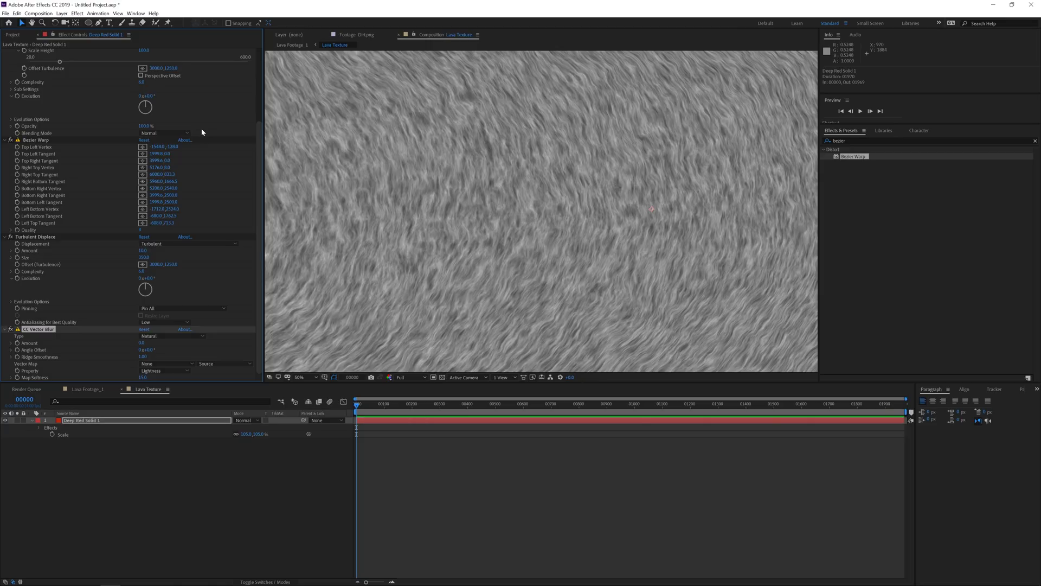
click(142, 343)
text(10)
key(Return)
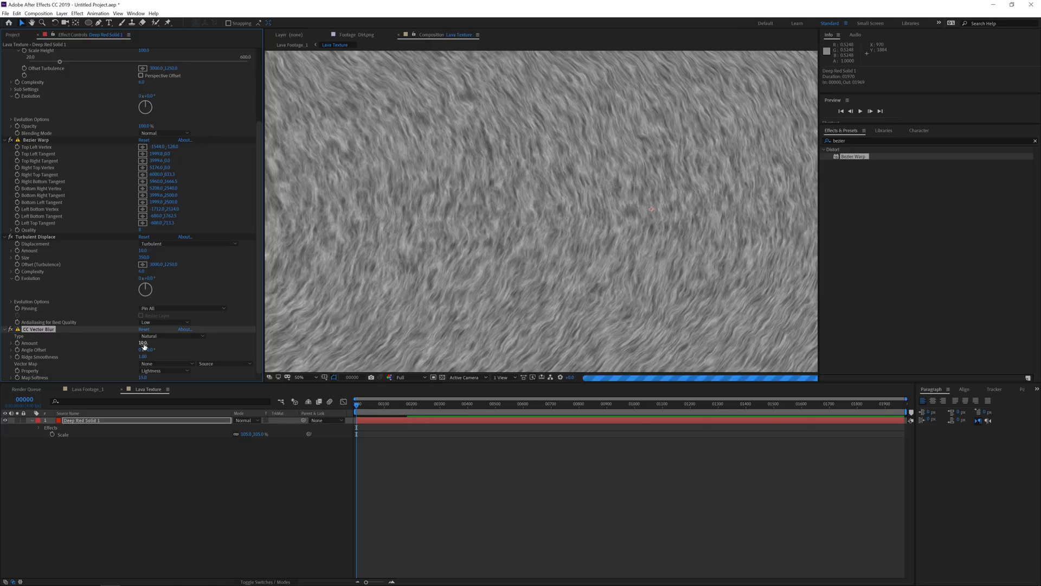
click(87, 389)
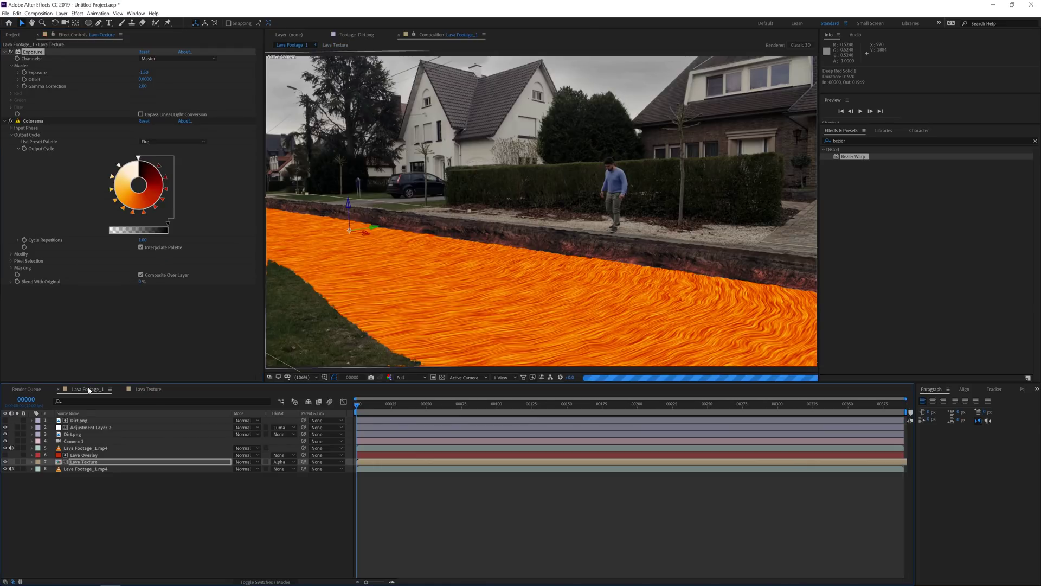
click(146, 389)
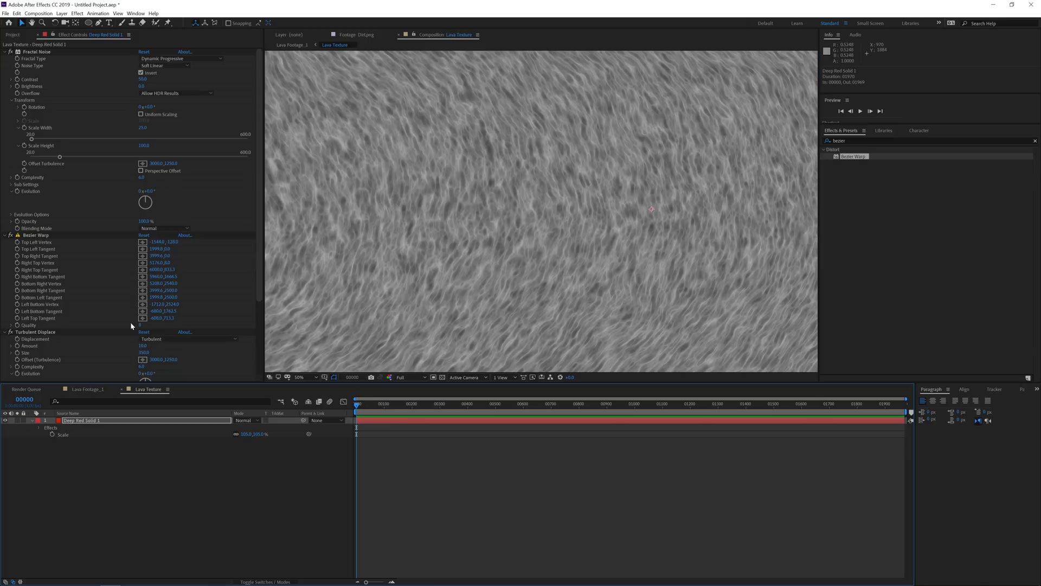
Change the Turbulent Displace amount on Deep Red Solid 1 and check the lava on the road in Lava Footage_1.
click(142, 346)
text(200)
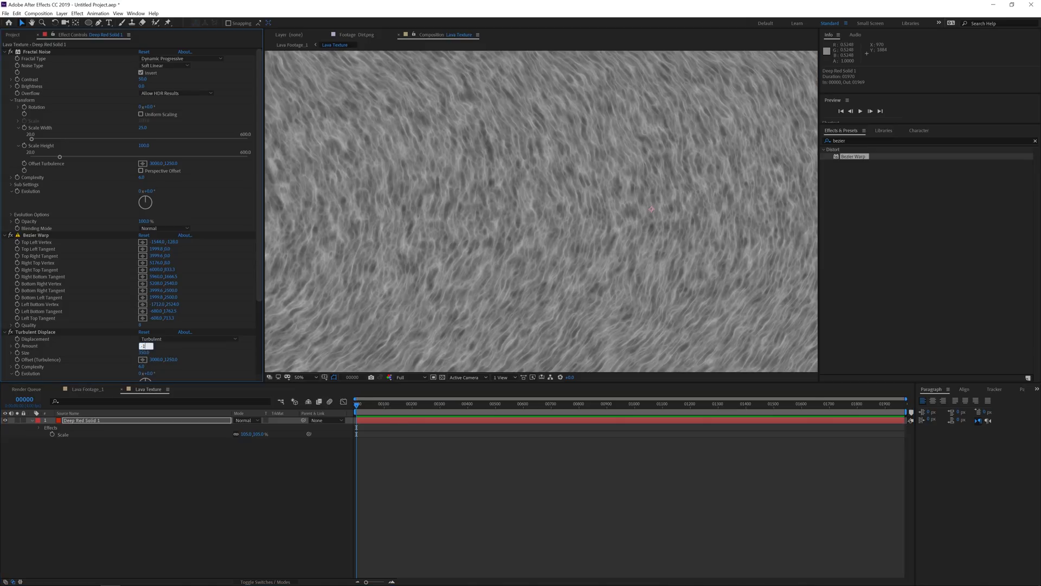
key(Return)
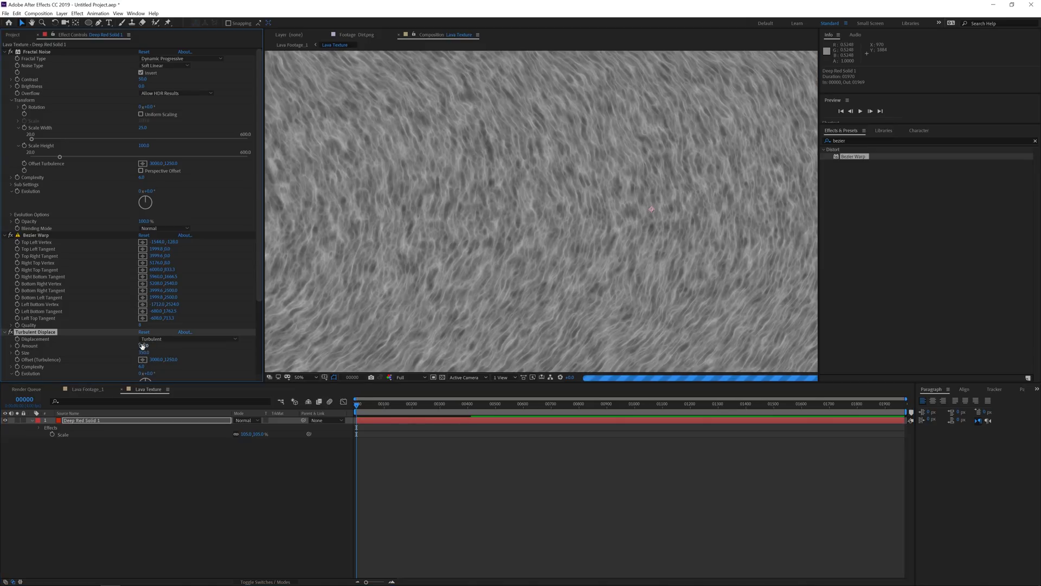
click(94, 391)
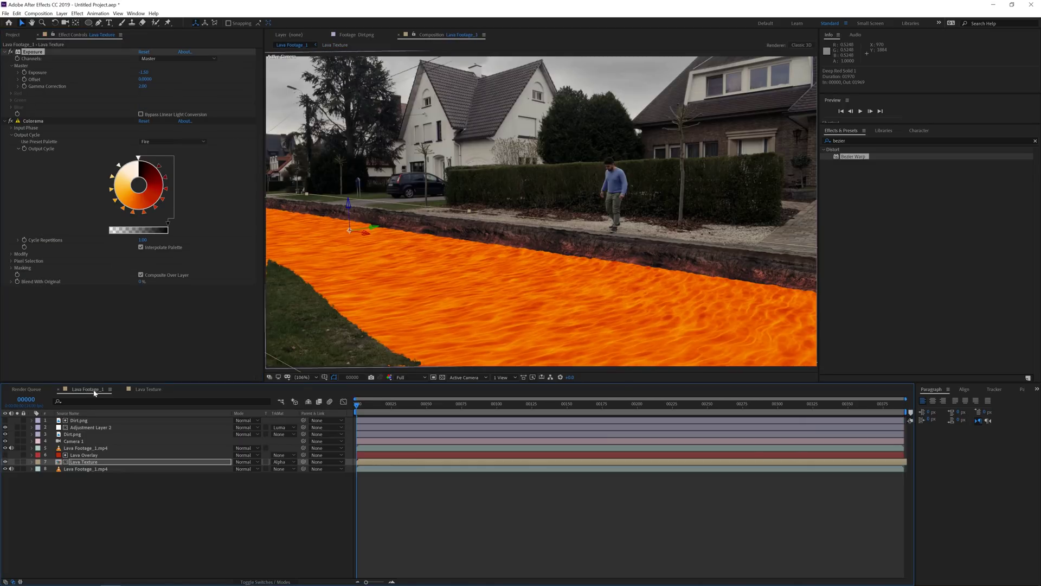
click(146, 389)
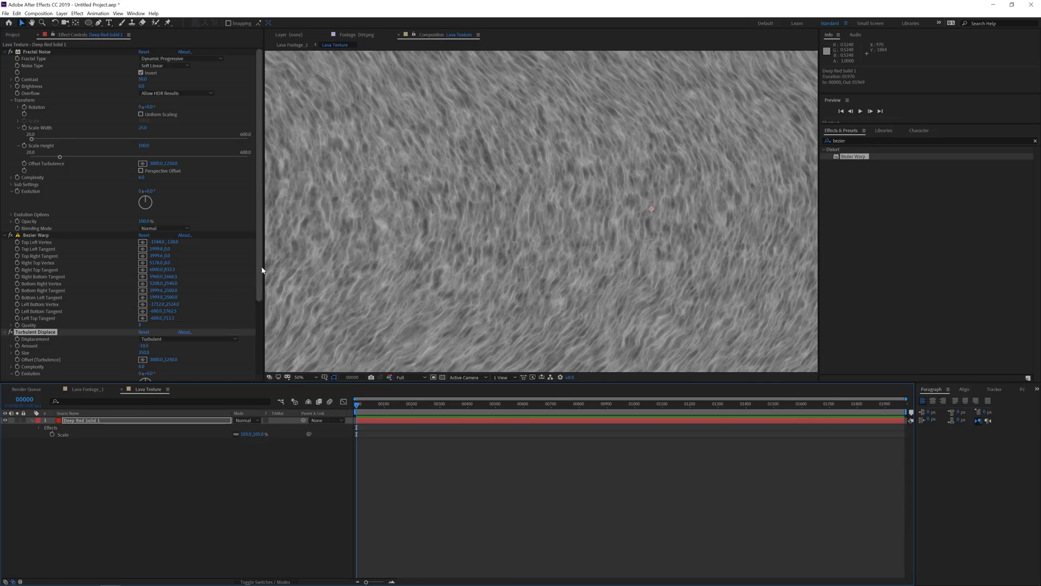
Try a Fractal Noise contrast of 75 and compare the lava on the road in Lava Footage_1.
click(137, 77)
click(140, 79)
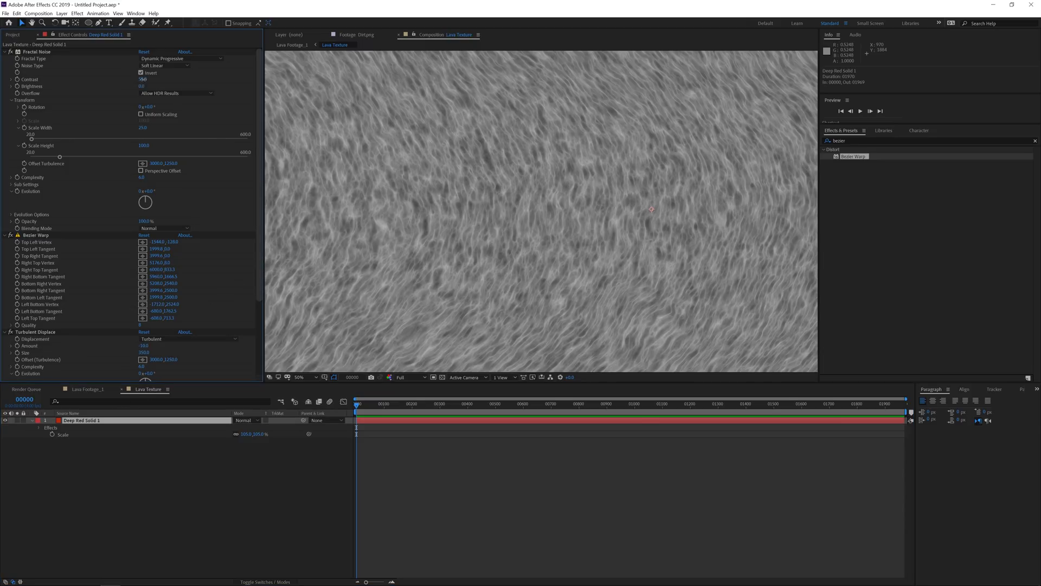
text(75)
key(Return)
click(97, 389)
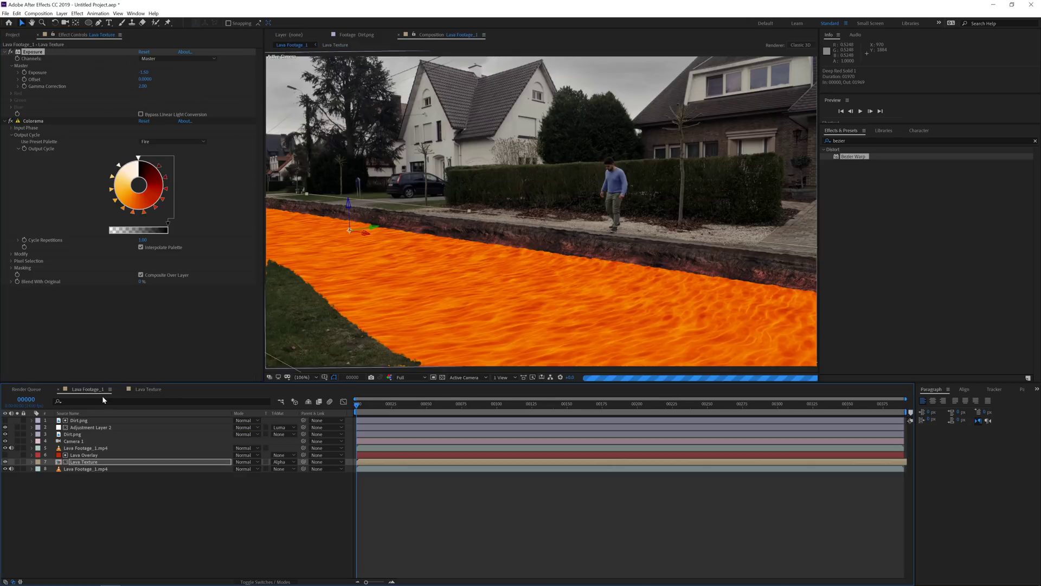
click(147, 389)
Set the Fractal Noise contrast to 100 and bring up the Lava Footage_1 composition.
click(143, 80)
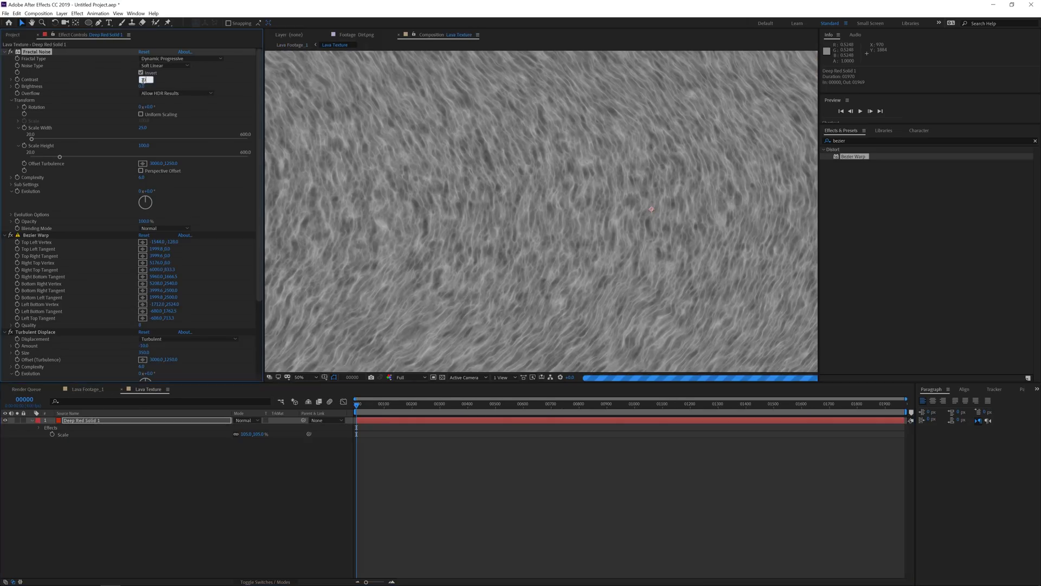
text(100)
key(Return)
click(89, 390)
click(89, 390)
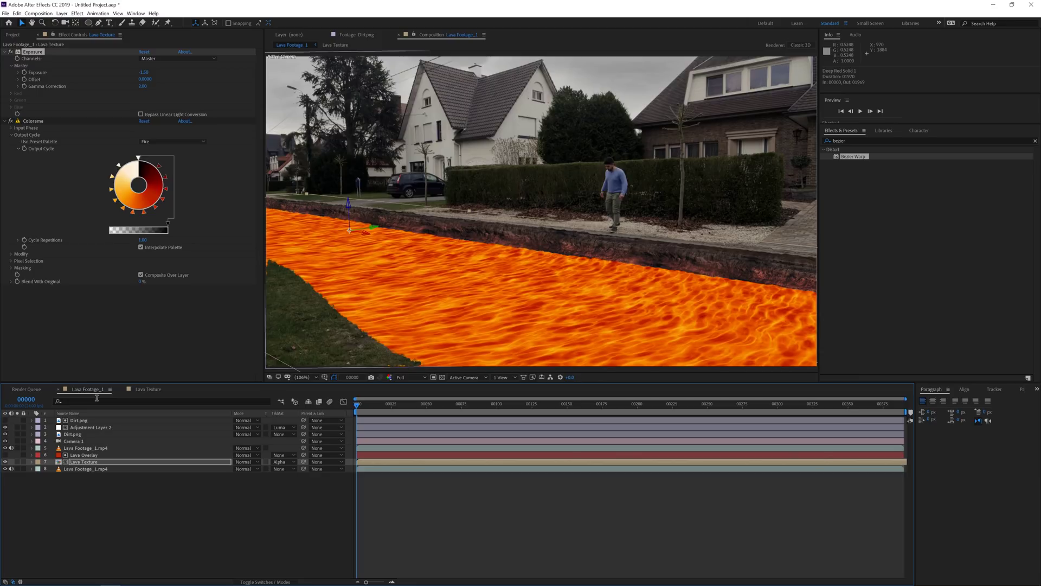
Set the exposure of the Lava Texture layer's Exposure effect to -1.
click(145, 72)
text(-1)
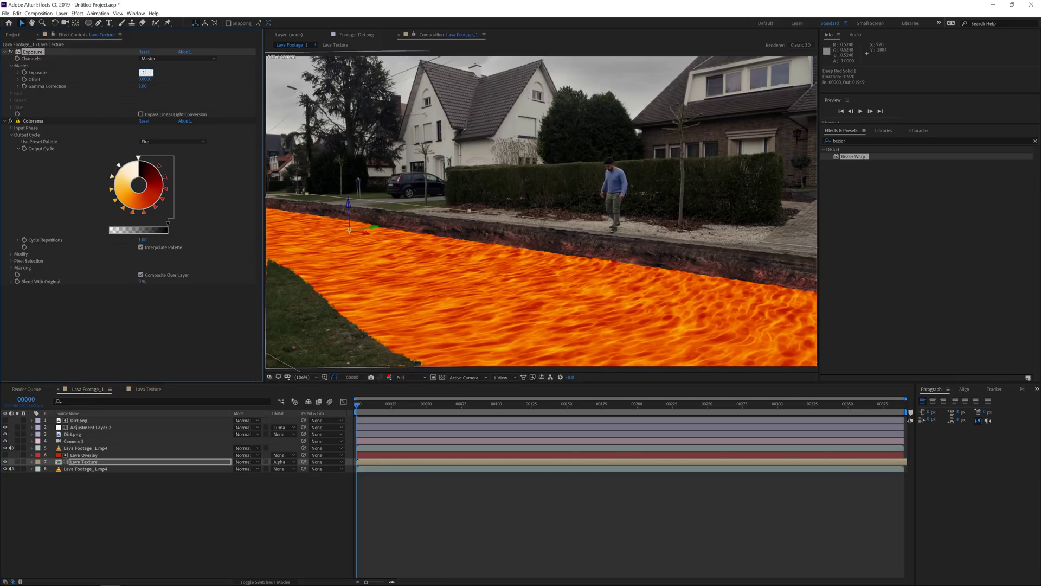
key(Return)
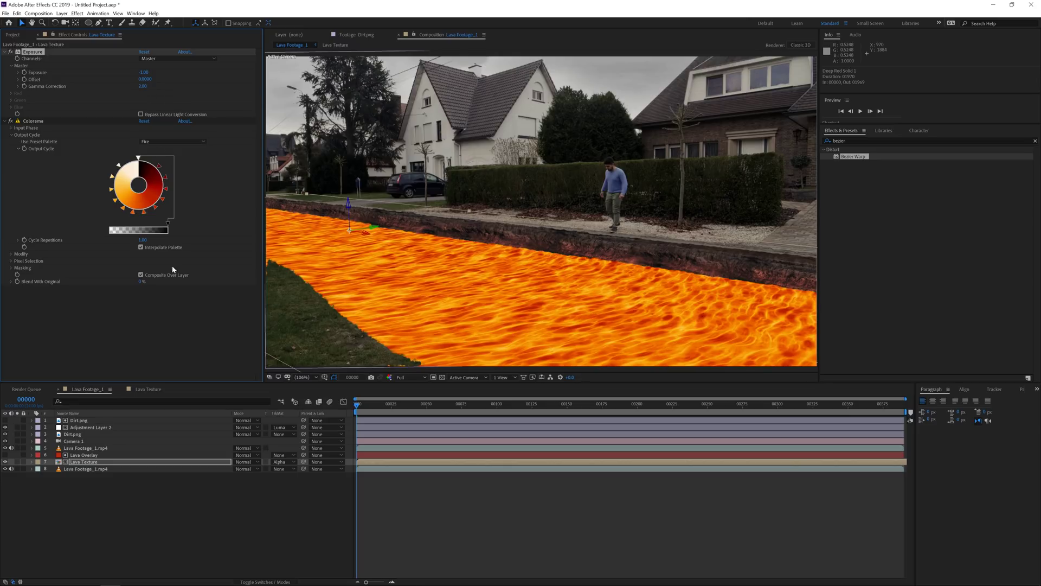
Duplicate Deep Red Solid 1 in the Lava Texture composition and set the copy's Fractal Noise scale height to 50.
click(147, 393)
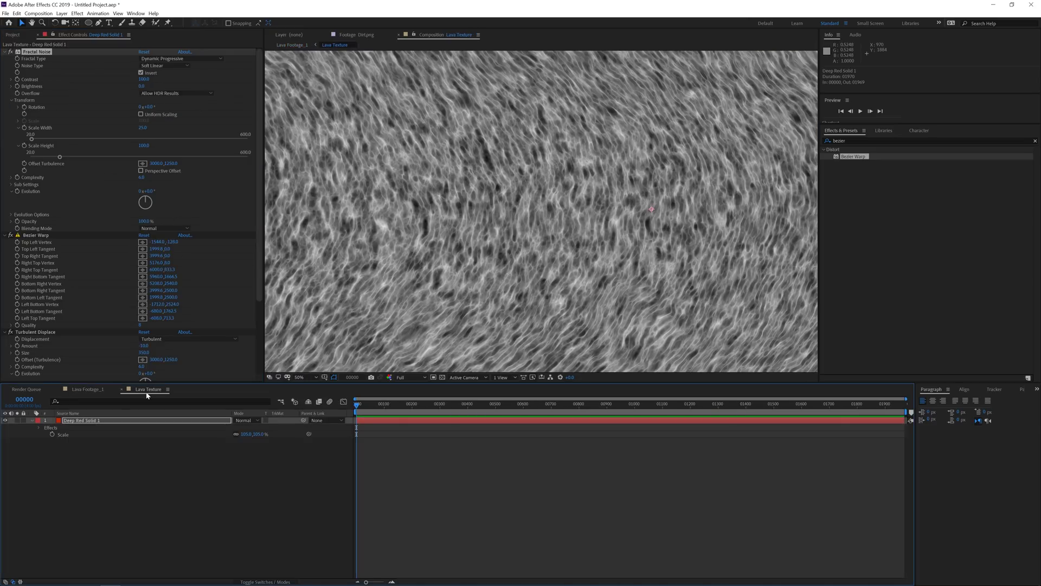
click(93, 421)
key(ctrl+d)
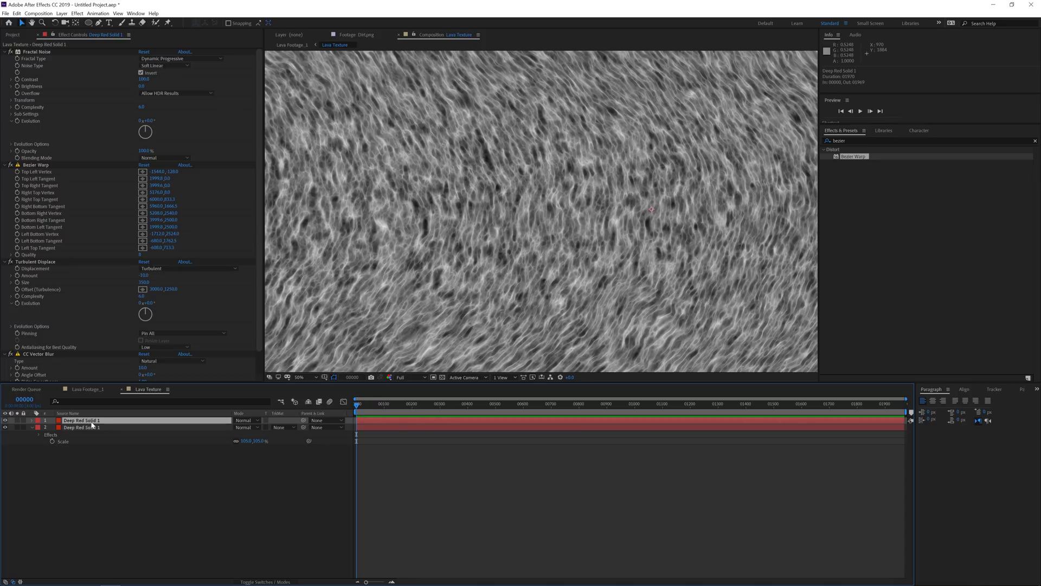
click(11, 101)
click(144, 134)
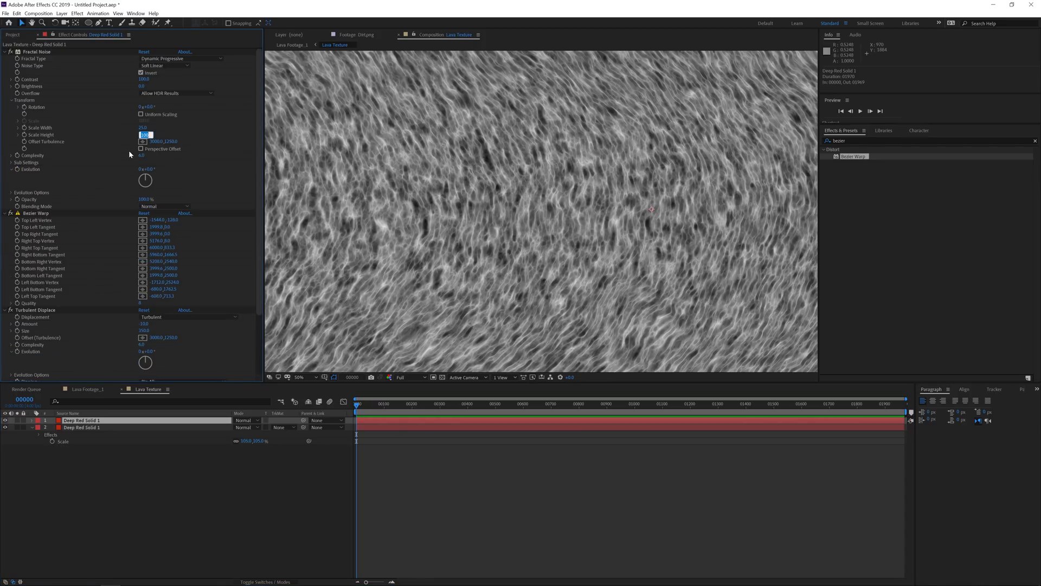
text(50)
key(Return)
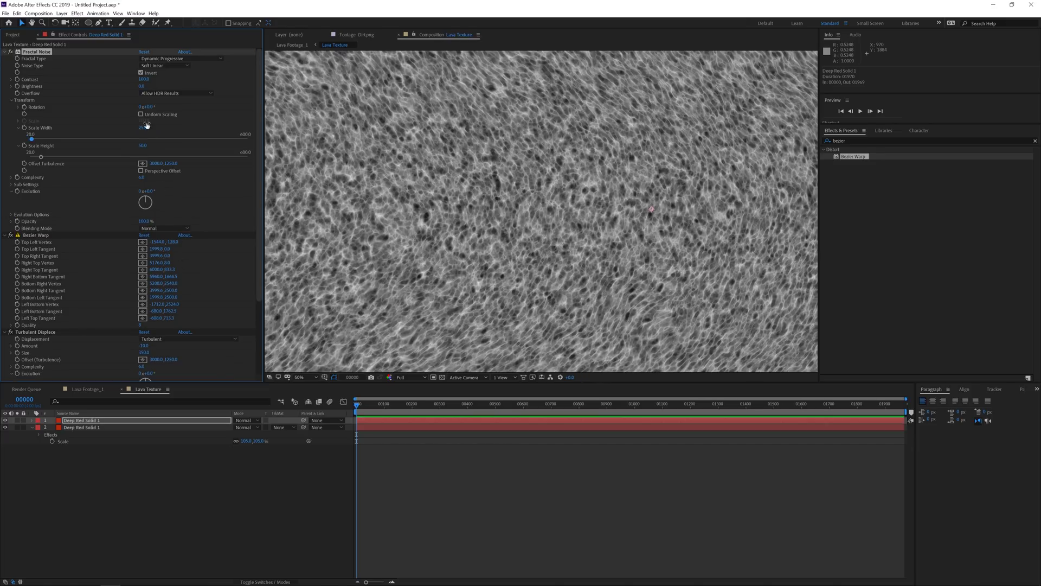
Set both the scale width and scale height of the duplicate's Fractal Noise to 5.
click(145, 129)
text(5)
click(143, 144)
text(5)
key(Return)
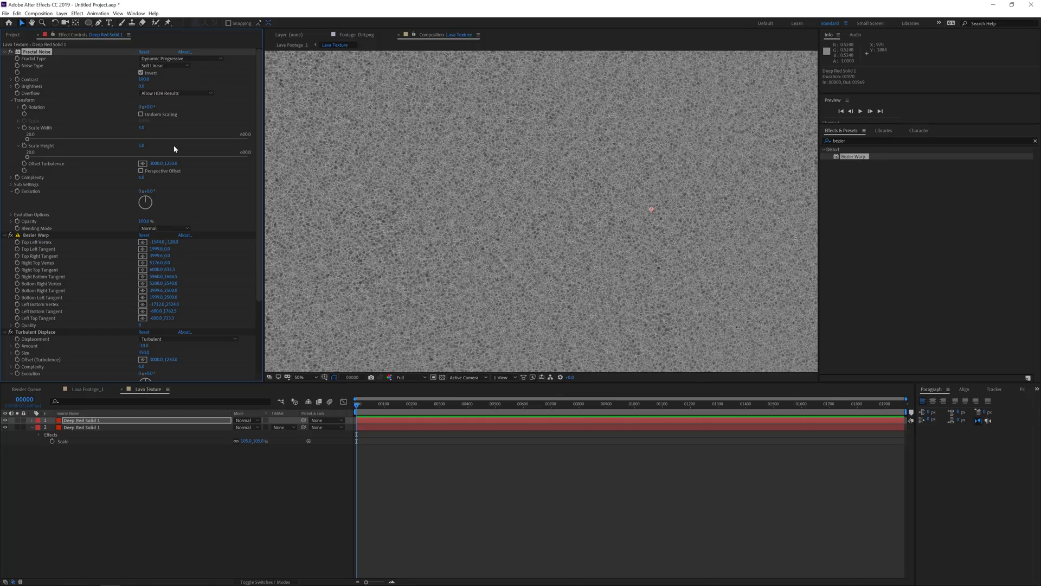
Try the Multiply and Add blending modes on the duplicated solid, and settle on Screen.
click(251, 422)
click(252, 122)
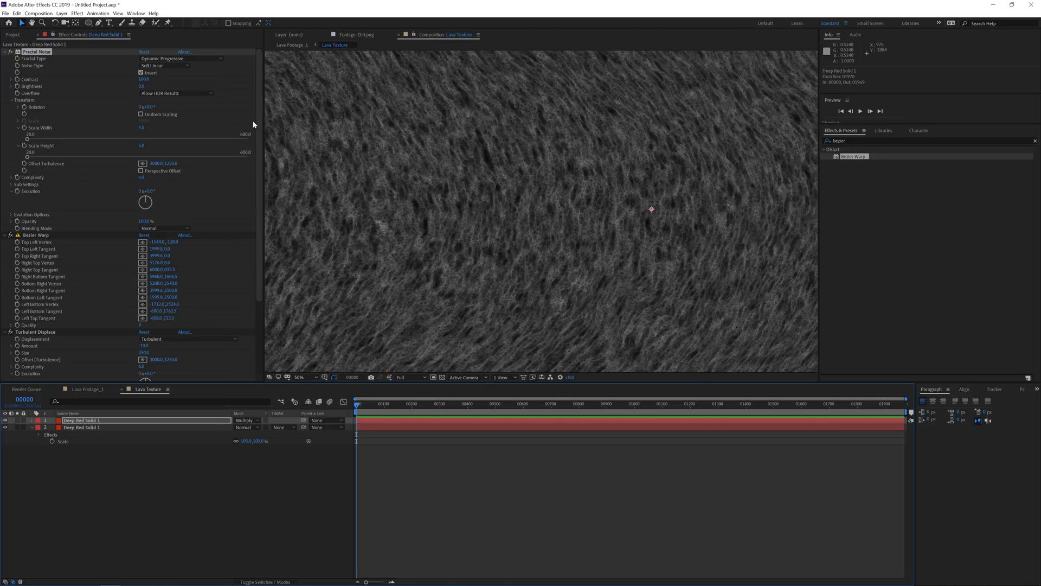
click(246, 420)
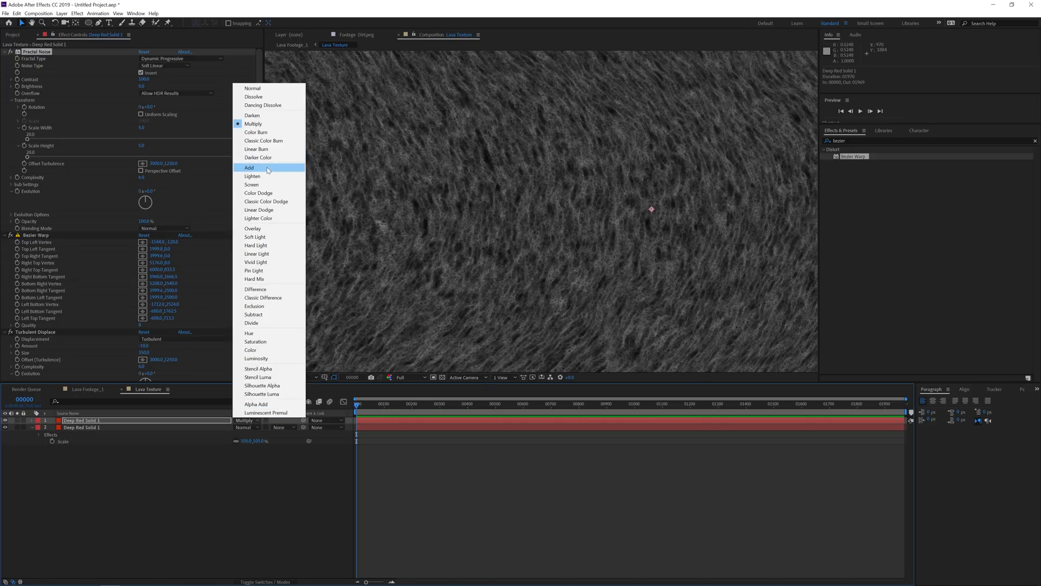
click(248, 165)
click(247, 420)
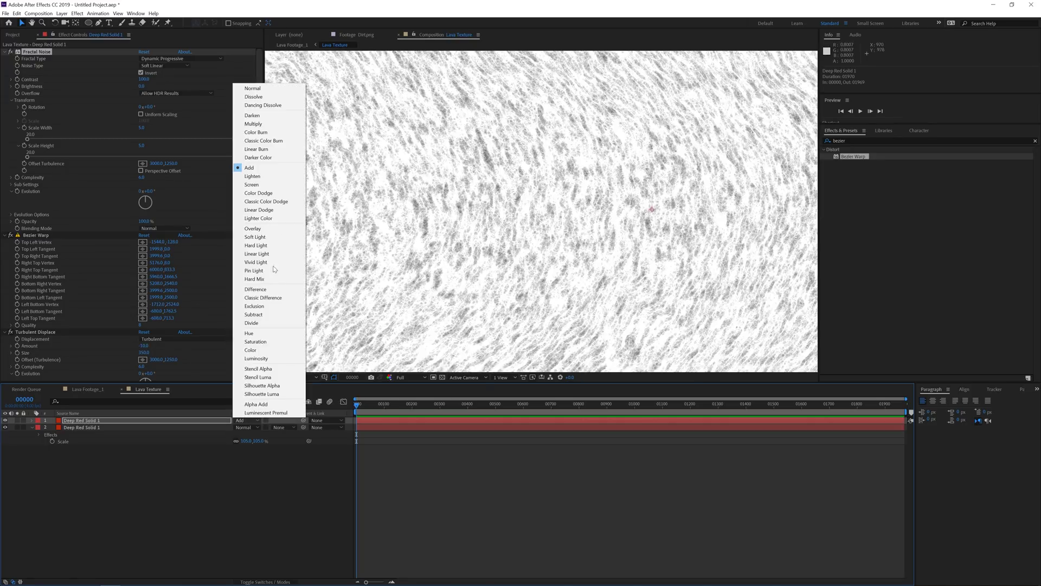
click(252, 183)
In Lava Footage_1, adjust the Lava Texture layer's exposure to 0.14 and lower its gamma correction for darker, more contrasted lava.
click(84, 390)
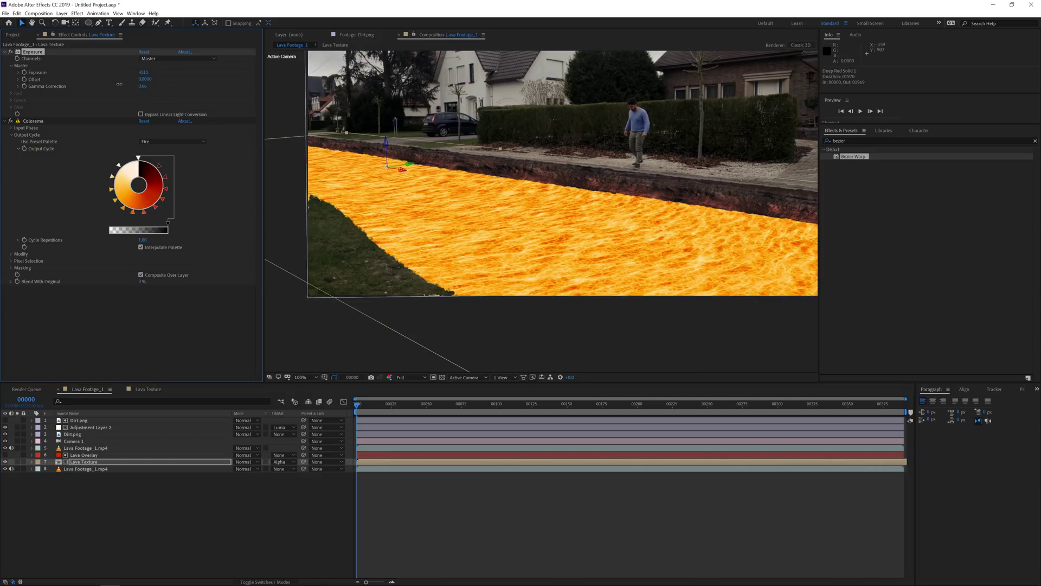
drag(119, 84, 157, 76)
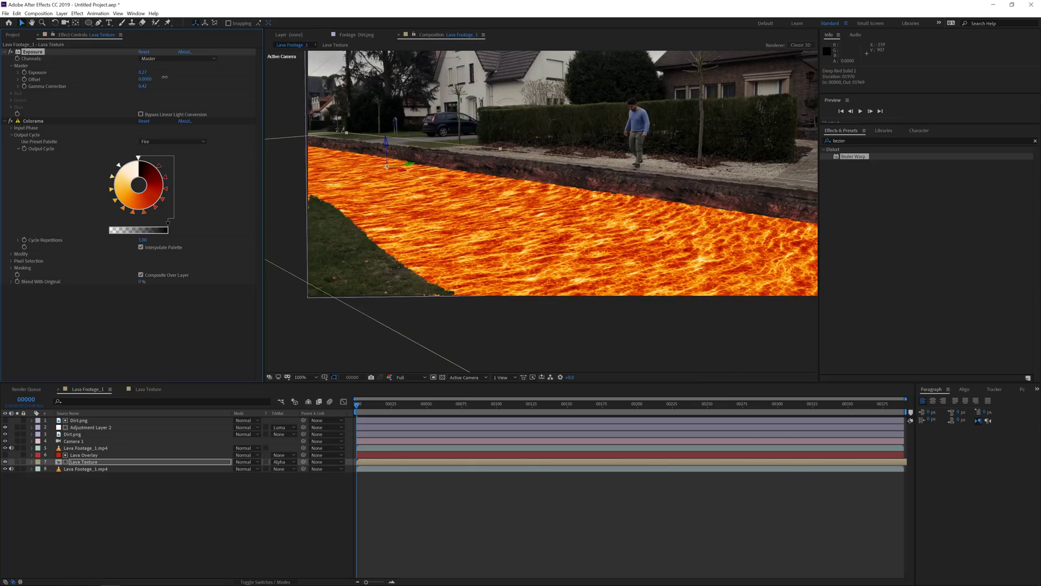
drag(165, 78, 160, 78)
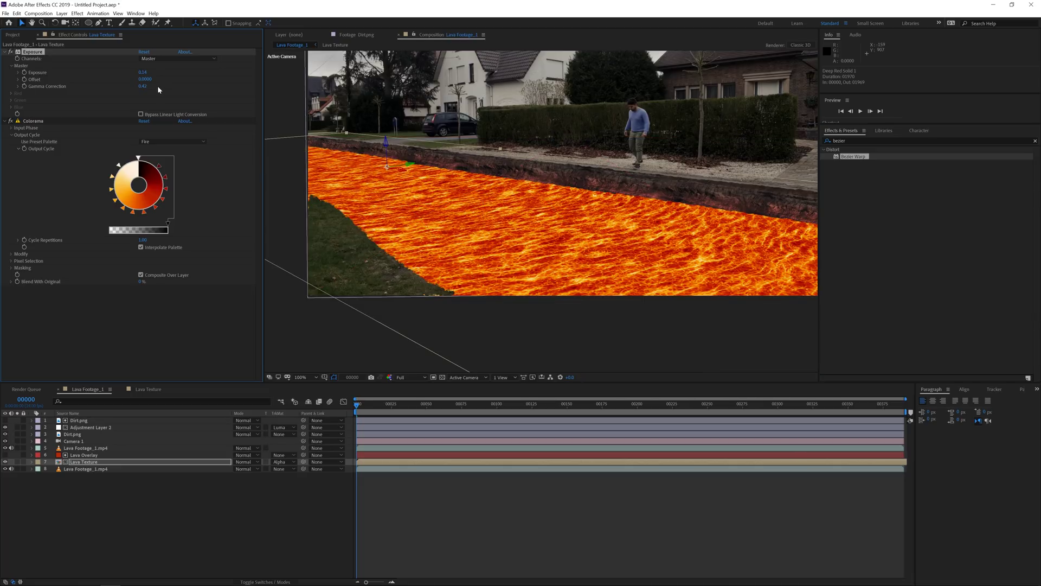
scroll(408, 296, up, 1)
scroll(408, 296, down, 1)
mouse_move(143, 86)
mouse_down()
mouse_move(127, 84)
mouse_move(176, 91)
mouse_move(147, 93)
mouse_up()
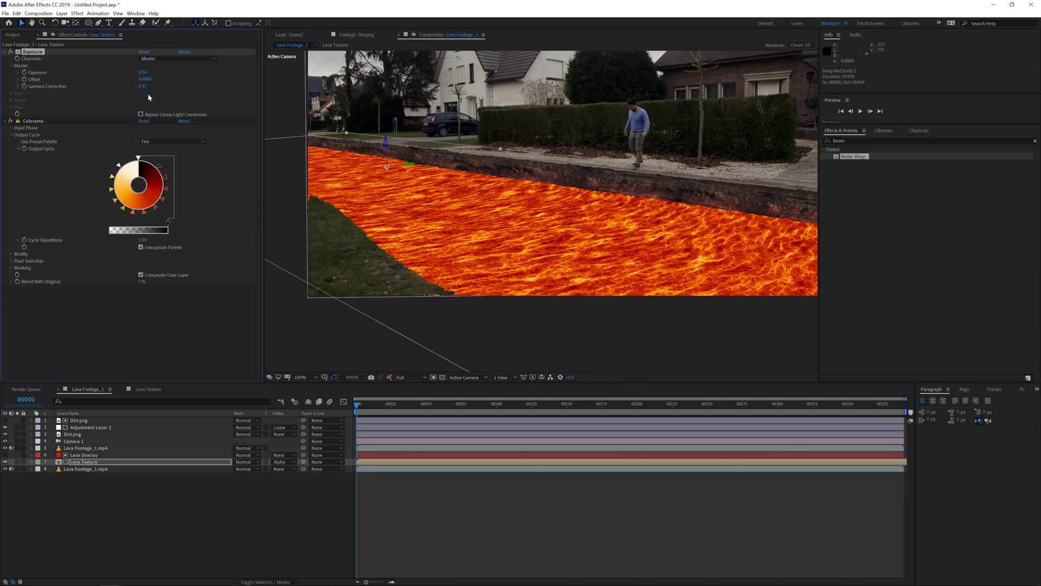
scroll(369, 255, up, 2)
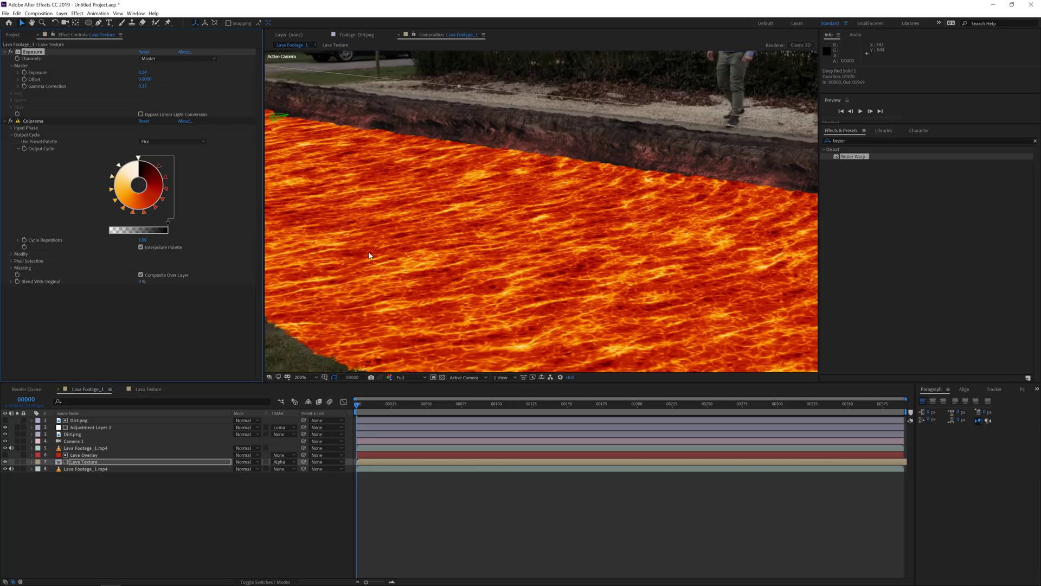
Add a new full-size deep red solid above the noise layers in the Lava Texture composition.
click(139, 388)
scroll(353, 329, down, 2)
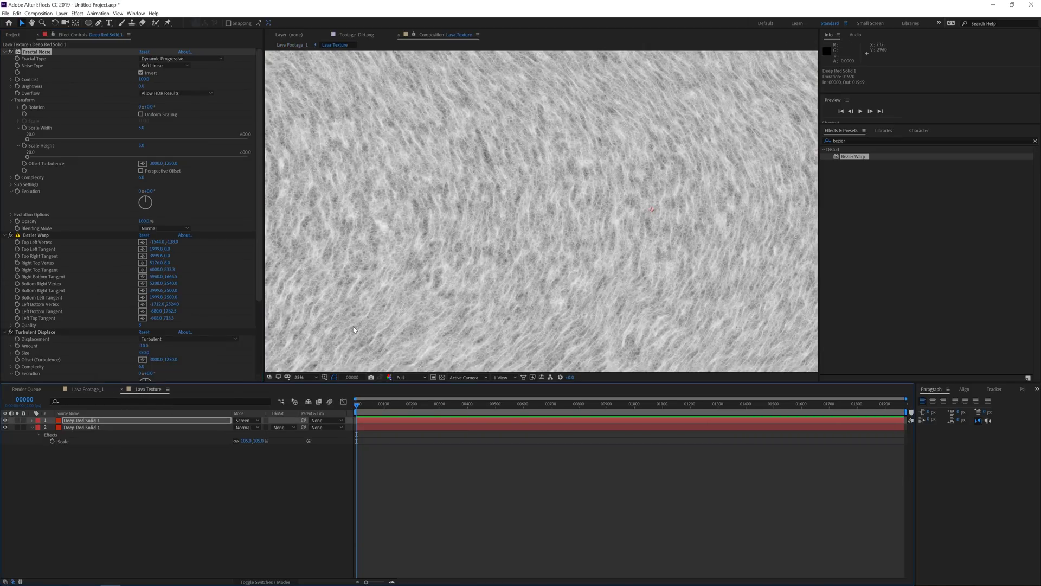
right_click(120, 490)
mouse_move(163, 493)
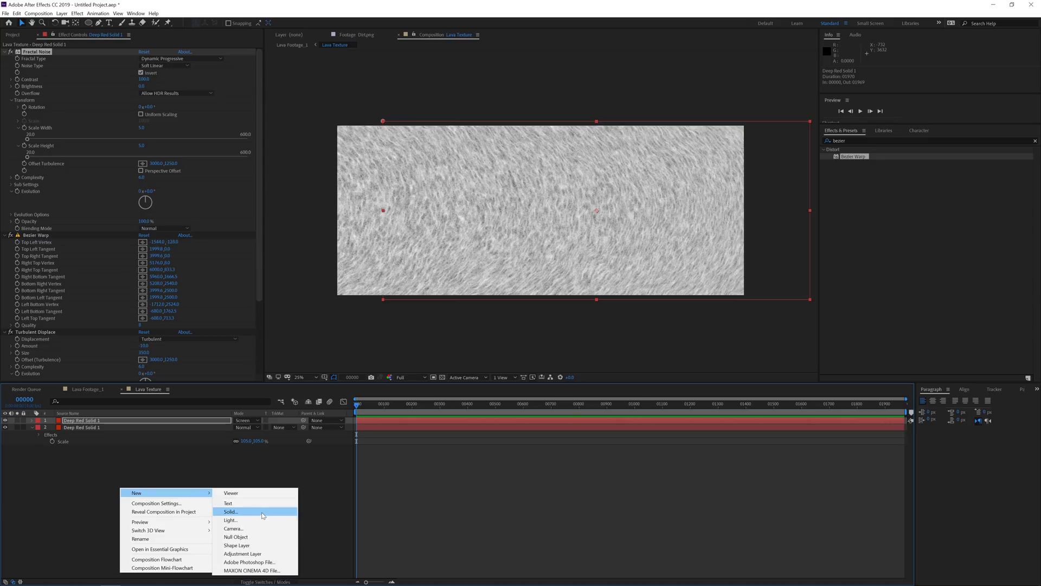
click(263, 513)
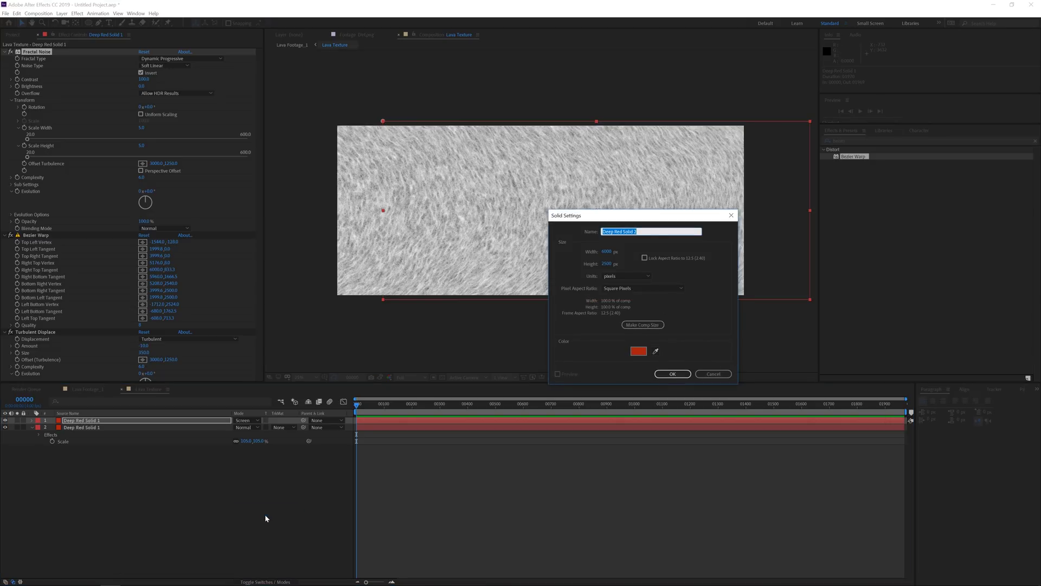
key(Return)
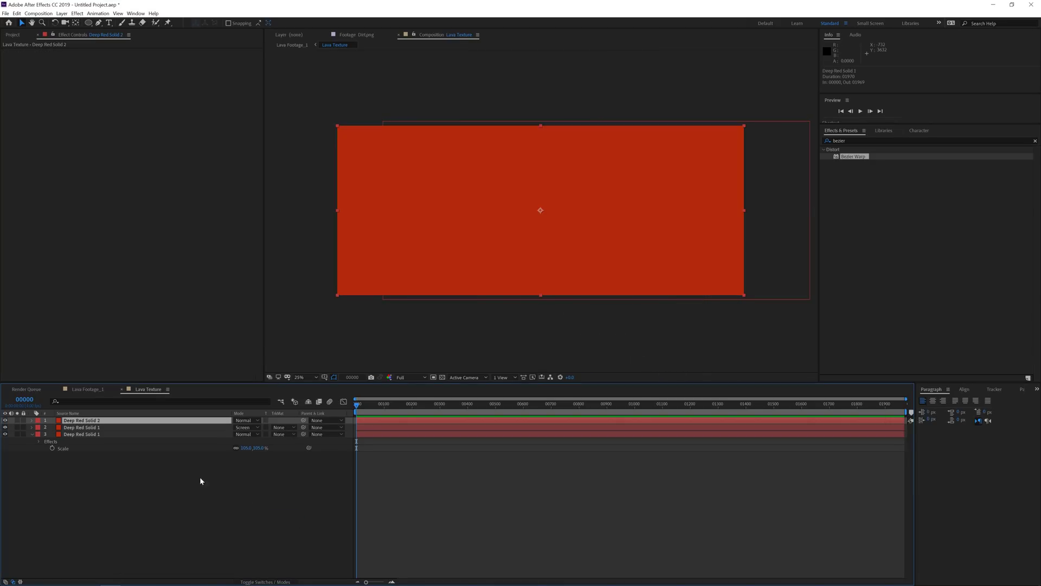
Apply an inverted Cell Pattern of the Pillow type to the new deep red solid and set its blending mode to Multiply.
key(ctrl+space)
text(cell)
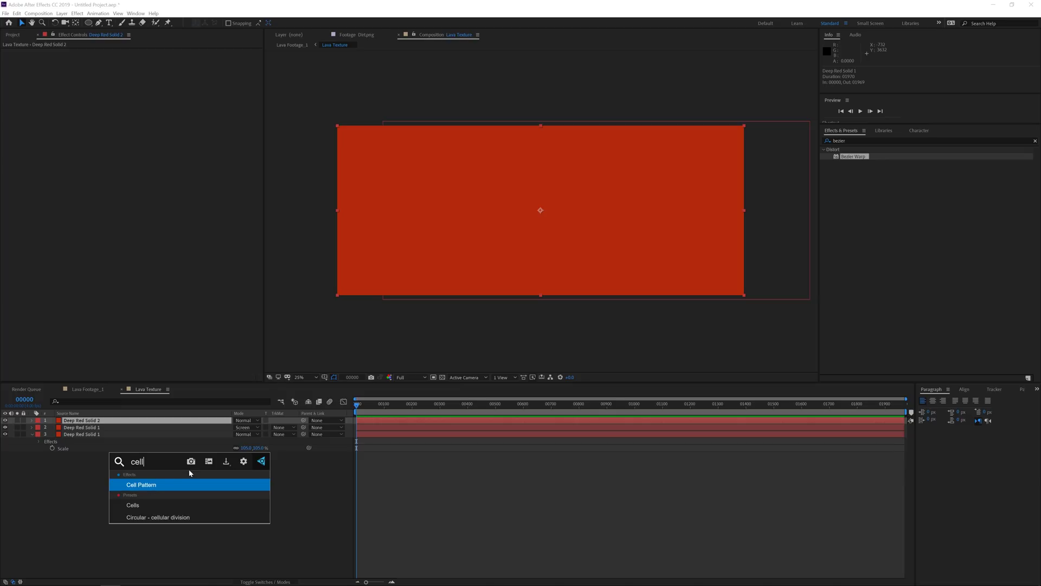
click(161, 484)
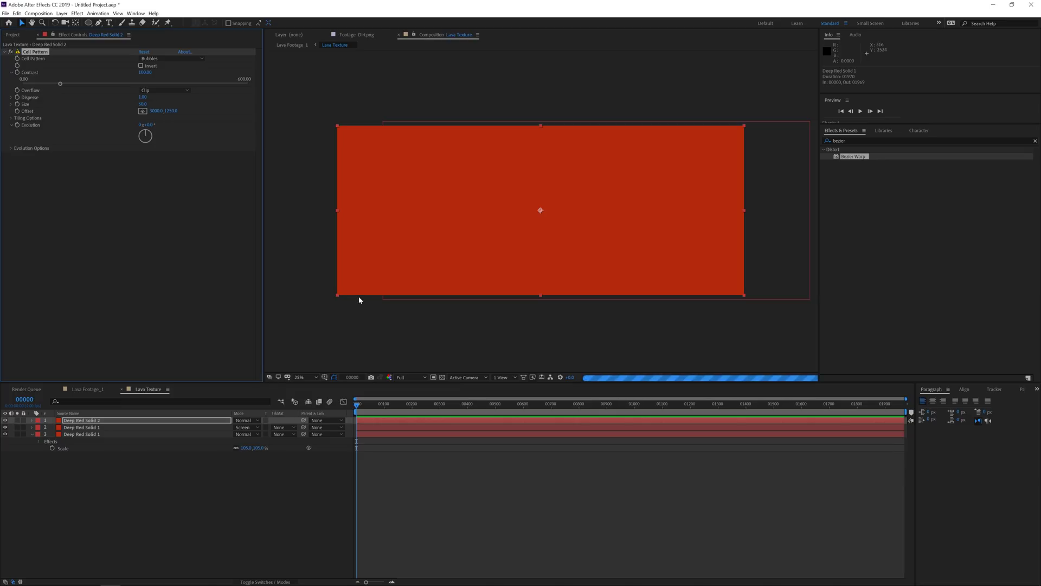
key(period)
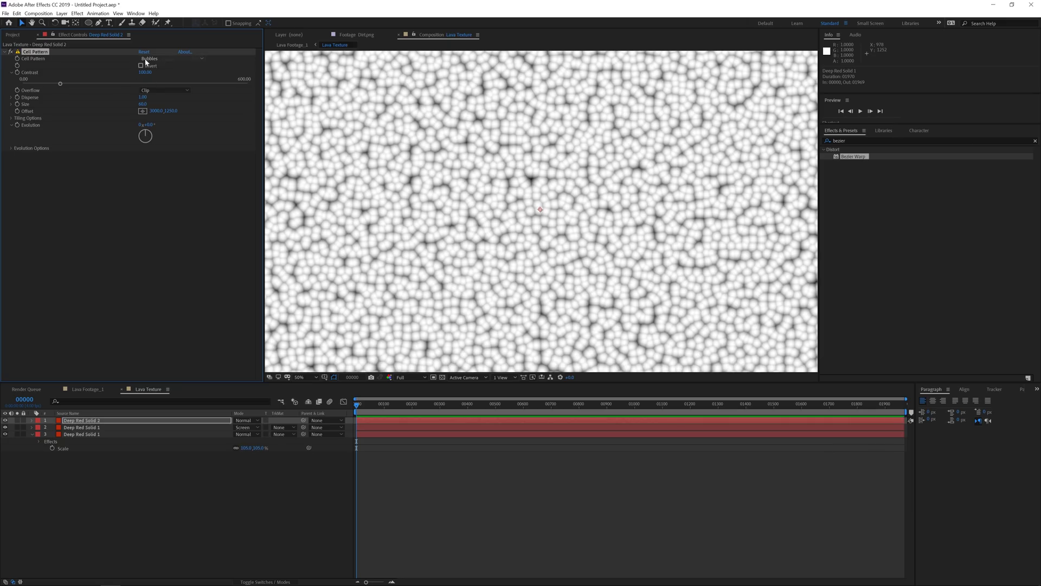
click(148, 59)
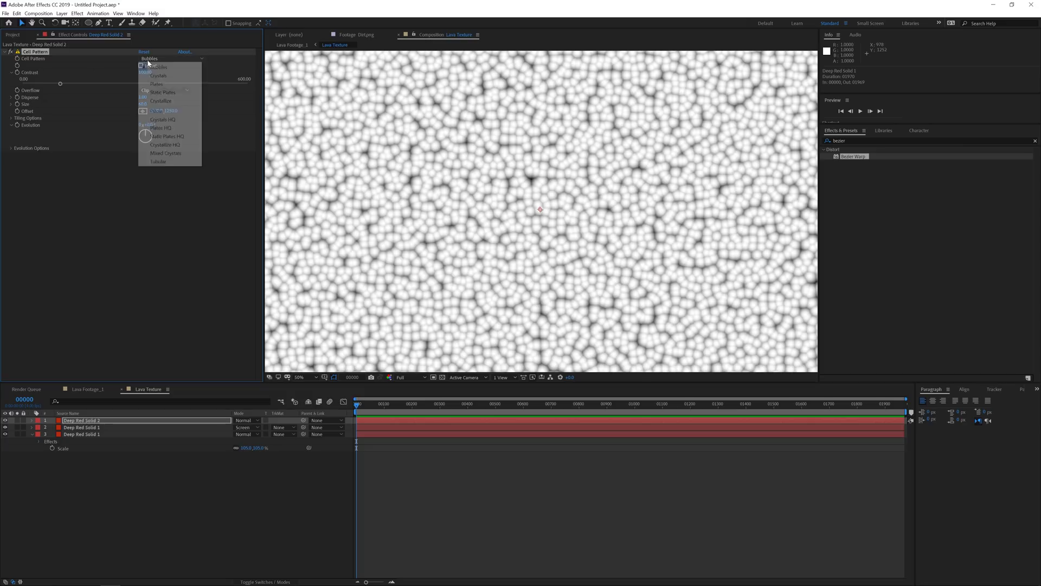
click(160, 111)
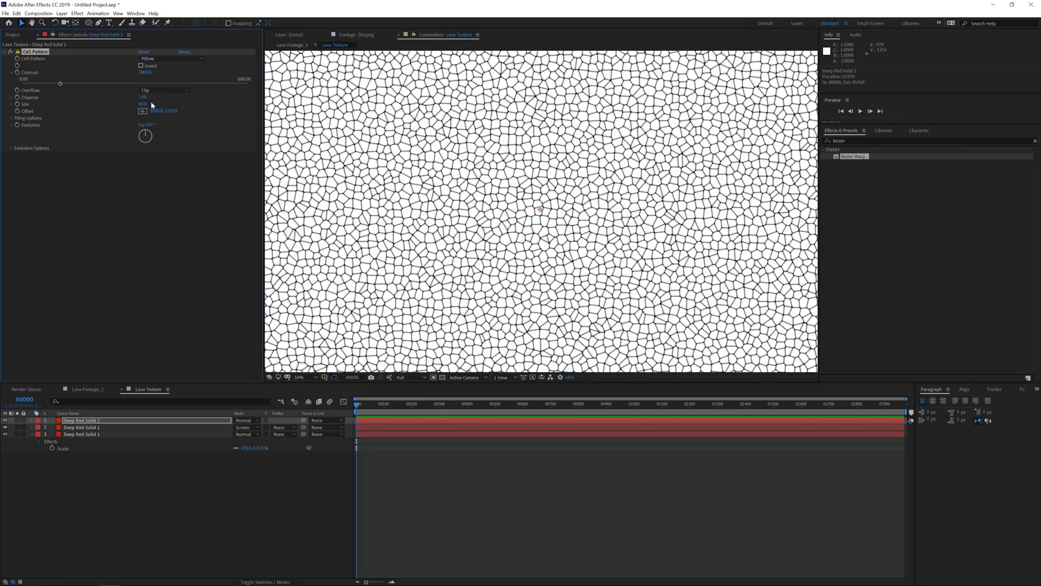
click(141, 66)
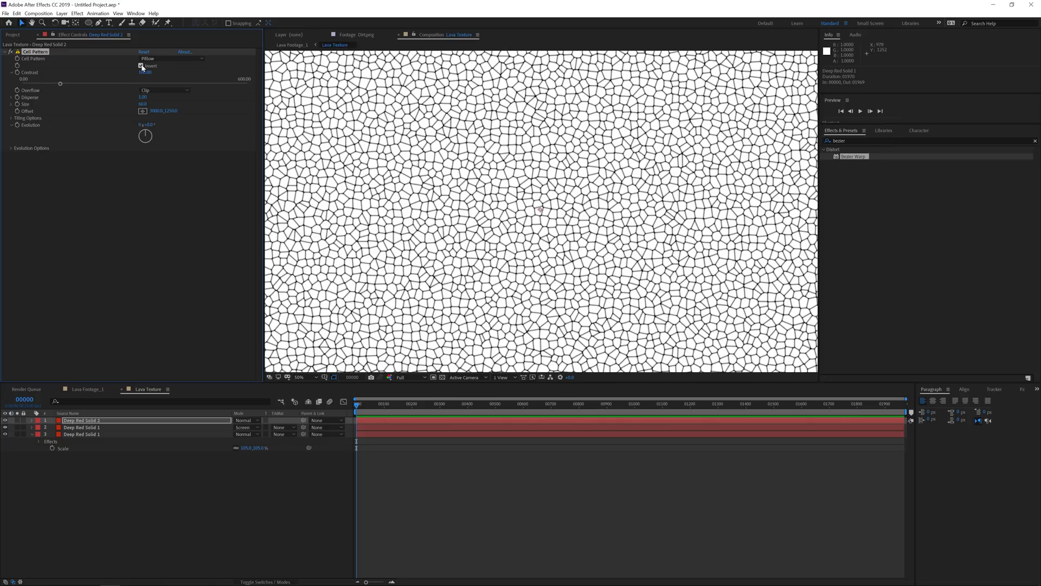
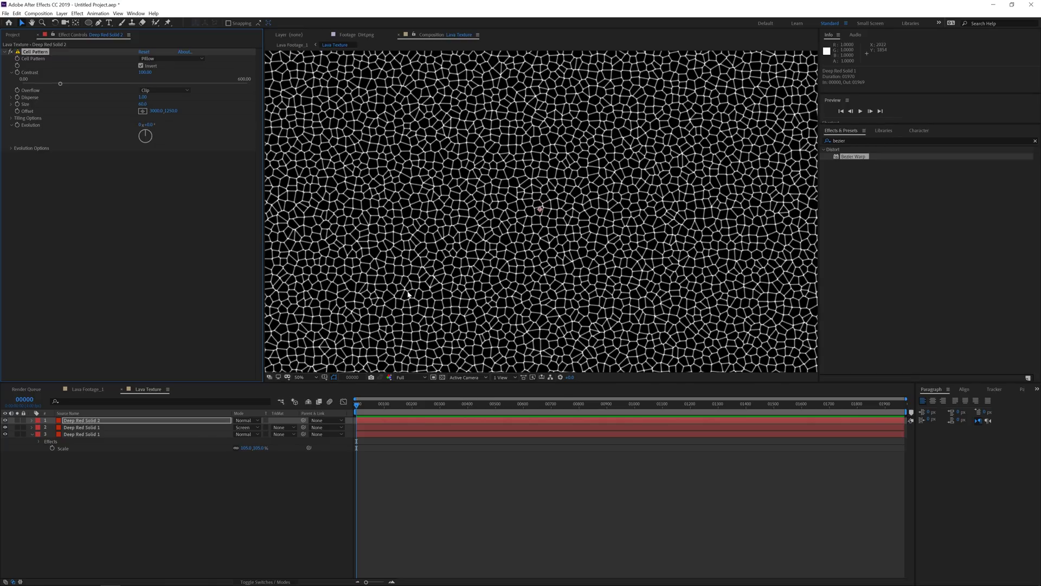
click(245, 421)
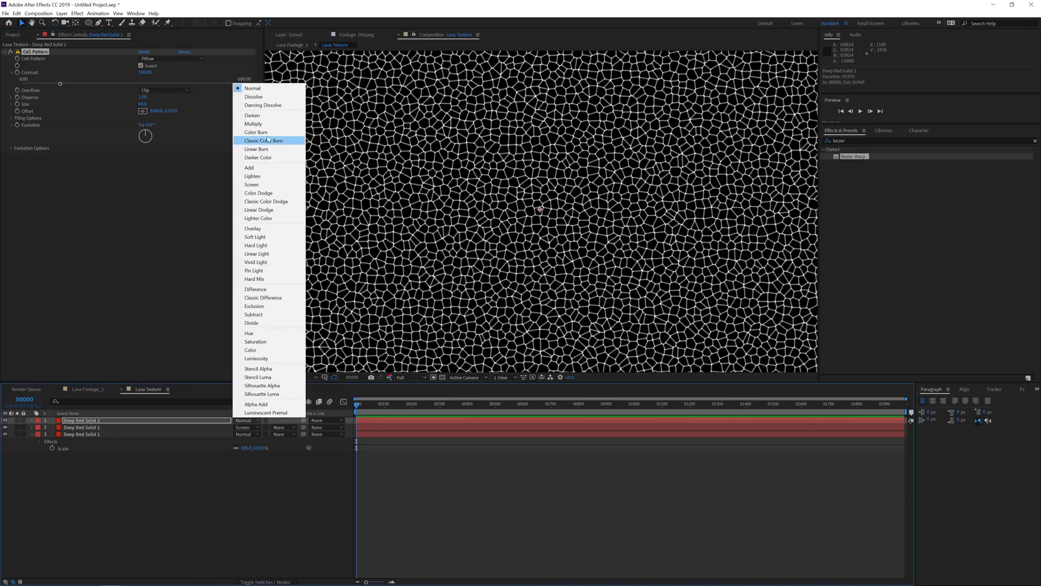
click(254, 124)
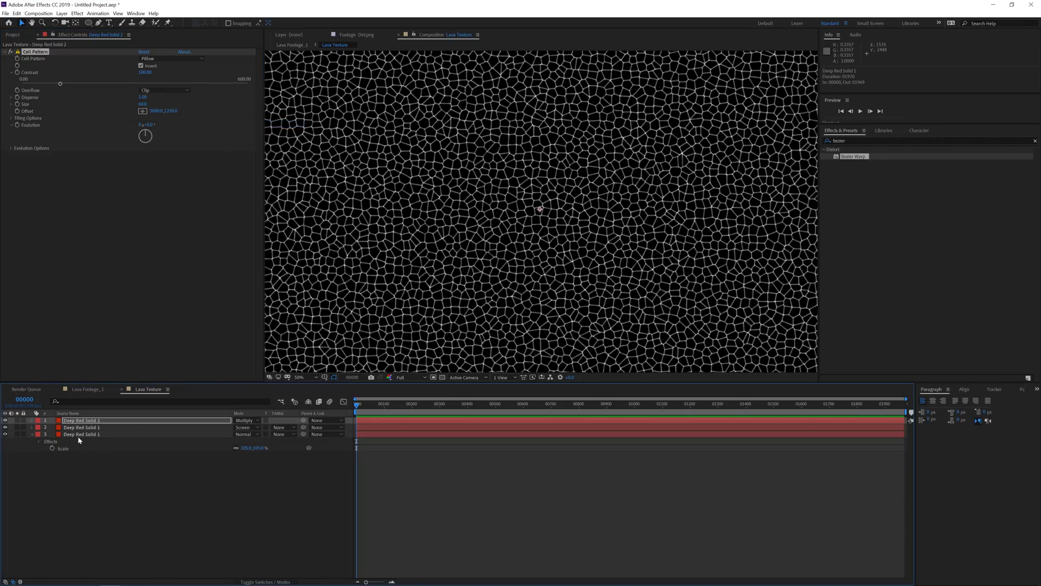
Try a Cell Pattern size of 50, settle on 100, and raise the pattern's contrast to about 289.
click(143, 104)
text(50)
key(Return)
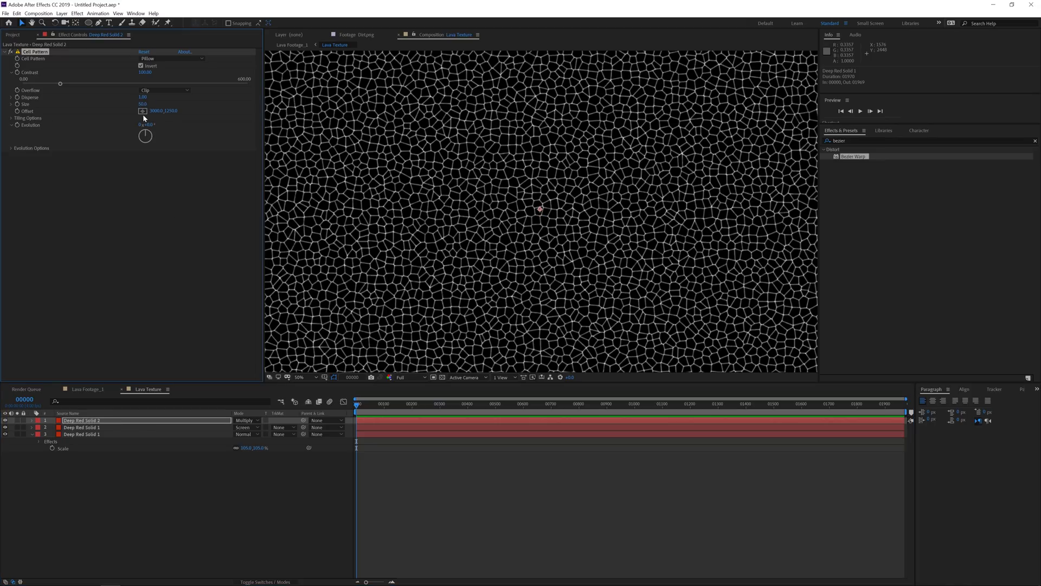
click(143, 104)
text(100)
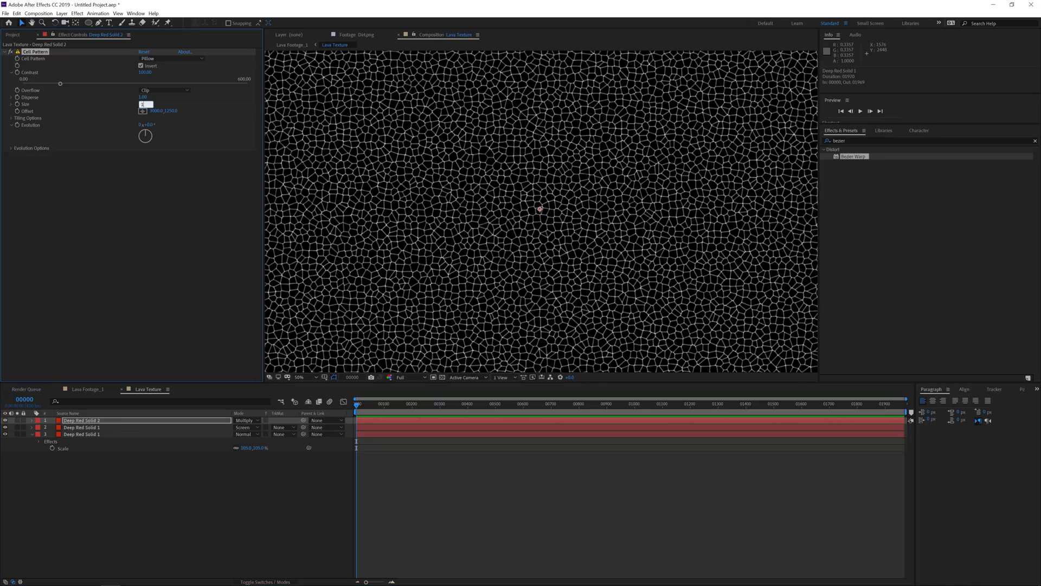
key(Return)
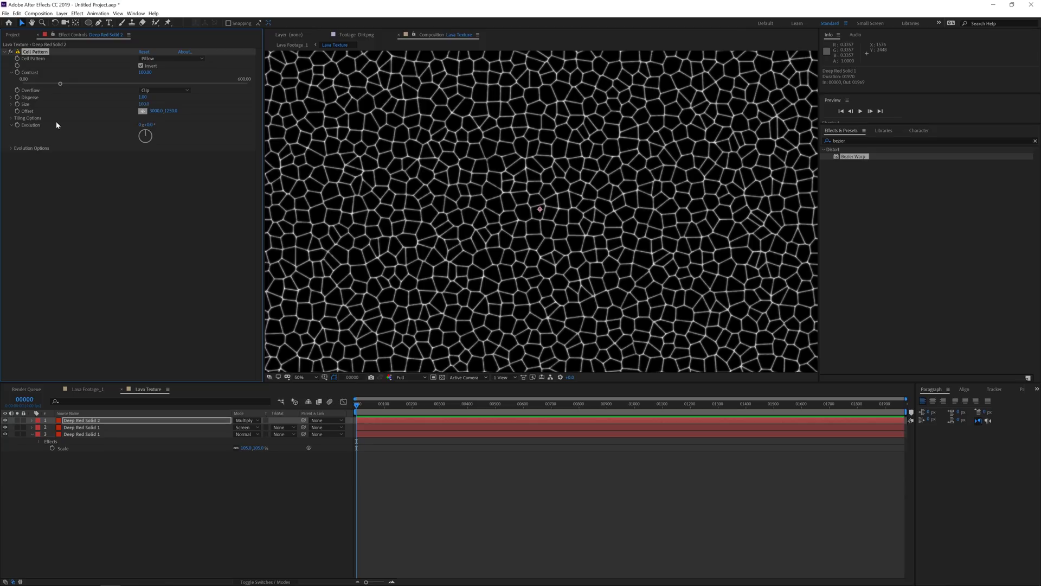
drag(115, 83, 131, 84)
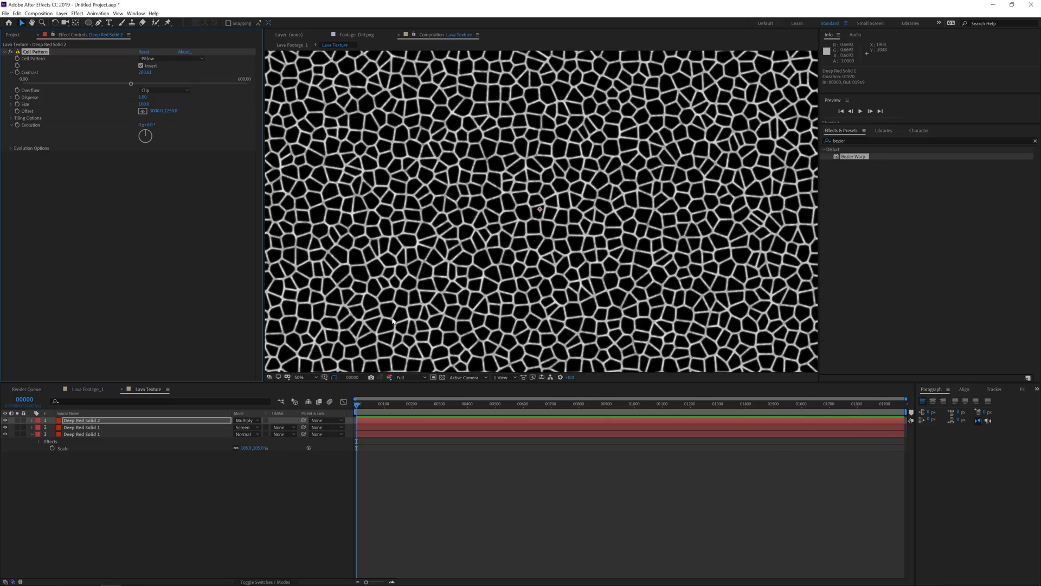
Add a Turbulent Displace effect to the cell pattern solid and set its complexity to 6.
click(77, 13)
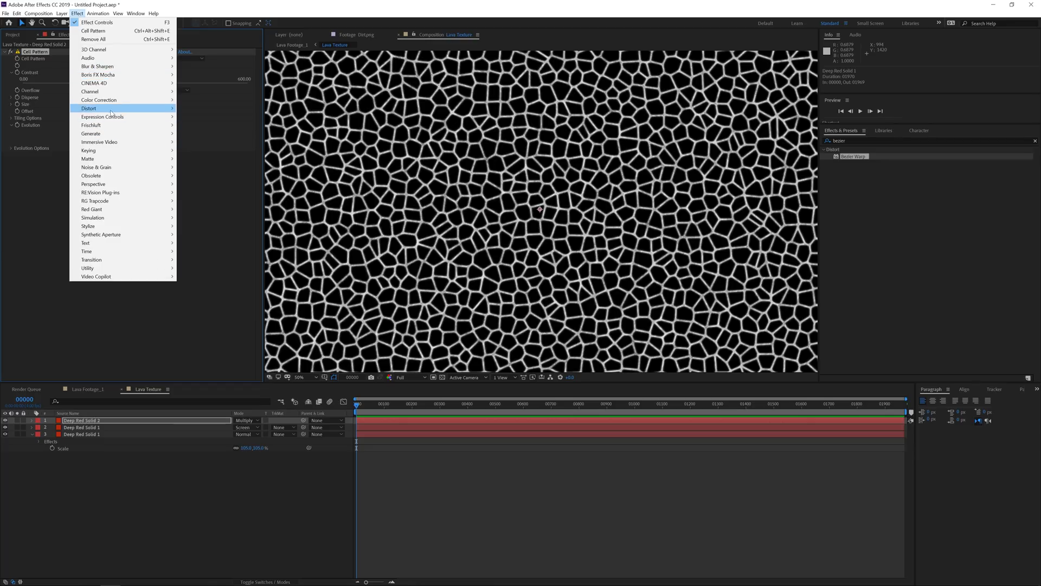
mouse_move(110, 112)
click(203, 368)
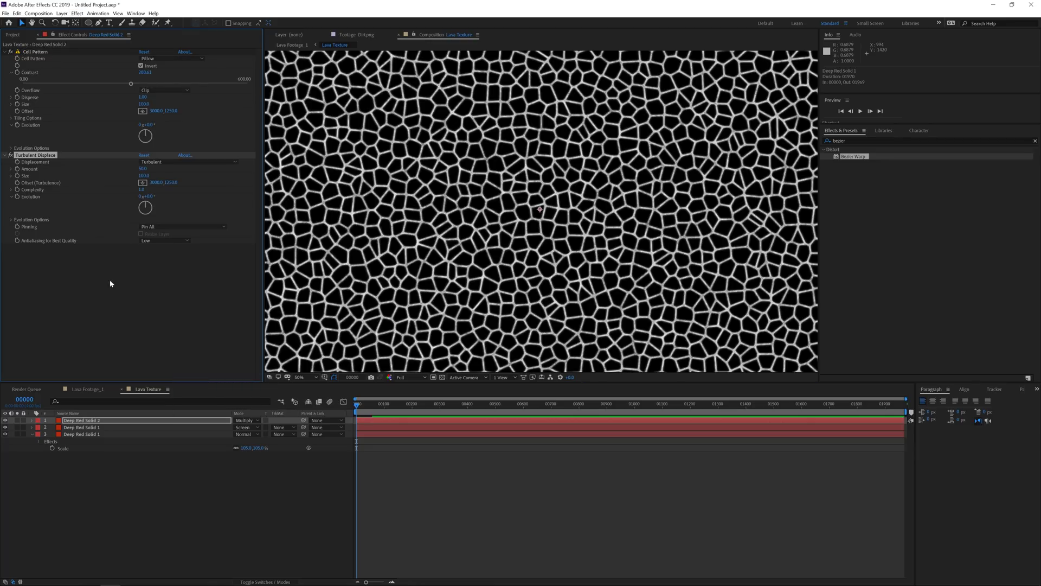
click(141, 189)
text(6)
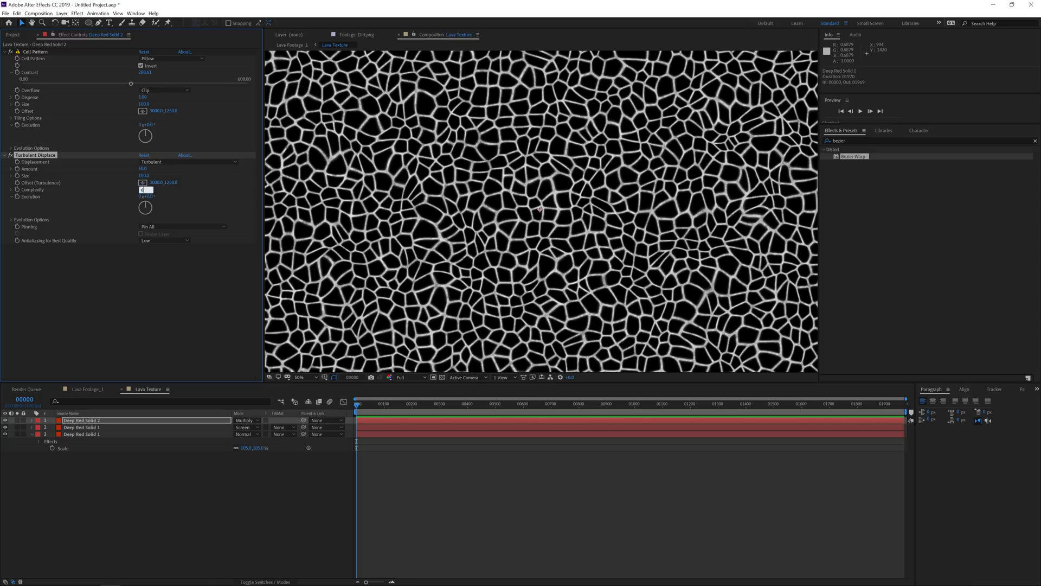
key(Return)
Try a Turbulent Displace size of 25 with amounts of 10 and 25.
click(143, 176)
text(2)
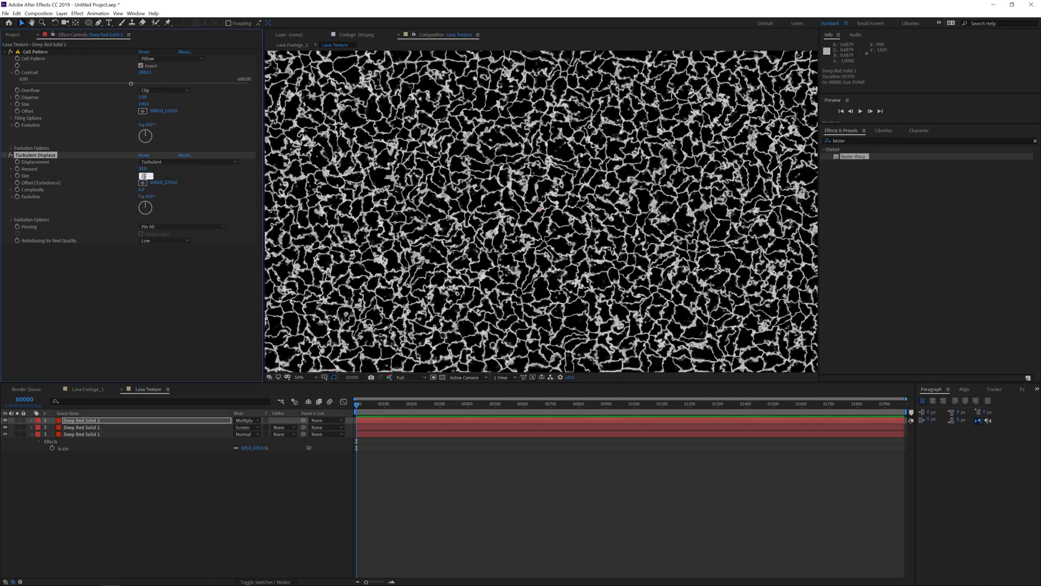
text(5)
key(Return)
click(142, 169)
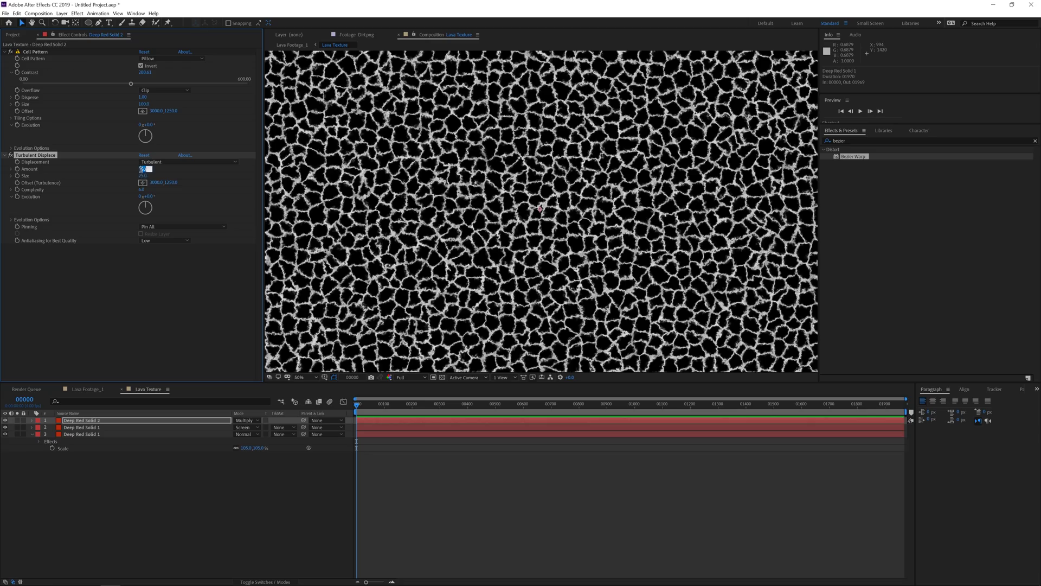
text(10)
key(Return)
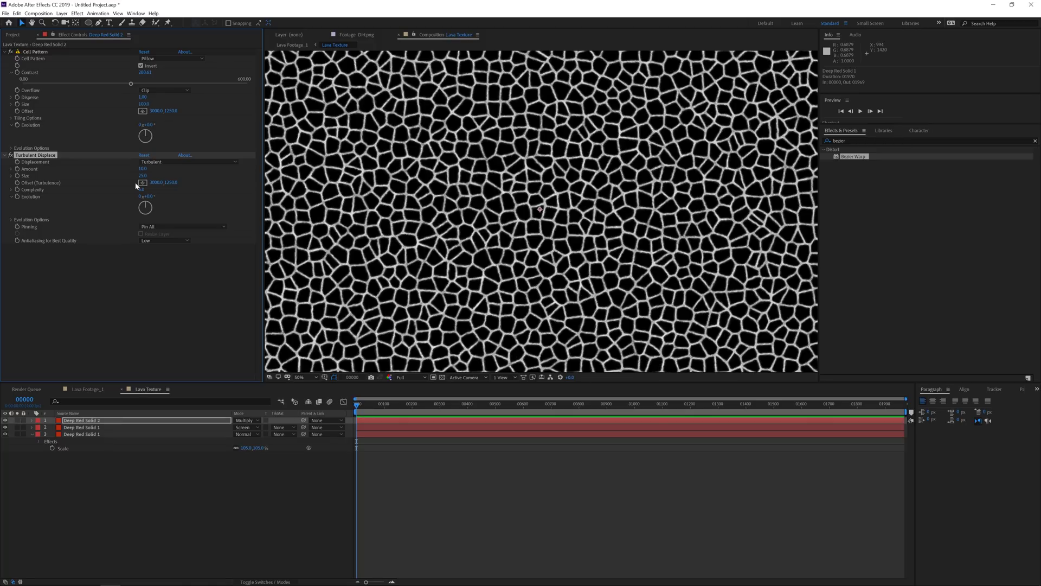
click(142, 168)
text(25)
key(Return)
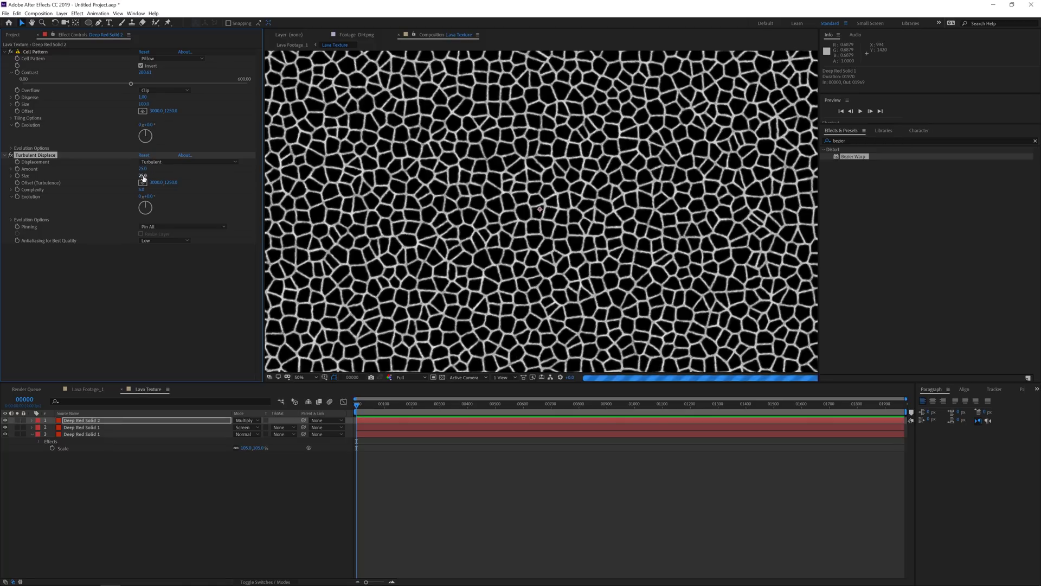
right_click(143, 176)
click(111, 180)
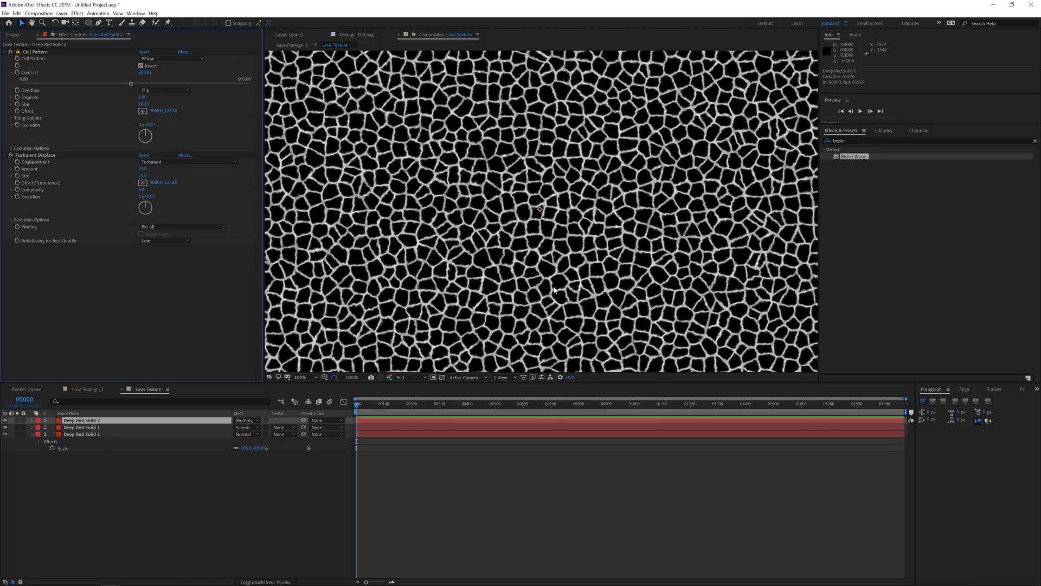
Refine the Turbulent Displace with a complexity of 3, a size of 10 and a higher amount for rougher cell edges.
key(period)
key(period)
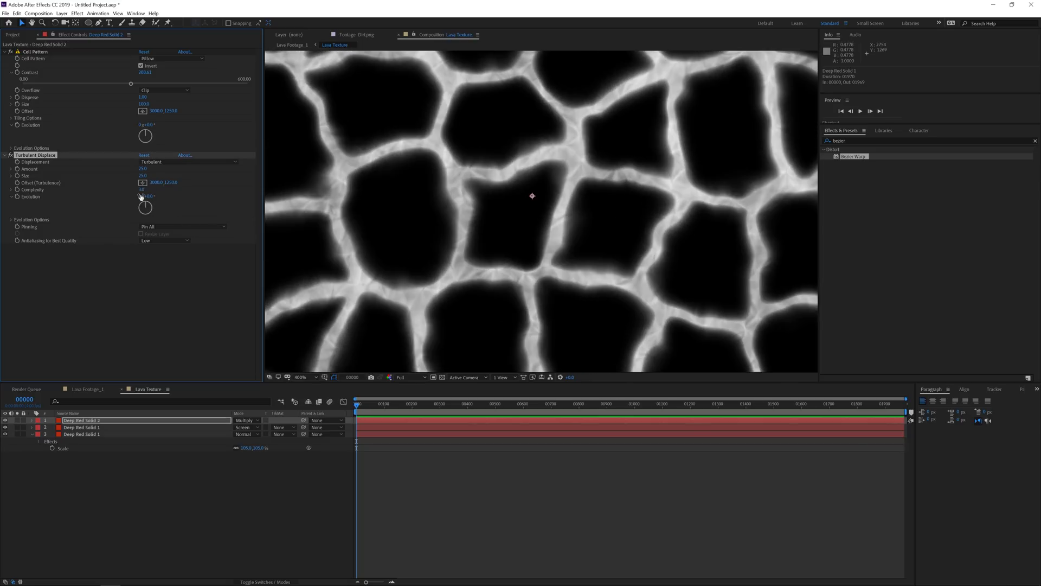
click(143, 175)
text(10)
key(Return)
click(143, 170)
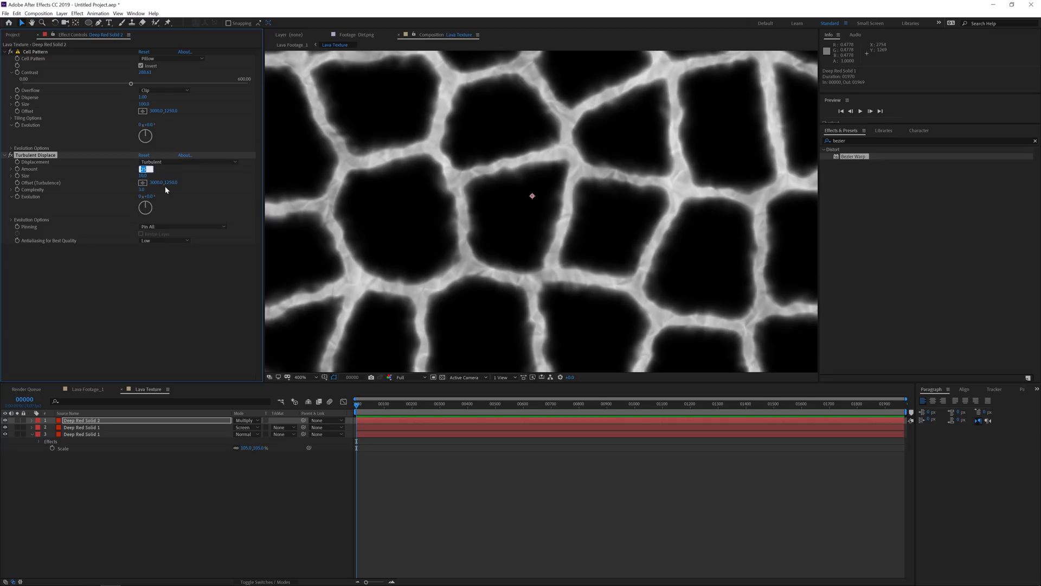
key(Return)
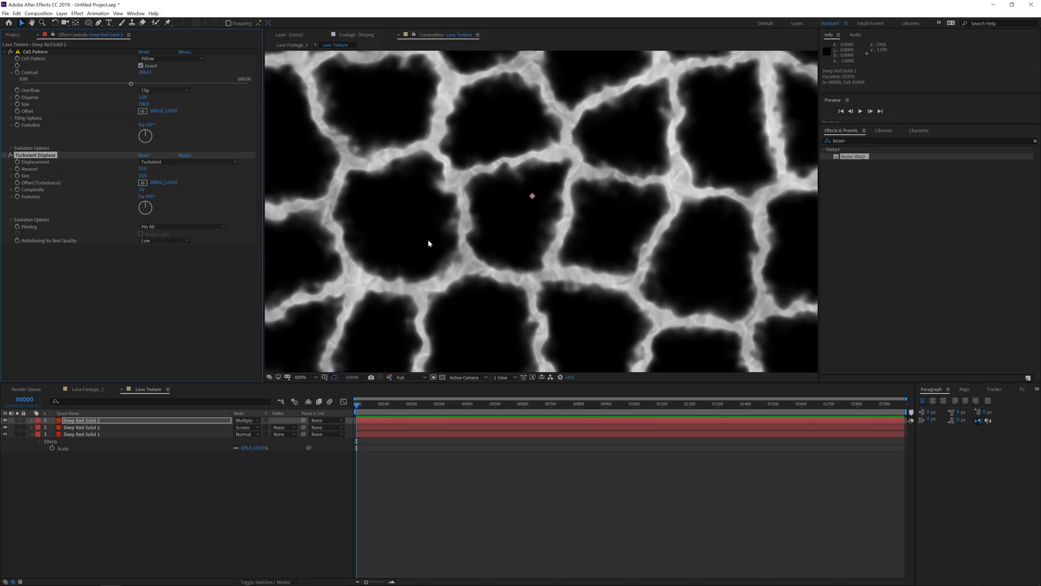
Duplicate the Turbulent Displace effect and set the copy's size to 100.
key(comma)
key(comma)
key(comma)
key(comma)
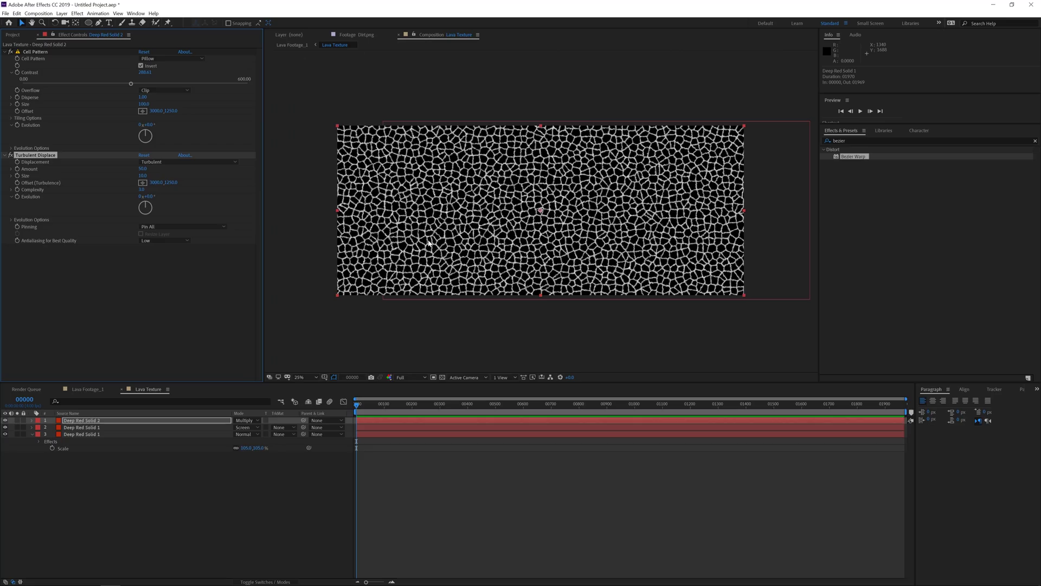
key(period)
scroll(429, 243, up, 1)
scroll(429, 243, down, 1)
click(51, 155)
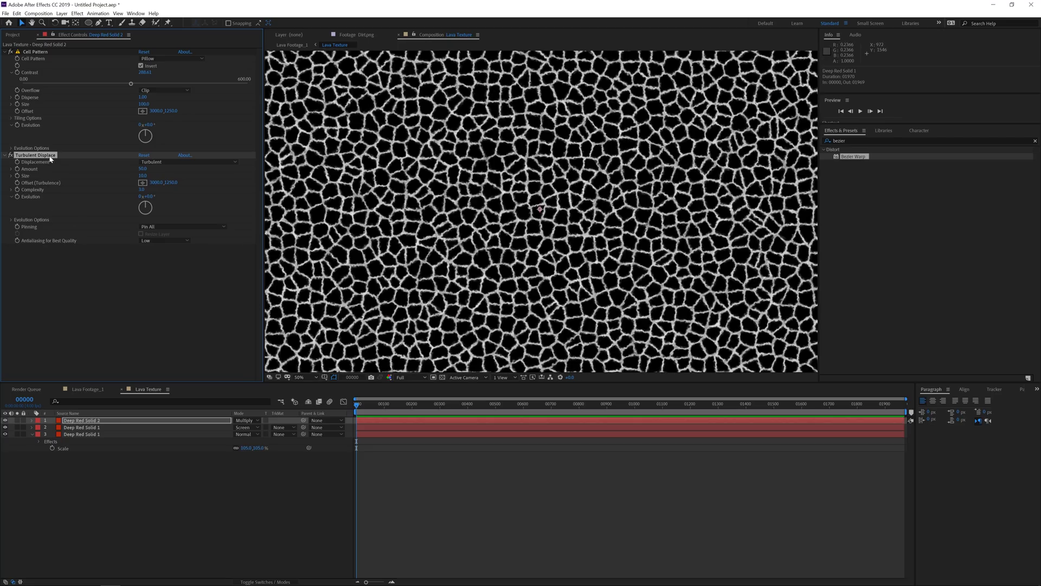
key(ctrl+d)
click(145, 268)
text(100)
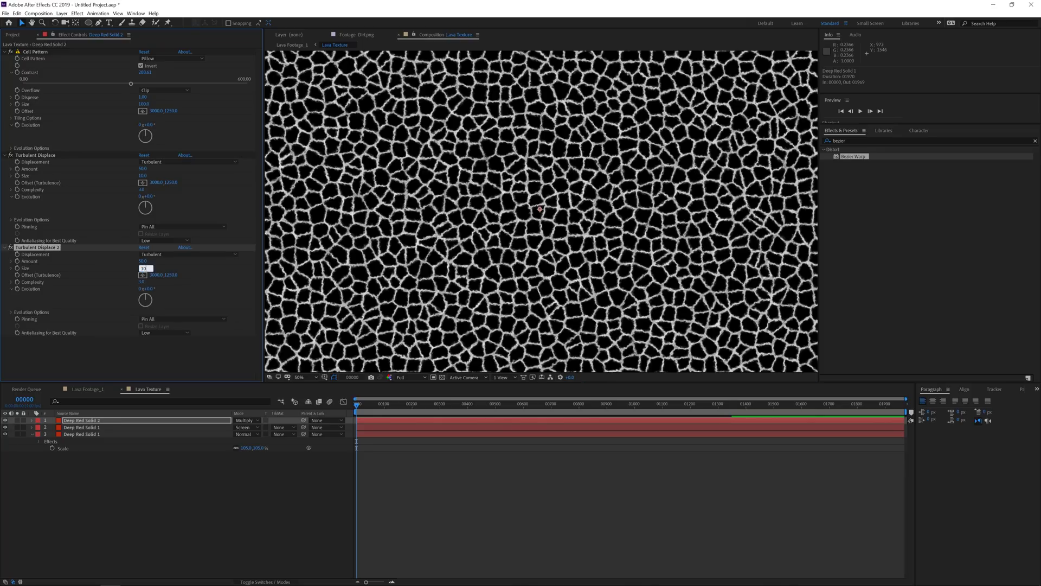
key(Return)
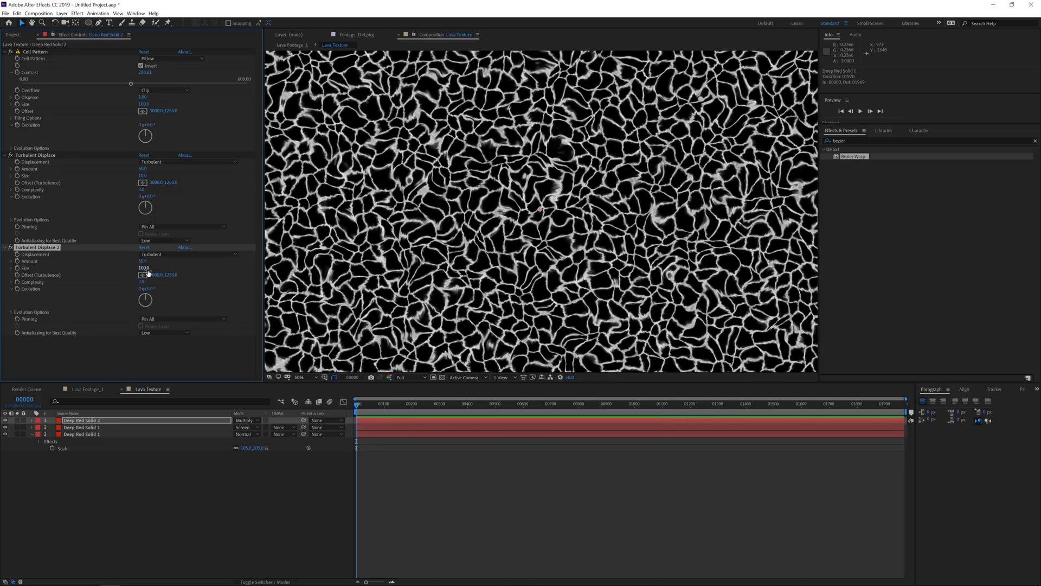
Set the second Turbulent Displace's amount to 10, and raise it slightly for a more irregular cell pattern.
click(143, 261)
text(10)
key(Return)
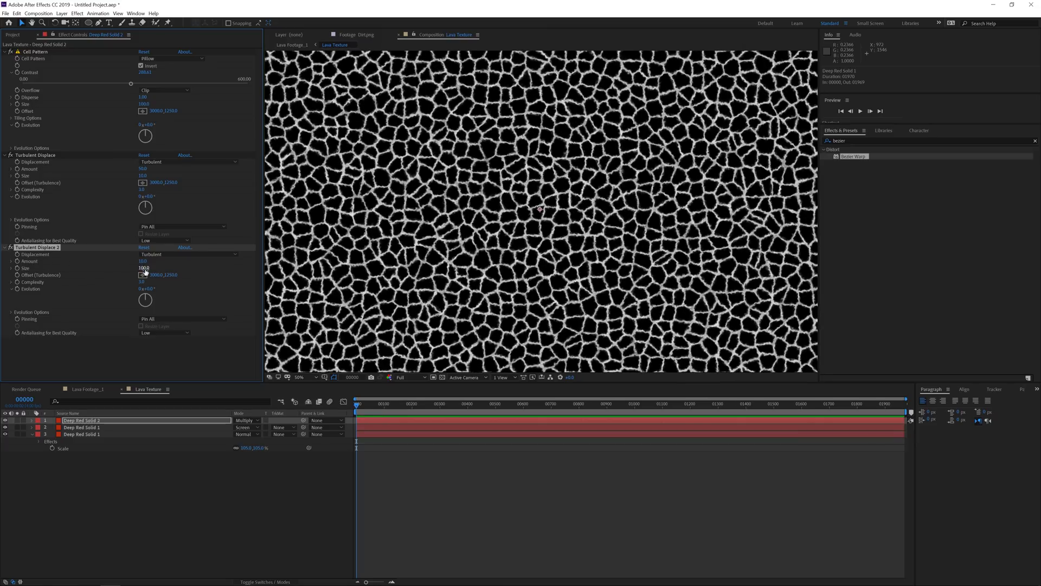
drag(141, 262, 148, 262)
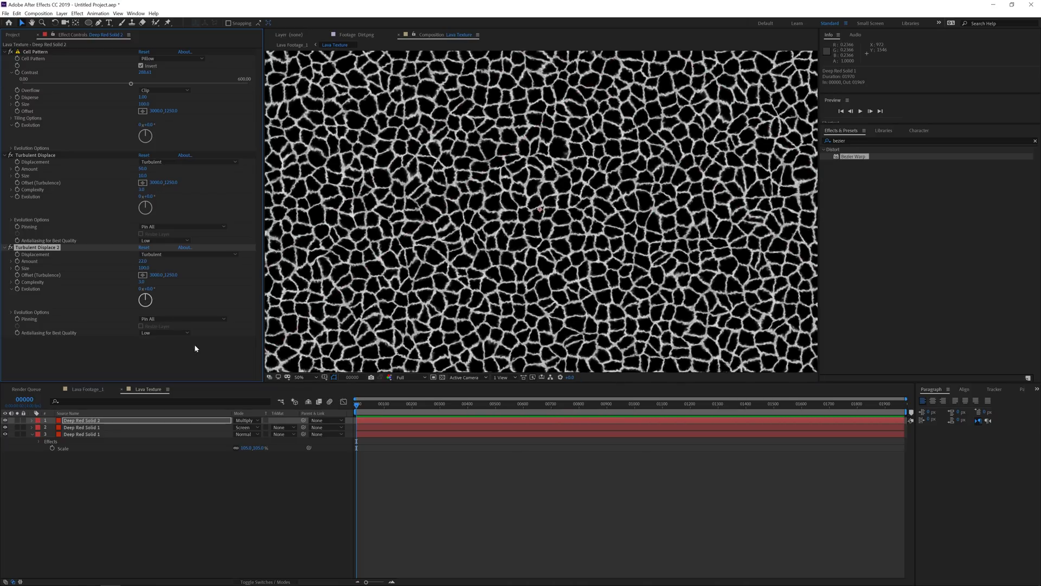
In the Lava Footage_1 composition, set the Lava Texture layer's exposure to 0.
click(87, 388)
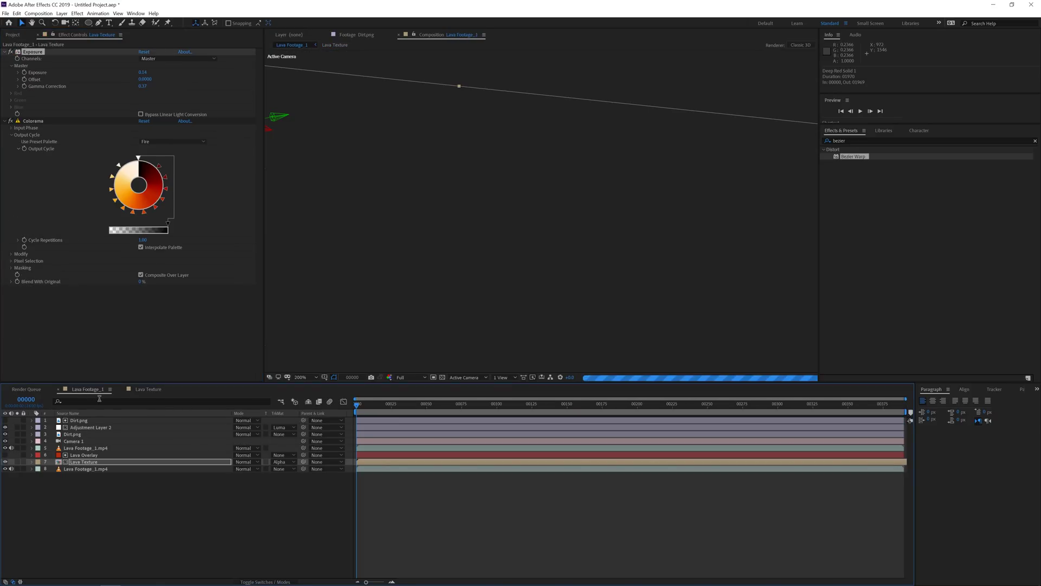
scroll(390, 348, down, 2)
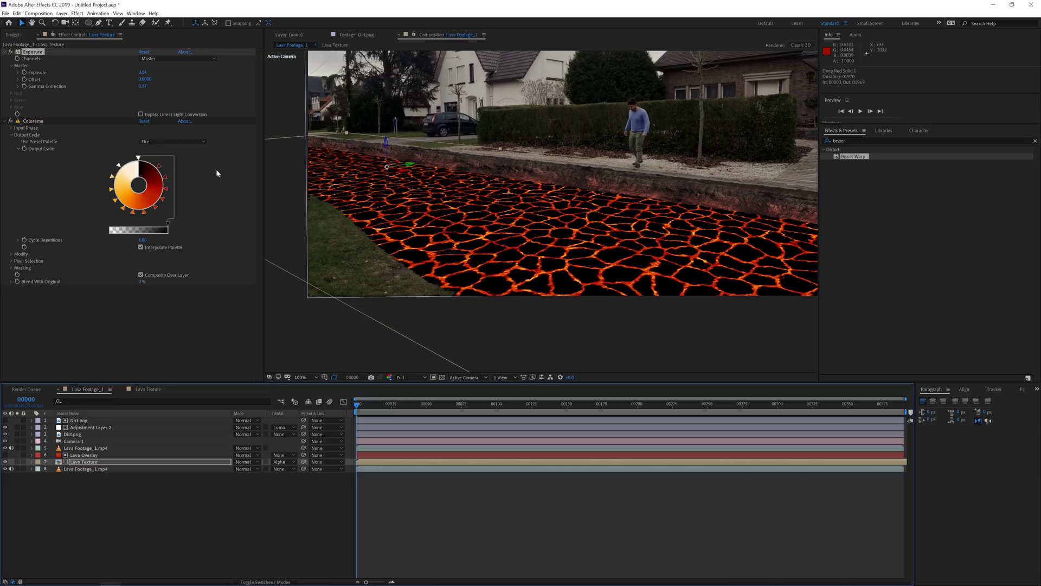
click(144, 72)
text(0)
key(Return)
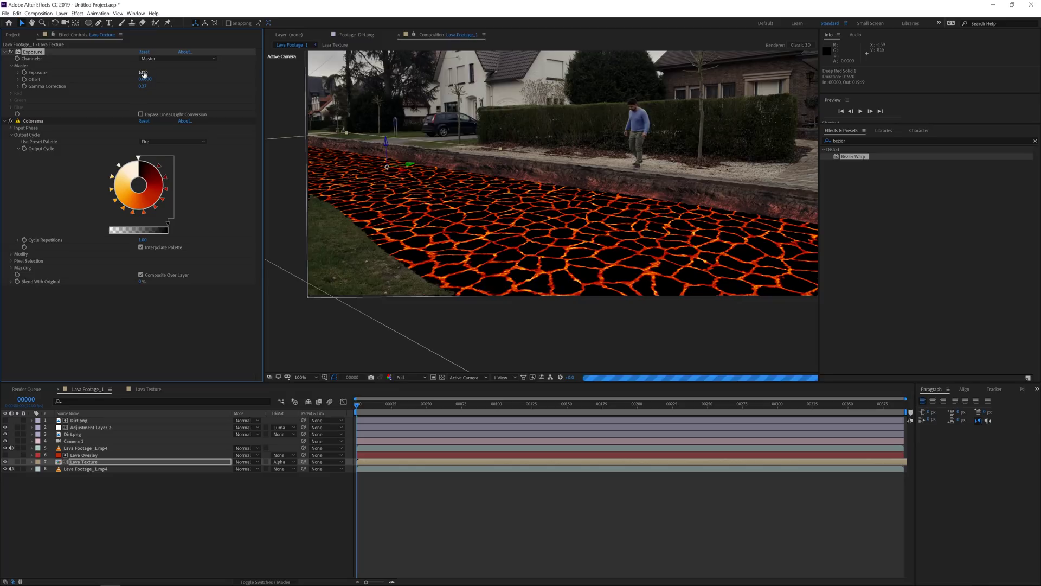
In the Lava Texture composition, duplicate the upper Fractal Noise layer to the top of the stack and remove its CC Vector Blur.
click(147, 389)
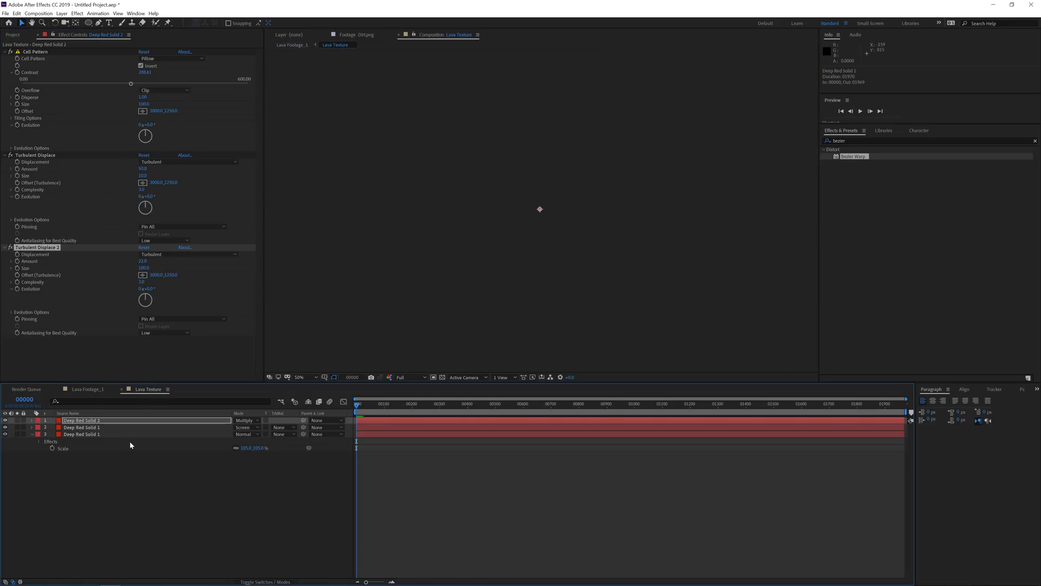
click(82, 427)
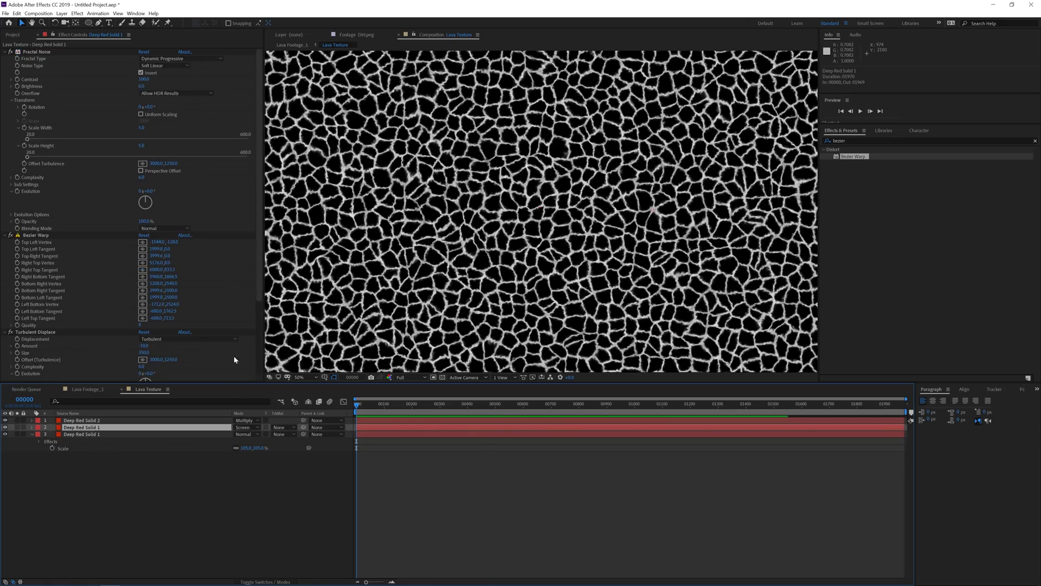
key(ctrl+d)
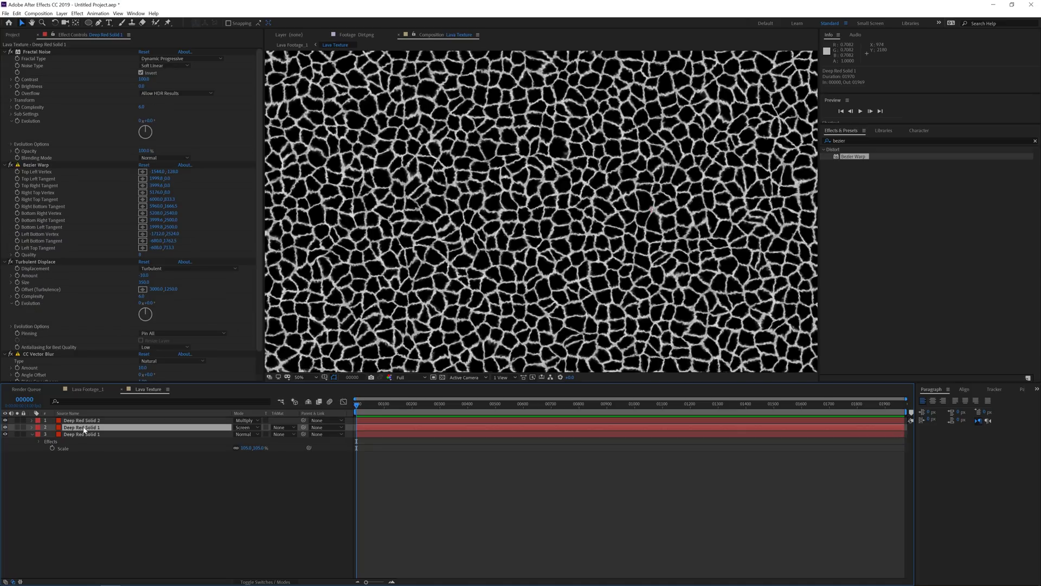
drag(80, 428, 88, 420)
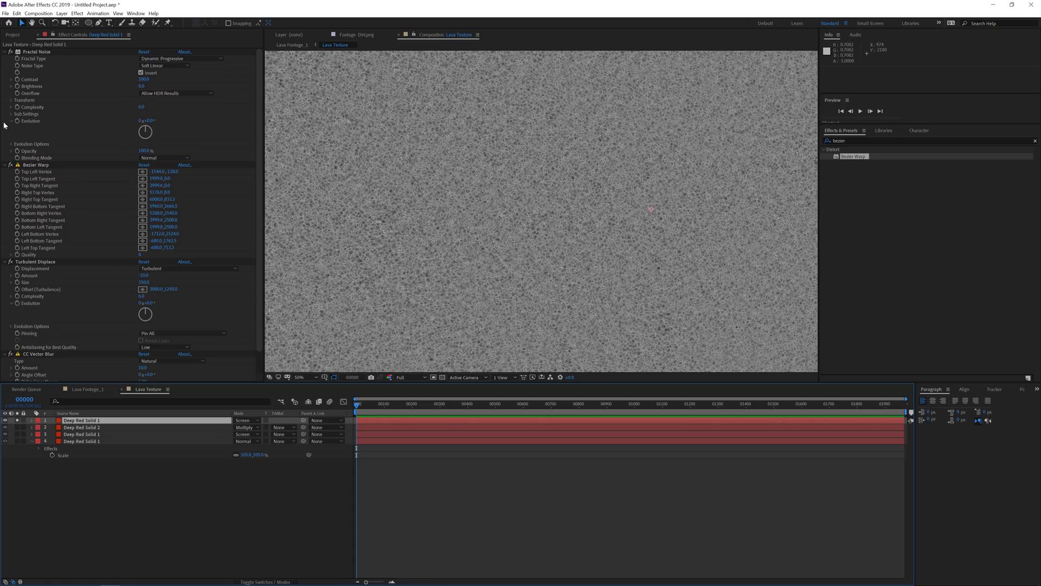
scroll(38, 334, down, 1)
click(39, 329)
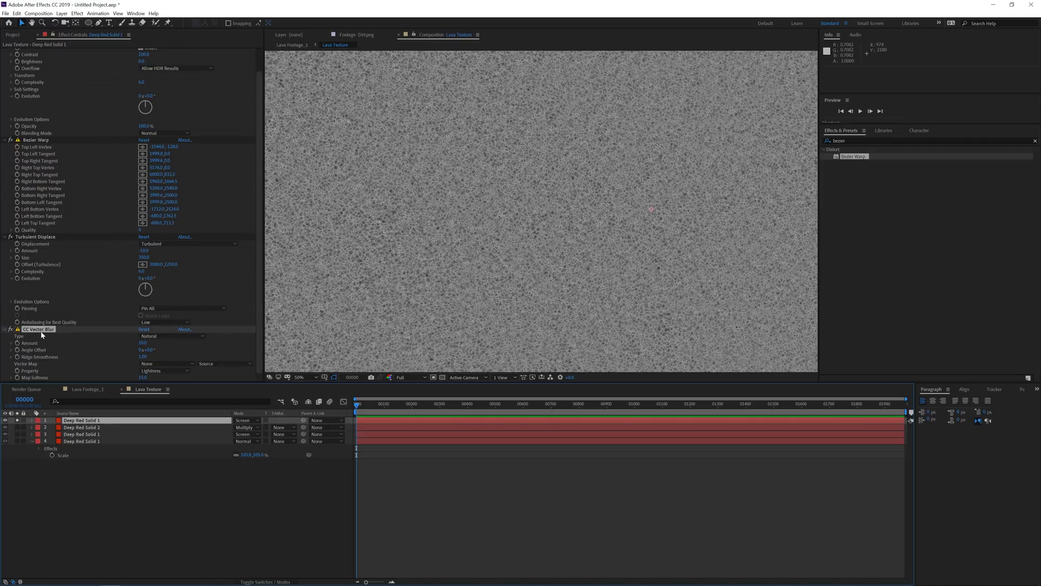
key(Delete)
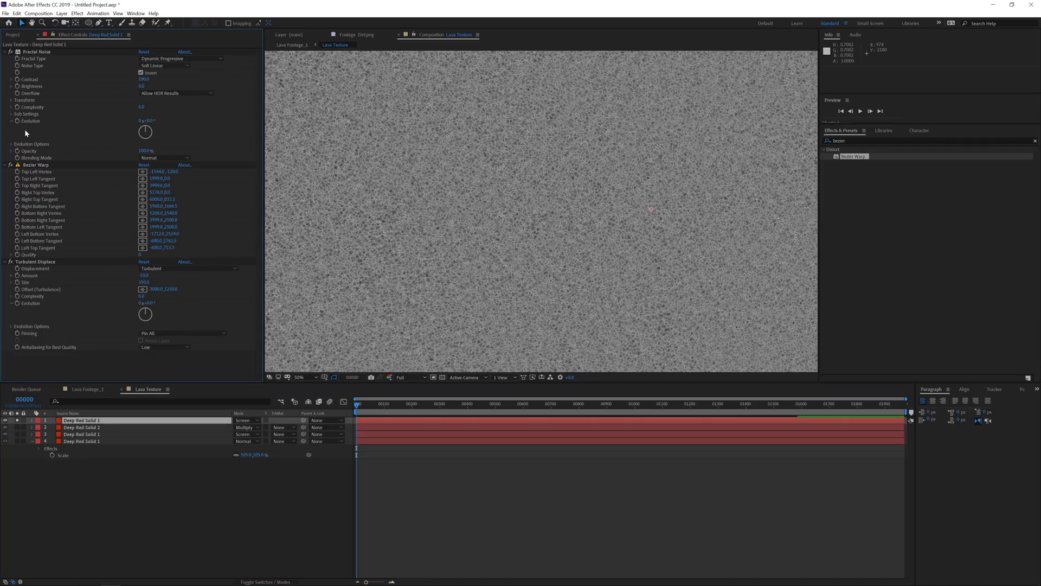
Enable uniform scaling on the copied layer's Fractal Noise and set the scale to 250.
click(10, 100)
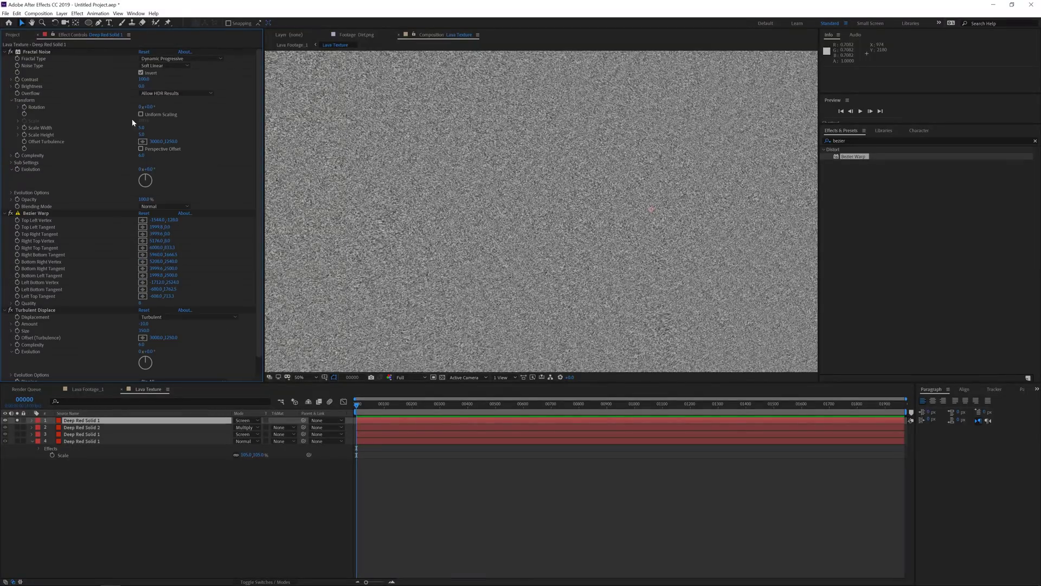
click(142, 128)
text(250)
key(Tab)
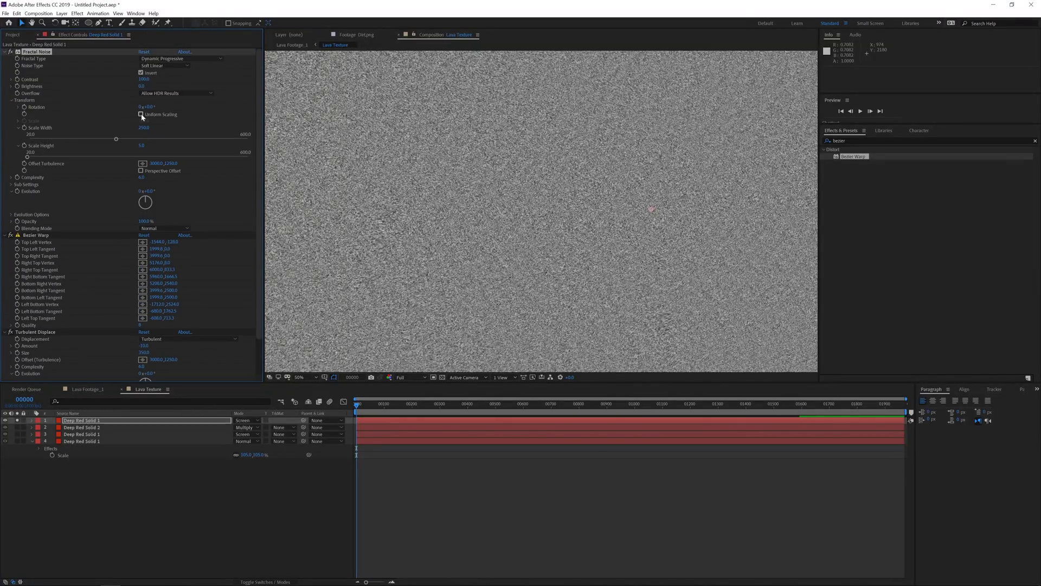
click(141, 114)
click(143, 121)
text(250)
key(Return)
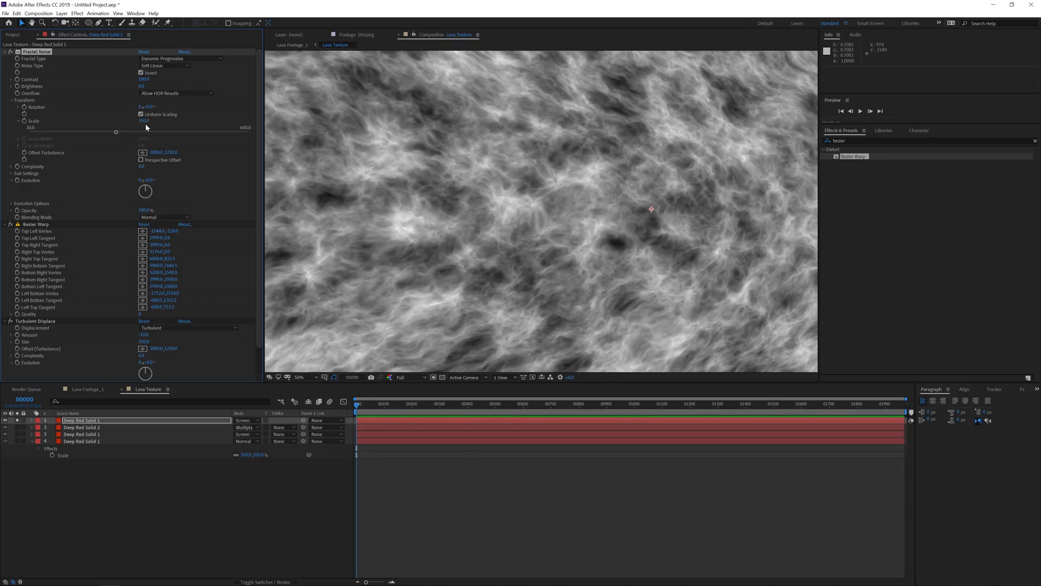
Raise the copied noise's contrast and use that layer as a luma matte for the cell pattern layer.
click(143, 79)
key(Return)
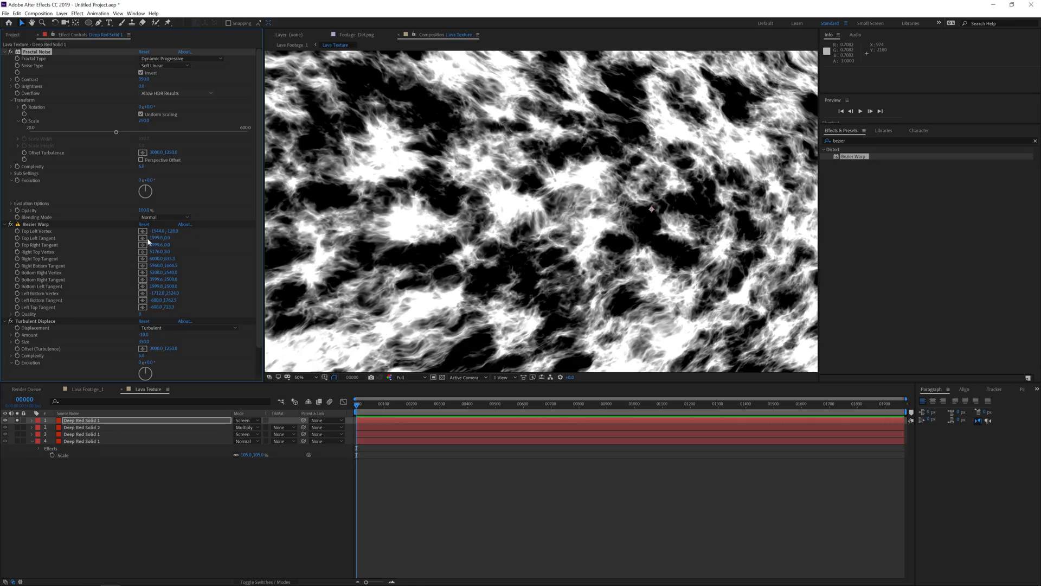
click(280, 428)
click(303, 462)
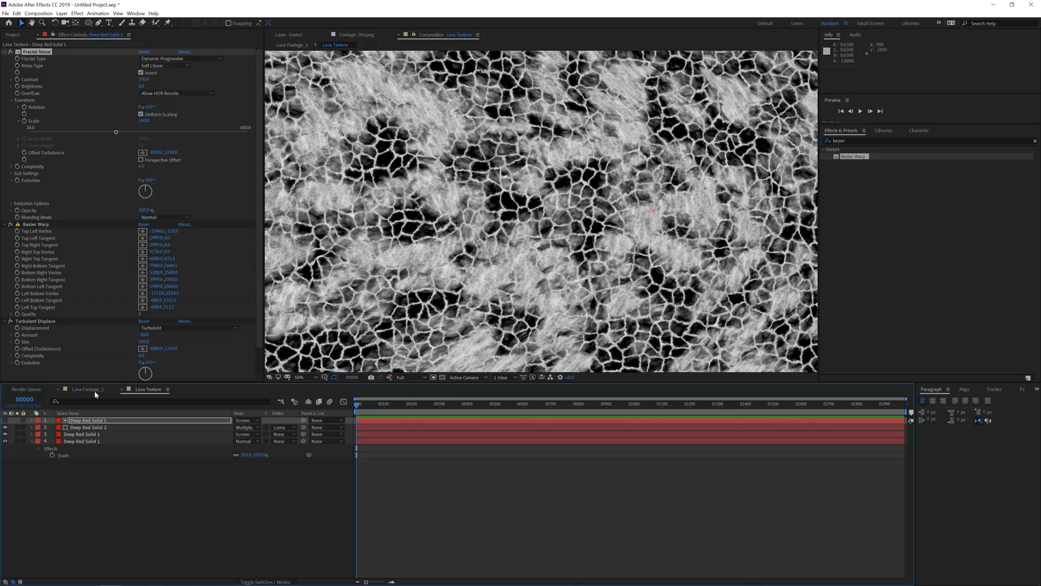
Set the matte layer's Fractal Noise scale to 500 and check the lava in the Lava Footage_1 composition.
click(143, 121)
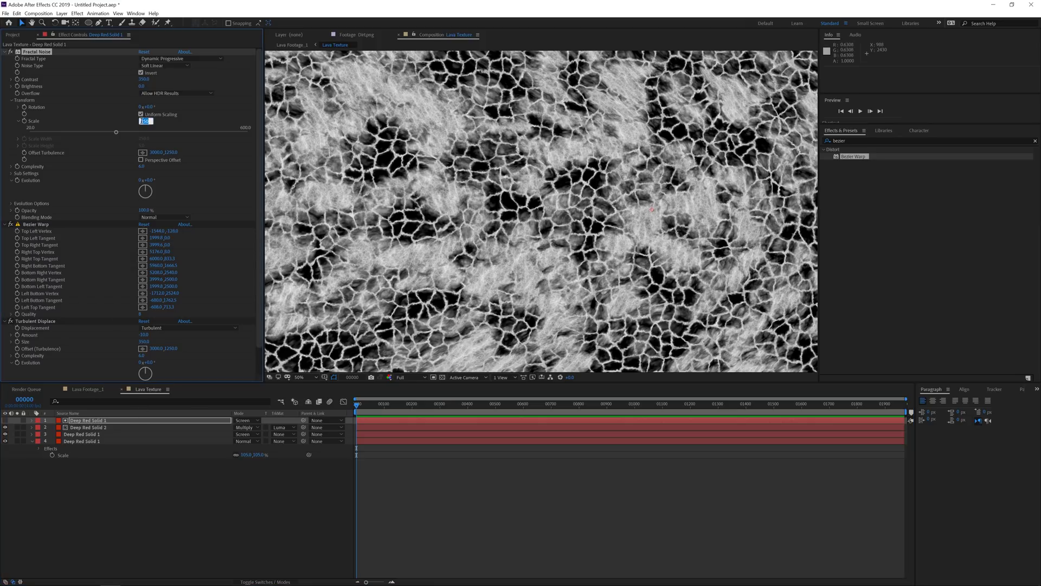
text(500)
key(Return)
click(87, 389)
click(145, 389)
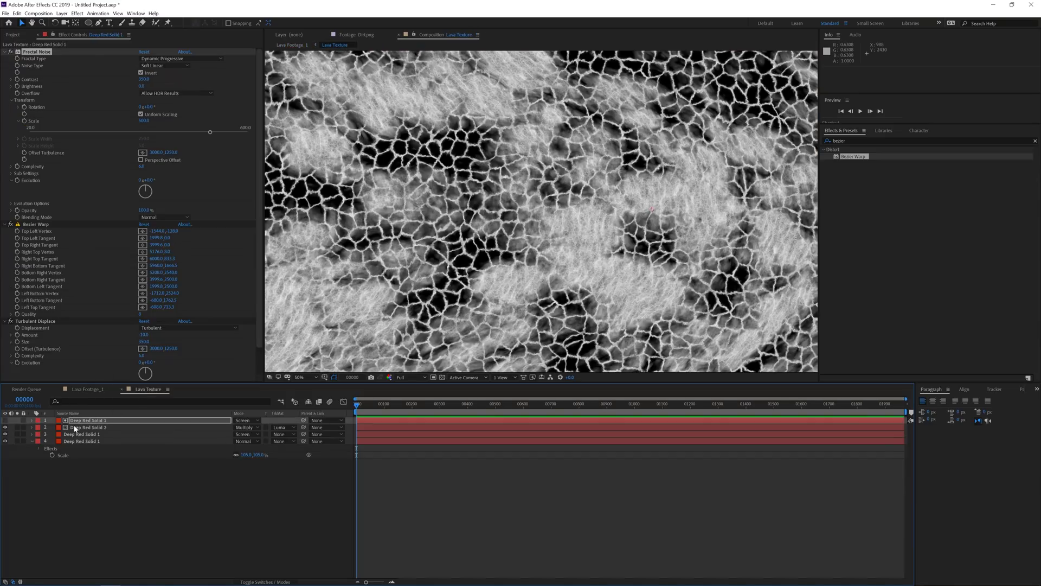
Set the Cell Pattern size to 25 on the matted layer and check the lava in Lava Footage_1.
click(88, 428)
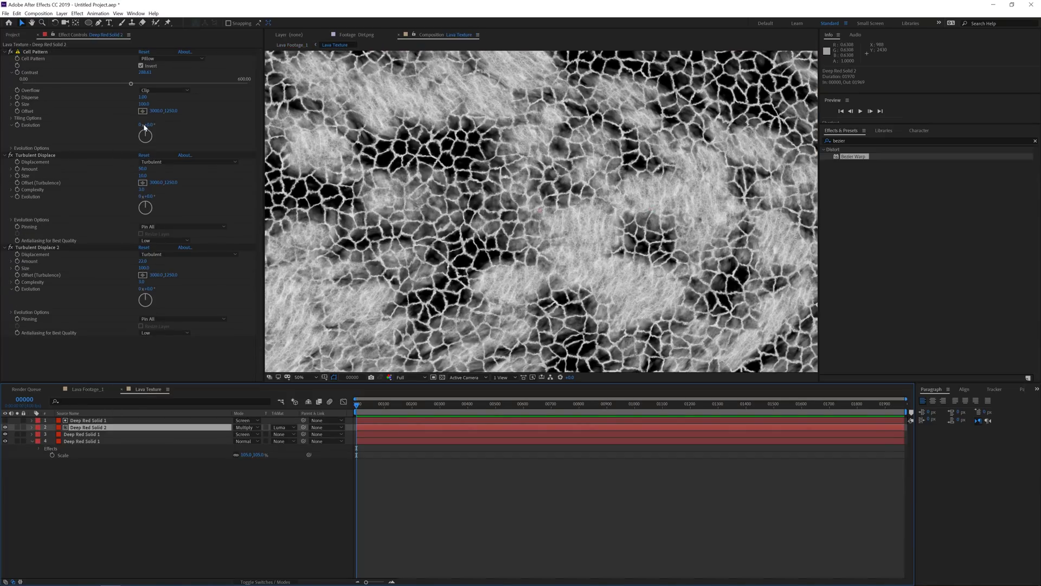
click(143, 105)
text(25)
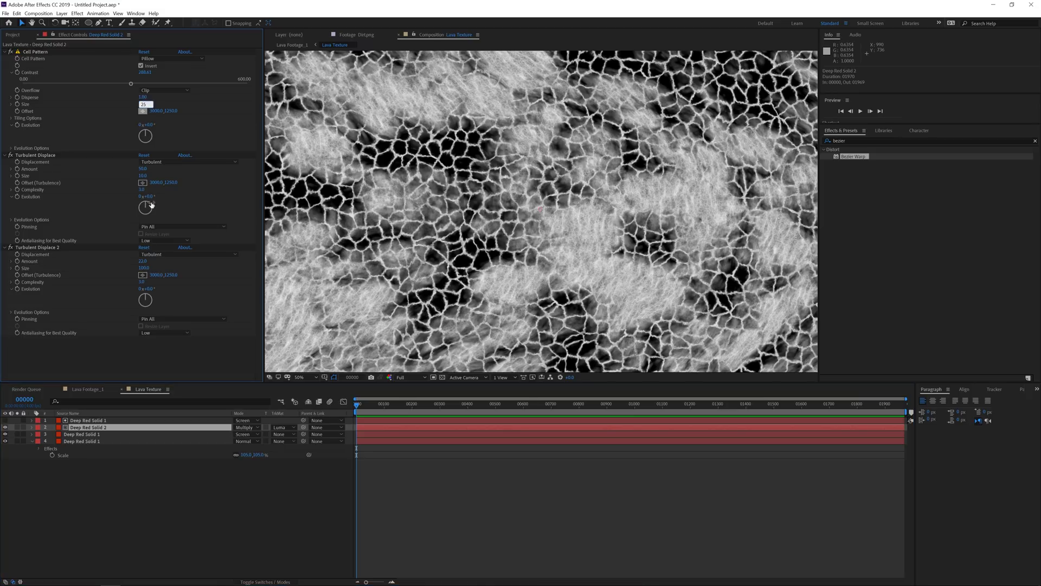
key(Return)
click(95, 389)
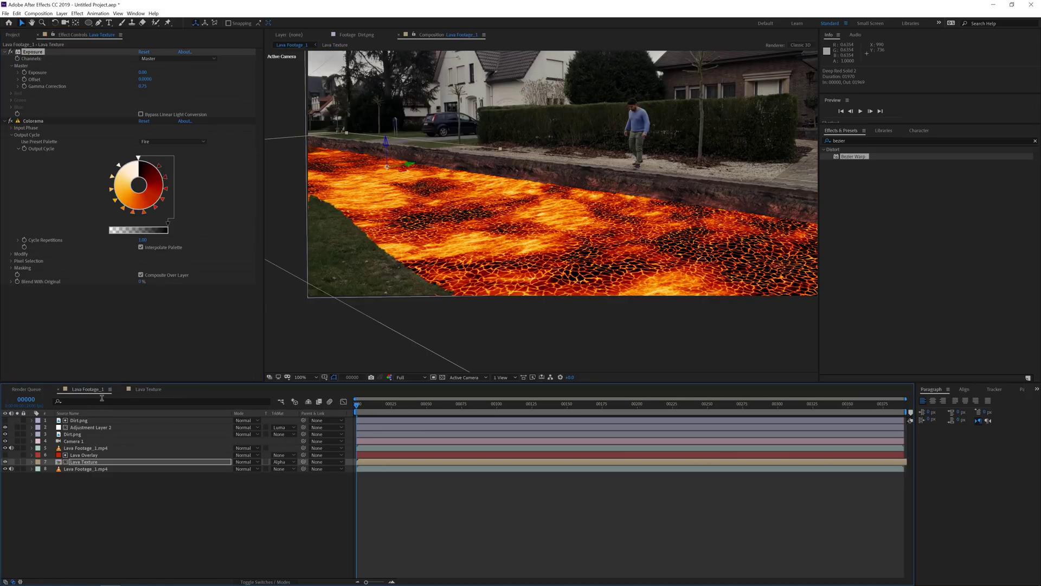
click(148, 391)
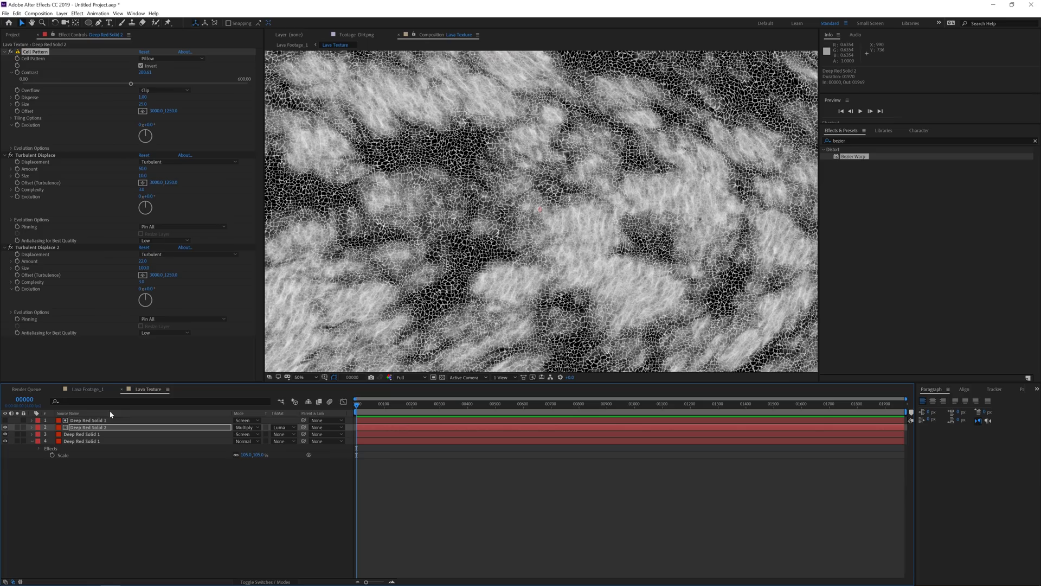
Lower the brightness of the matte layer's Fractal Noise to adjust how much of the cell pattern shows.
click(89, 421)
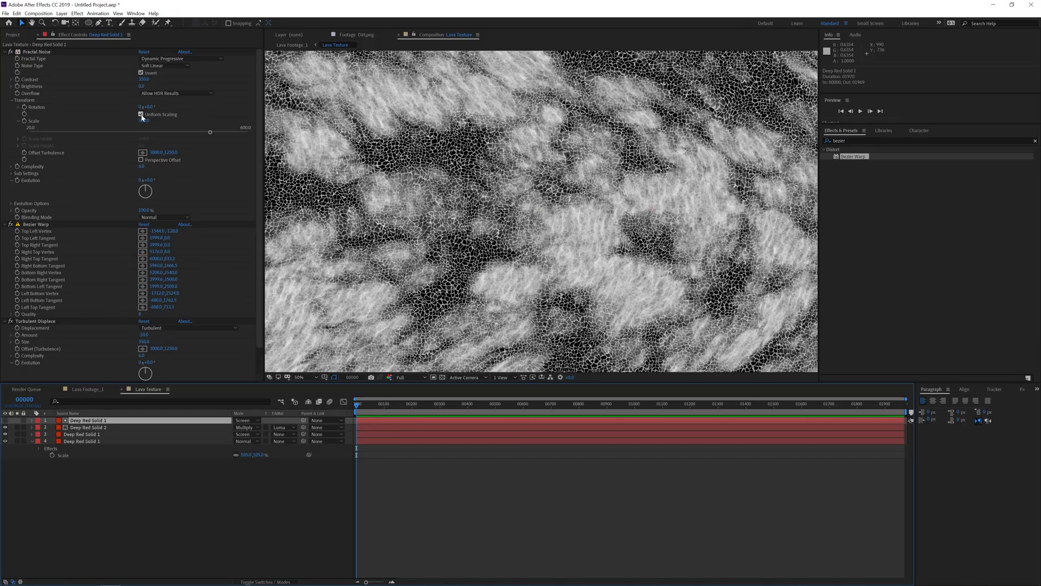
drag(140, 87, 109, 108)
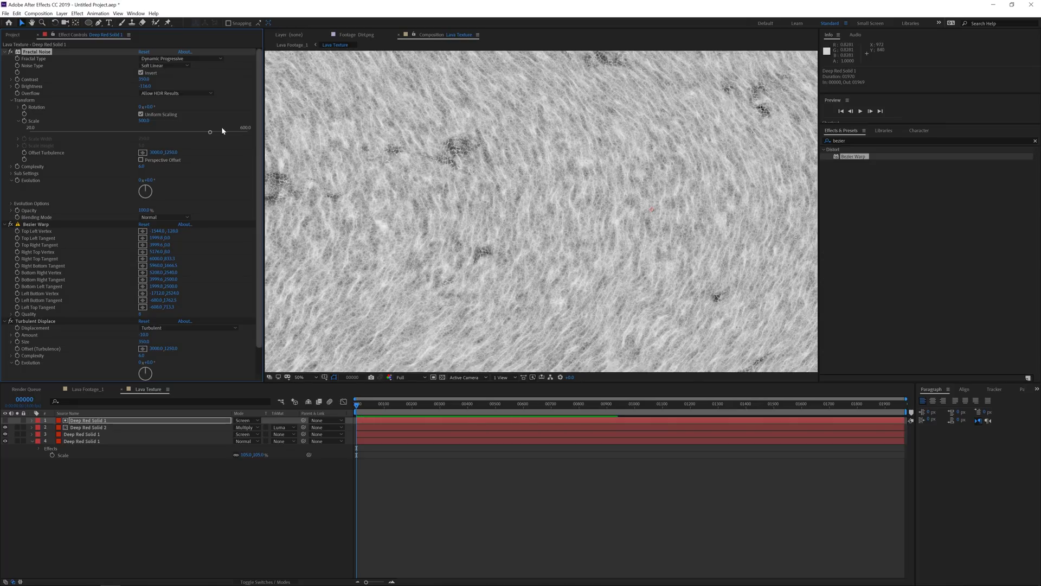
drag(156, 86, 156, 86)
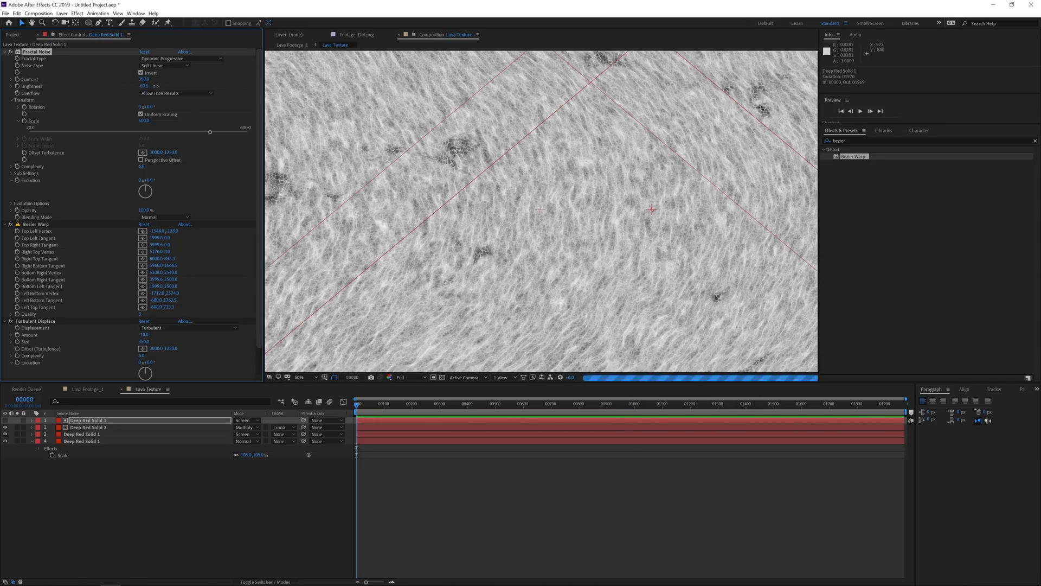
Duplicate the cell pattern layer together with its matte, and change the copied matte's Fractal Noise evolution to about 230°.
shift+click(87, 427)
key(ctrl+d)
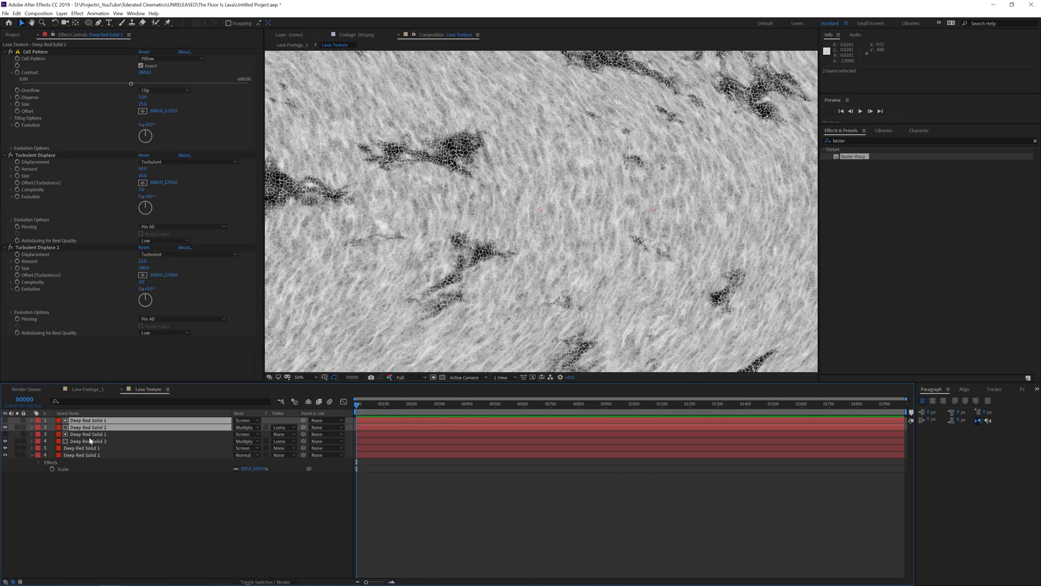
click(89, 435)
click(89, 427)
click(92, 421)
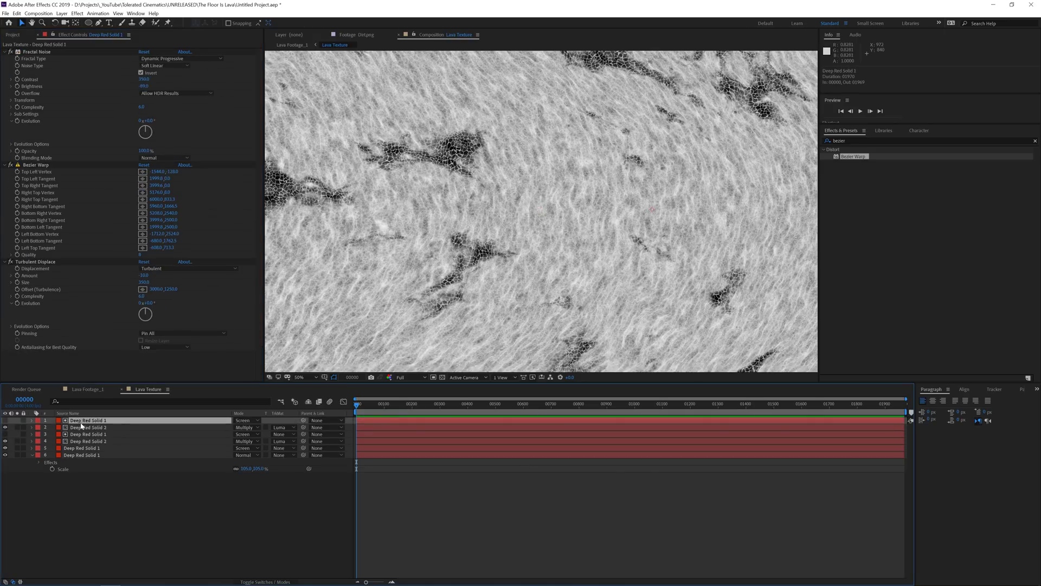
drag(145, 120, 259, 132)
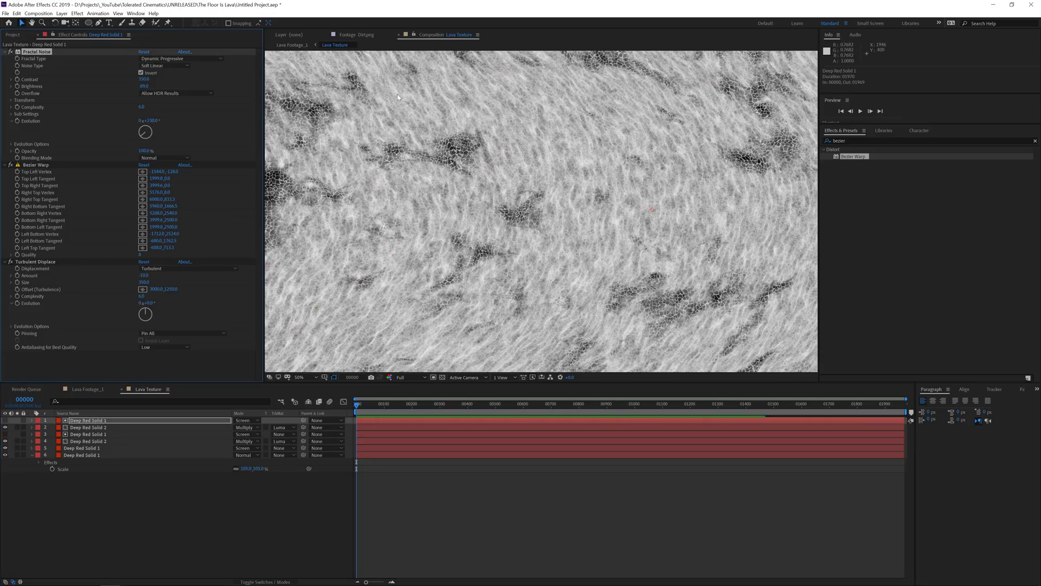
Try a Cell Pattern size of 75 on the duplicated cell layer, and settle on 50.
click(85, 428)
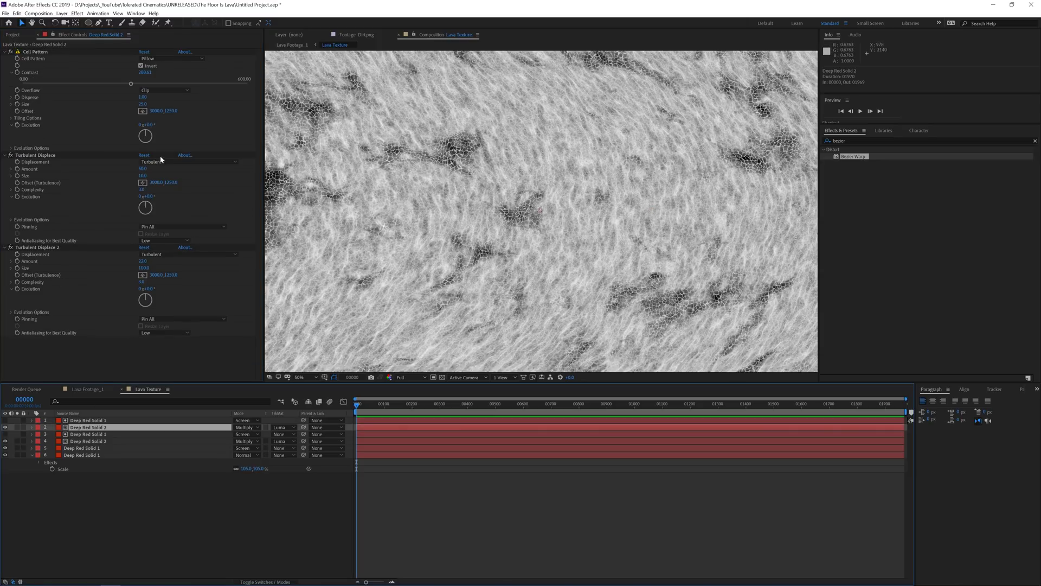
click(142, 104)
text(10)
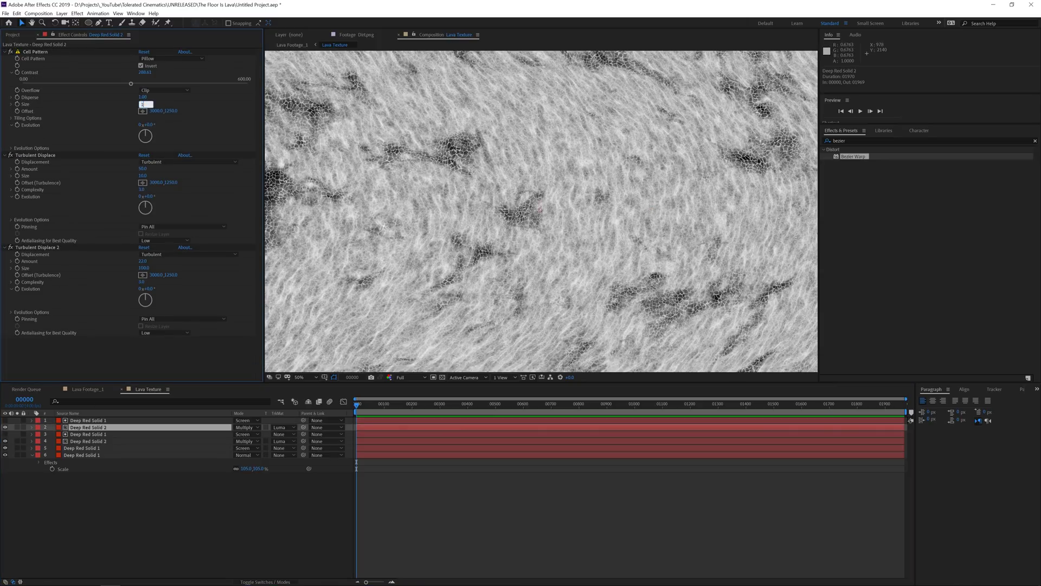
text(5)
key(Return)
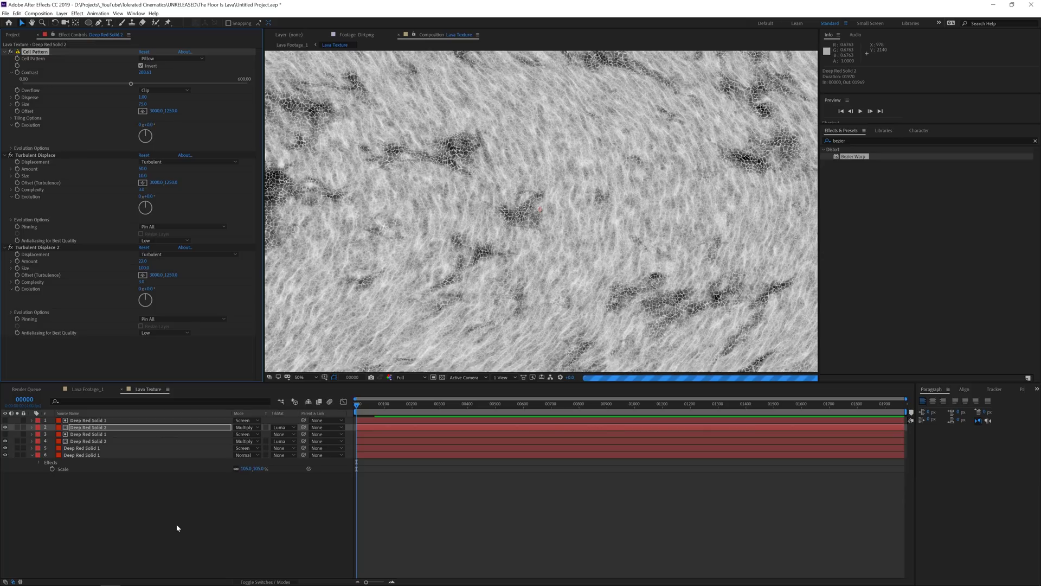
click(142, 103)
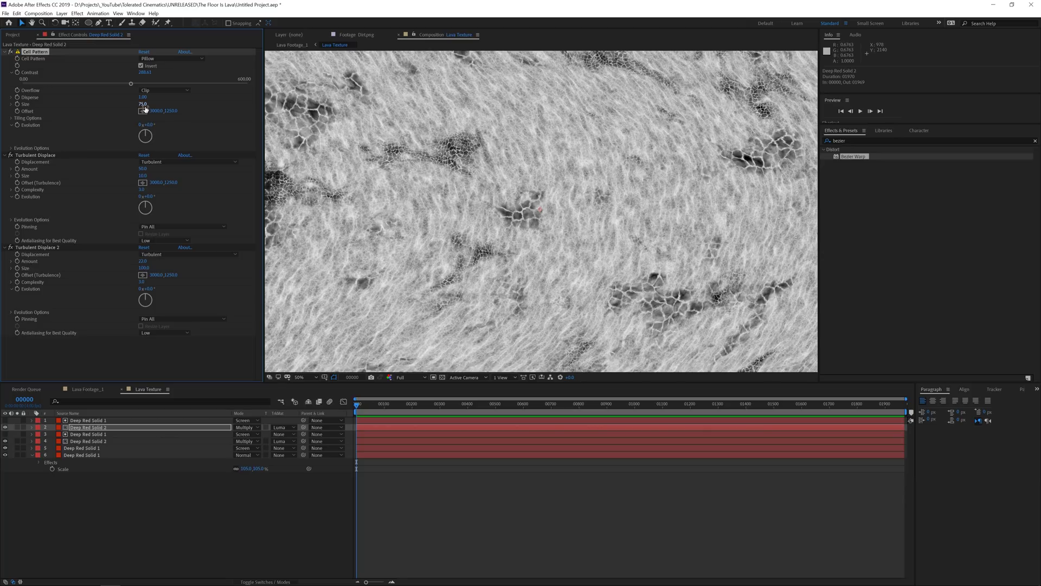
text(50)
key(Return)
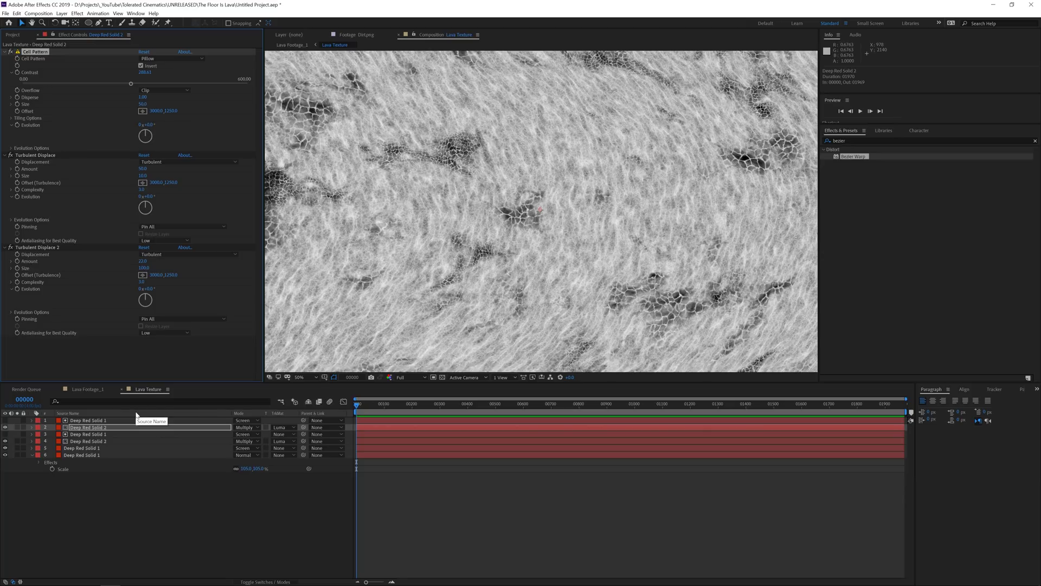
click(157, 501)
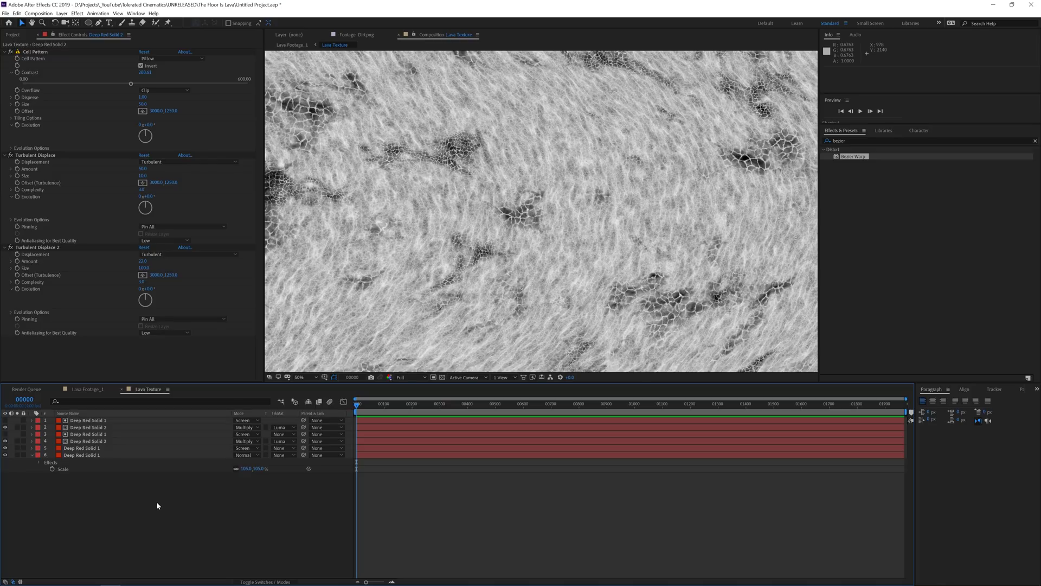
Duplicate the topmost noise matte layer and shift the copy's Fractal Noise evolution for a different pattern.
click(111, 455)
click(108, 462)
click(103, 426)
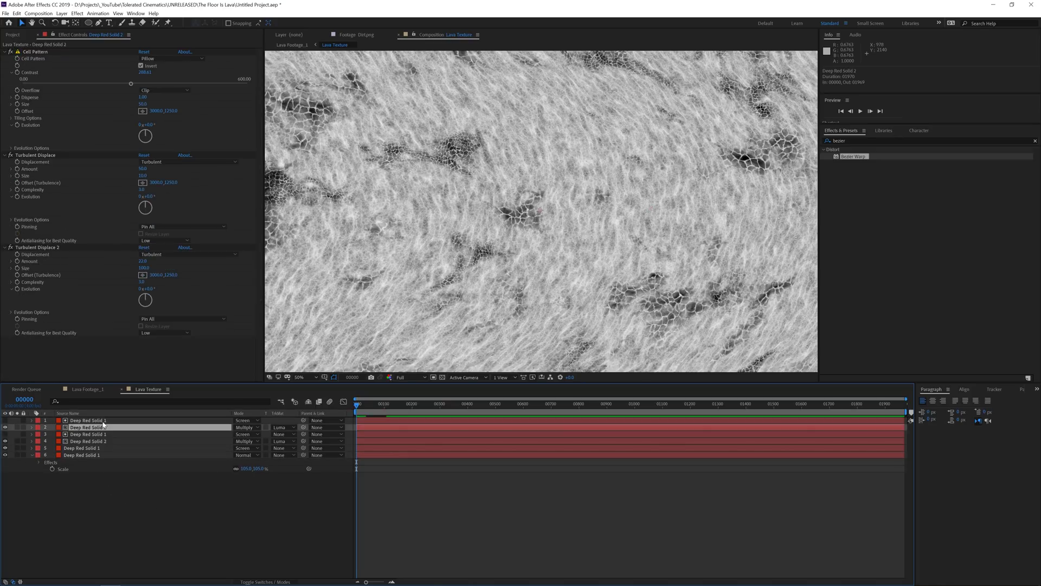
click(100, 421)
key(ctrl+d)
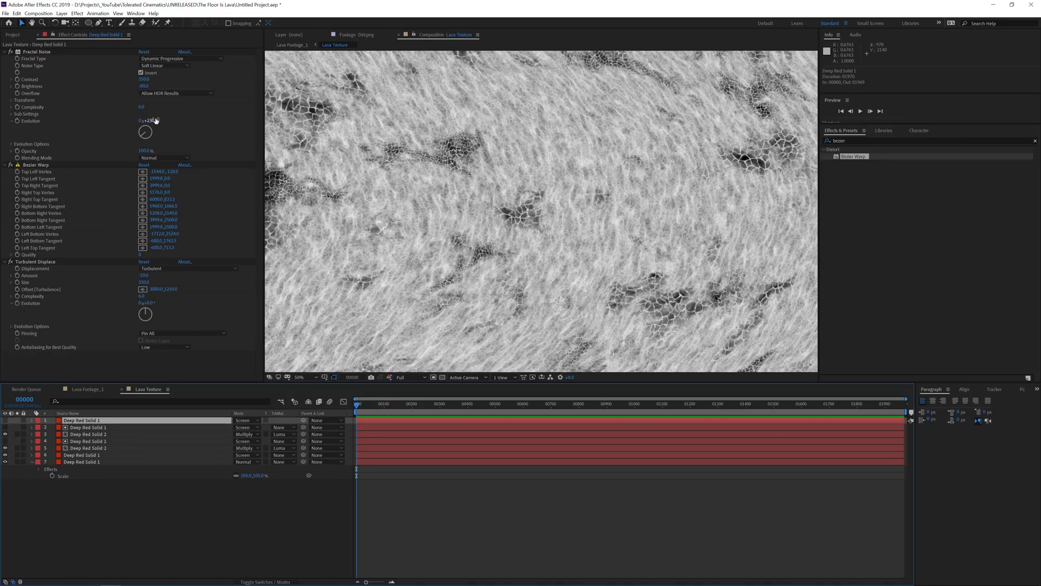
drag(156, 121, 477, 122)
Duplicate the bottom noise layer, place the copy directly beneath the new top layer, and give it a luma matte from that layer.
click(86, 461)
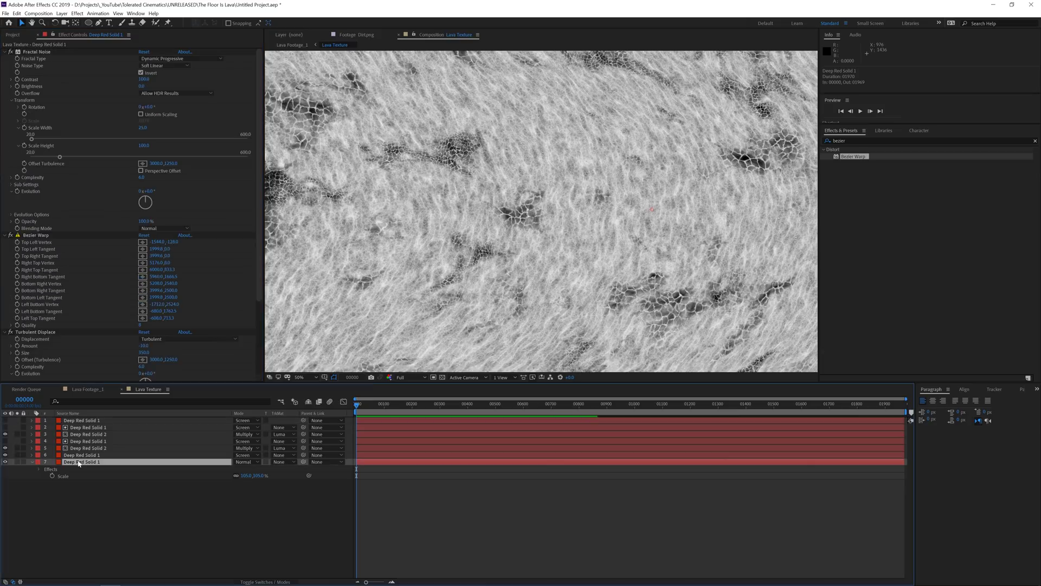
key(ctrl+d)
drag(87, 461, 97, 426)
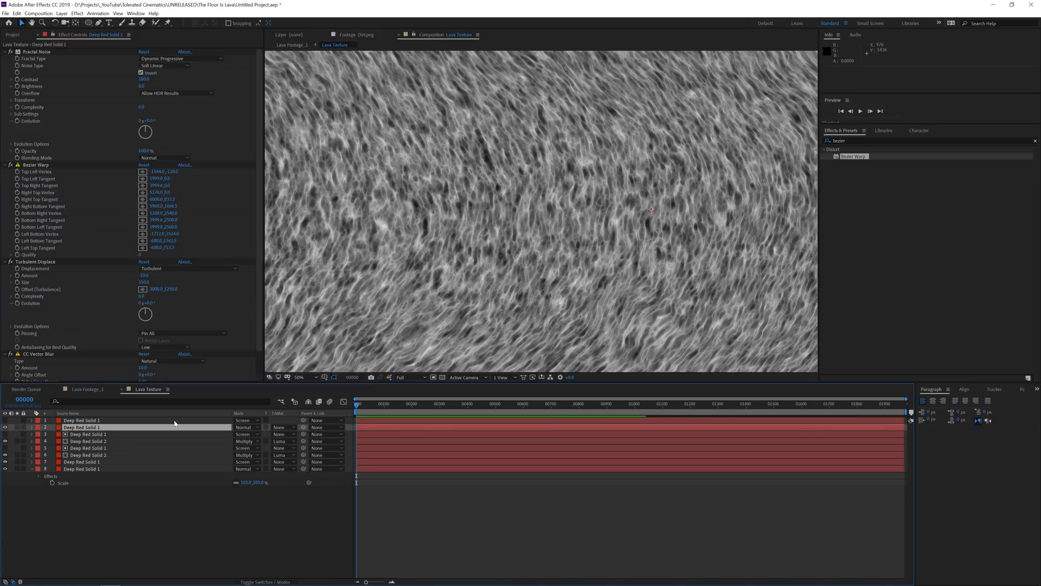
click(282, 427)
click(296, 464)
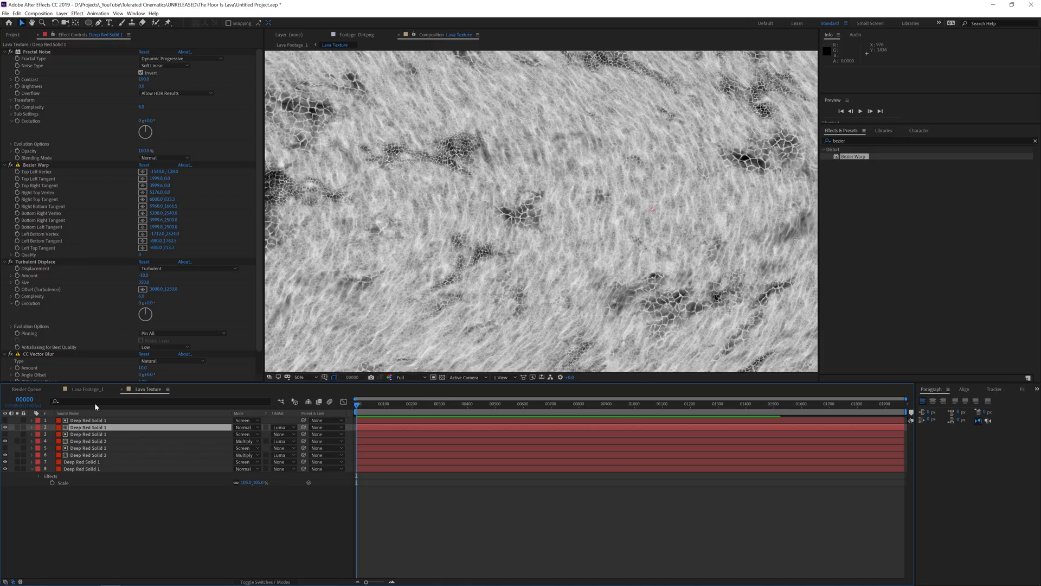
Set the second layer's Fractal Noise scale width and scale height to 50 and its contrast to 250.
click(11, 100)
click(144, 128)
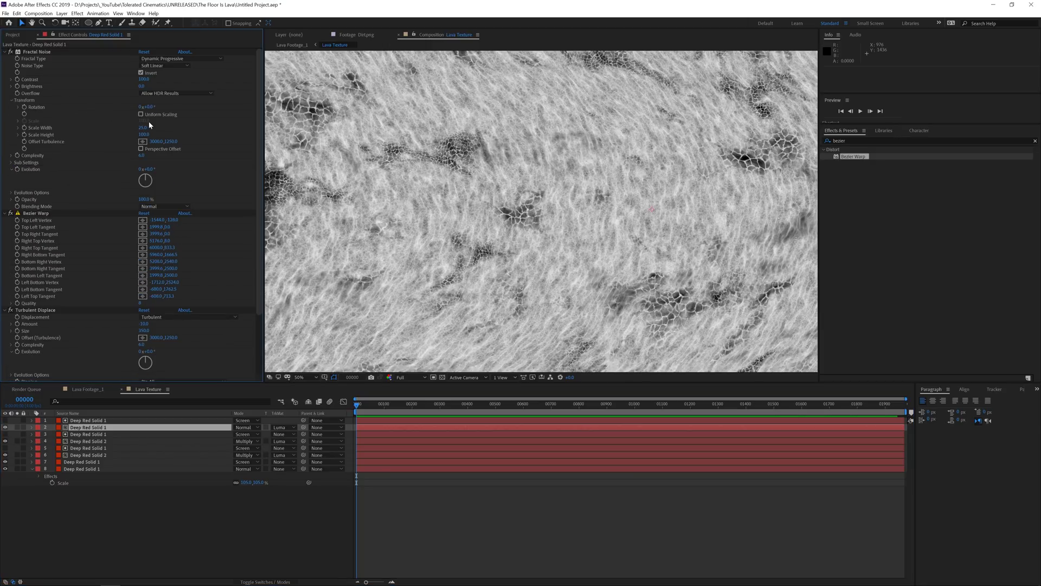
text(50)
click(145, 135)
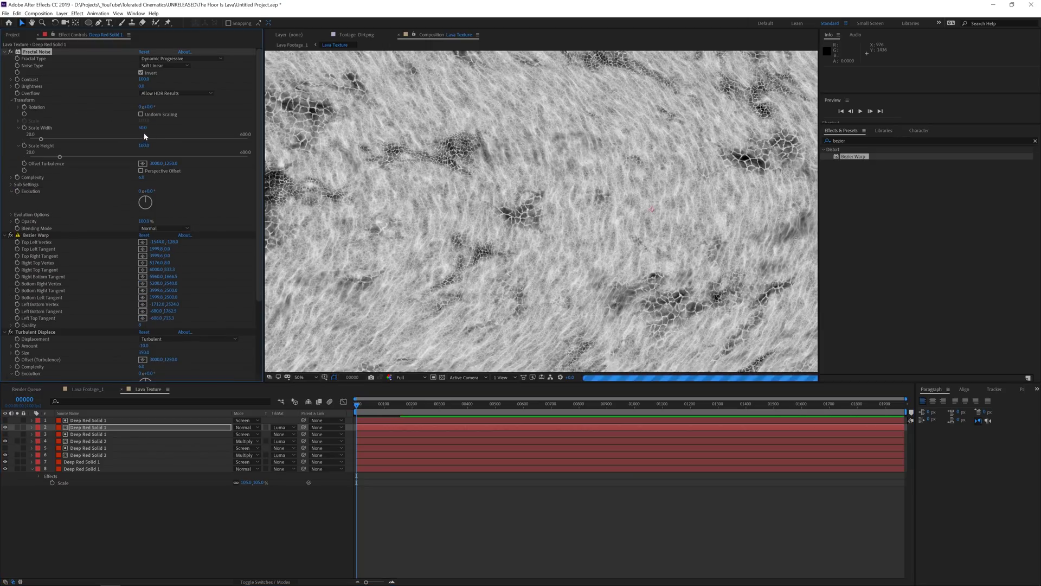
click(144, 146)
text(50)
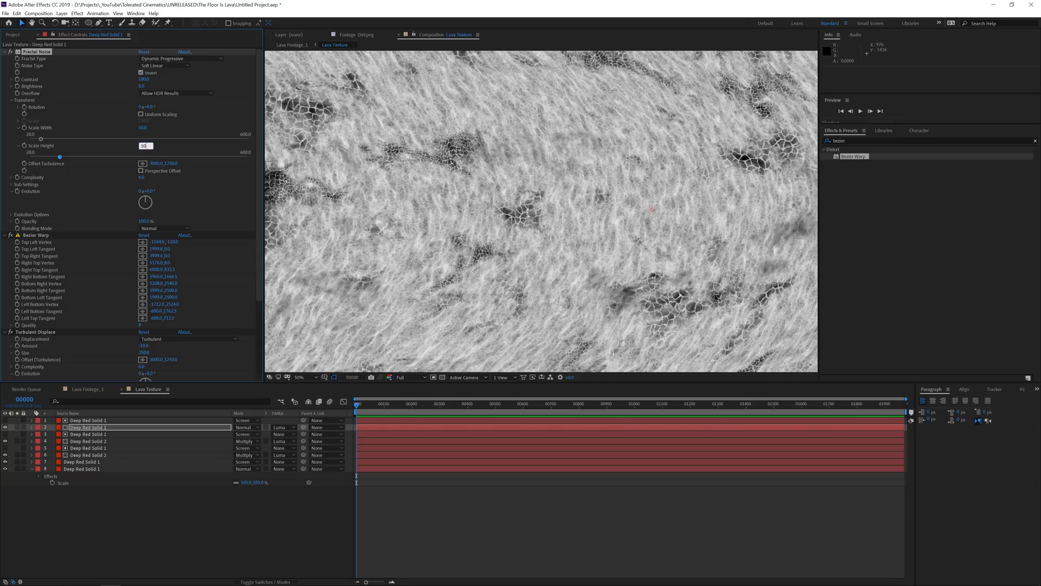
click(145, 79)
text(250)
key(Return)
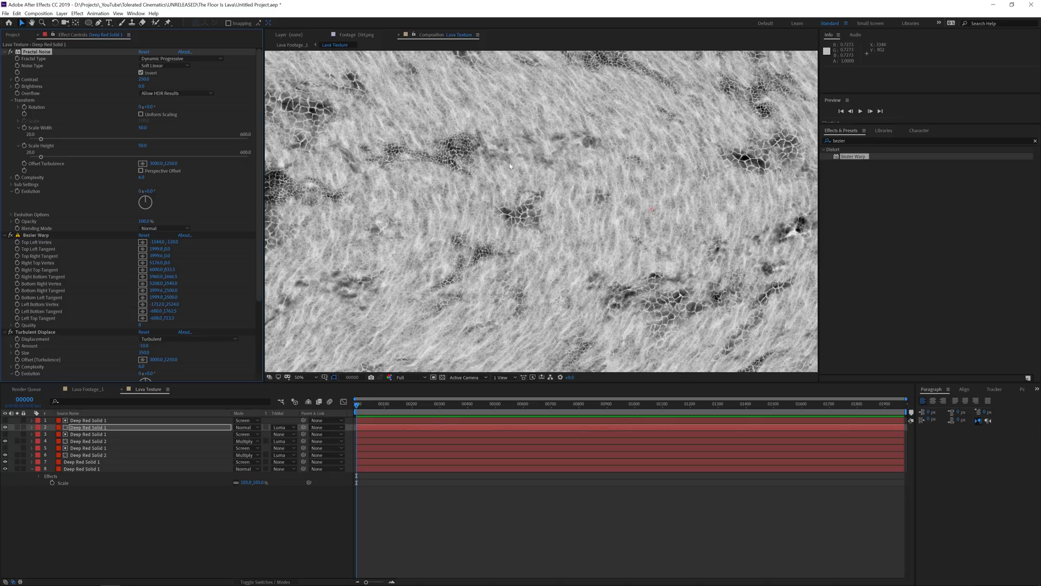
Try Multiply blending on the second layer with a Fractal Noise brightness of -50.
click(247, 427)
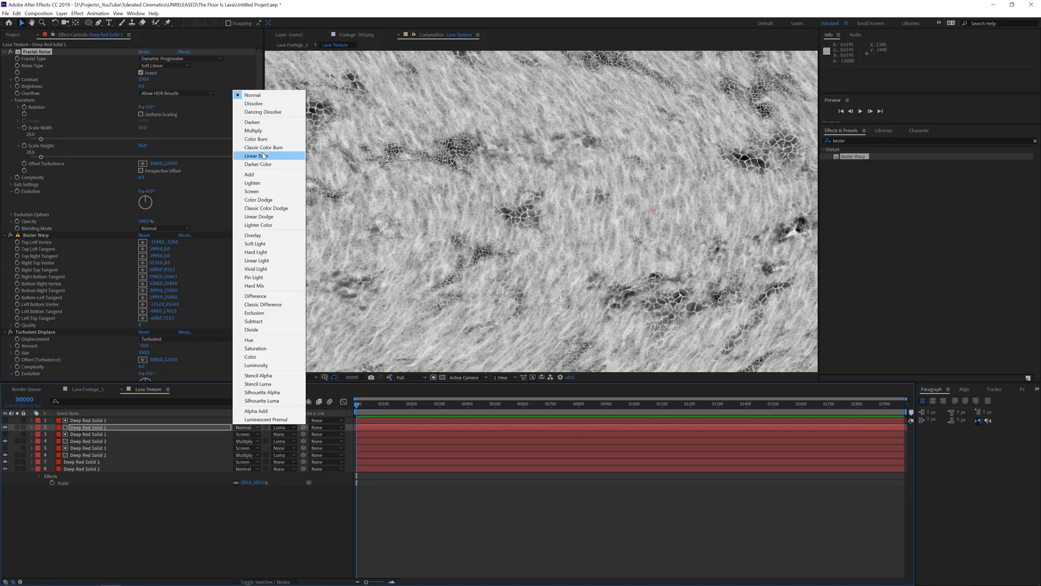
click(266, 130)
click(141, 86)
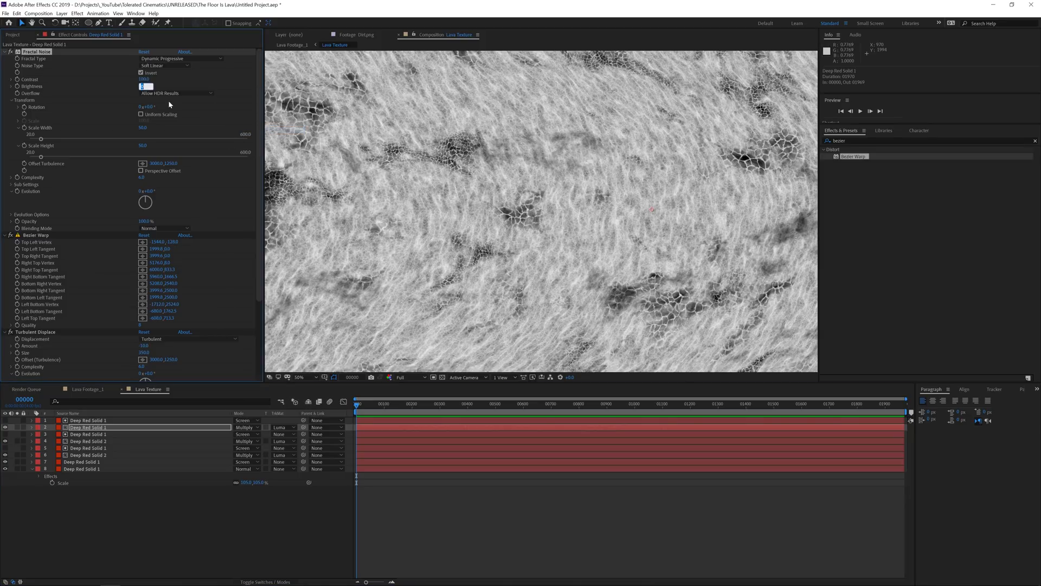
text(-50)
key(Return)
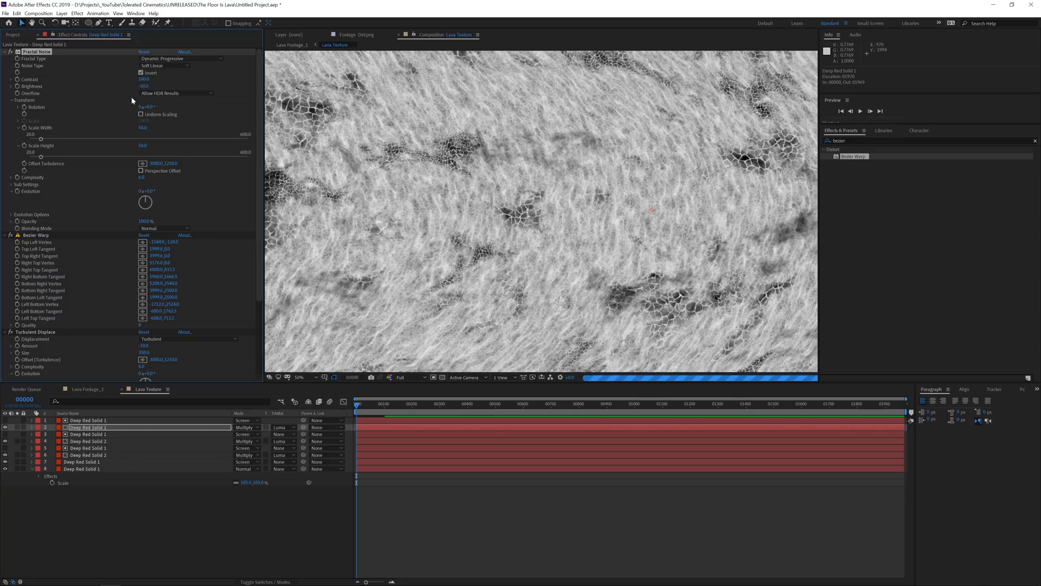
Try a Fractal Noise brightness of 50, settle on 100, and set the second layer's blending mode to Screen.
click(142, 86)
text(50)
key(Return)
click(142, 87)
text(100)
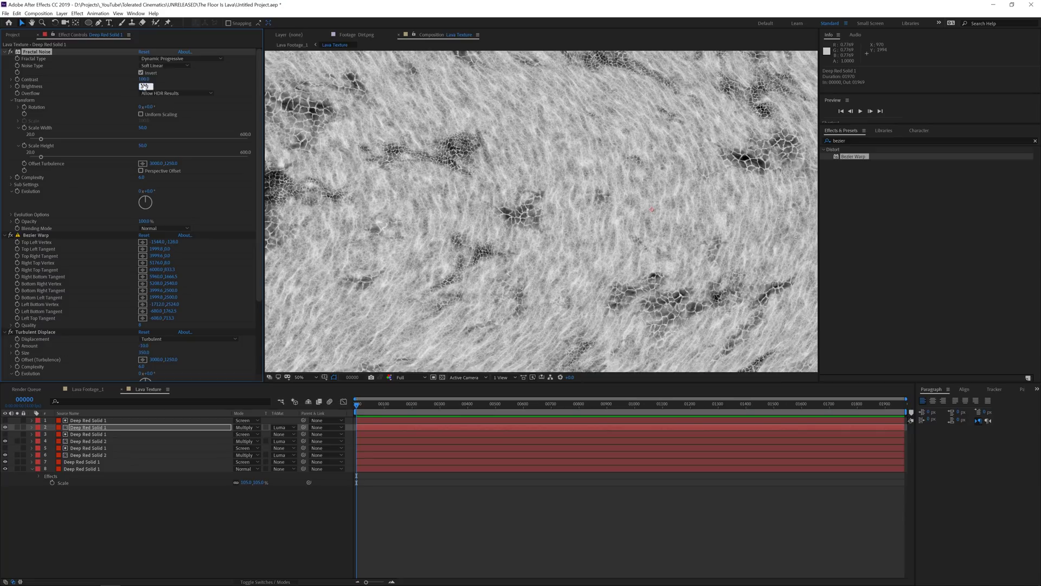
key(Return)
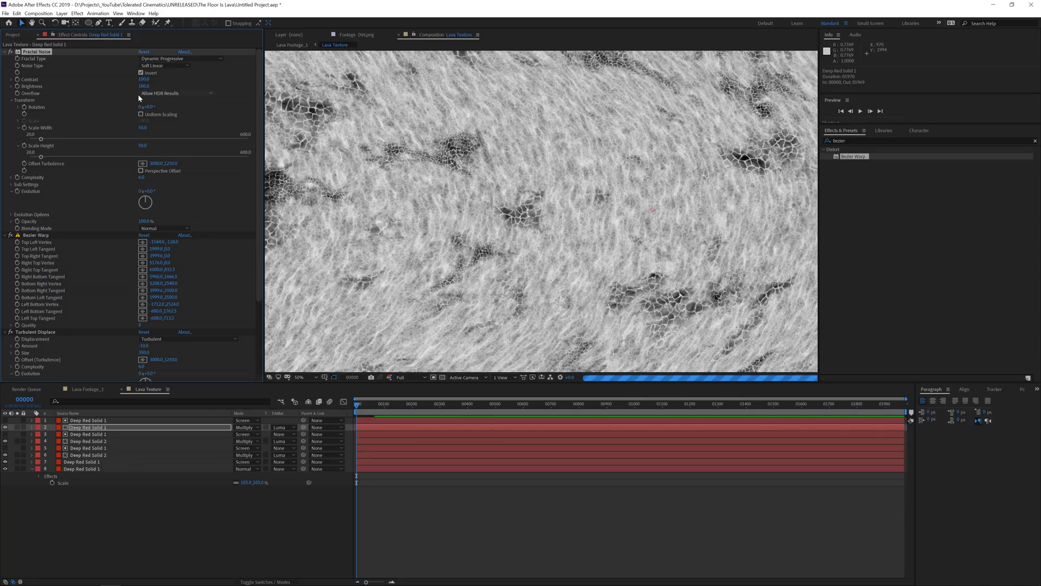
click(245, 427)
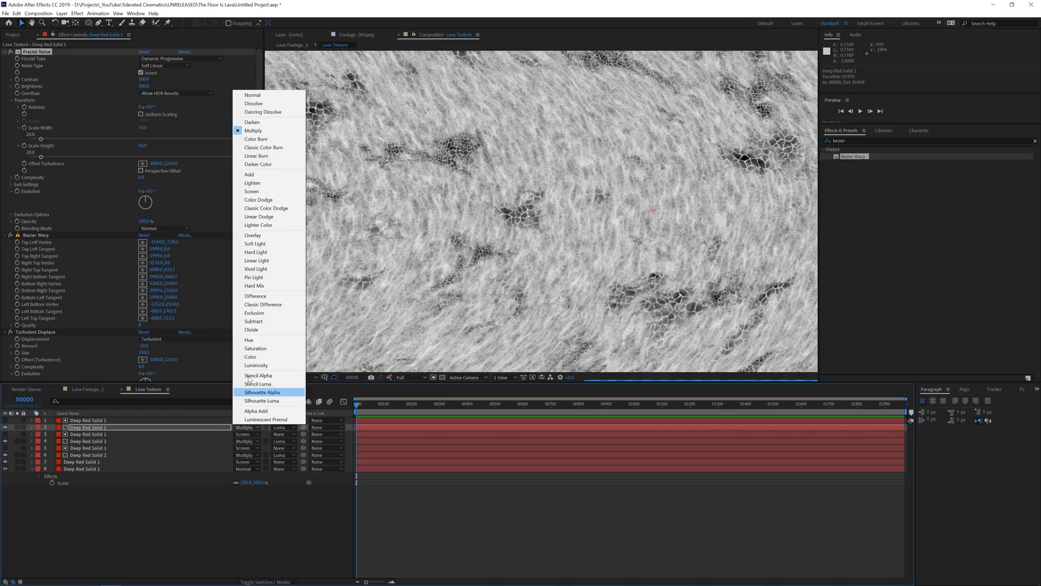
click(255, 189)
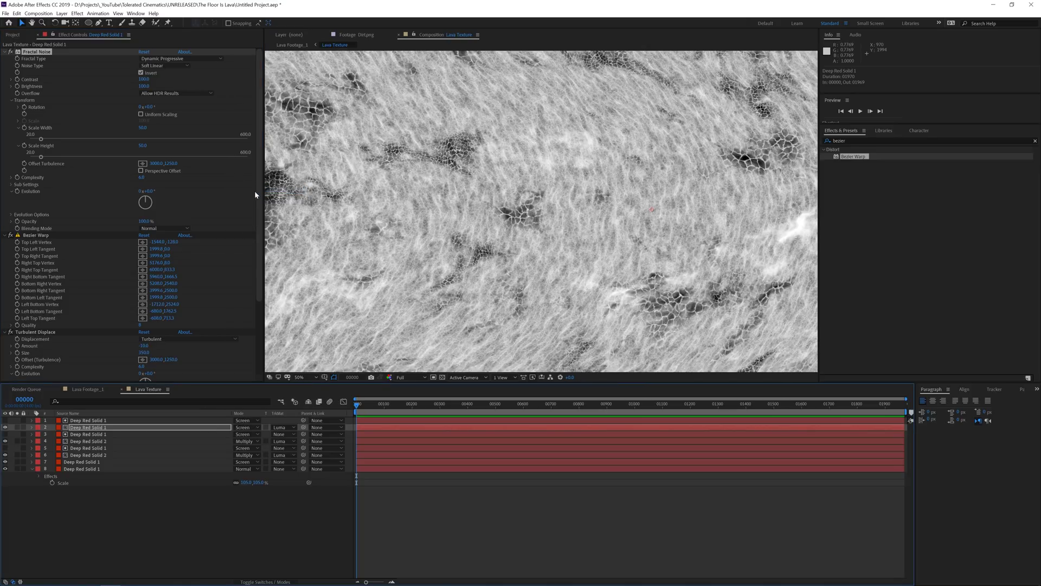
View the lava in the Lava Footage_1 composition and undo the last Exposure gamma correction change.
click(167, 543)
click(81, 389)
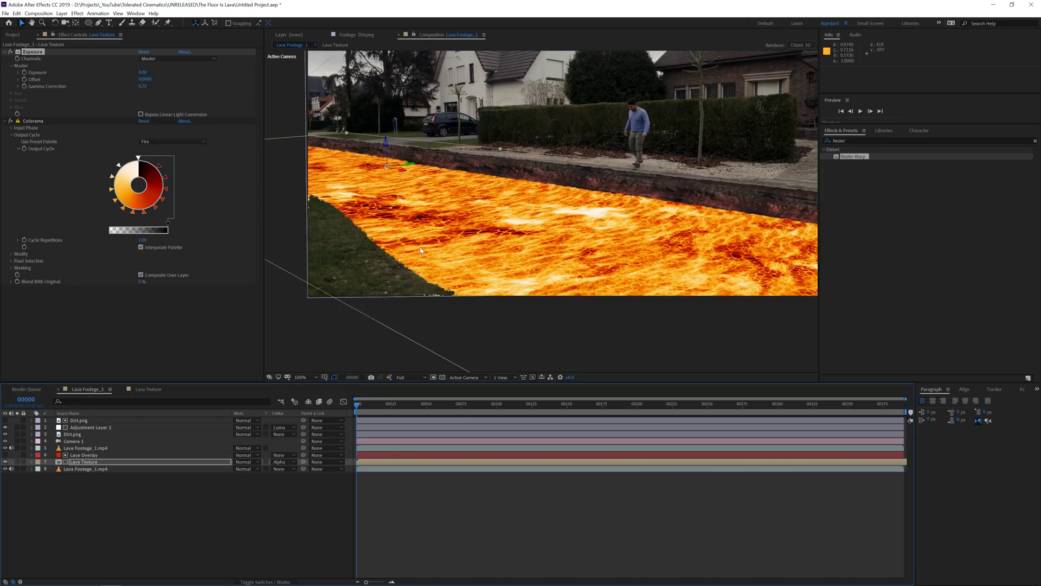
click(229, 170)
key(ctrl+z)
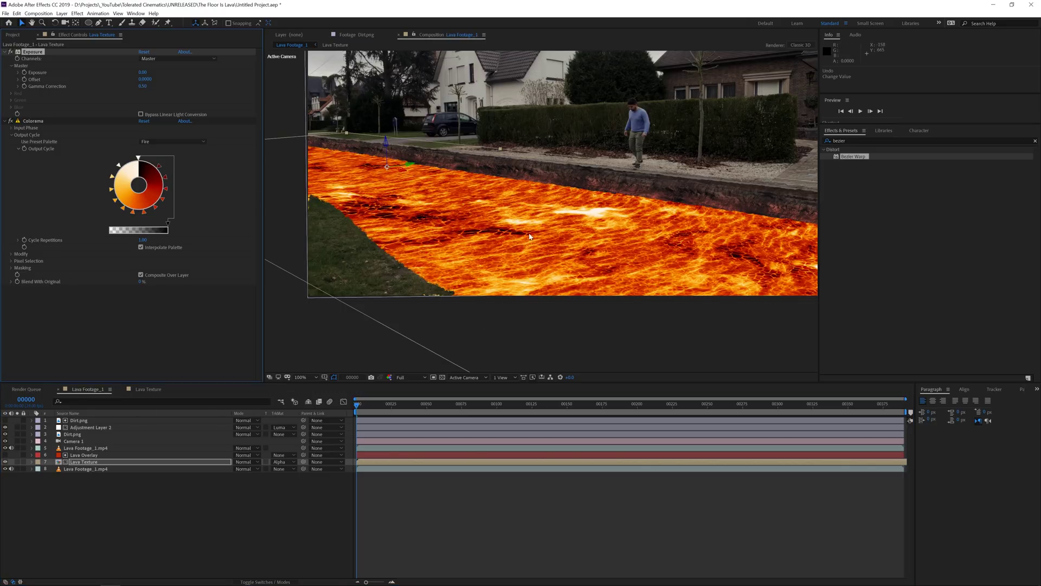
In the Lava Texture composition, lower the second layer's opacity and set both cell-pattern layers to 75% opacity.
click(152, 389)
click(87, 427)
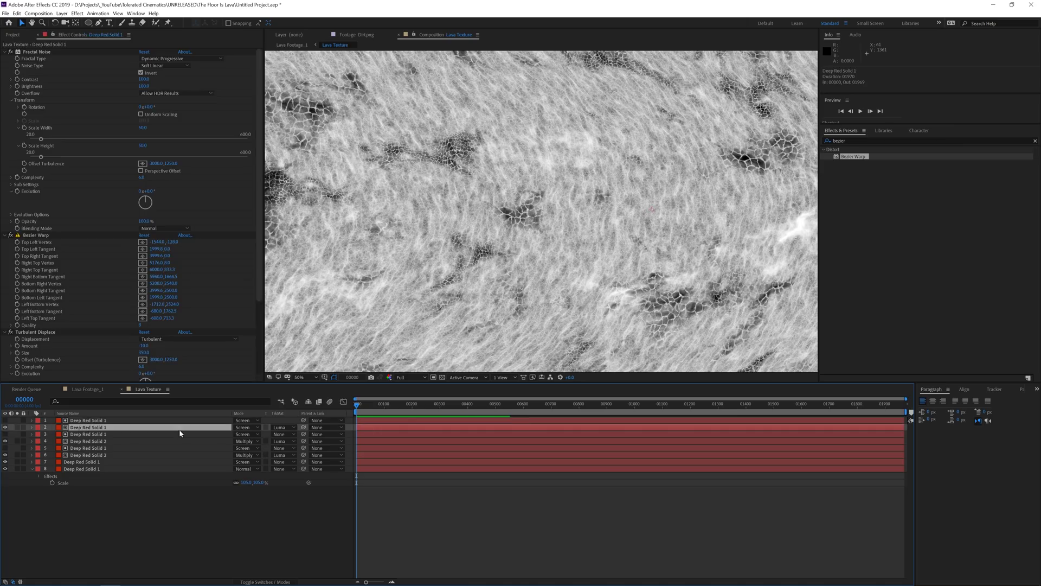
key(t)
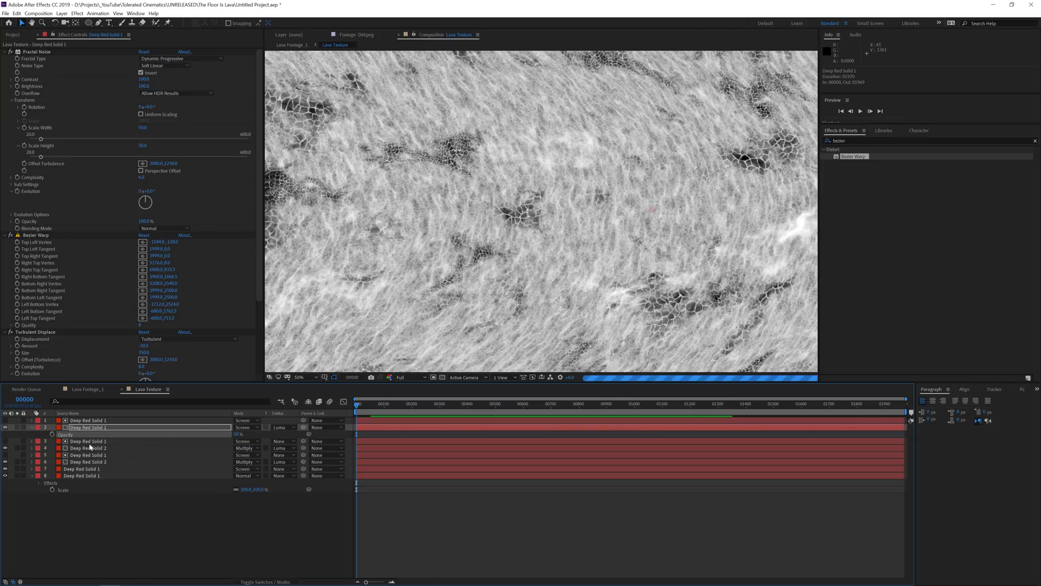
click(83, 448)
ctrl+click(76, 463)
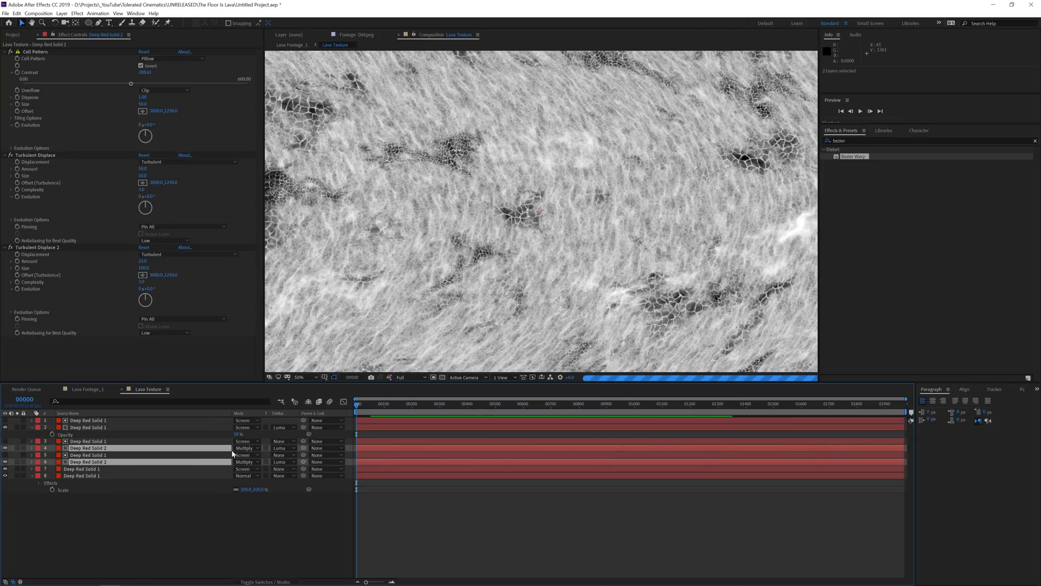
key(t)
click(237, 455)
text(75)
key(Return)
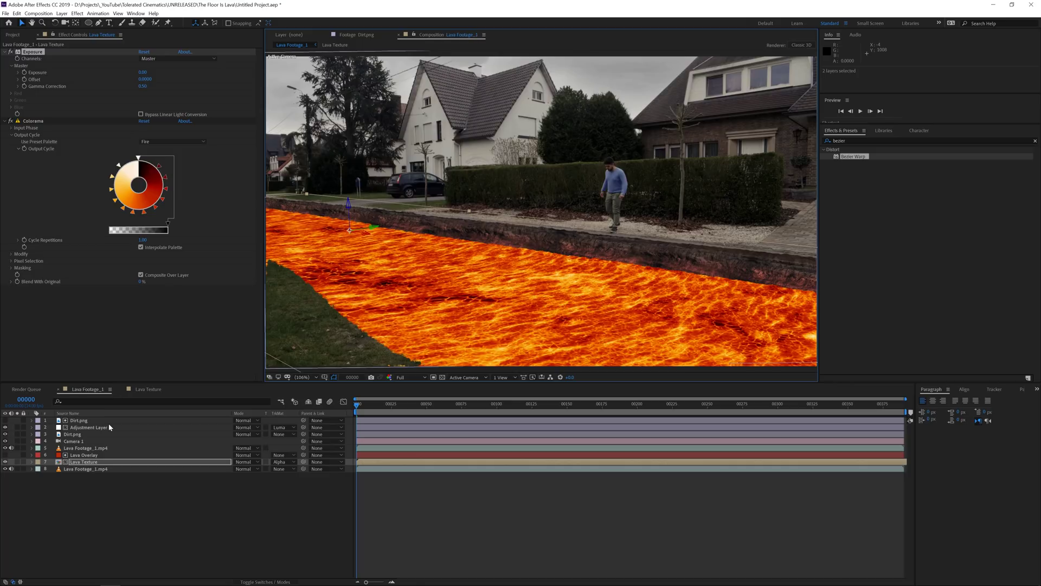
Apply Unsharp Mask to the Lava Texture layer in Lava Footage_1 with an amount of 100 and a radius of 5.
click(90, 461)
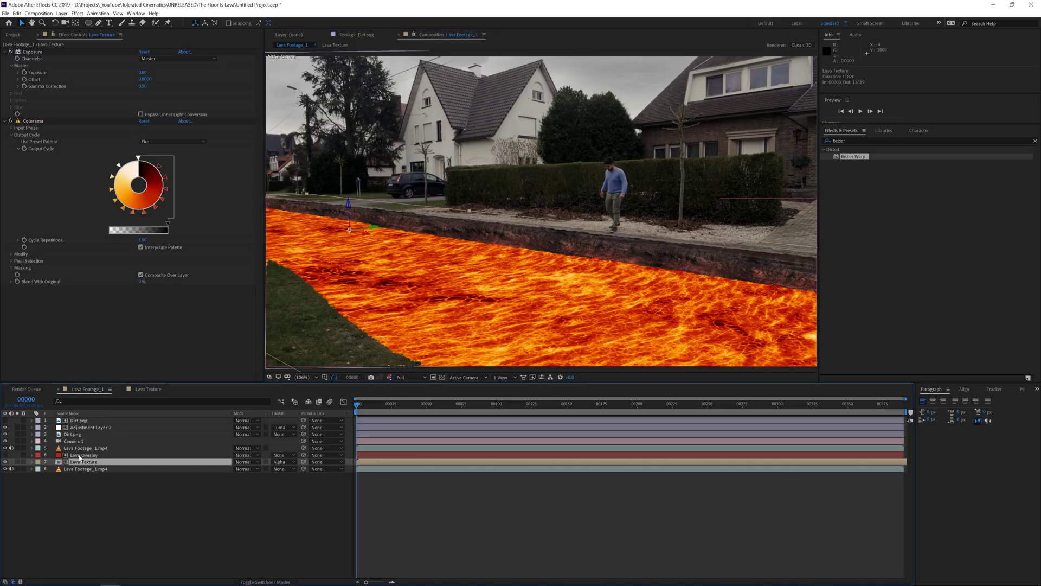
click(79, 14)
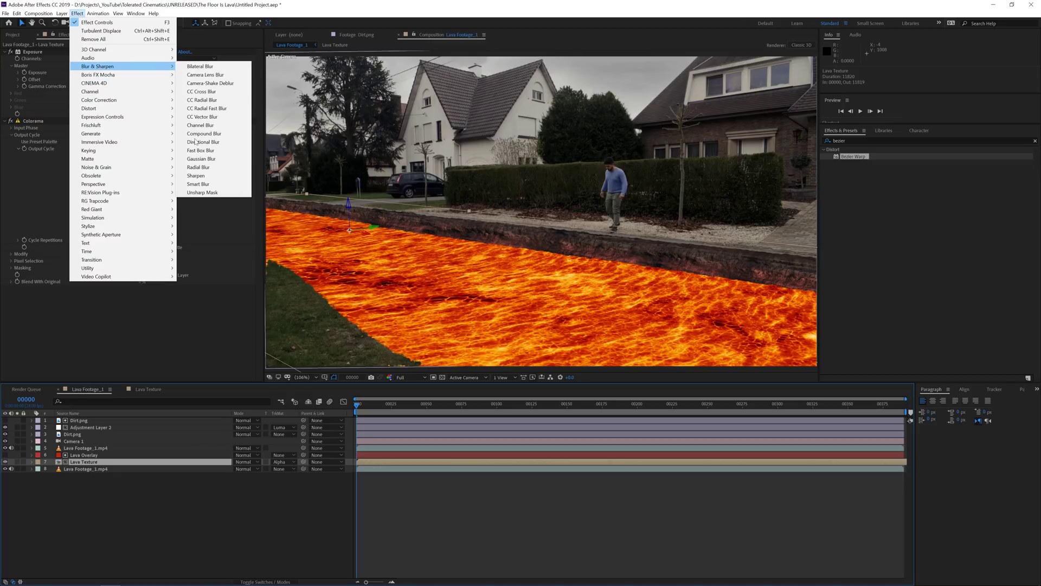
click(202, 192)
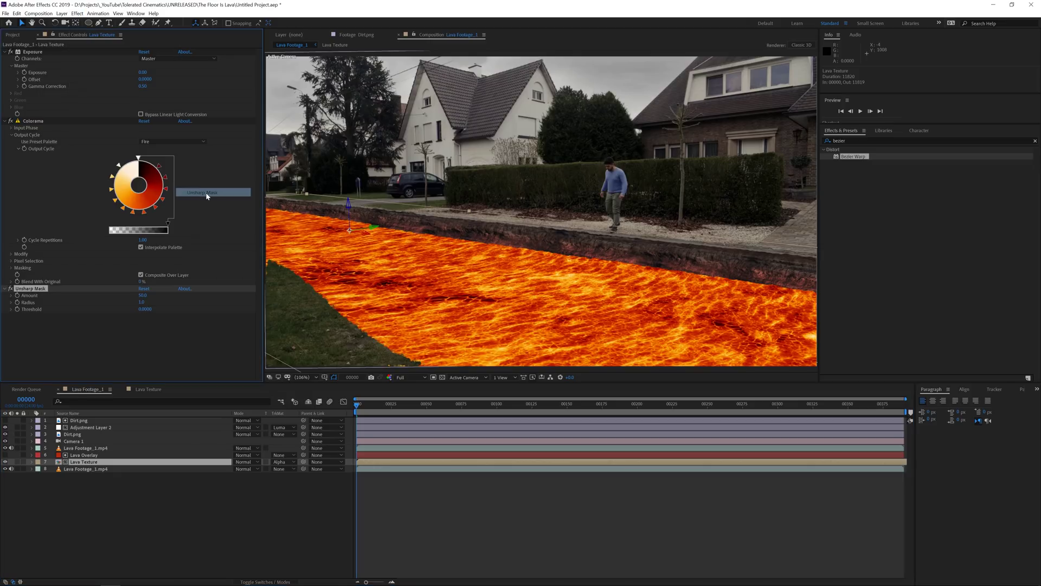
click(142, 296)
text(100)
key(Return)
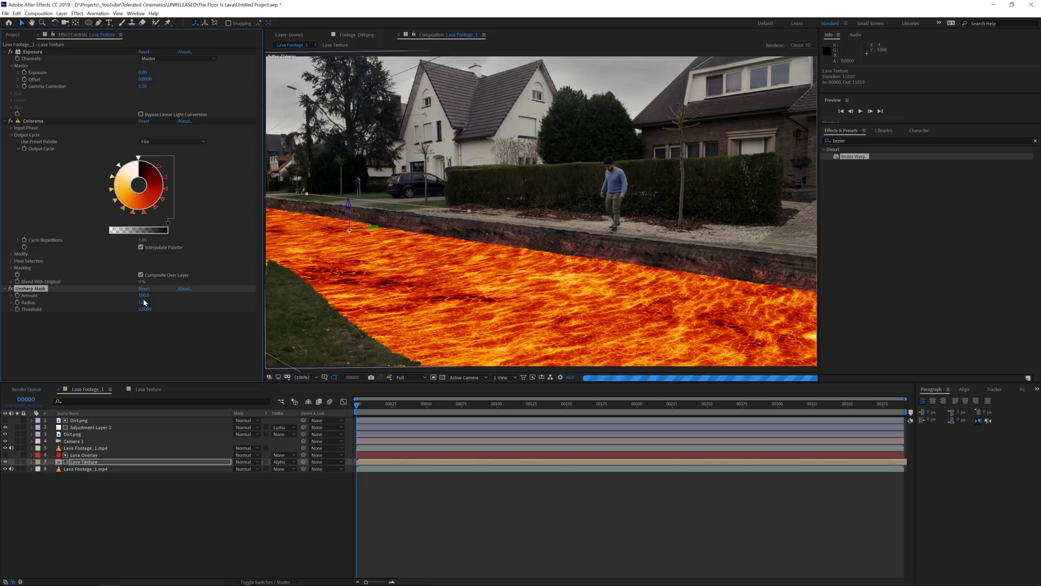
key(Tab)
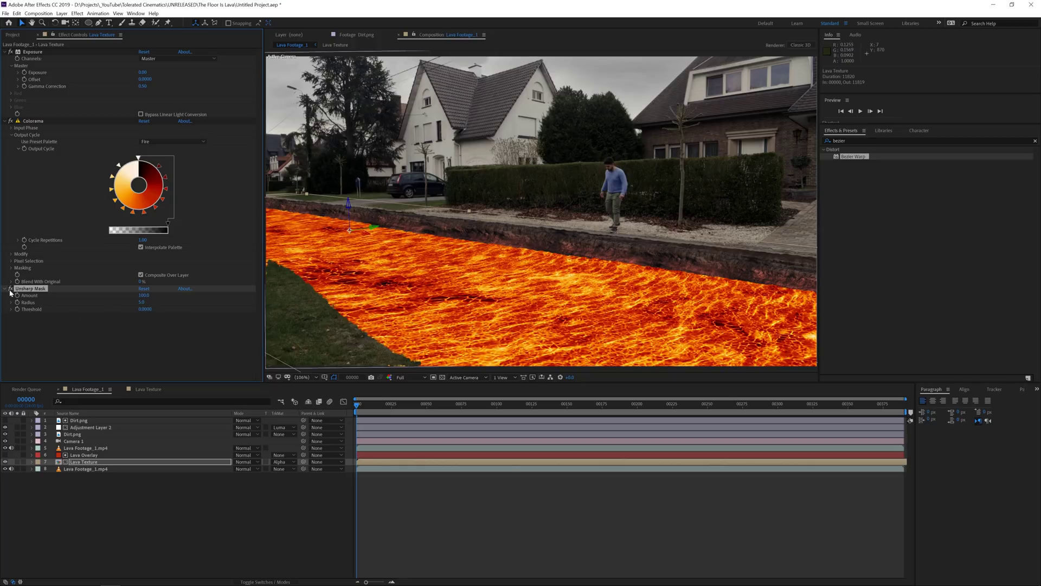
Try an Unsharp Mask amount of 50 on the lava, and settle on 35.
click(143, 295)
text(50)
key(Return)
click(143, 296)
text(35)
key(Return)
Duplicate the Unsharp Mask effect and give the copy a radius of 25 and an amount of 15.
drag(33, 290, 33, 290)
key(ctrl+d)
click(141, 330)
text(25)
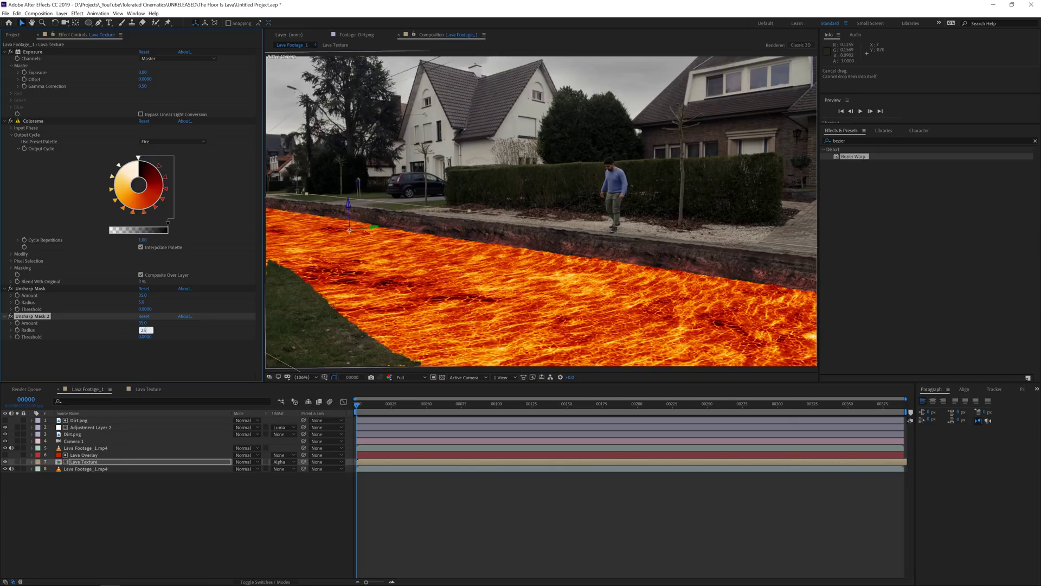
key(Return)
click(142, 323)
text(25)
key(Return)
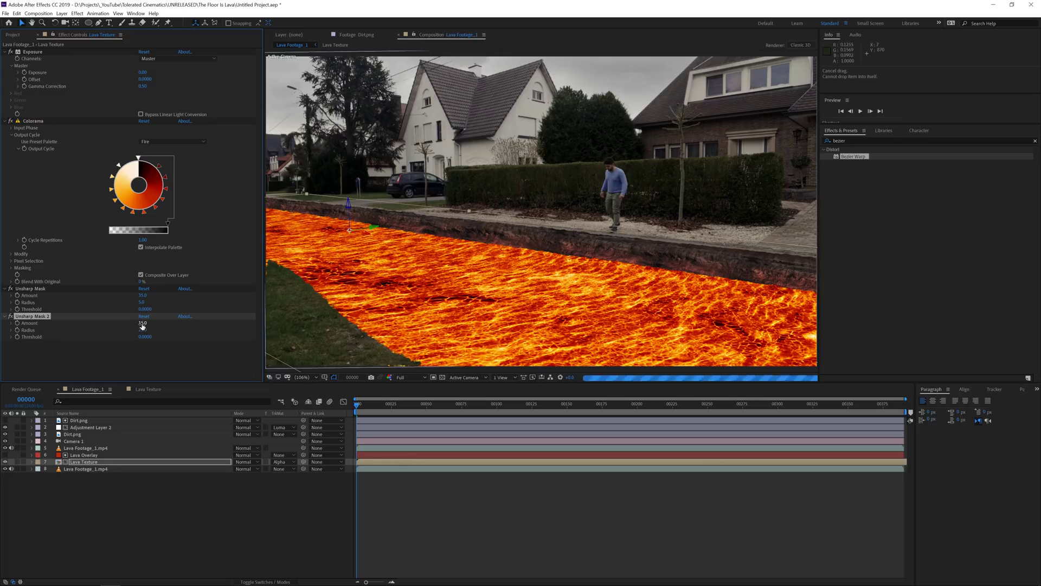
Try a radius of 50 on the second Unsharp Mask, and return it to 25.
click(142, 330)
text(50)
key(Return)
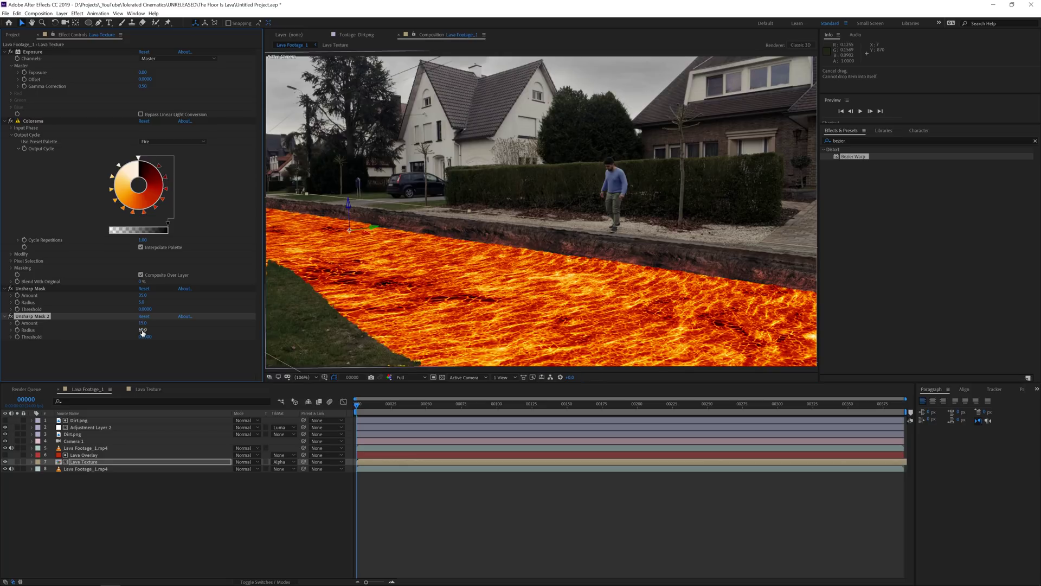
click(142, 330)
text(25)
key(Return)
Pre-compose the camera, Lava Overlay and Lava Texture layers as "Lava Texture" and place the result between the two Lava Footage_1.mp4 layers.
click(91, 462)
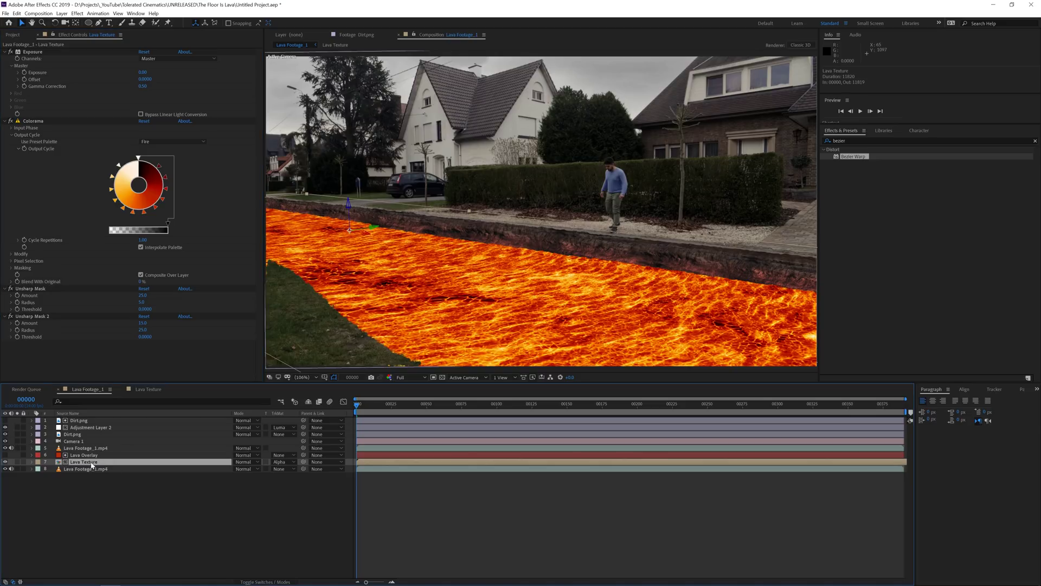
shift+click(94, 456)
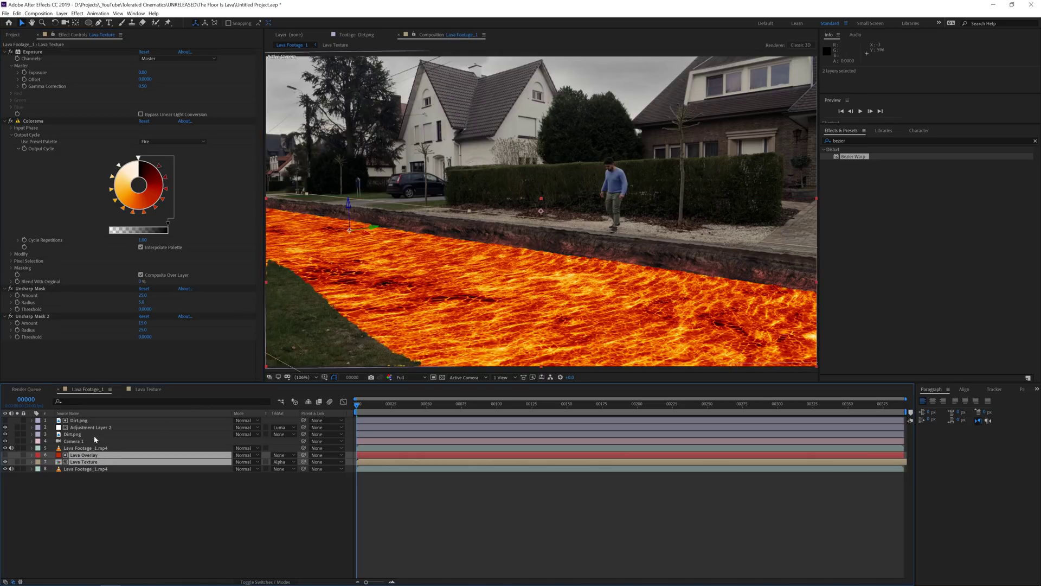
ctrl+click(75, 441)
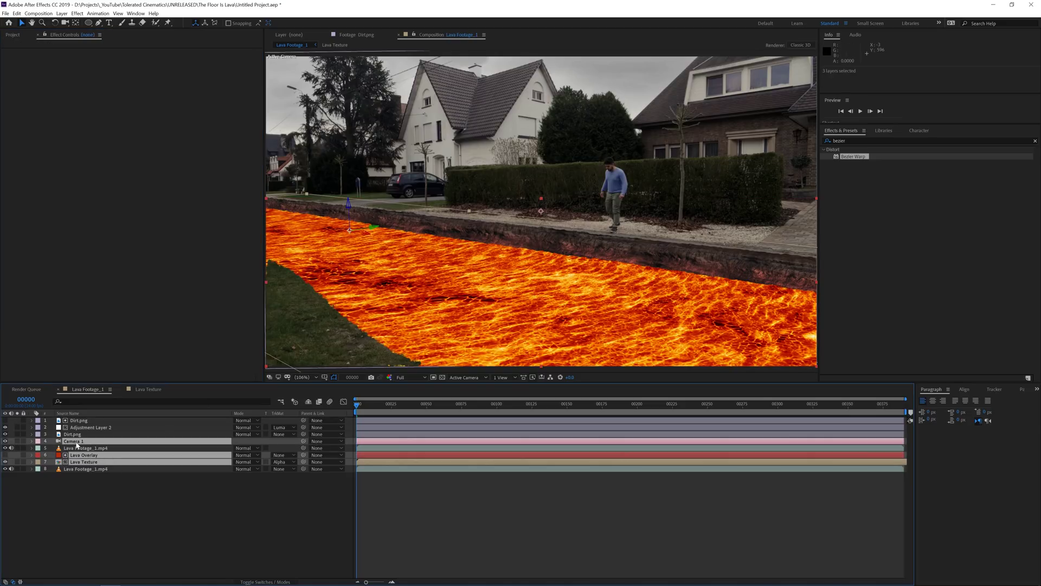
click(61, 13)
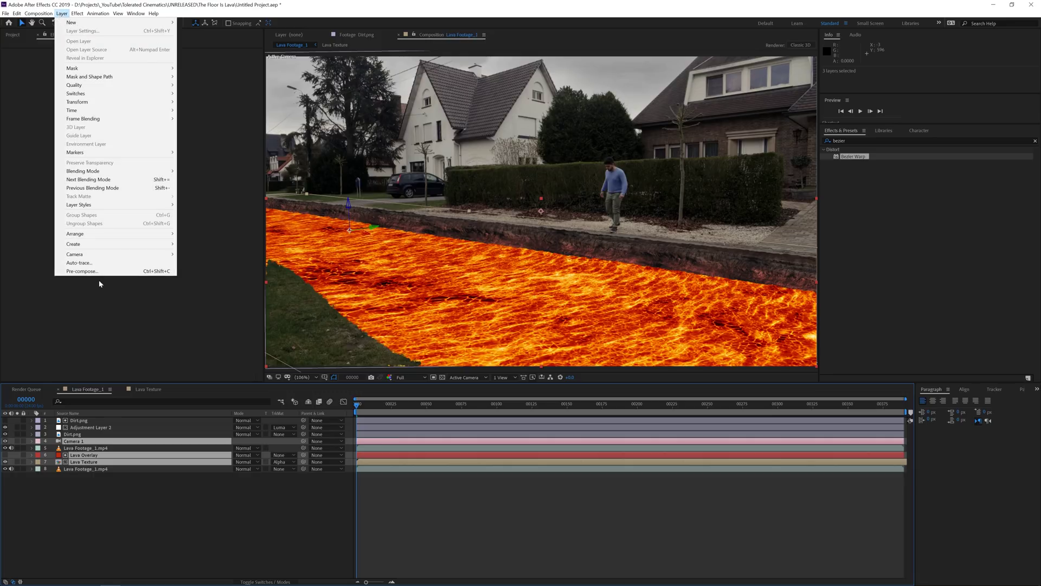
click(98, 270)
text(Lava T)
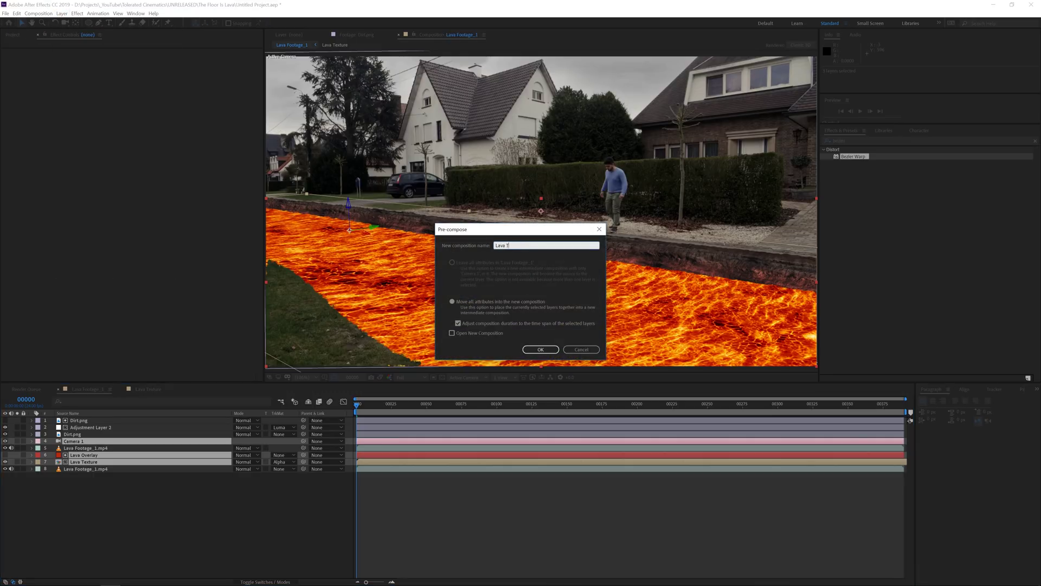
text(exture)
key(Return)
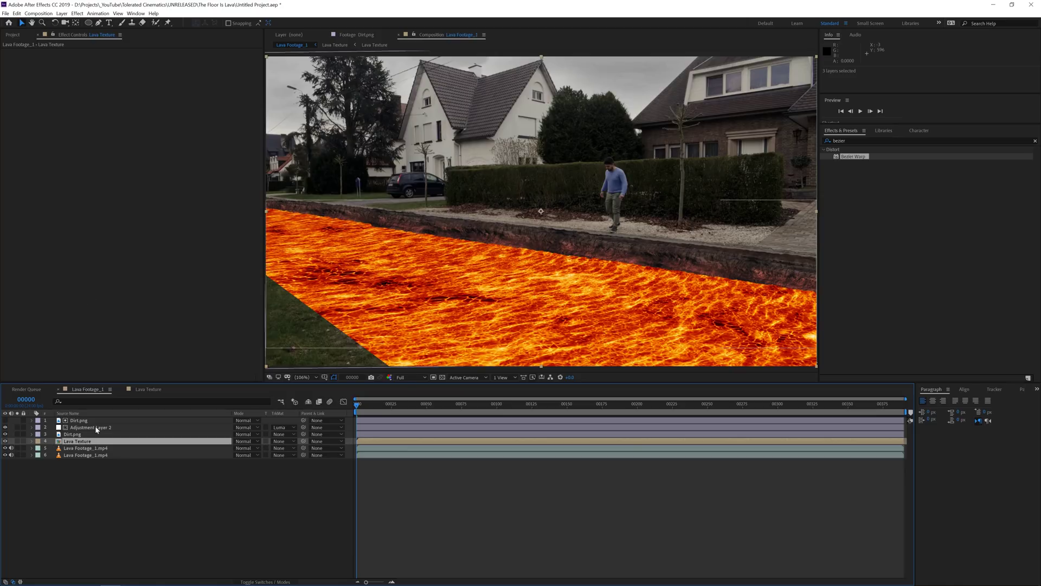
drag(90, 443, 90, 453)
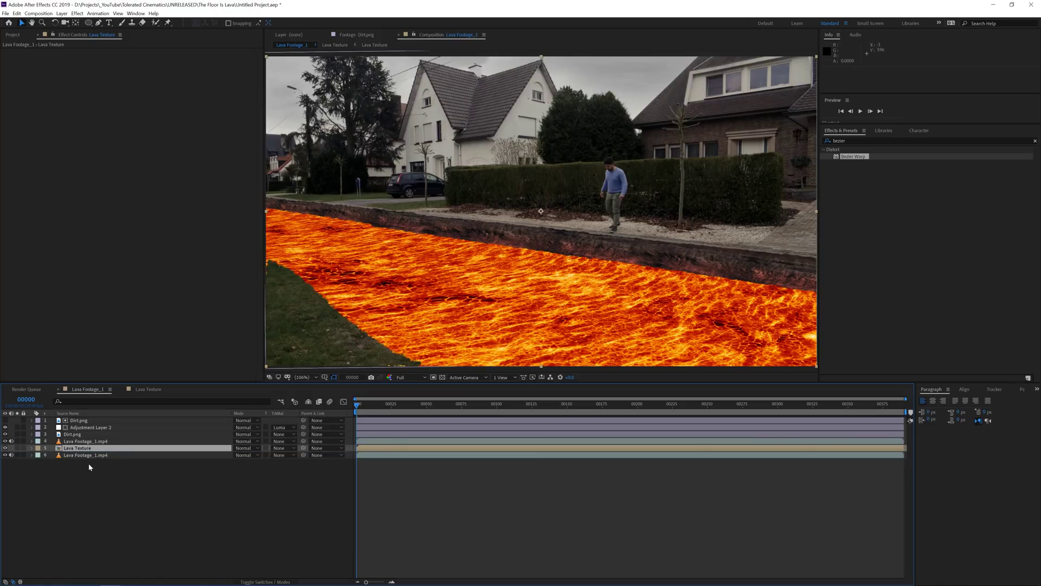
Apply the CC Glass effect to the pre-composed Lava Texture layer.
click(77, 13)
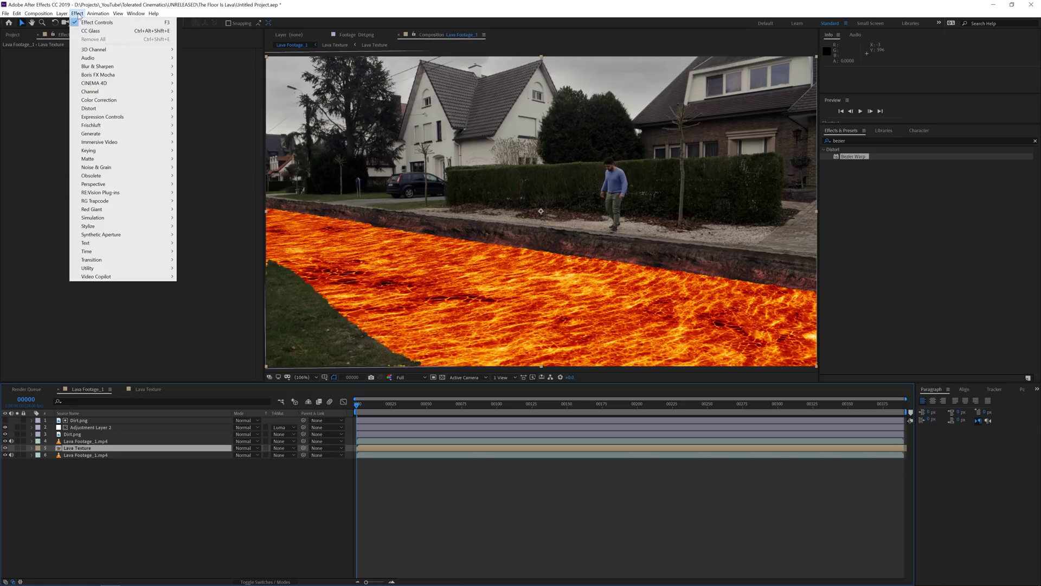
mouse_move(108, 226)
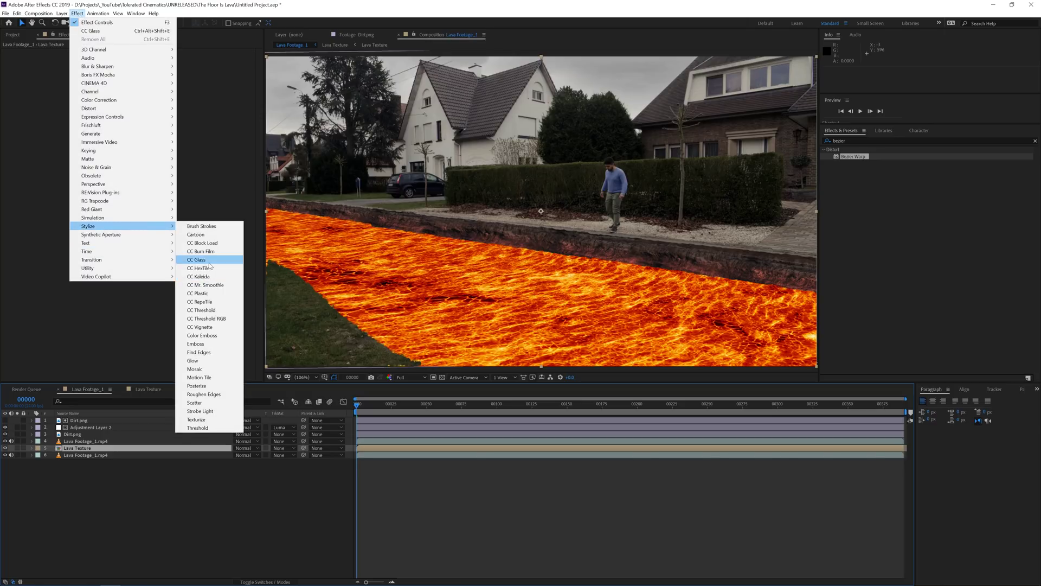
click(208, 260)
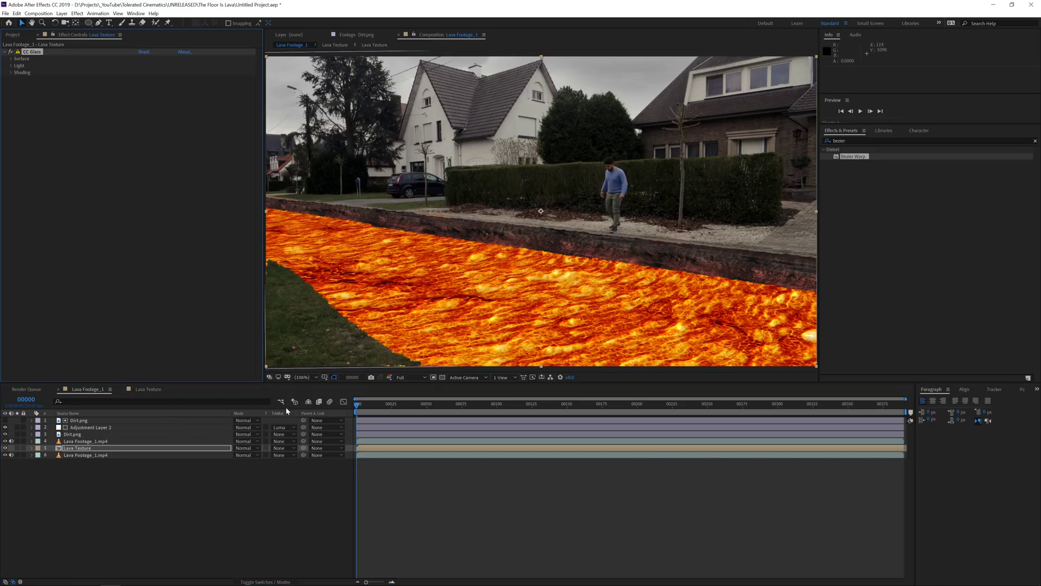
Expand the CC Glass Surface, Light and Shading settings and set the softness to 2.
click(11, 59)
click(12, 106)
click(12, 101)
click(142, 79)
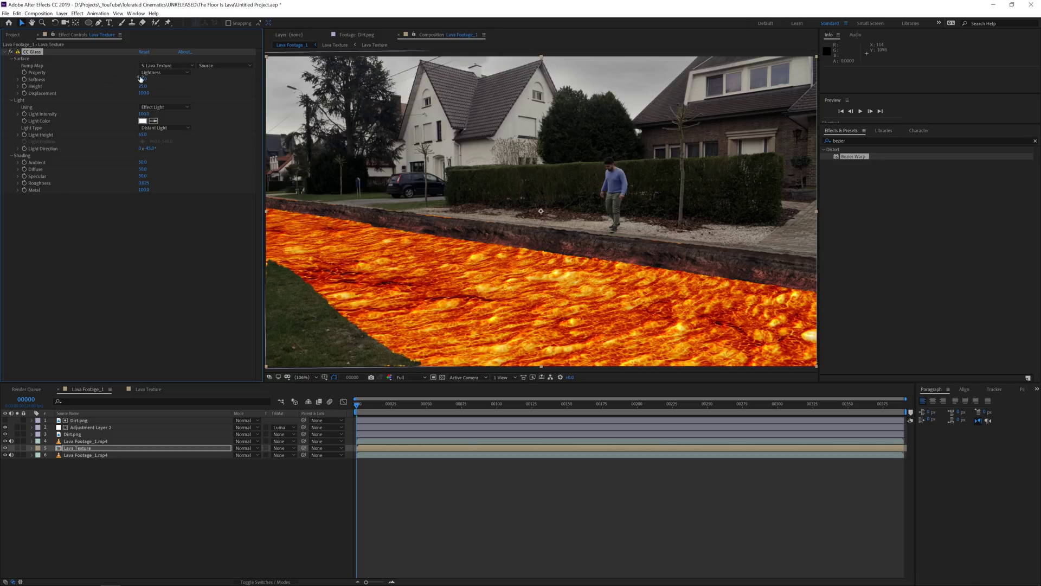
text(2)
key(Return)
Try a CC Glass softness of 5, and return it to 2.
click(142, 79)
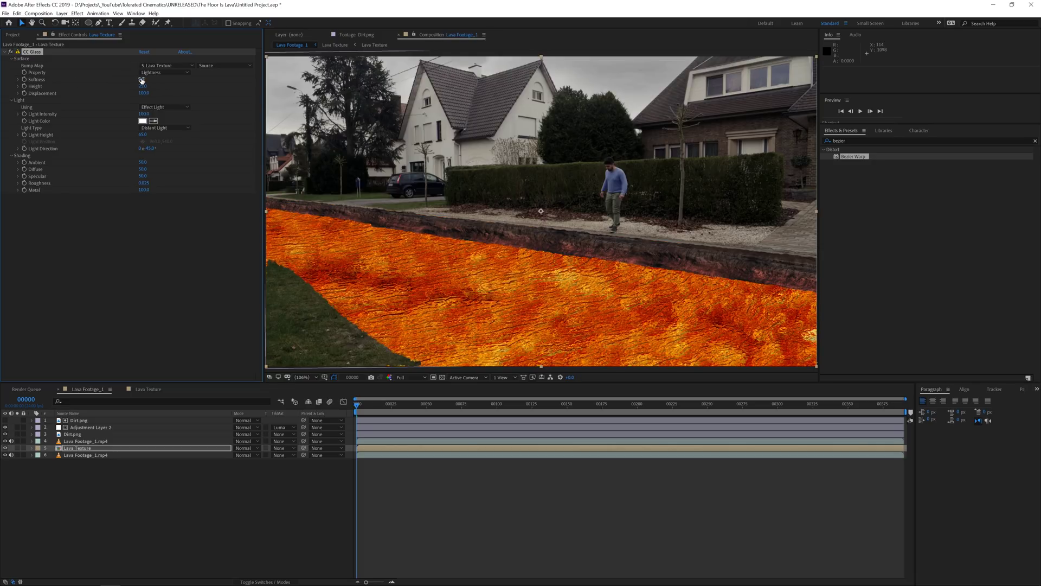
text(5)
right_click(140, 79)
click(139, 82)
click(141, 80)
text(2)
key(Return)
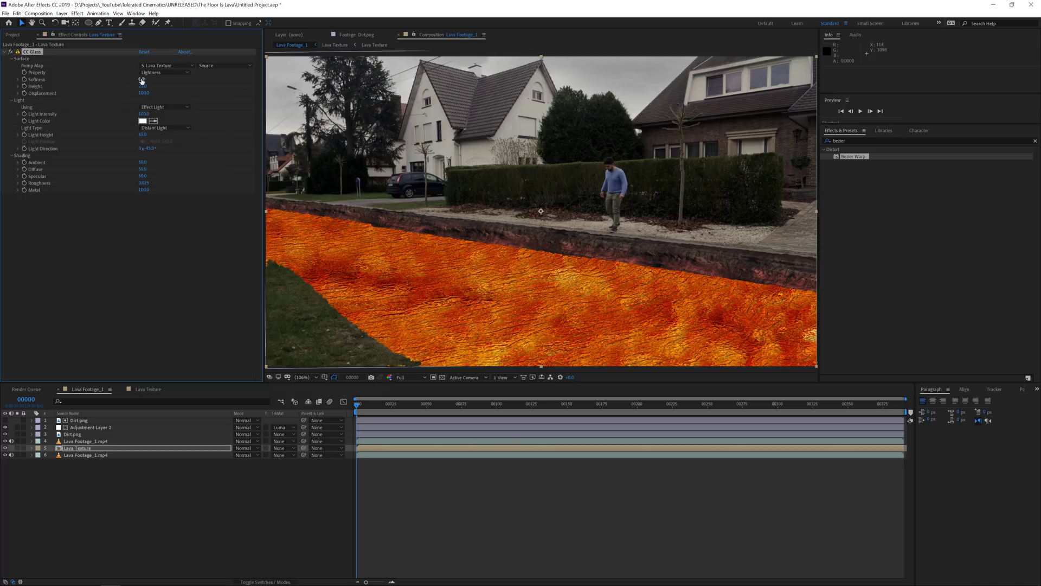
Set the CC Glass height to -5 and the displacement to 0.
click(142, 86)
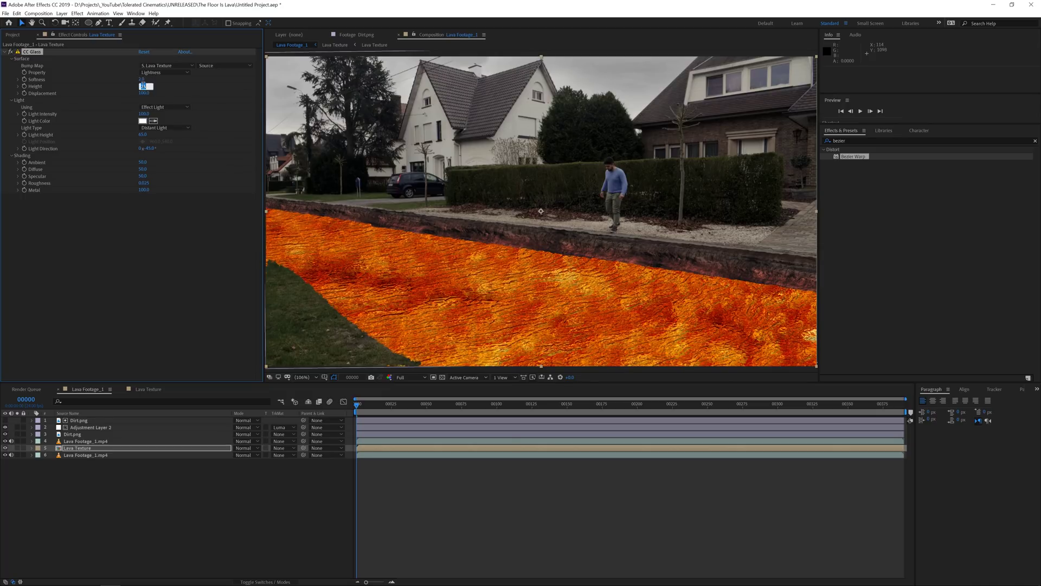
text(-5)
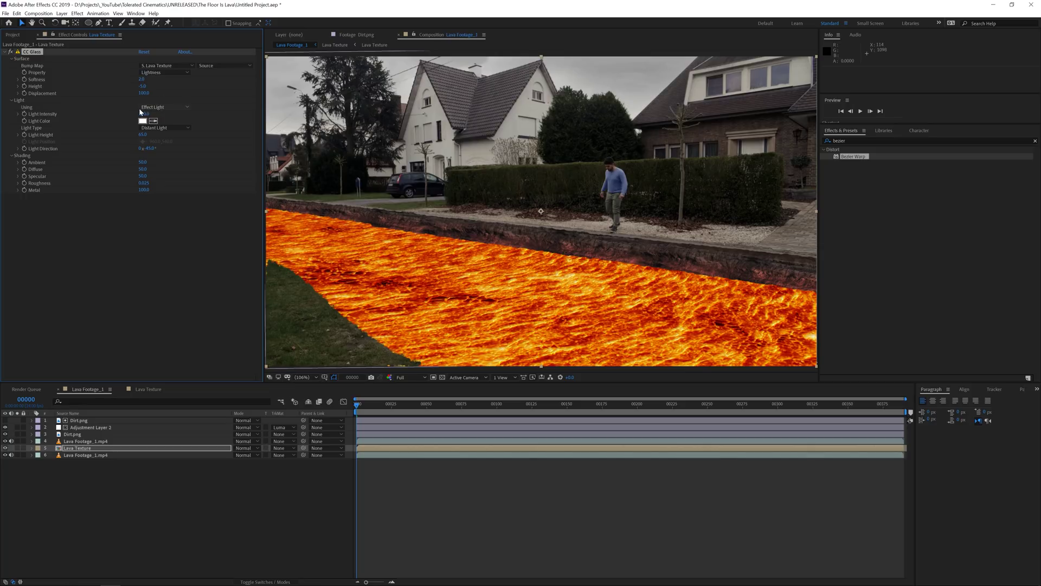
click(143, 93)
text(0)
key(Return)
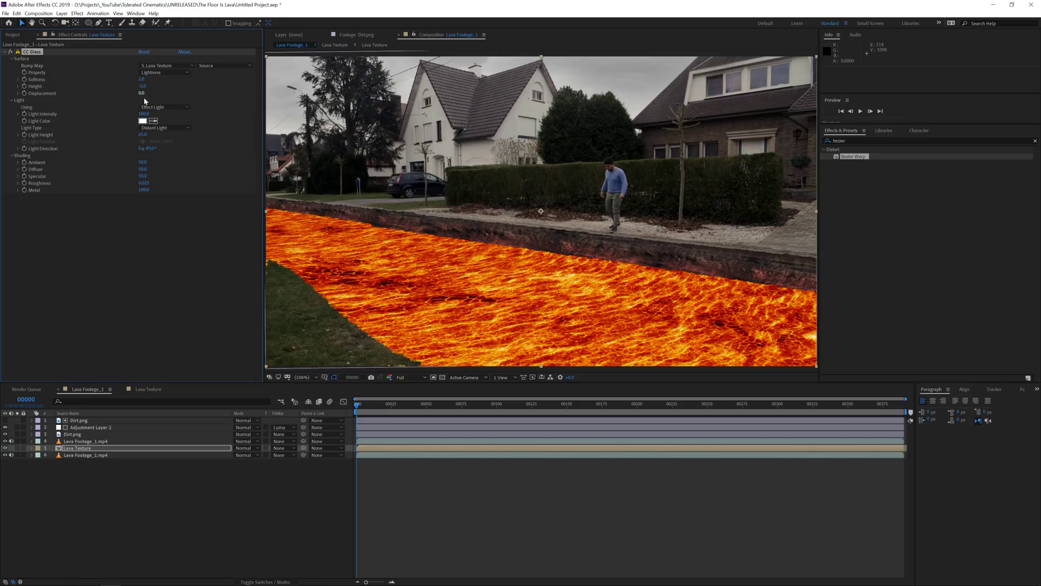
Change the CC Glass light color to pale orange FFE9C0 and set the light height to 75.
click(142, 121)
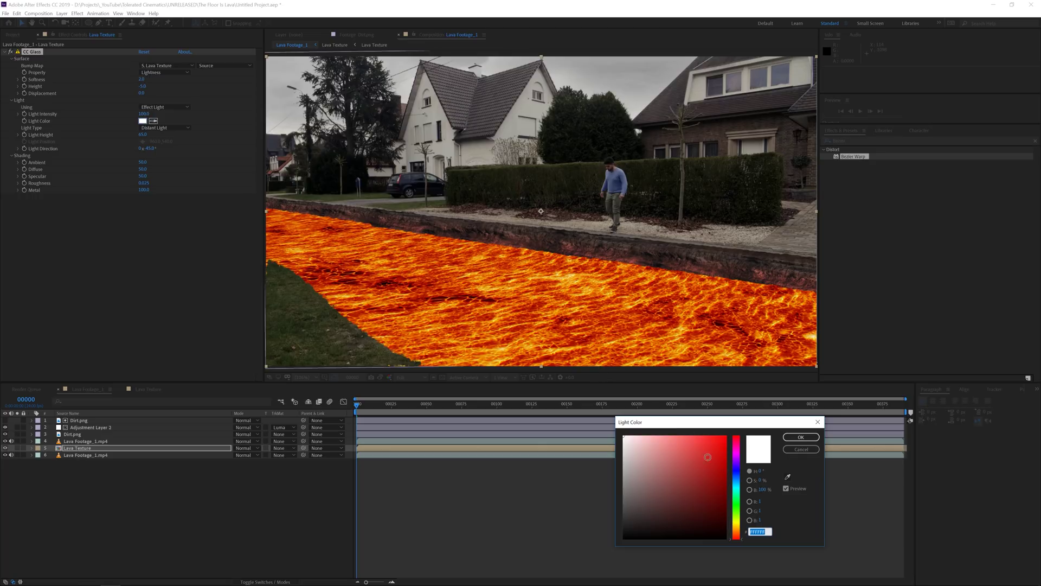
click(739, 527)
drag(656, 440, 646, 417)
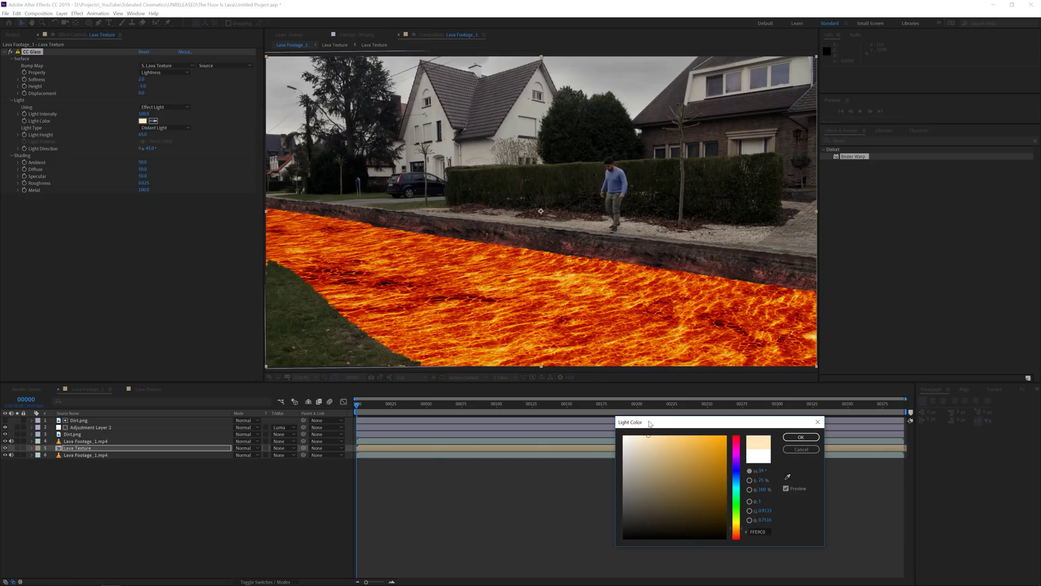
key(Return)
click(142, 134)
text(75)
key(Return)
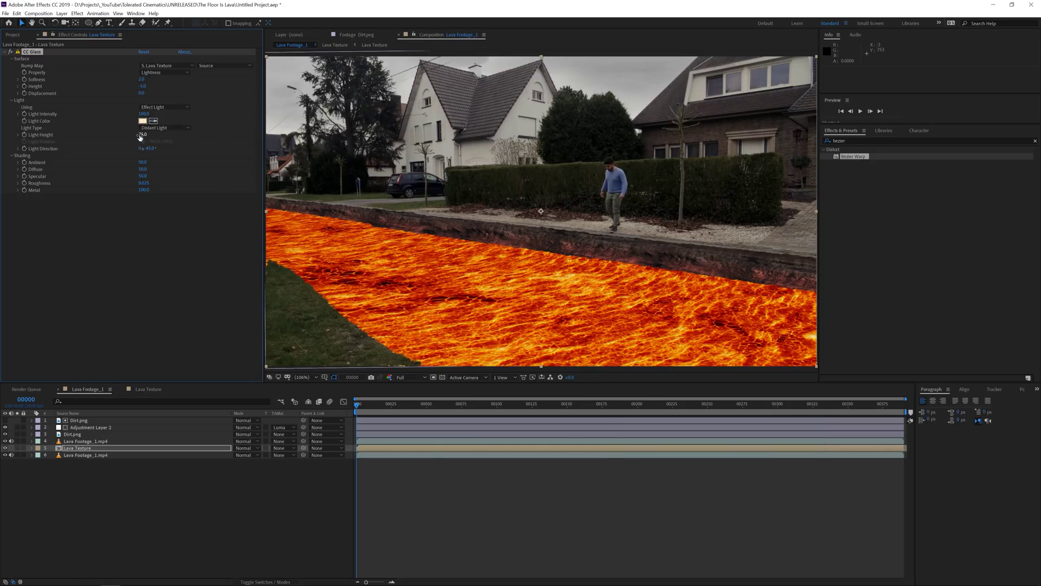
Rotate the CC Glass light direction to about 75°.
click(150, 148)
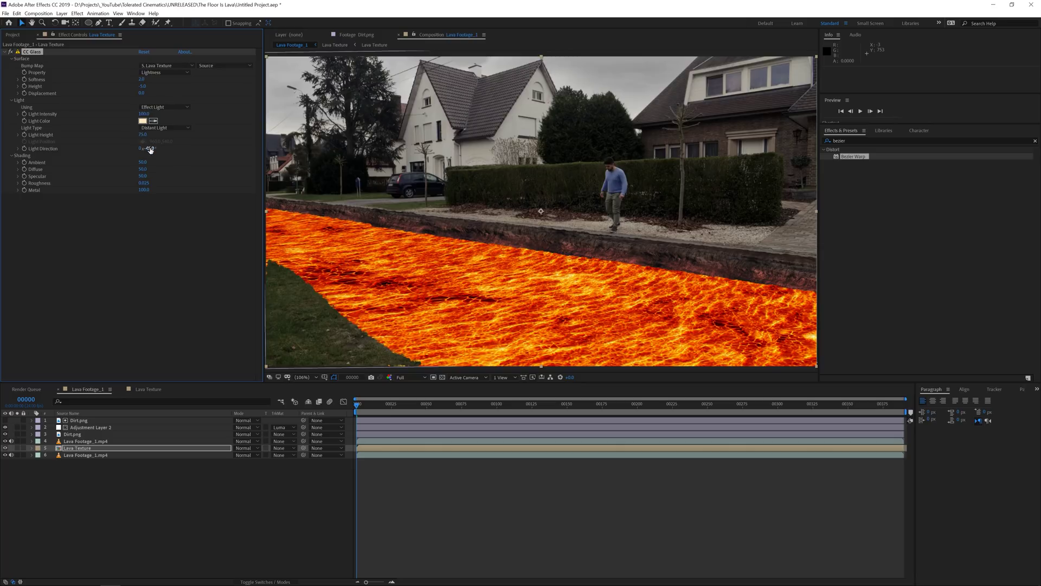
text(-12)
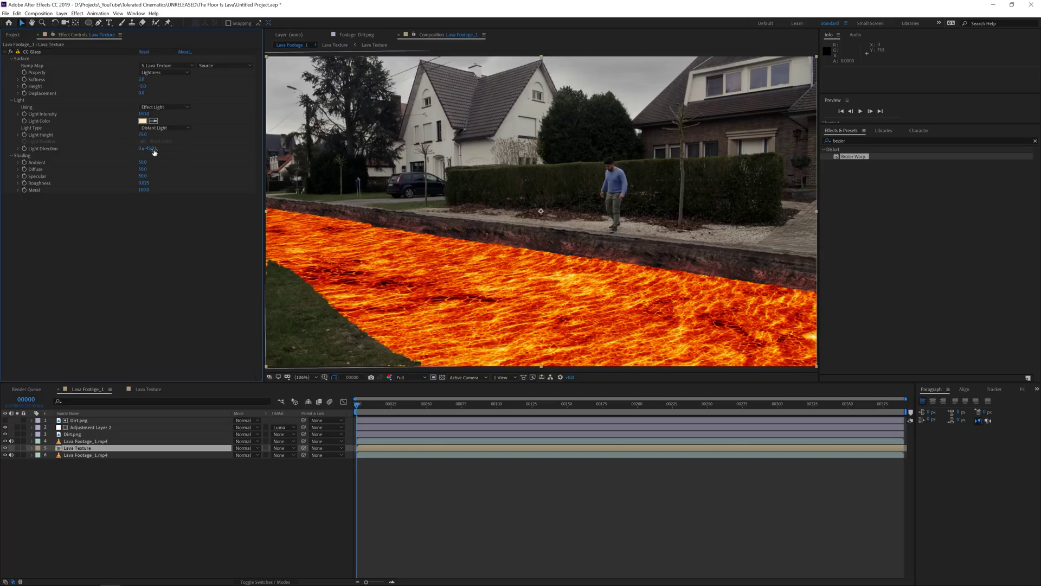
key(Return)
drag(173, 150, 181, 152)
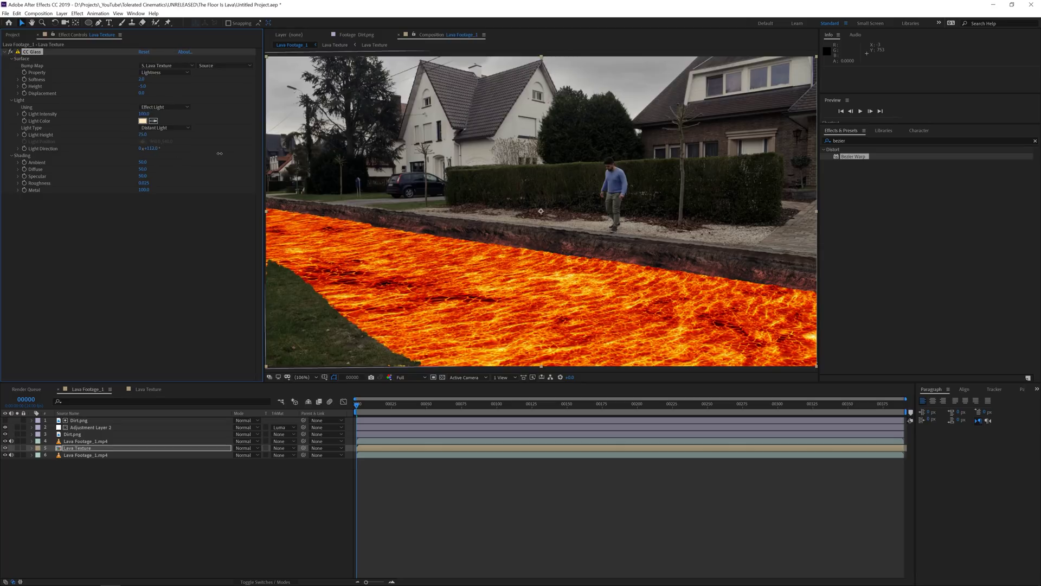
drag(247, 155, 205, 157)
Set the CC Glass height to -3 and compare the lava close up with and without the effect.
click(142, 86)
text(-3)
key(Return)
key(h)
drag(449, 282, 526, 60)
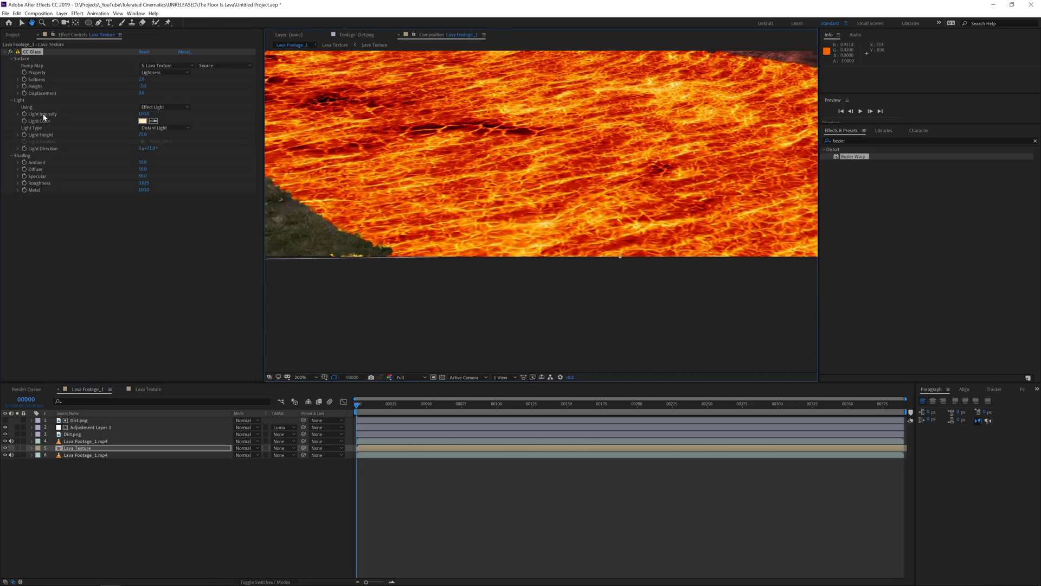
key(v)
click(11, 52)
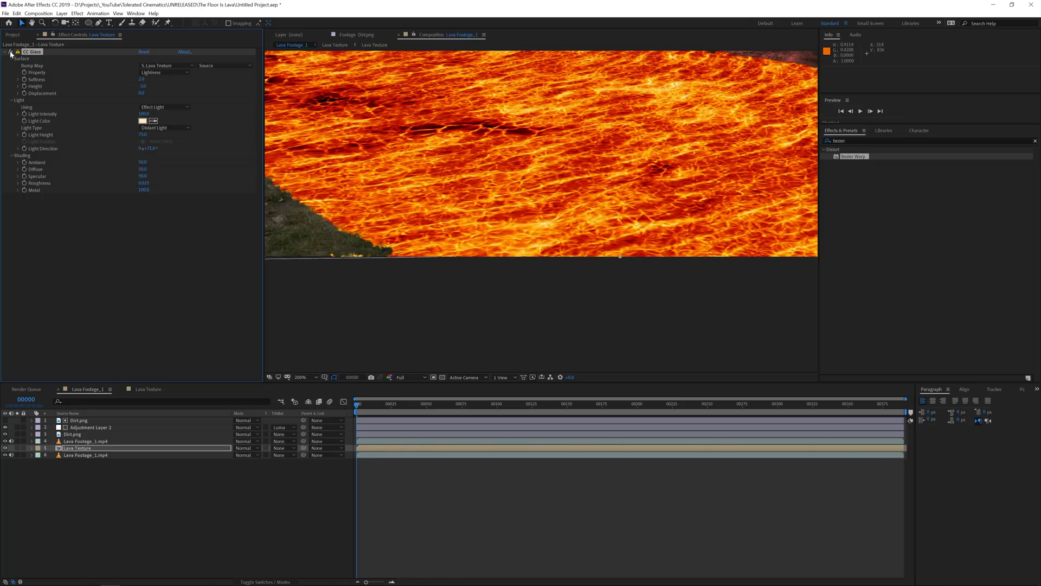
Set the CC Glass shading to ambient 0, specular 75 and metal 49.
click(142, 163)
text(0)
key(Return)
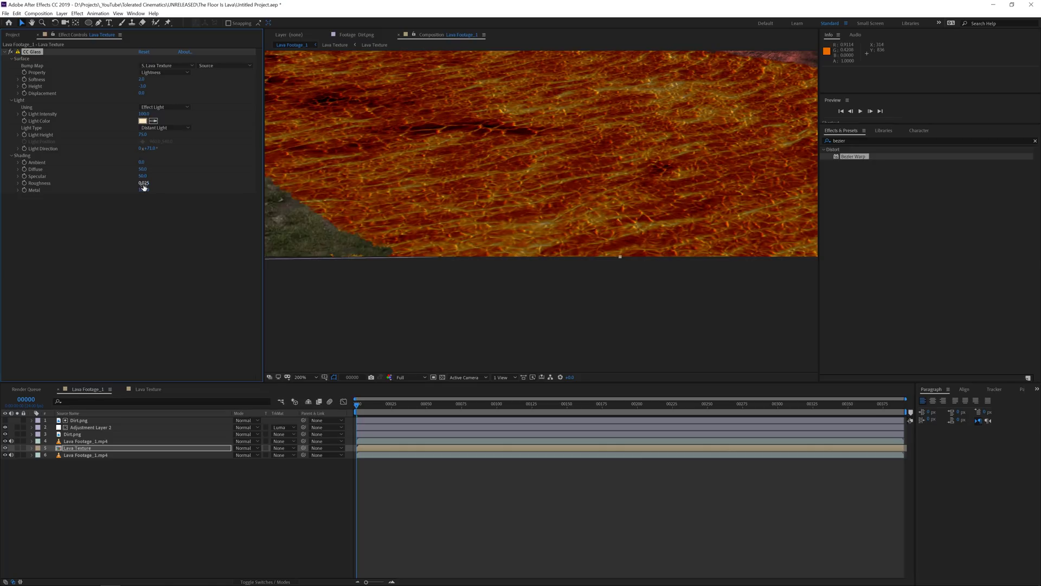
click(144, 183)
click(159, 183)
mouse_move(139, 179)
mouse_down()
mouse_move(153, 179)
mouse_move(136, 189)
mouse_up()
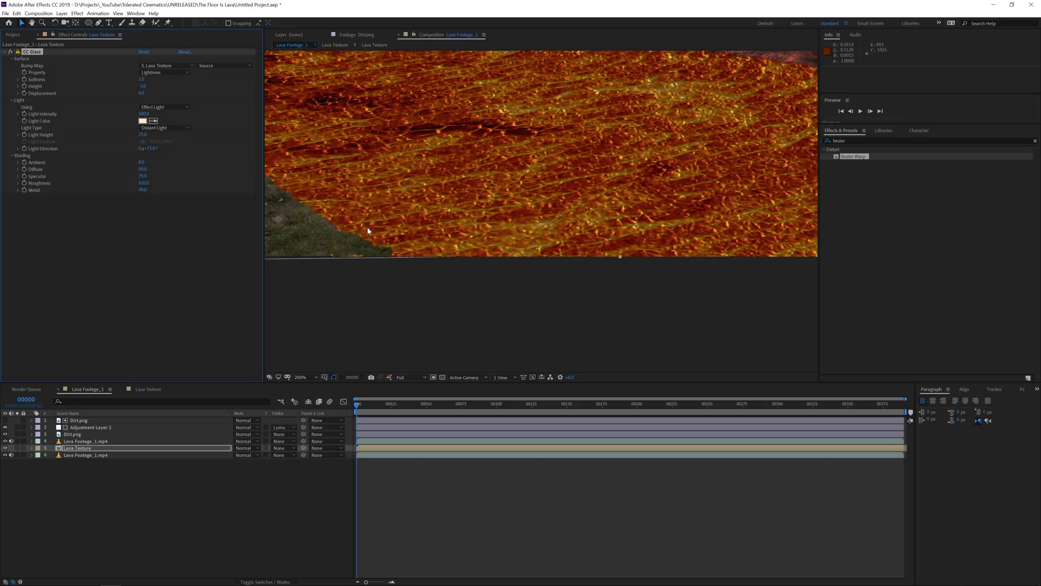
Increase the CC Glass roughness slightly and set the diffuse to 100.
click(301, 377)
click(306, 386)
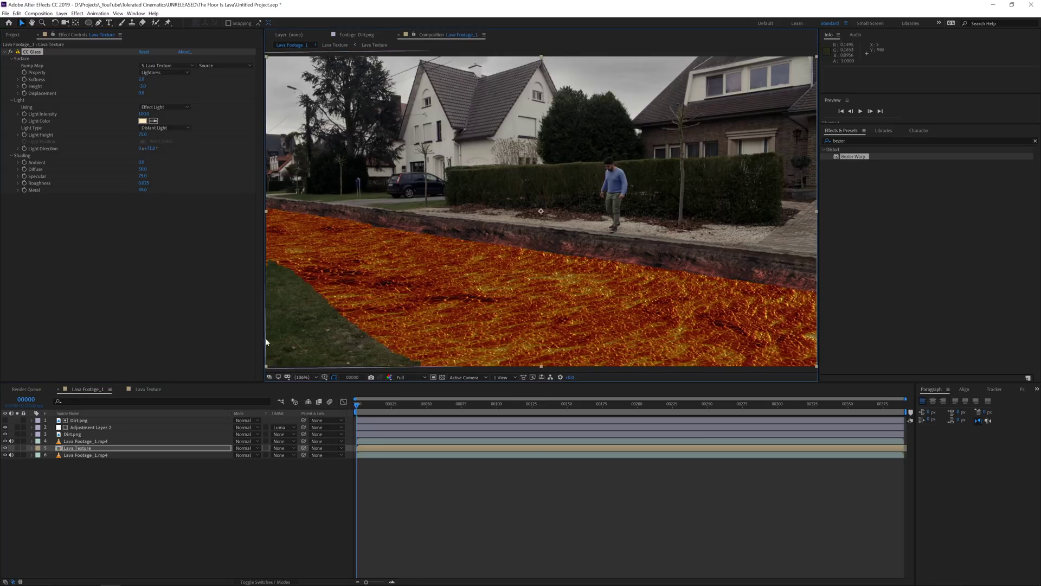
mouse_move(143, 182)
mouse_down()
mouse_move(166, 183)
mouse_move(140, 198)
mouse_up()
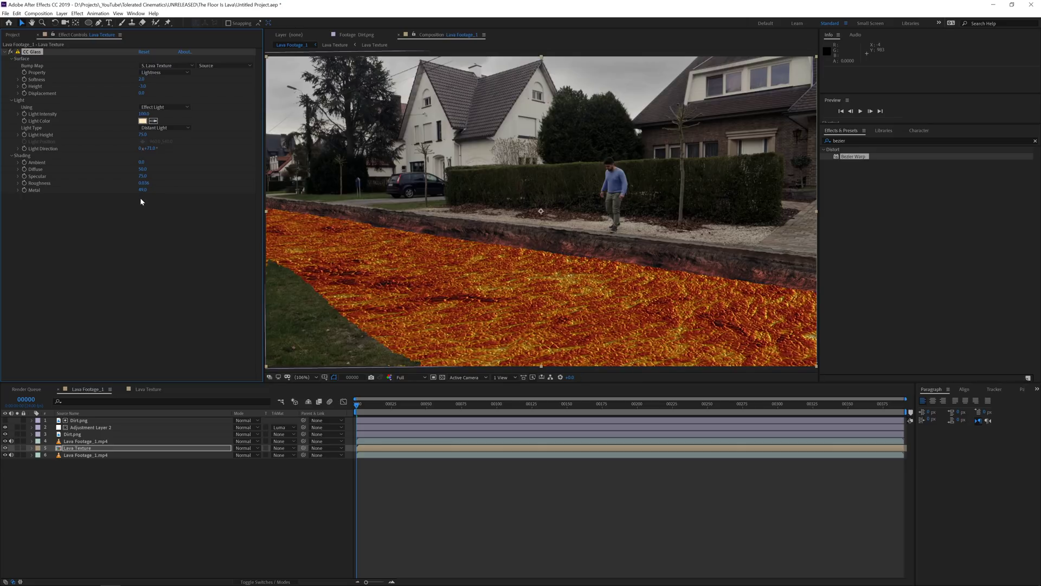
click(143, 169)
text(100)
key(Return)
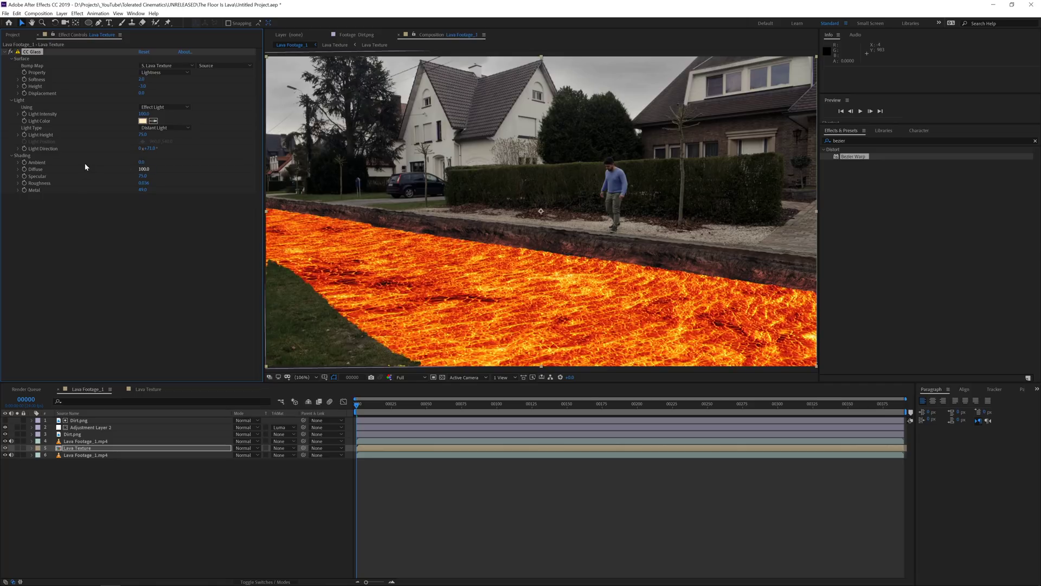
Try a CC Glass softness of 5 and compare the lava with the effect switched off and on.
click(142, 81)
text(5)
key(Return)
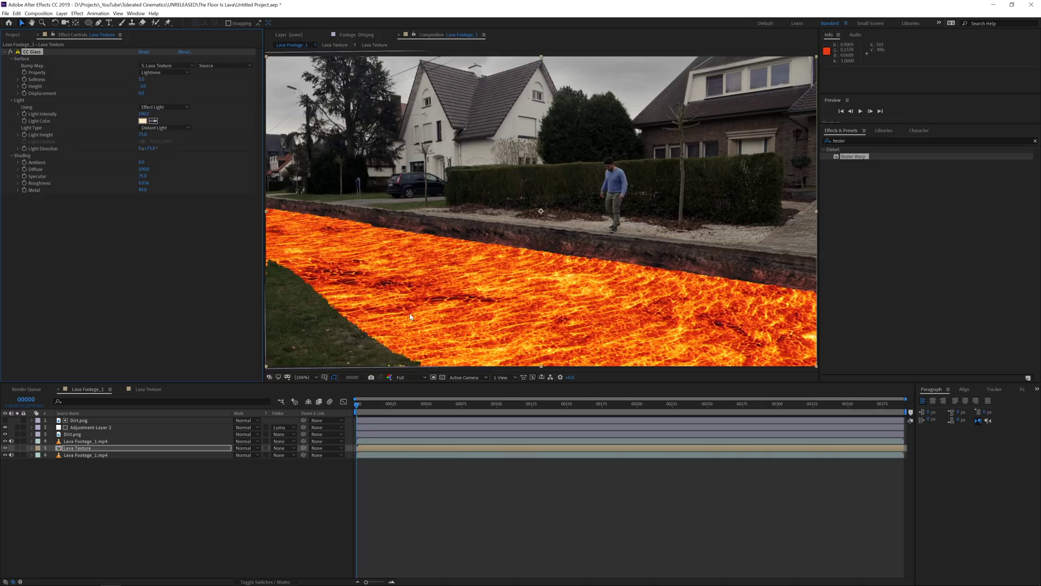
click(11, 52)
click(10, 52)
click(11, 52)
click(11, 52)
click(11, 52)
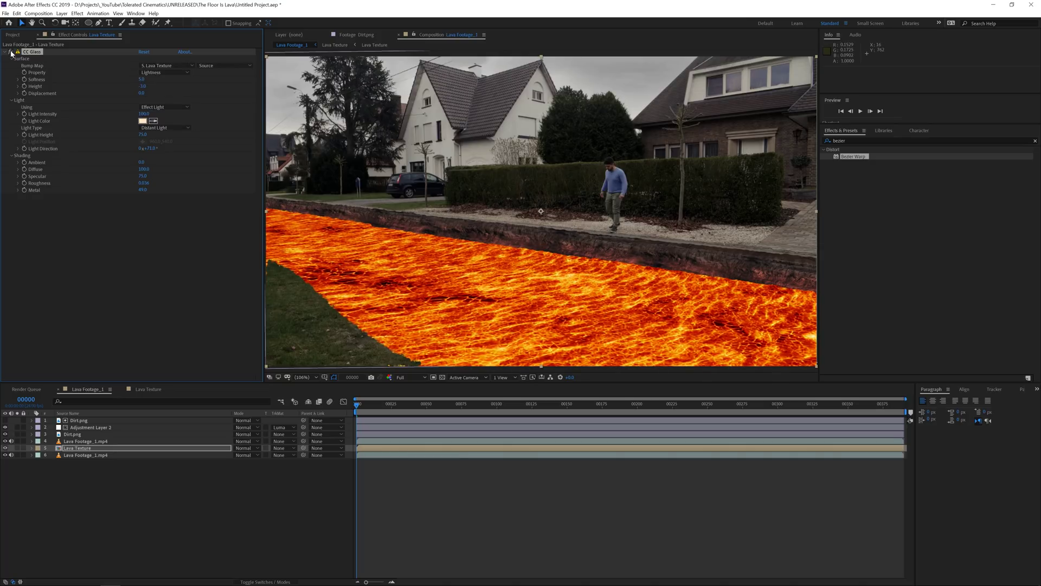
click(11, 52)
click(11, 52)
click(11, 52)
Set the CC Glass softness to 3 and check the close-up lava with and without the effect.
scroll(460, 324, up, 1)
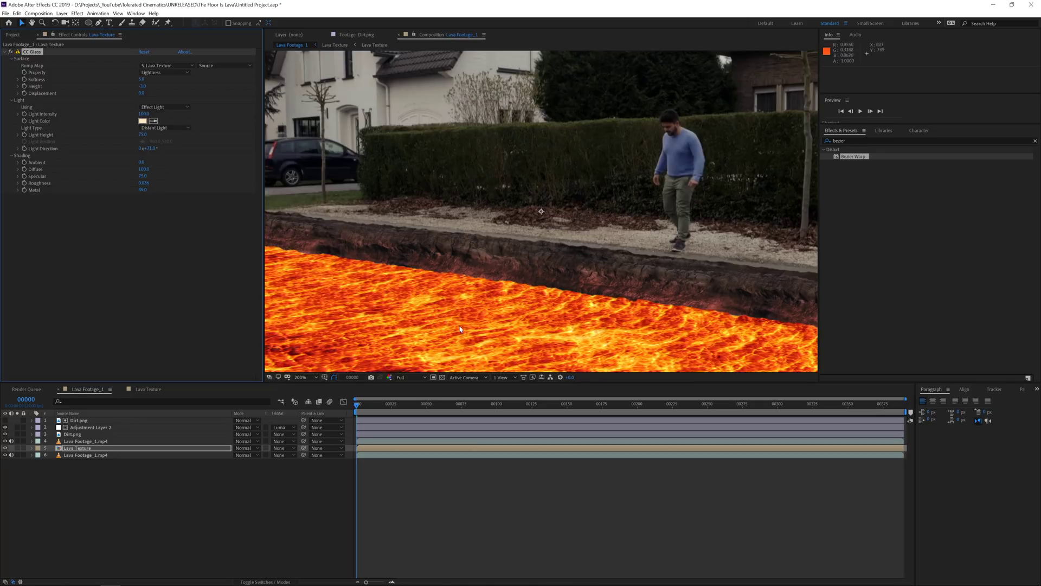
key(space)
drag(503, 342, 476, 172)
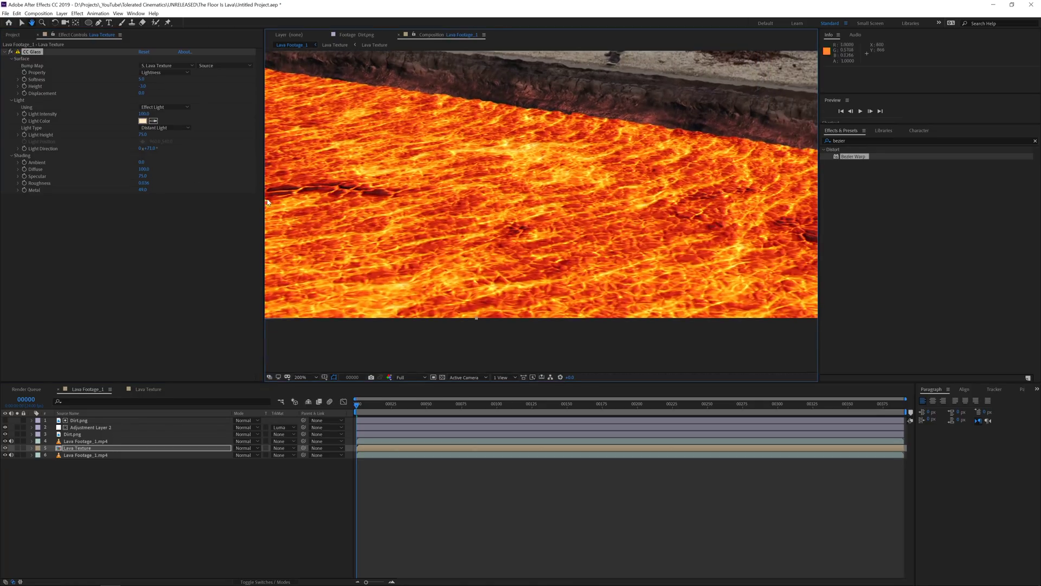
click(140, 80)
text(3)
key(Return)
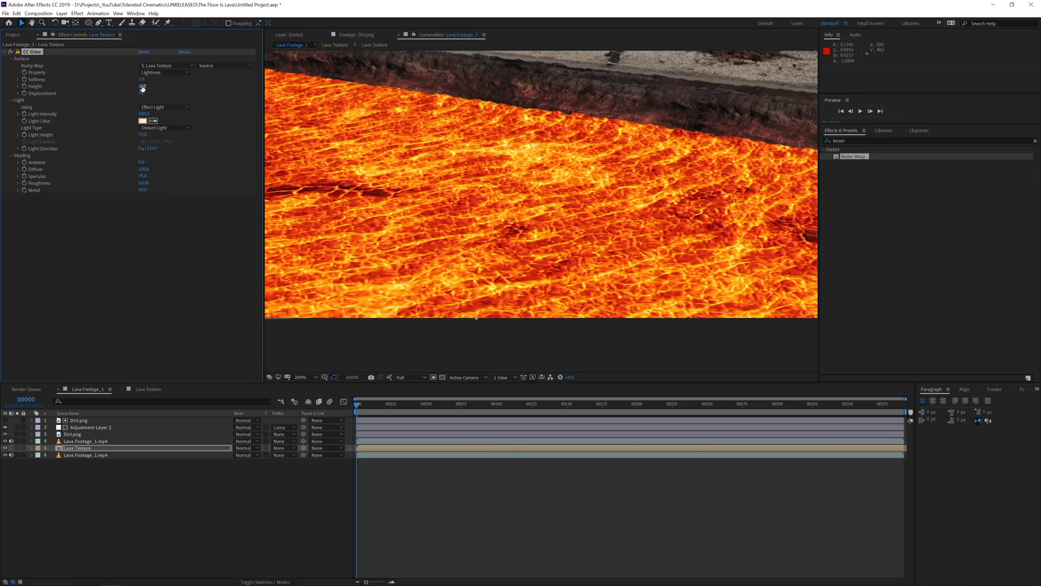
click(10, 52)
click(11, 52)
Set the CC Glass height to -2 and compare the lava with the effect off and on.
click(142, 86)
text(-2)
key(Return)
click(11, 52)
click(10, 53)
click(301, 377)
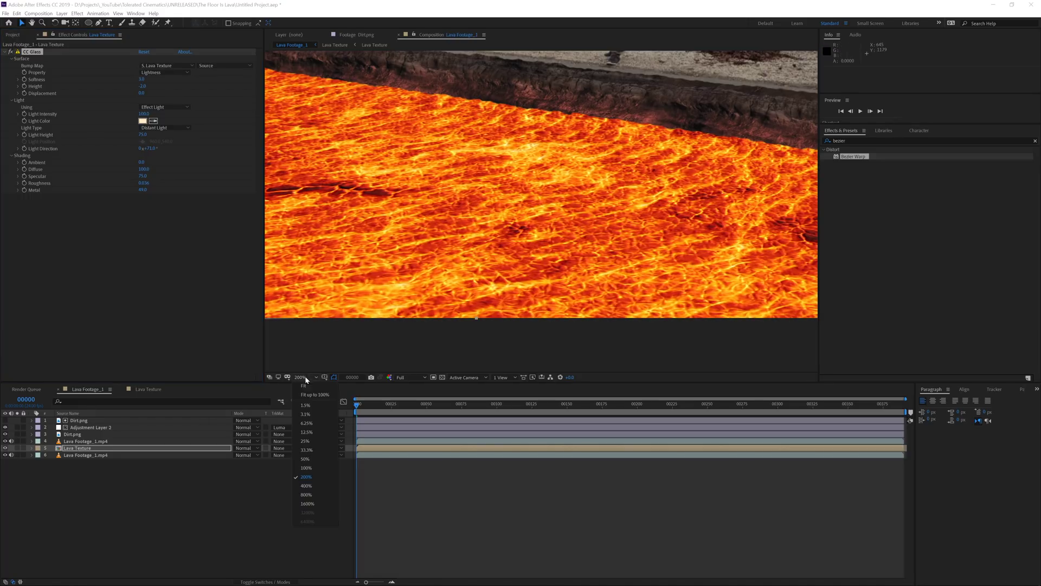
click(306, 393)
Add a new adjustment layer above all layers and apply the Perfect Glow V2.0.1 preset to it.
click(236, 506)
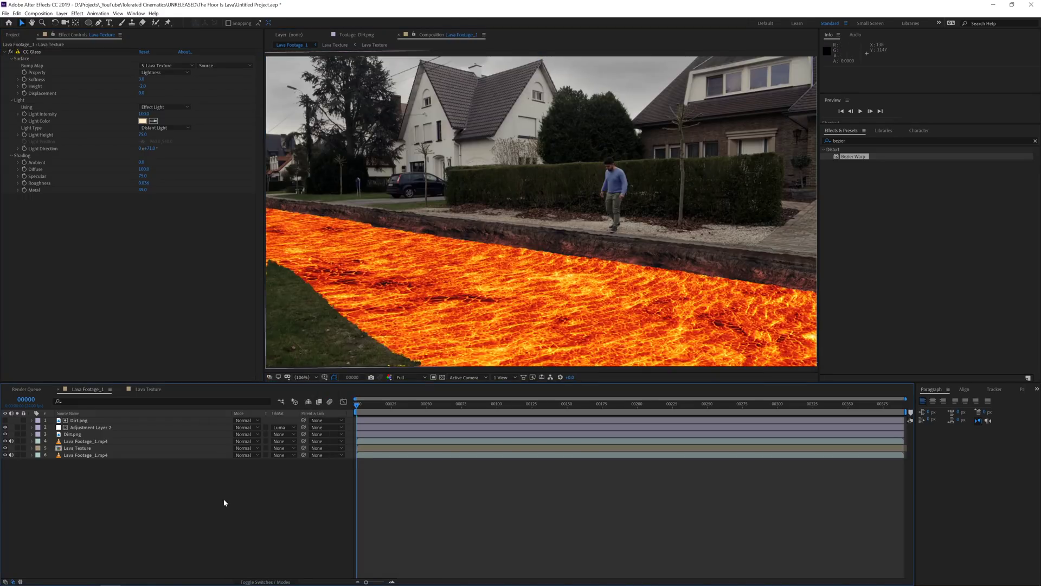
right_click(117, 492)
mouse_move(162, 496)
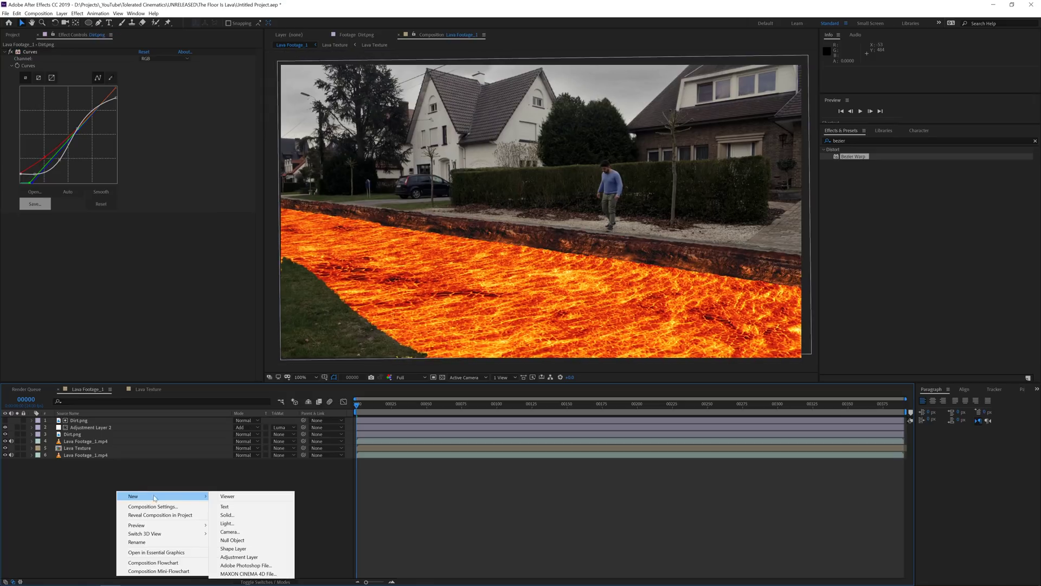
click(252, 559)
key(ctrl+space)
text(per)
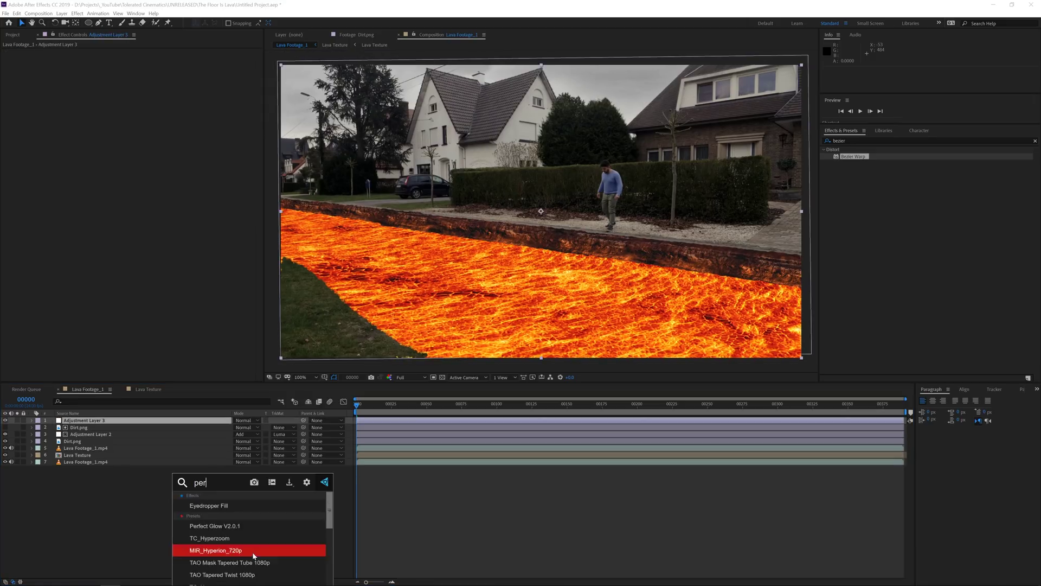
text(fe)
key(Return)
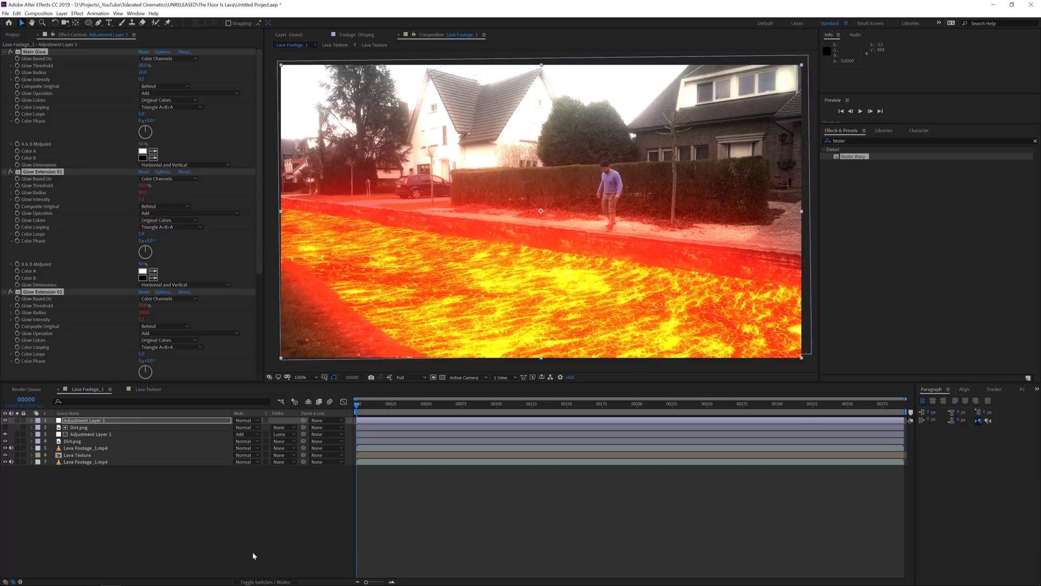
Set the Main Glow threshold to 35% and lower the glow intensity to nearly 0.
click(142, 66)
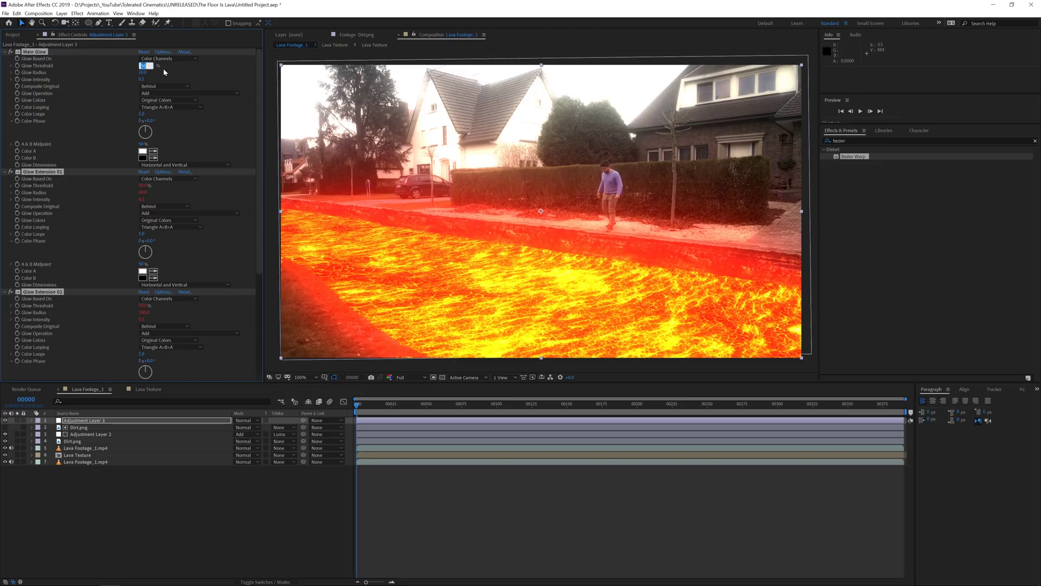
text(35)
key(Return)
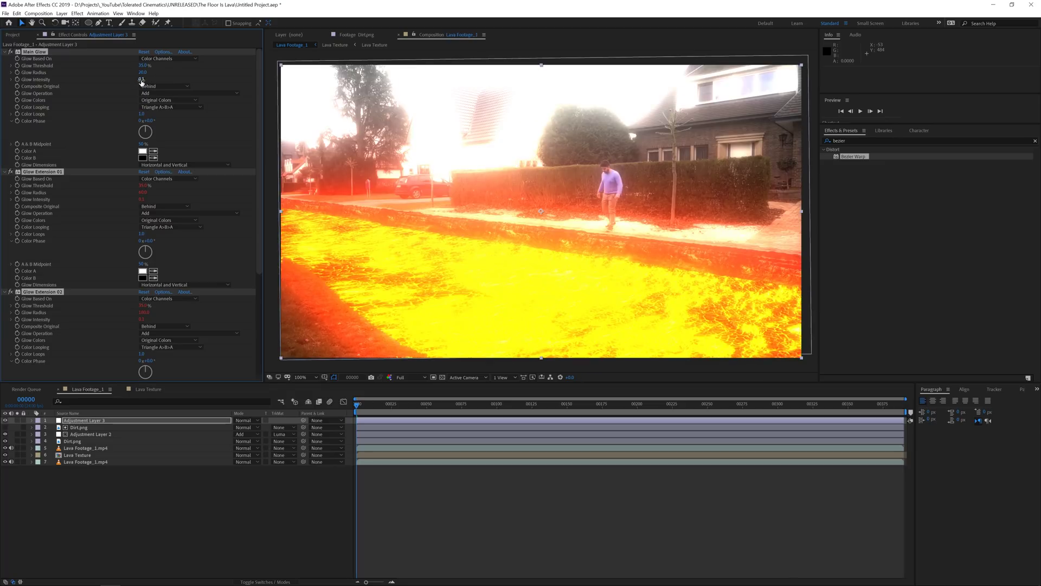
drag(141, 81, 132, 80)
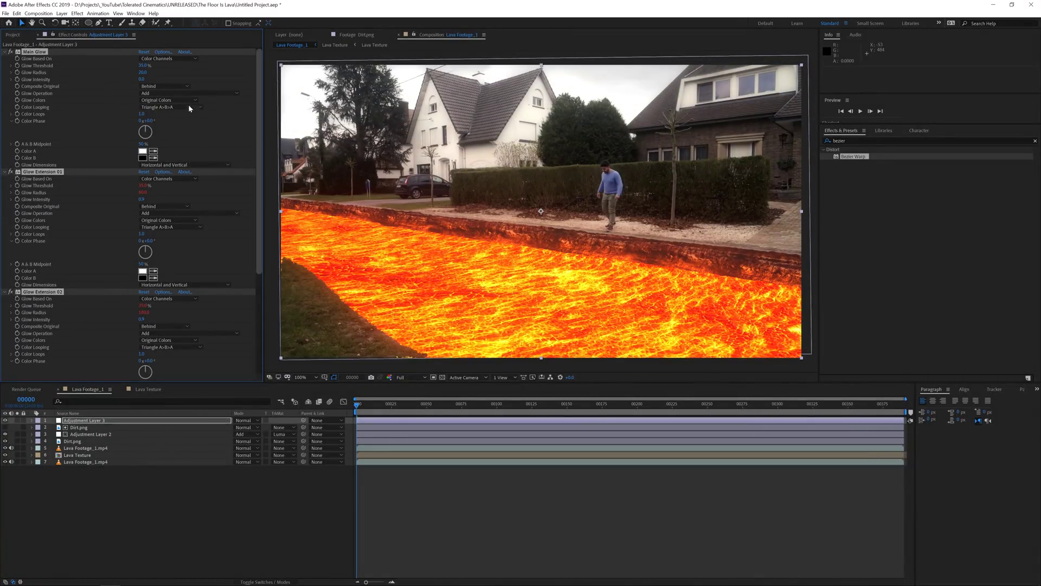
Try a Main Glow threshold of 65% and fine-tune the glow intensity.
click(143, 65)
text(55)
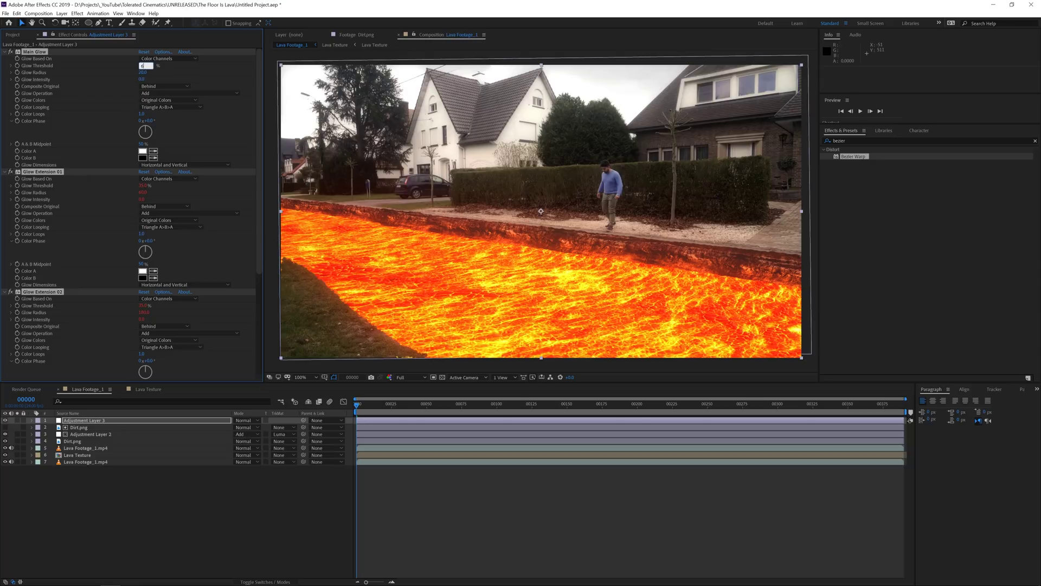
key(Return)
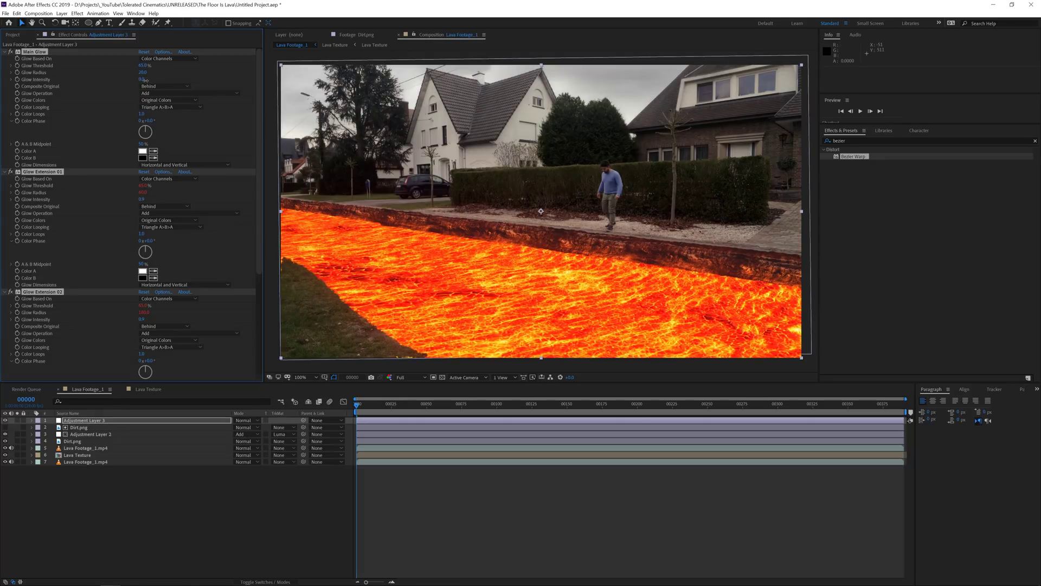
mouse_move(145, 80)
mouse_down()
mouse_move(134, 79)
mouse_move(144, 81)
mouse_up()
Set the Main Glow threshold to 25% and the glow radius to 10.
click(143, 66)
text(25)
key(Return)
click(142, 73)
text(10)
key(Return)
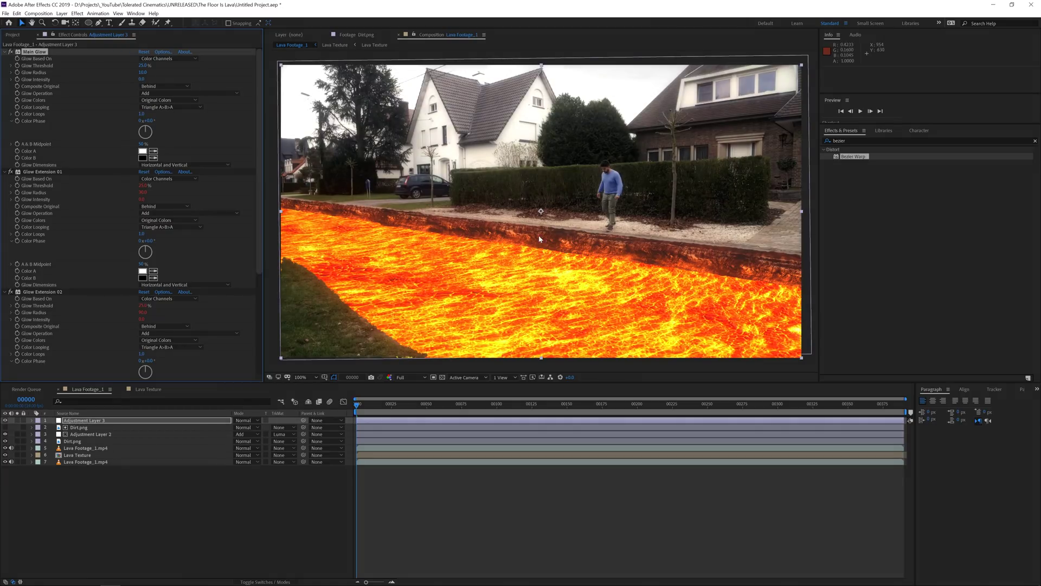
Draw a closed five-point Pen mask on the top adjustment layer, enclosing the lava road and extending well beyond the frame's sides and lower edge.
key(comma)
key(comma)
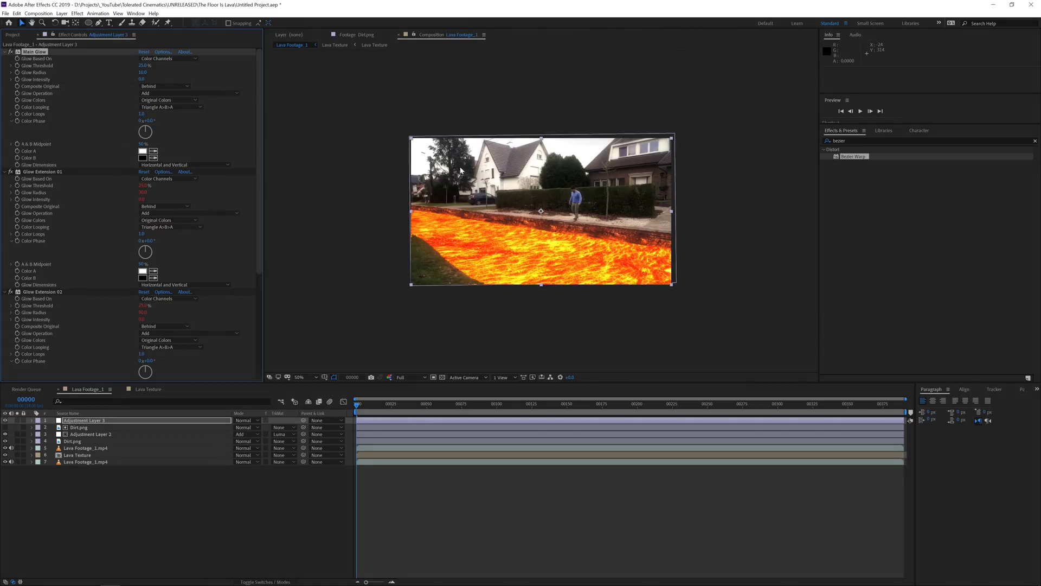
click(98, 23)
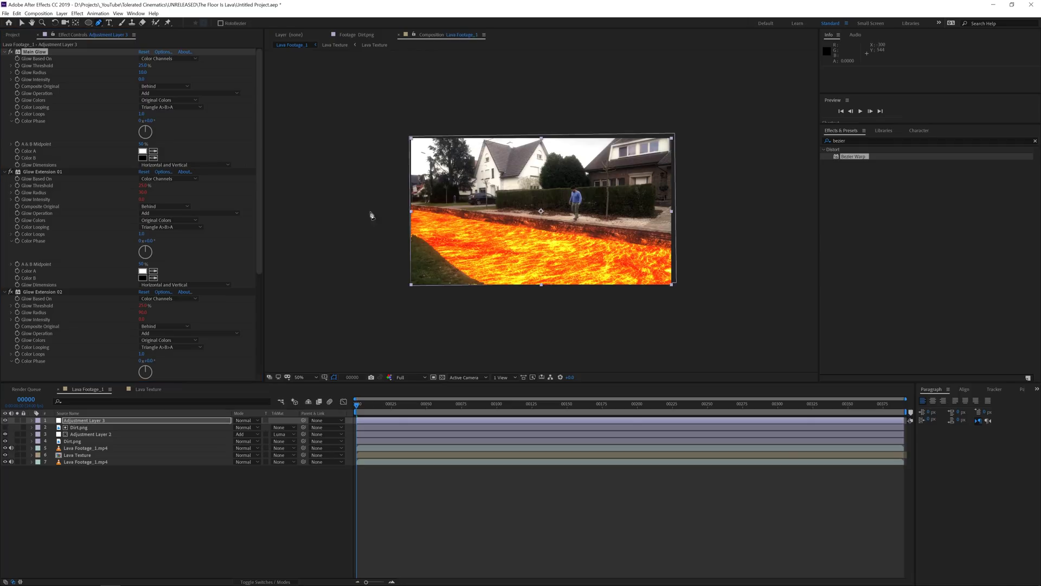
click(373, 182)
click(727, 196)
click(735, 334)
click(425, 343)
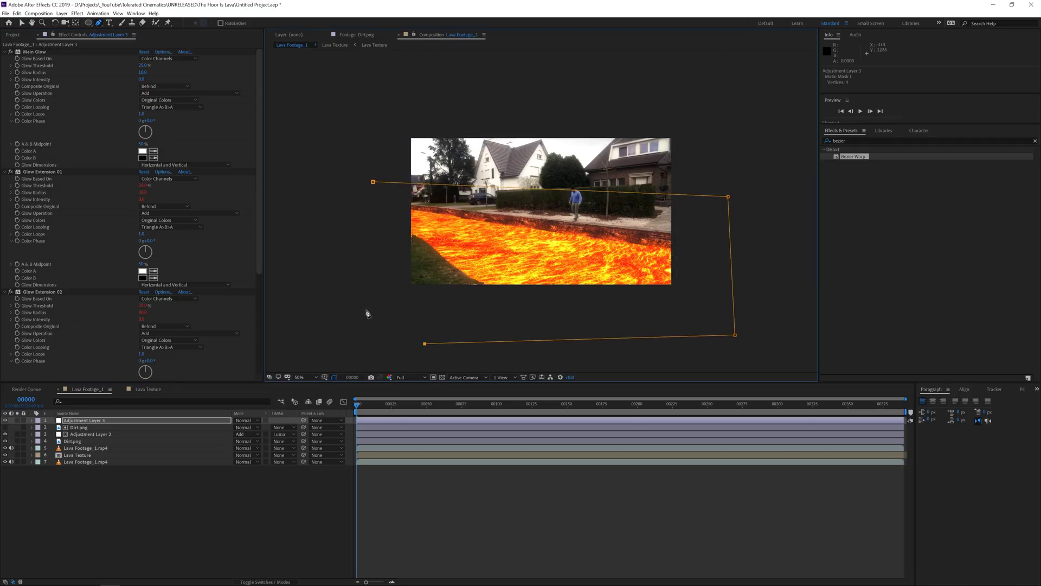
click(367, 310)
Feather the adjustment layer's mask heavily and compare the image with the glow layer hidden and shown.
key(f)
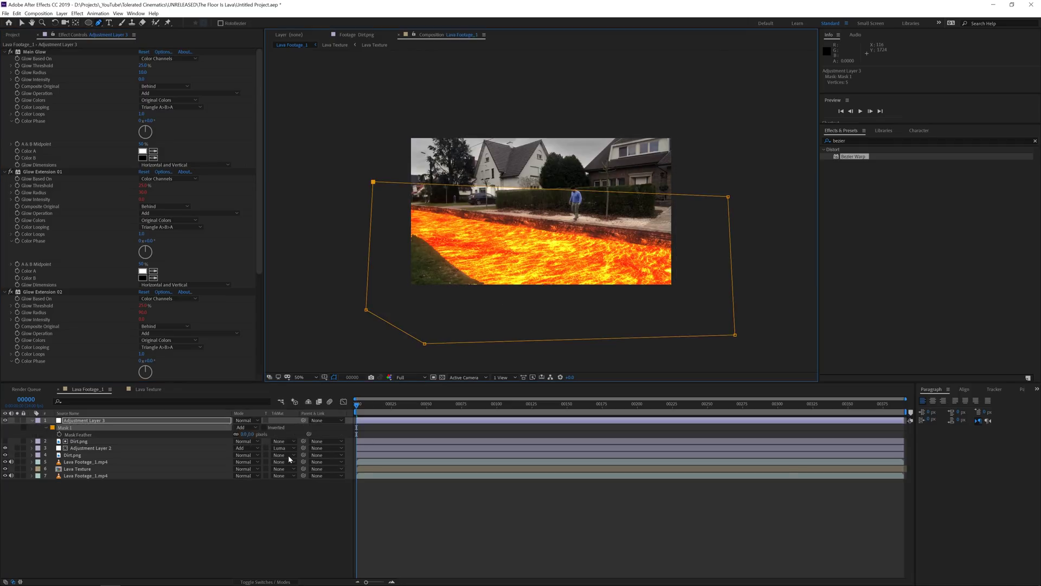
click(255, 515)
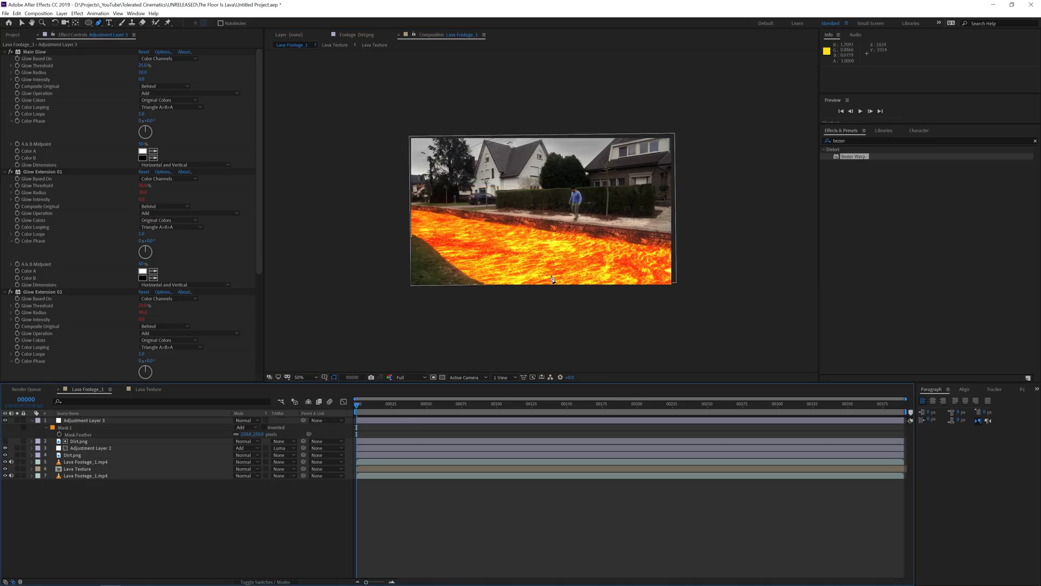
key(/)
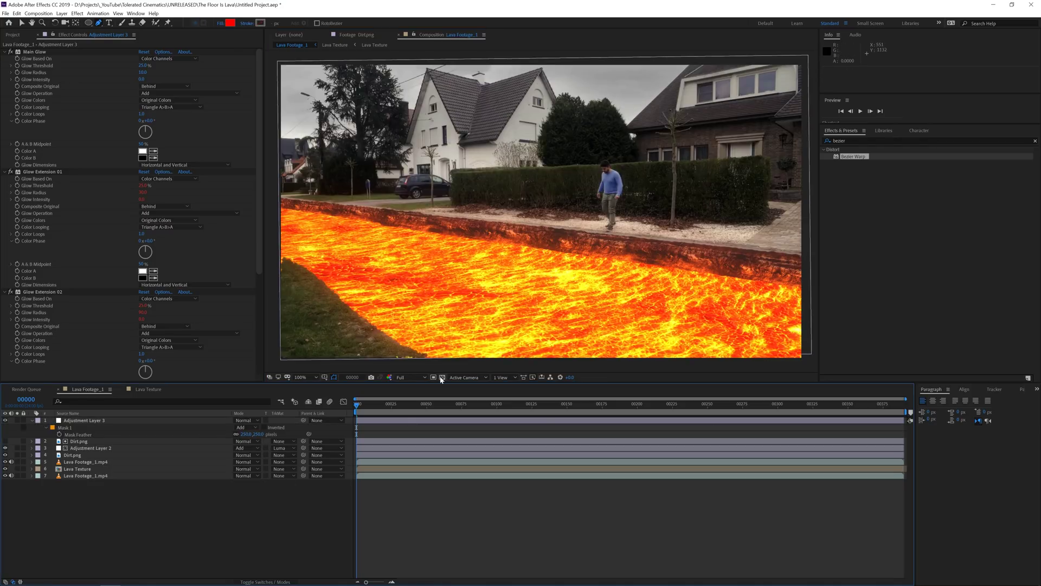
click(5, 421)
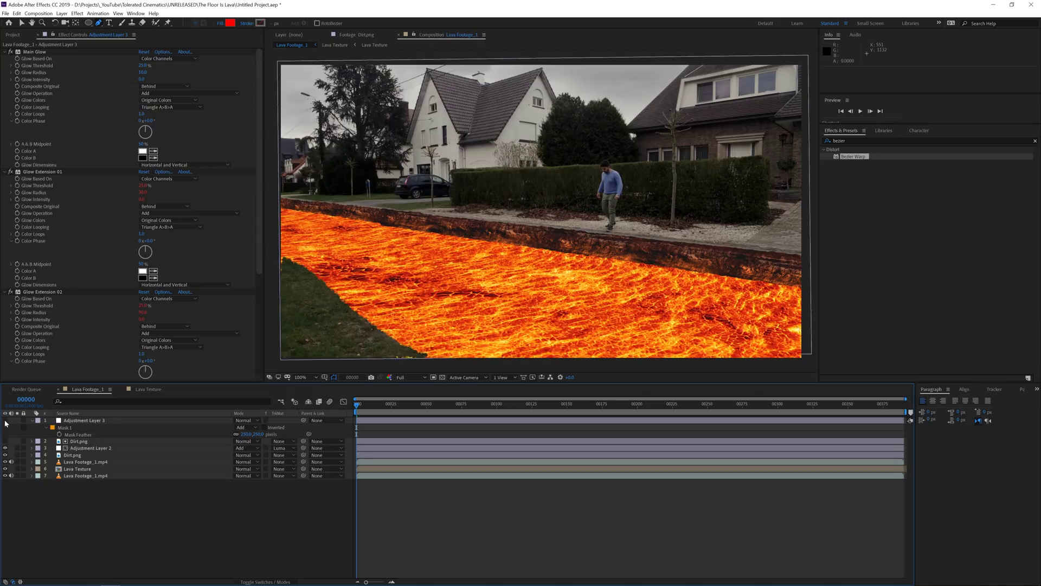
click(5, 420)
Set the opacity of Adjustment Layer 3 to 75%.
click(128, 421)
key(t)
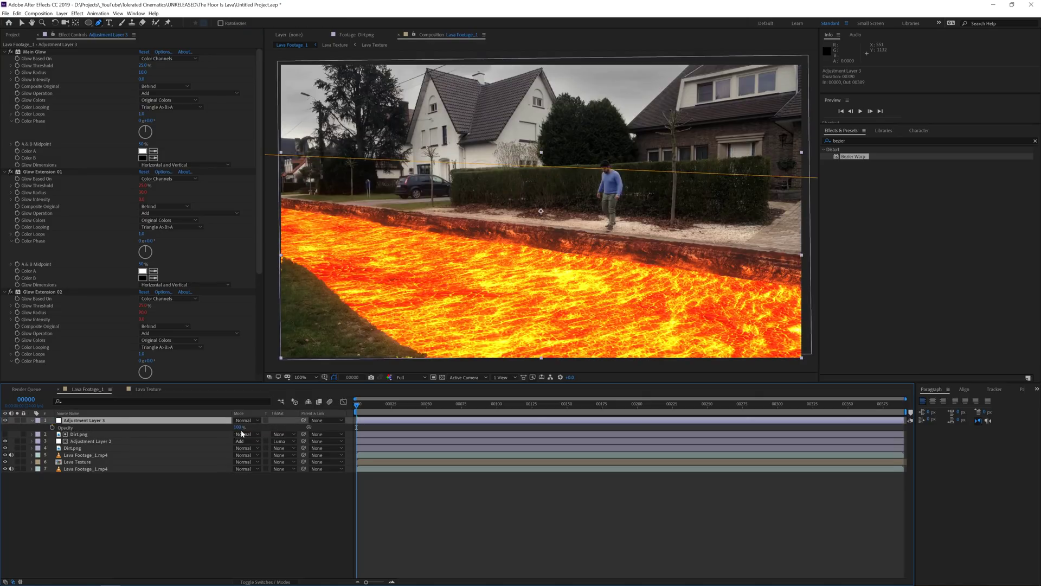
click(241, 422)
click(239, 426)
click(238, 428)
text(75)
click(227, 514)
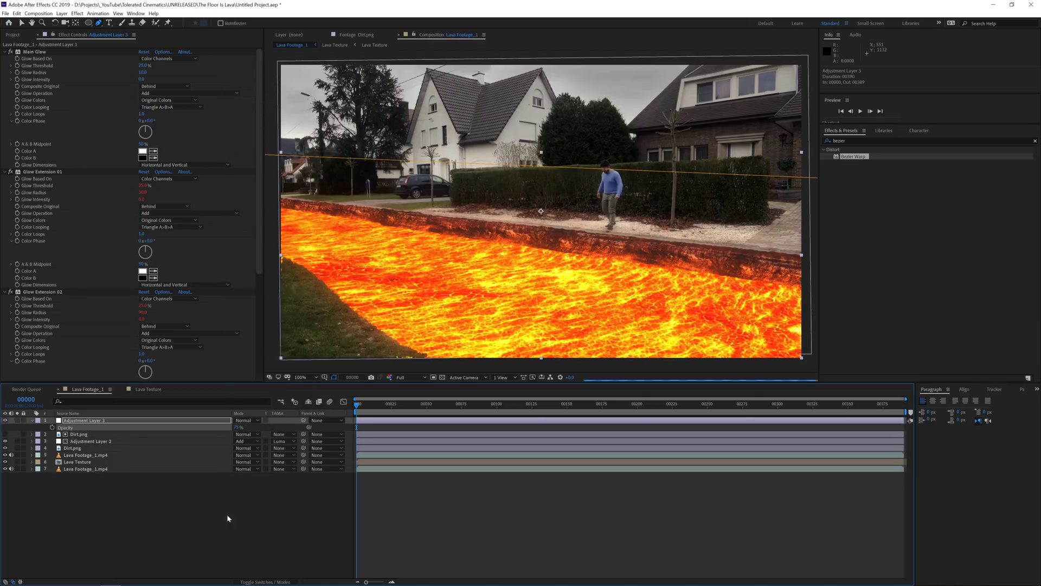
Apply a Hue/Saturation effect to Adjustment Layer 3 and try a master hue of 10°.
click(91, 420)
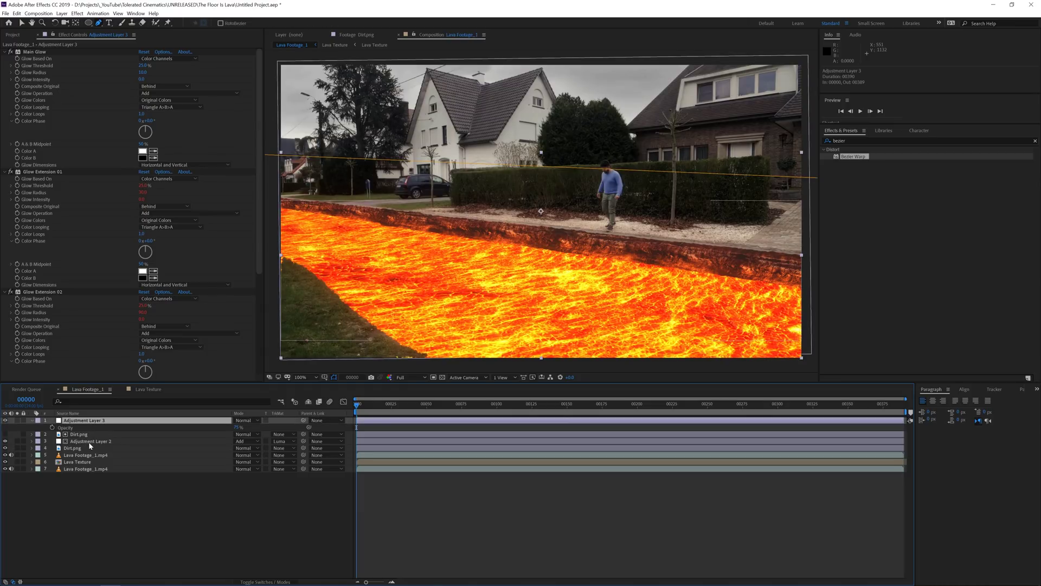
key(ctrl+space)
text(hue)
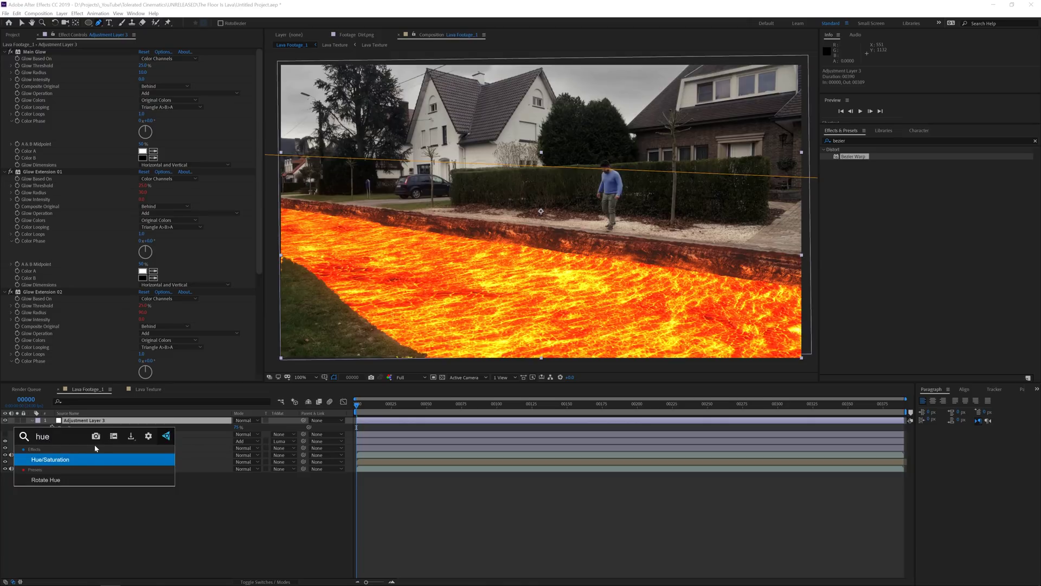
key(Return)
click(151, 321)
text(10)
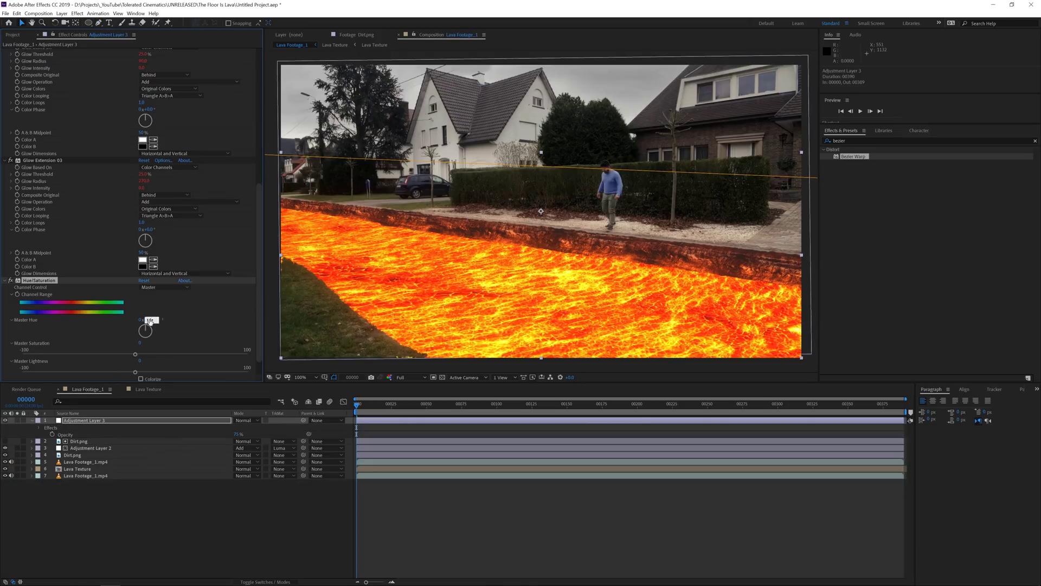
key(Return)
Try master hue shifts of -10° and -5° in the Hue/Saturation effect.
click(151, 321)
text(-10)
key(Return)
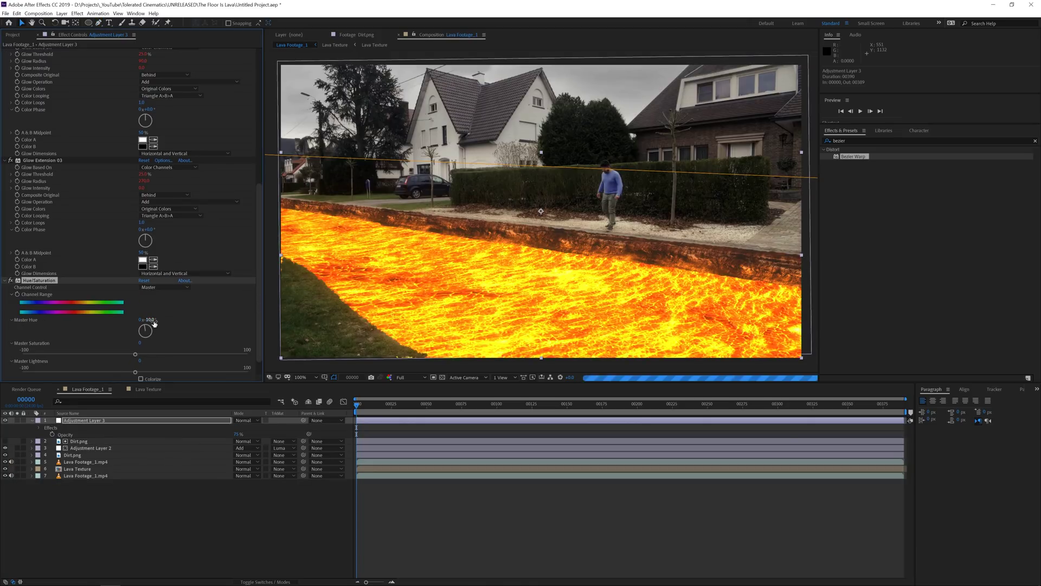
click(153, 320)
text(-5)
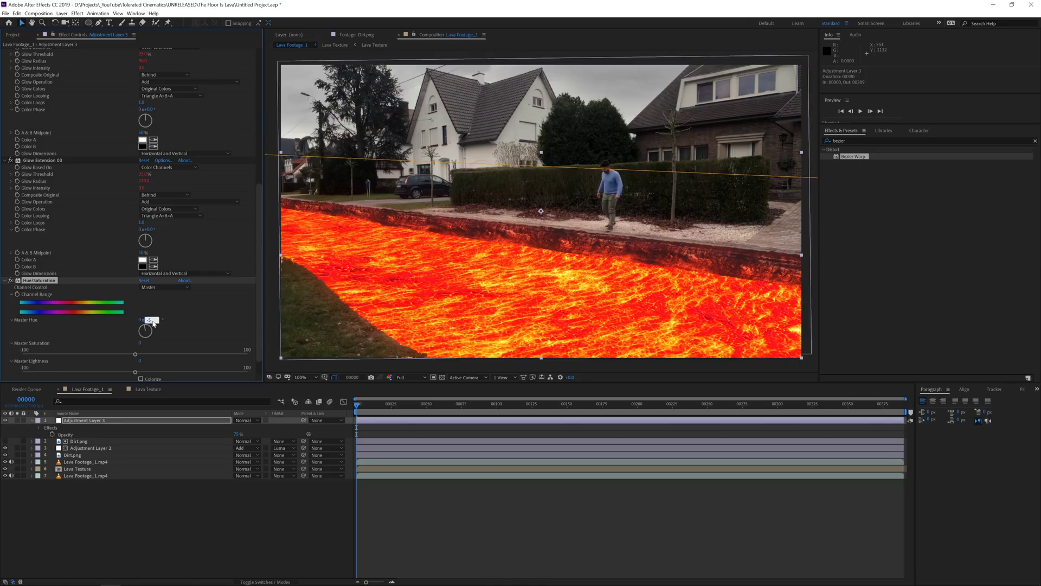
key(Return)
click(145, 321)
Open the Lava Texture composition and solo its lowest Deep Red Solid 1 layer.
click(81, 468)
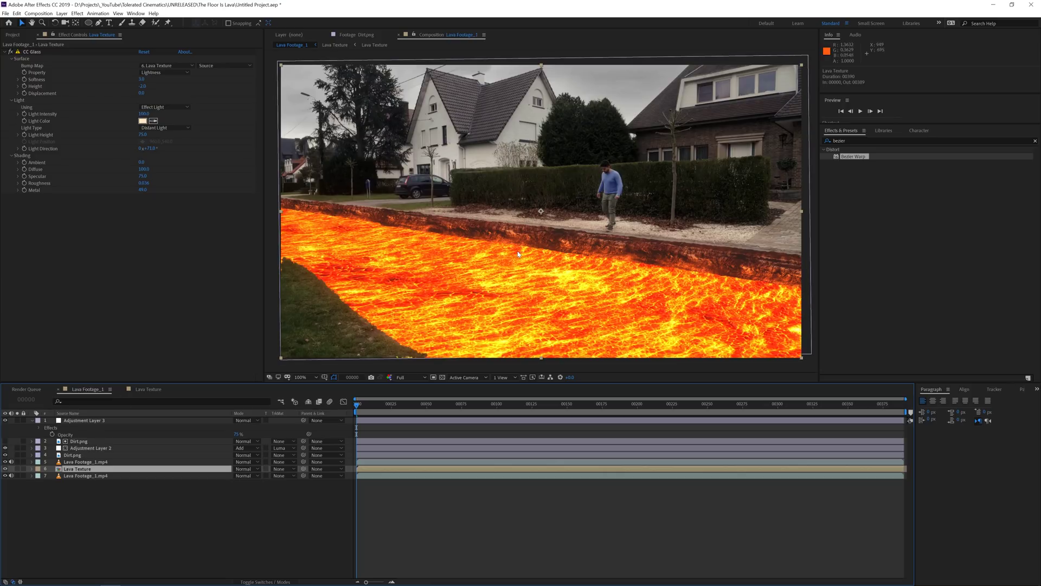
click(147, 389)
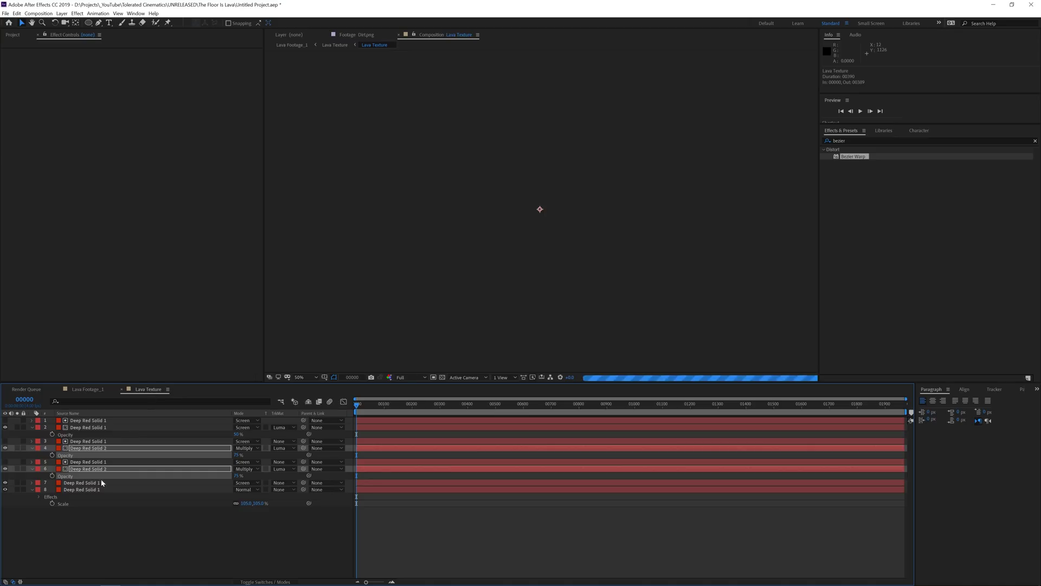
click(96, 495)
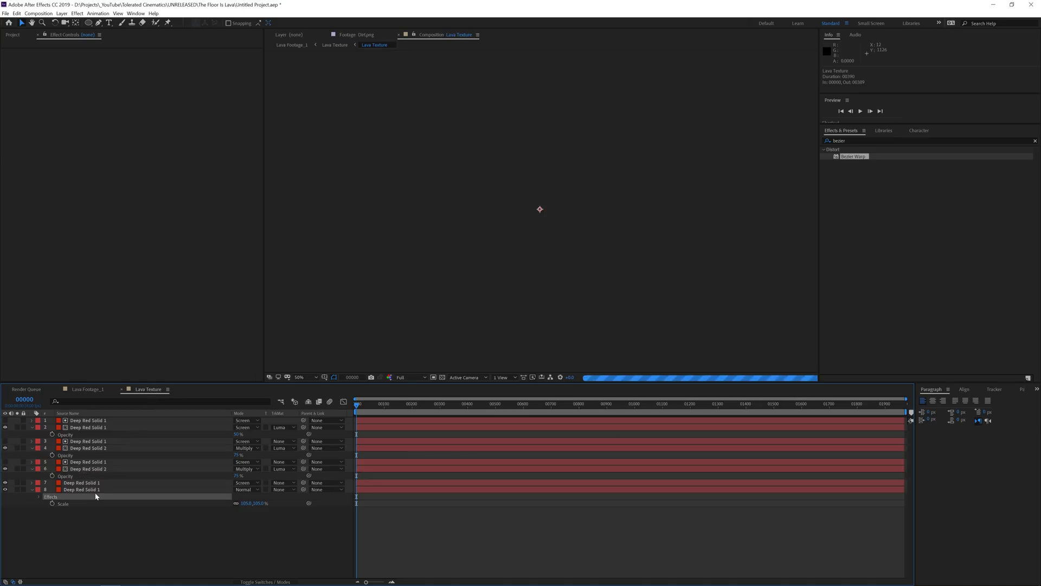
click(19, 489)
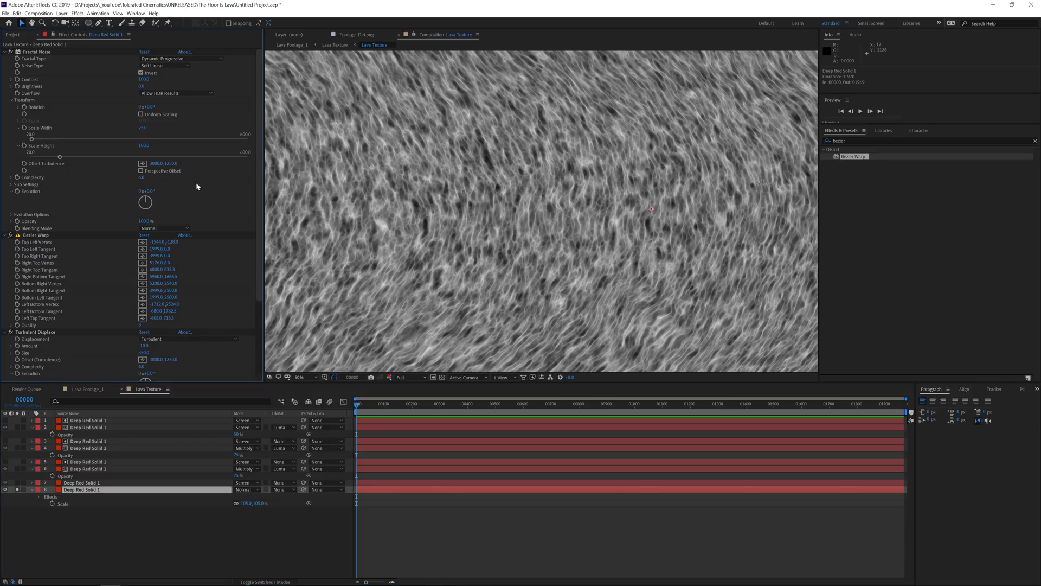
Animate the Fractal Noise evolution of the lowest solid with the expression time*25 and preview the motion.
alt+click(20, 193)
text(time*25)
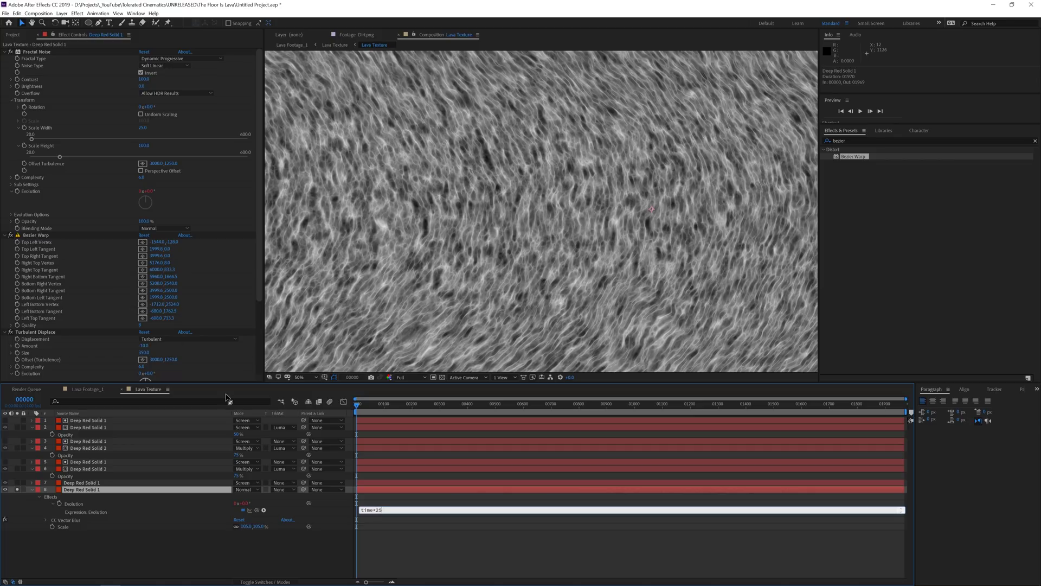
click(371, 535)
key(space)
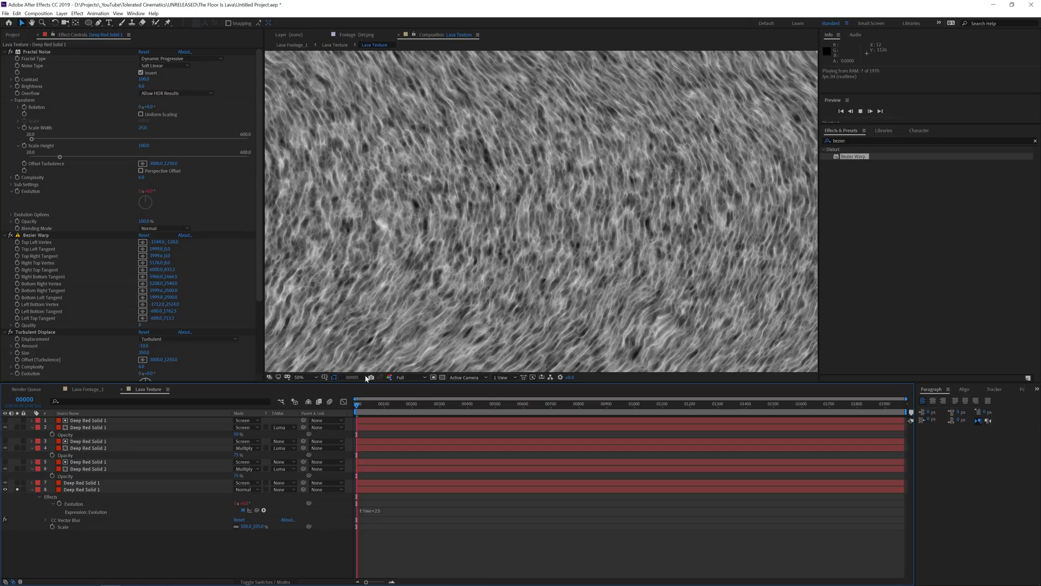
key(space)
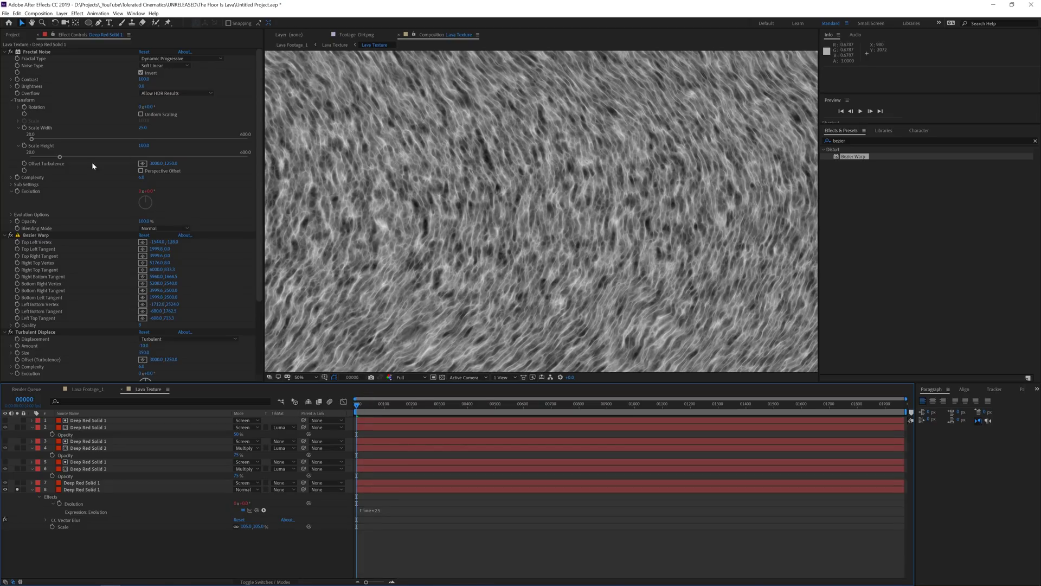
Start position keyframing on the lowest solid at the first frame and shift it about 320 pixels to the left.
click(303, 377)
click(315, 394)
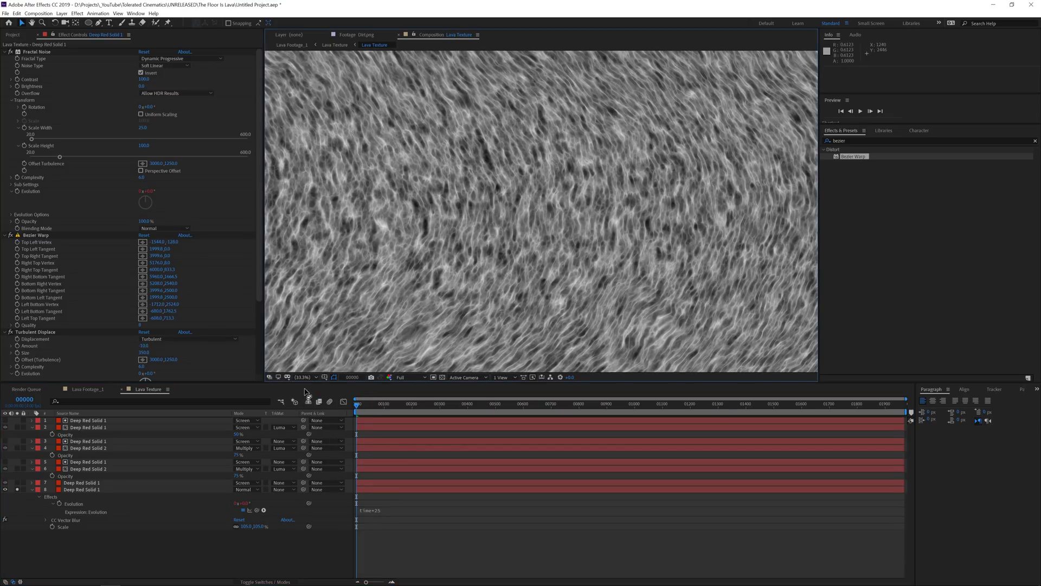
click(305, 378)
click(306, 385)
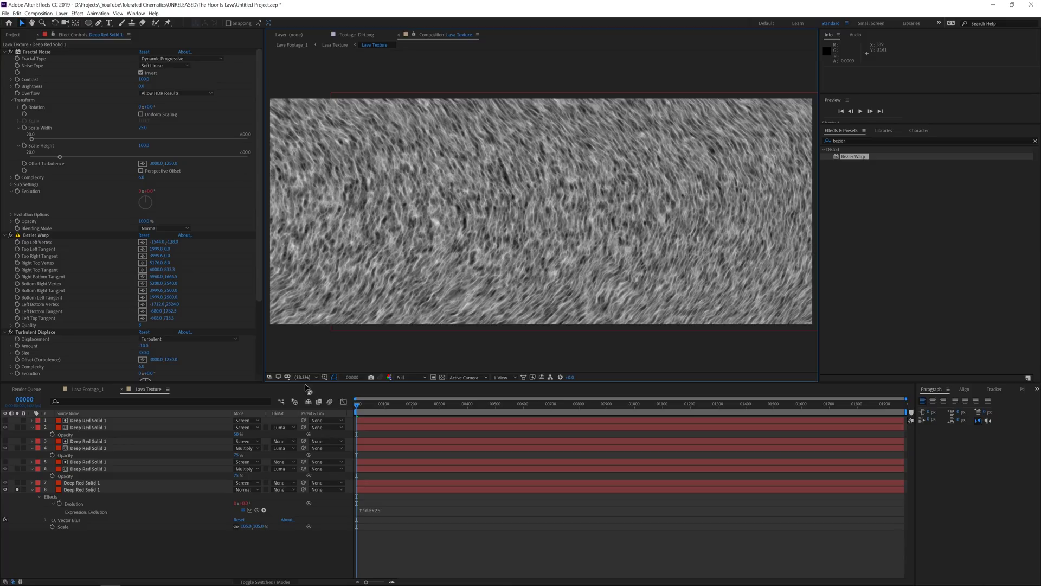
click(81, 490)
key(comma)
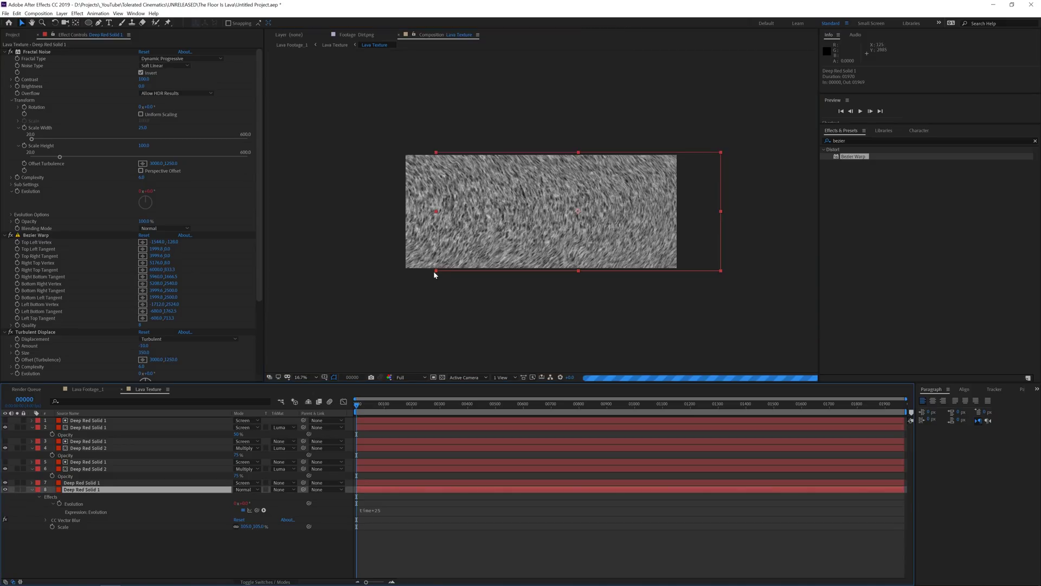
key(p)
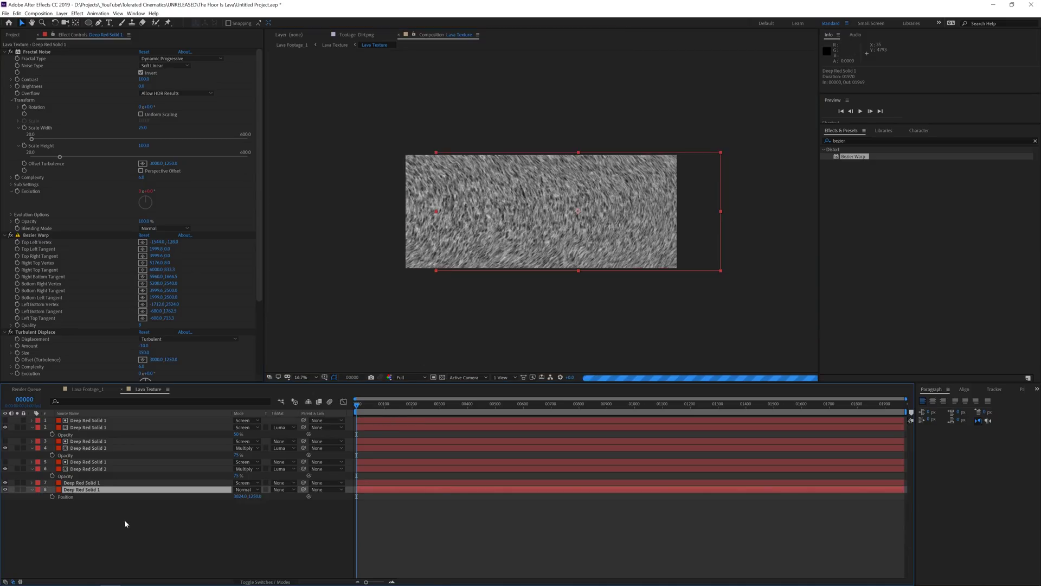
click(51, 496)
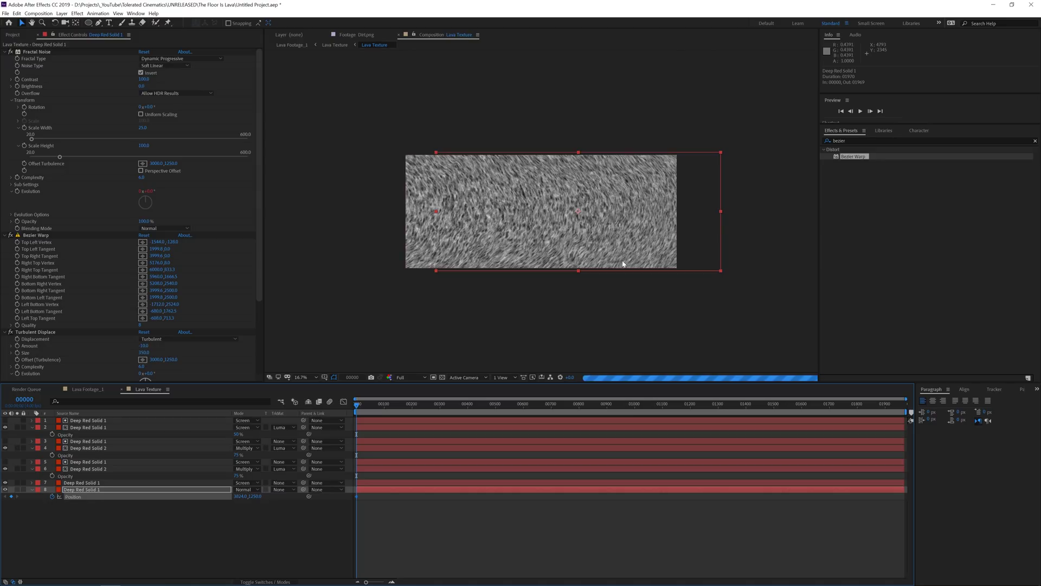
drag(617, 260, 608, 261)
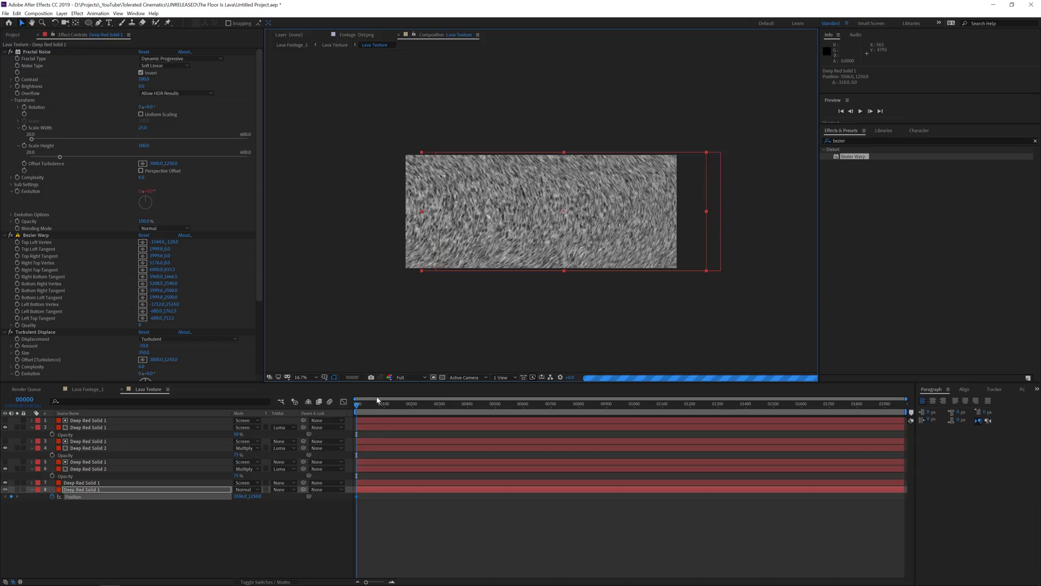
At the composition's last frame, move the lowest solid about 560 pixels to the right to add a second position keyframe.
drag(370, 407, 904, 404)
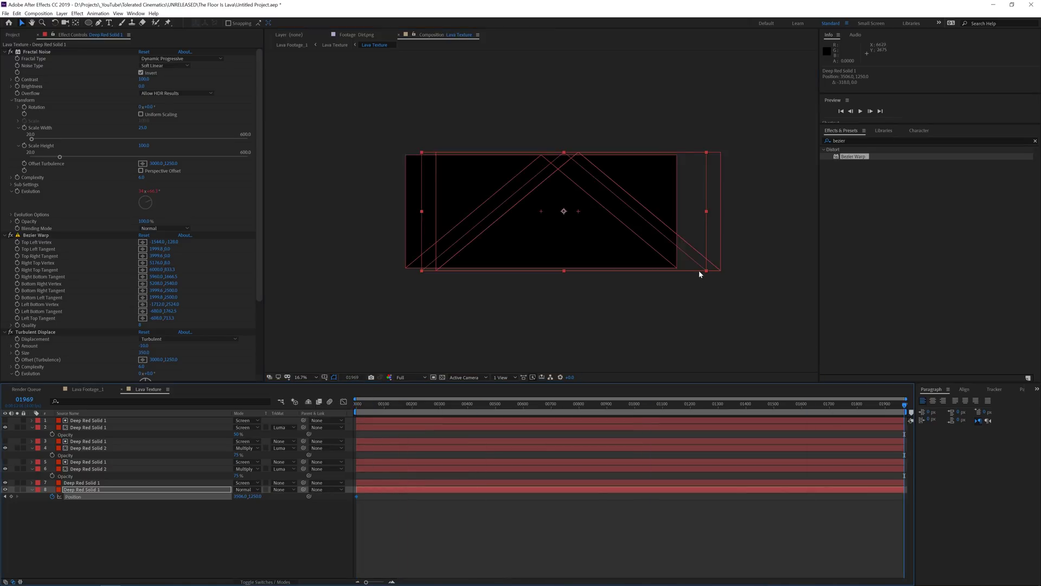
drag(494, 244, 519, 241)
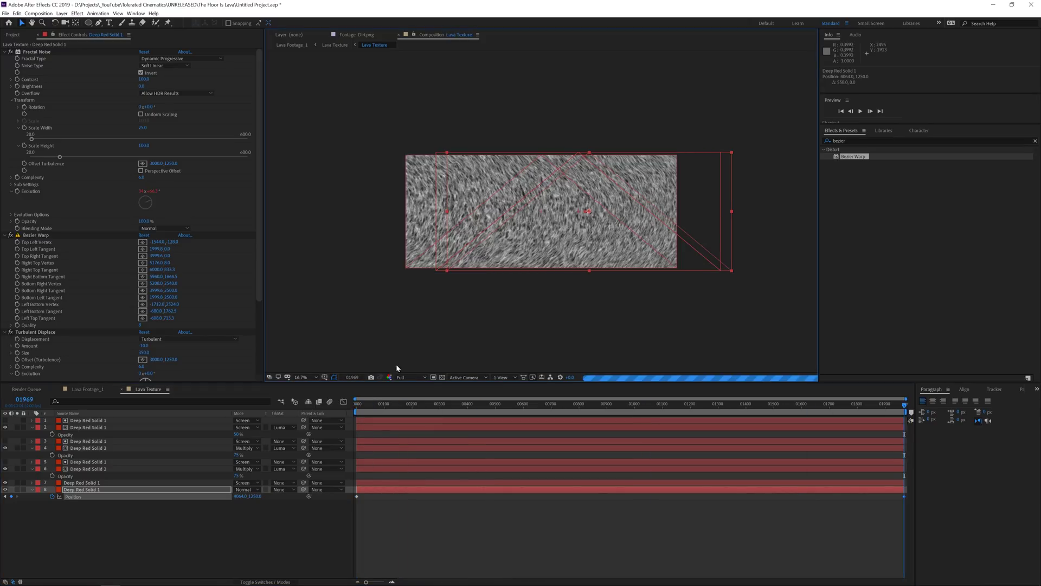
click(712, 575)
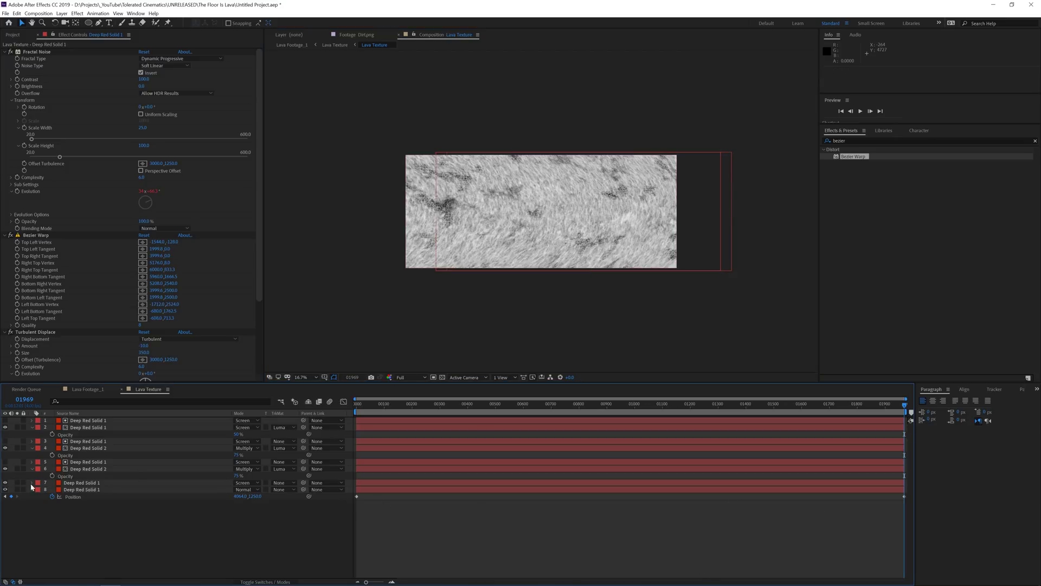
Solo the lowest solid, check its movement at another point in time, and return to the Lava Footage_1 composition.
click(18, 490)
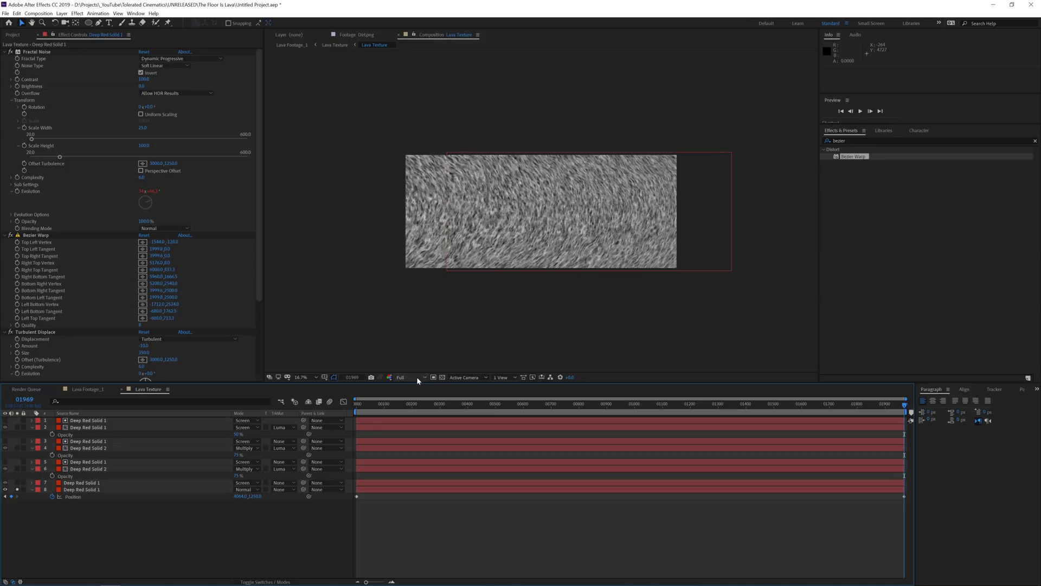
click(425, 408)
click(106, 390)
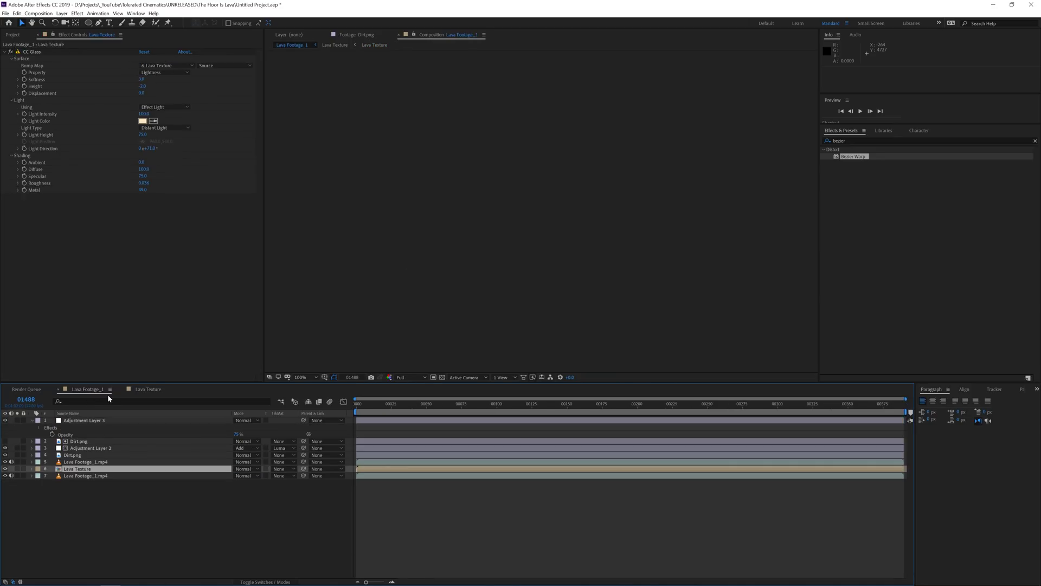